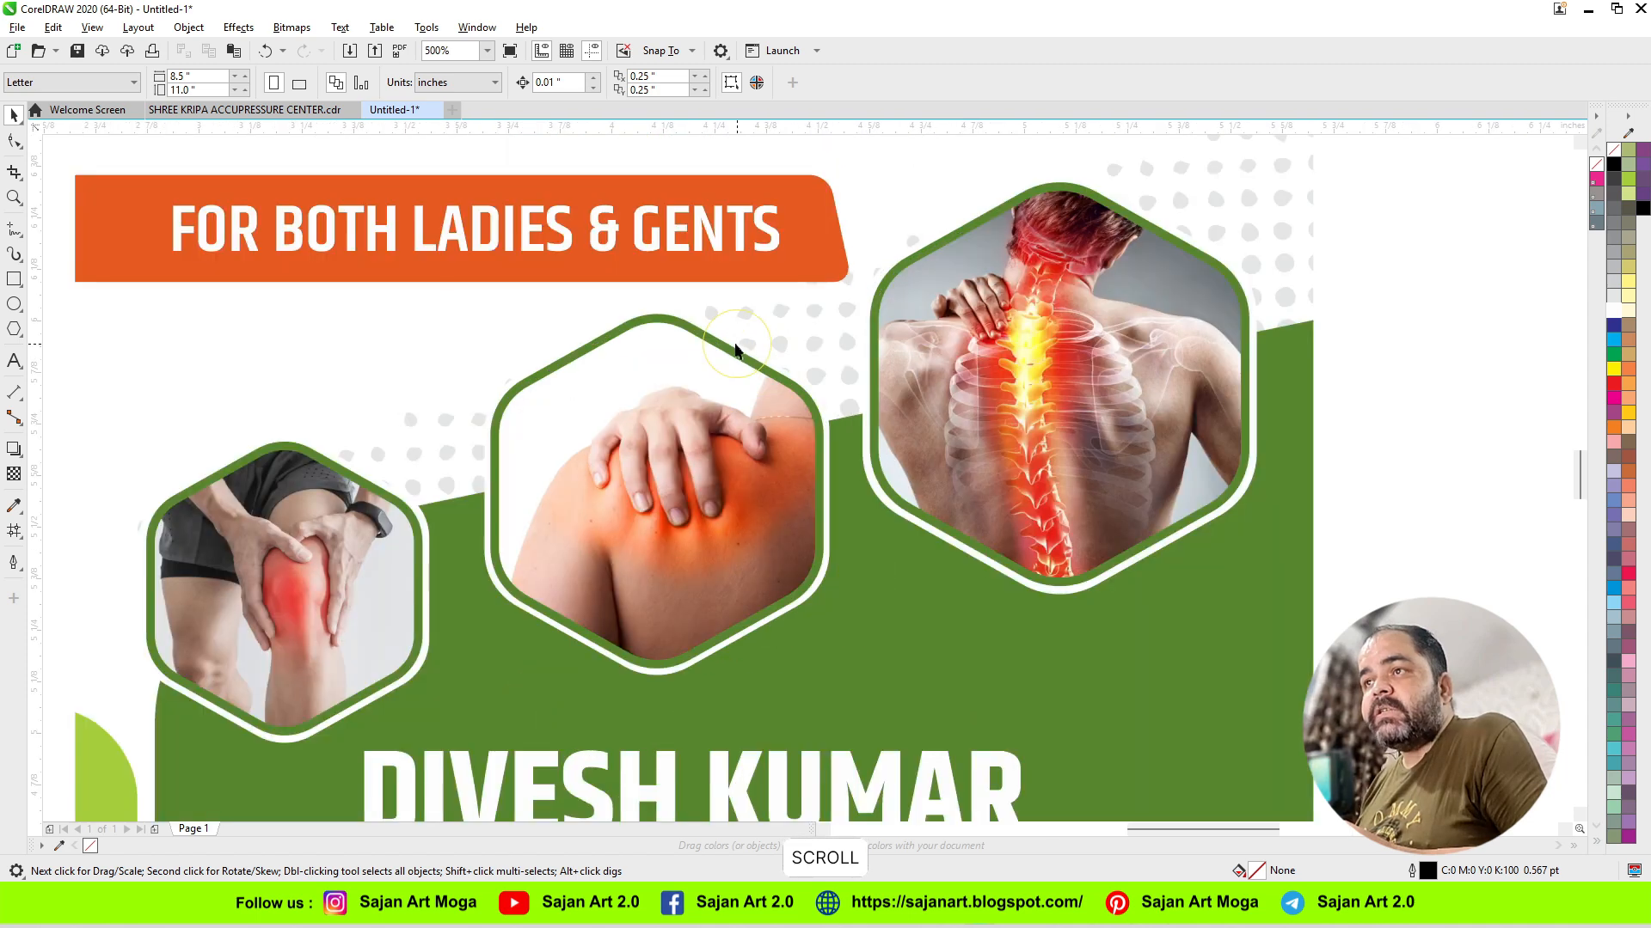
# Step: Scale the grouped banner to a height of 72 inches with the ratio locked, and undo the resize
pyautogui.scroll(-4, 553, 369)
pyautogui.press('F2')
pyautogui.moveTo(489, 342); pyautogui.dragTo(781, 602)
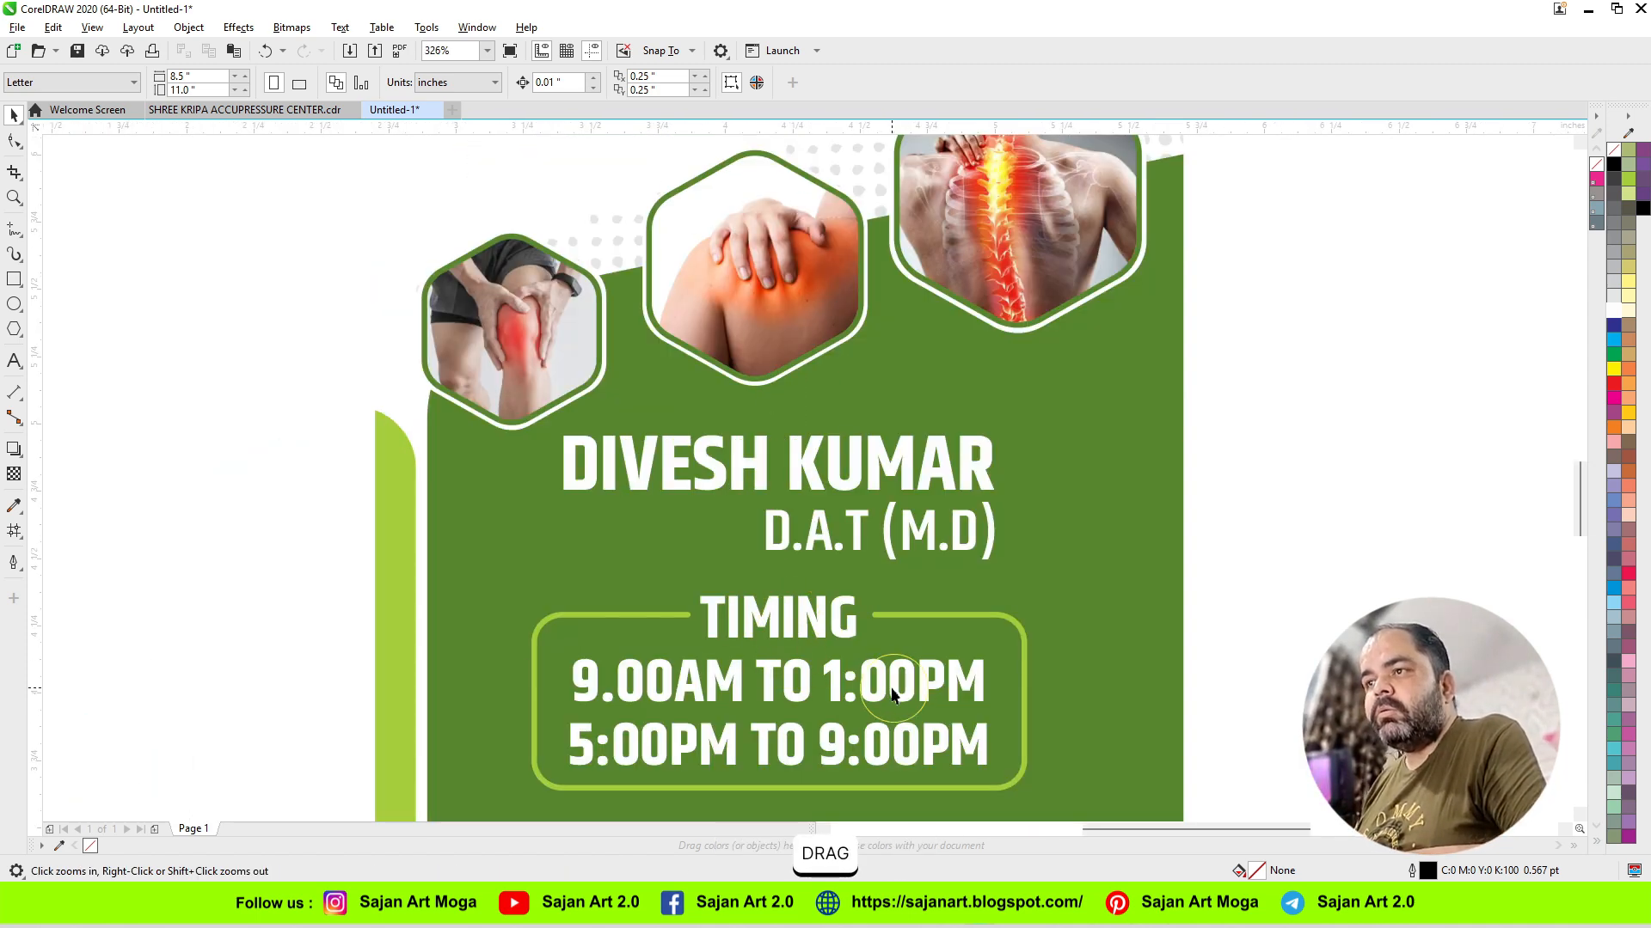
pyautogui.click(348, 263)
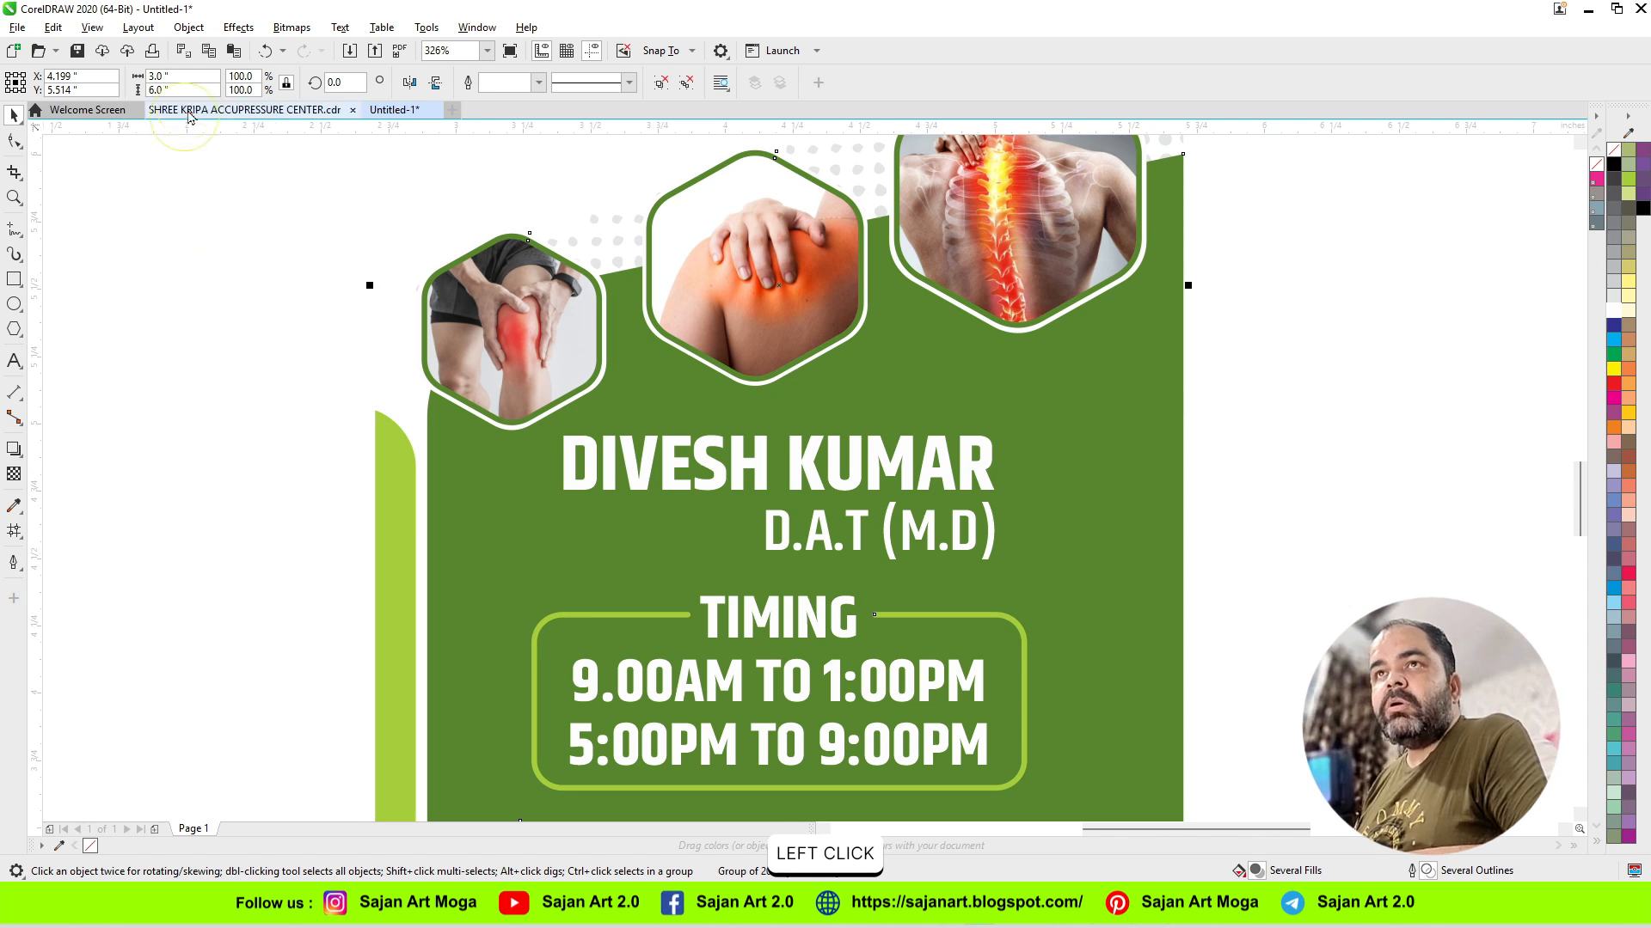
pyautogui.moveTo(187, 91); pyautogui.dragTo(144, 91)
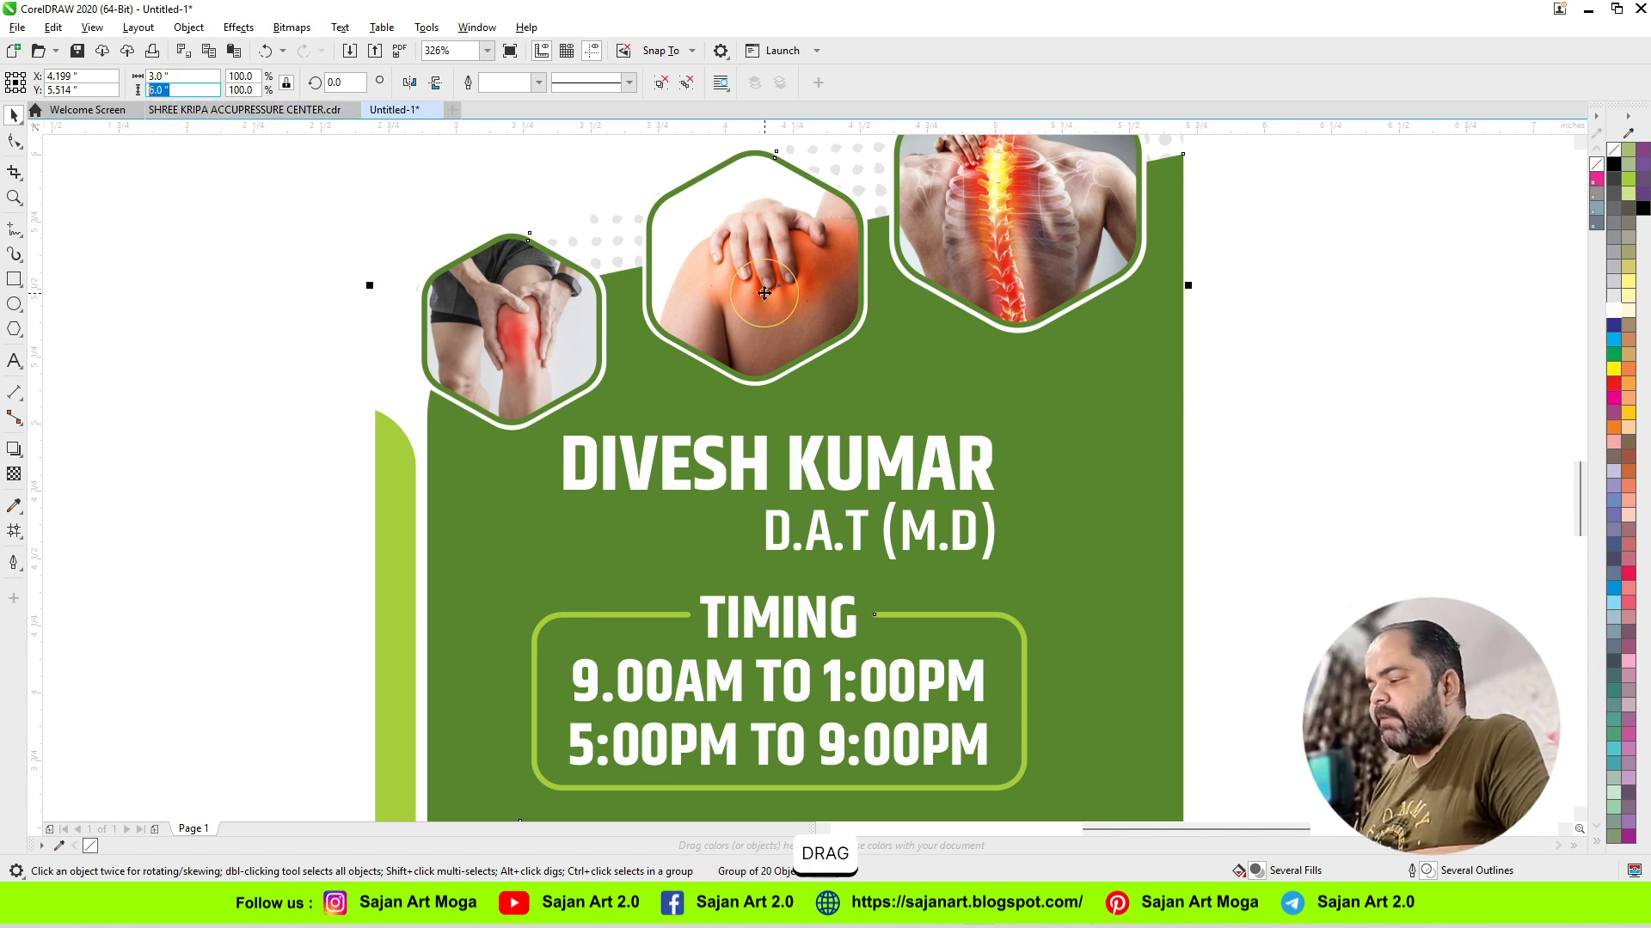
pyautogui.write('7')
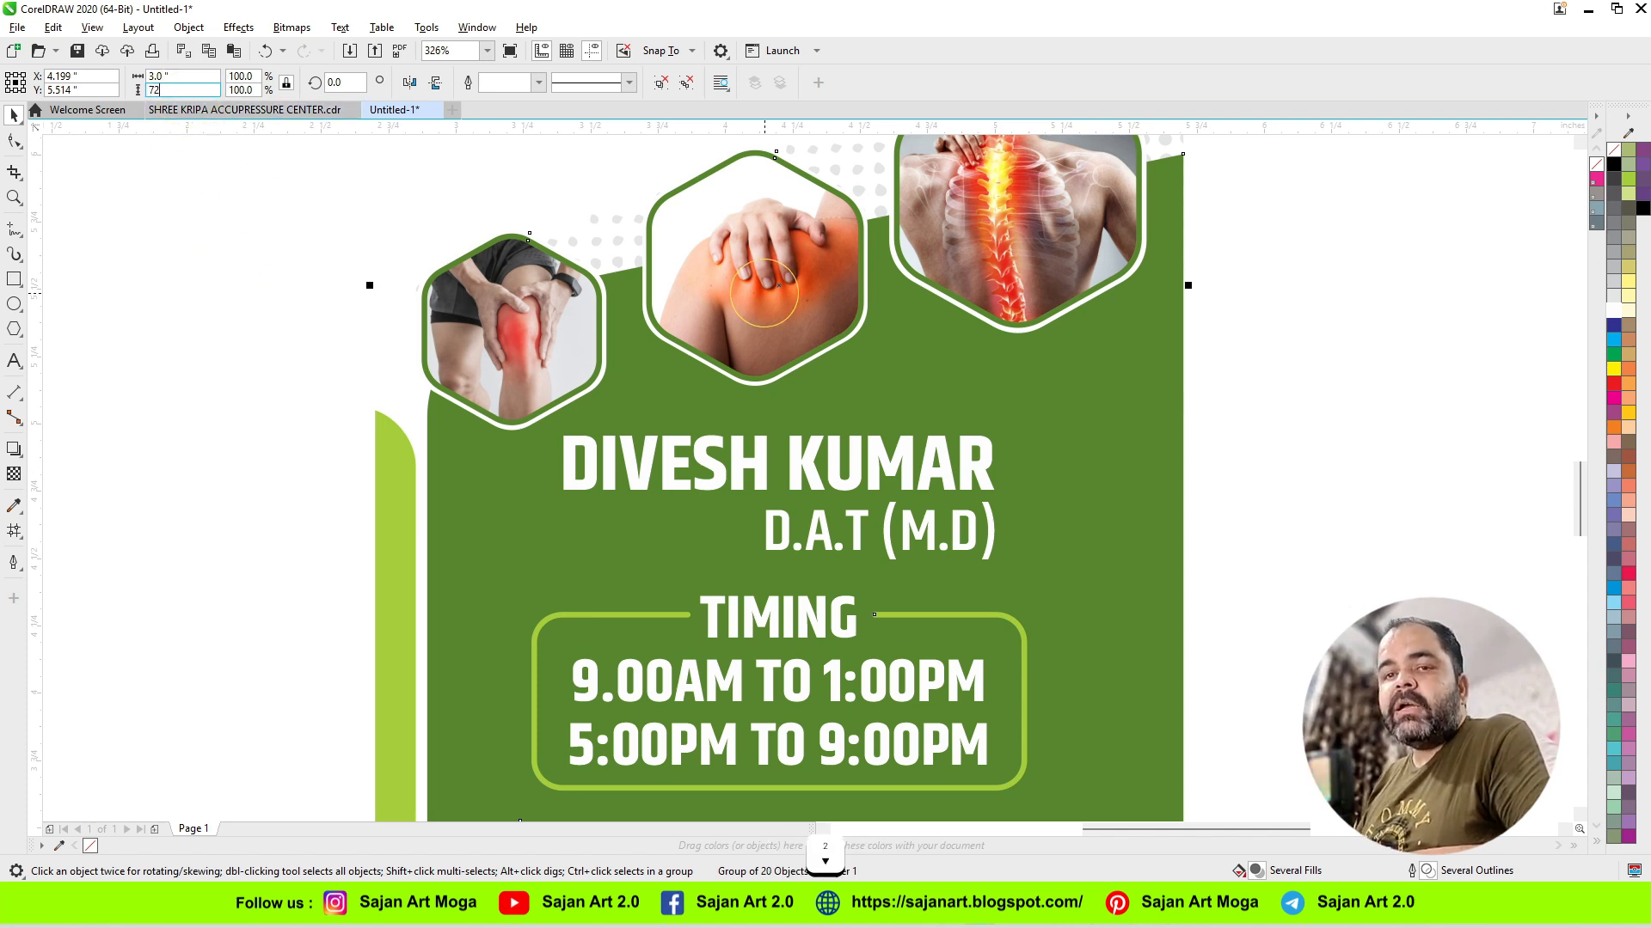
pyautogui.write('2')
pyautogui.press('Return')
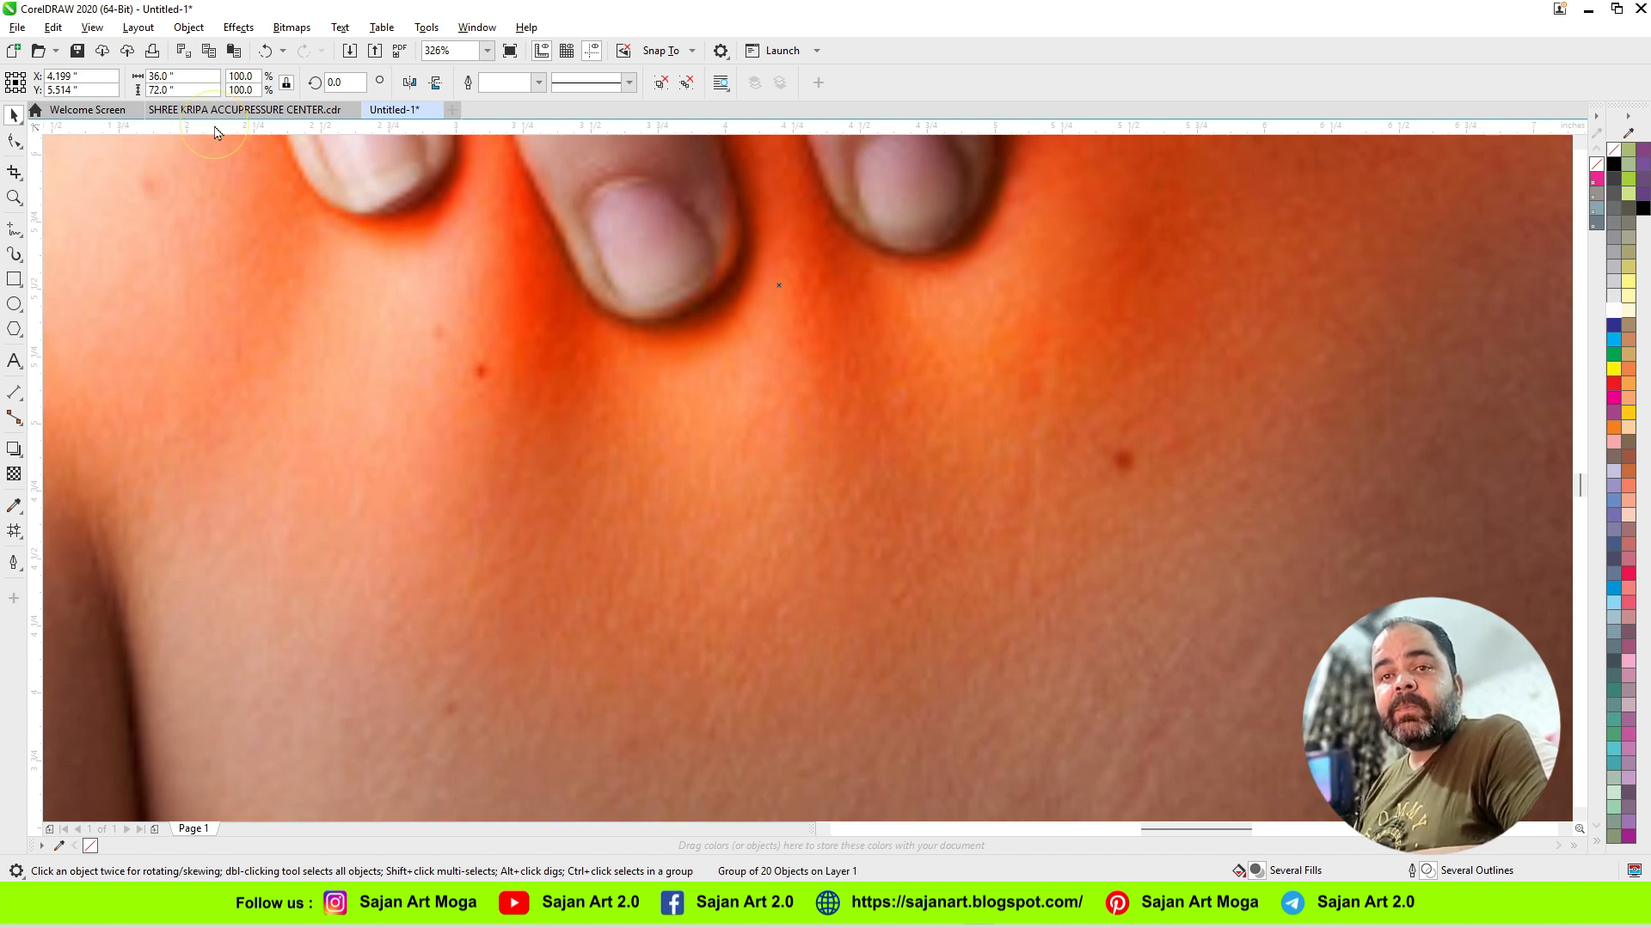
pyautogui.hotkey('ctrl', 'z')
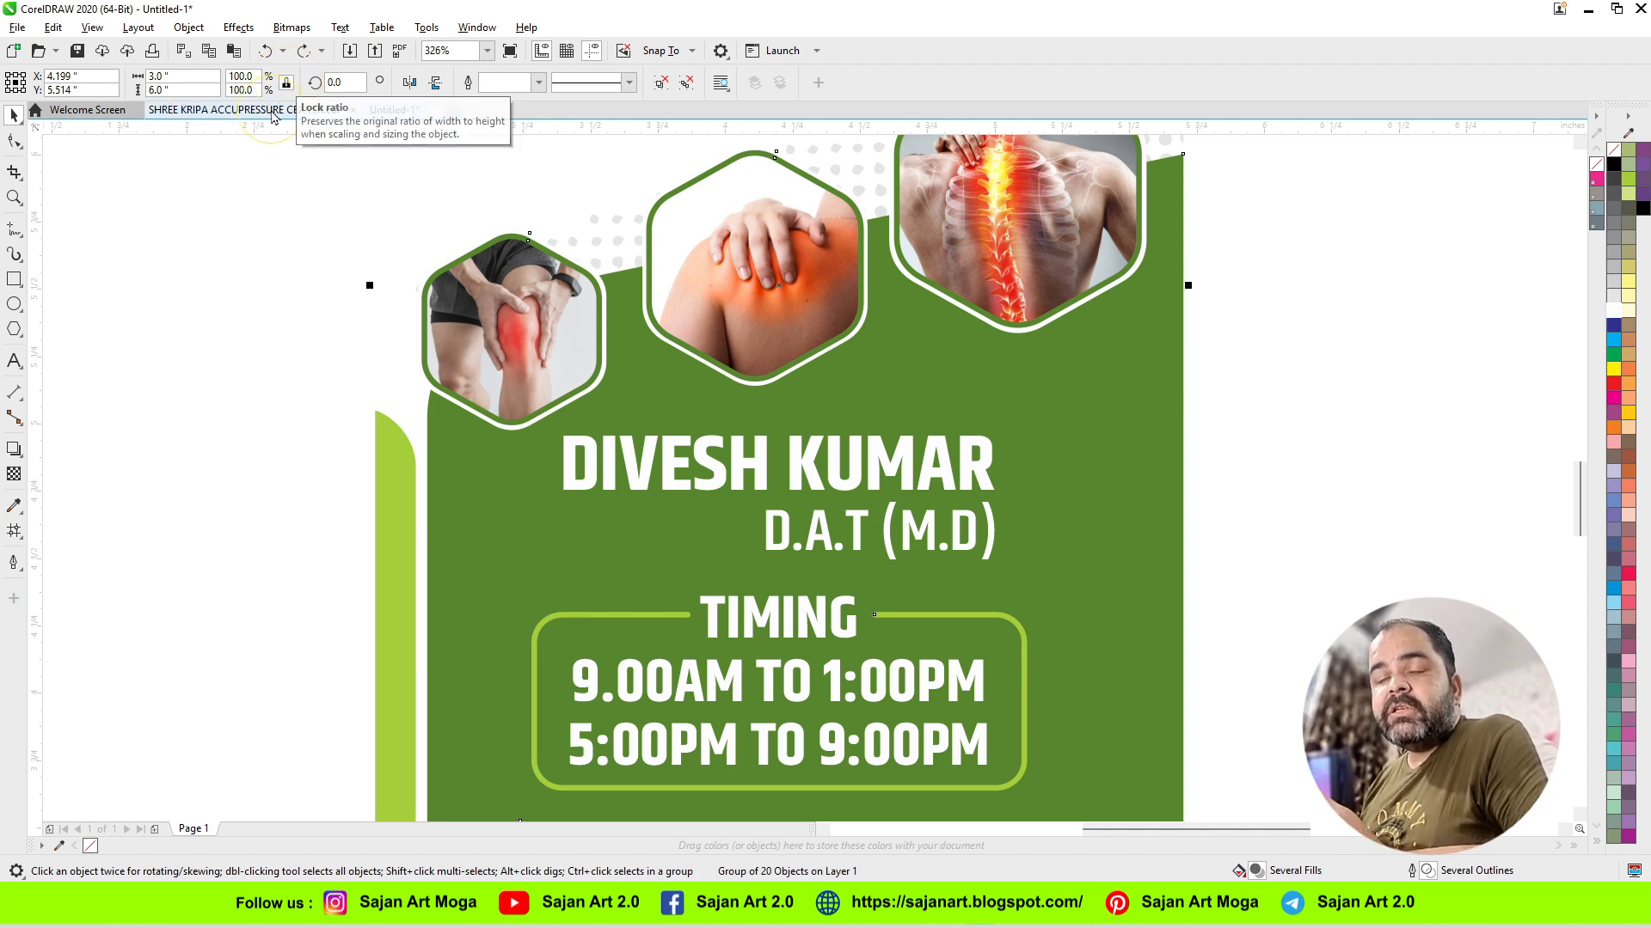
# Step: Scale the grouped banner to a width of 36 inches with the ratio locked, and undo the resize
pyautogui.moveTo(189, 76); pyautogui.dragTo(99, 95)
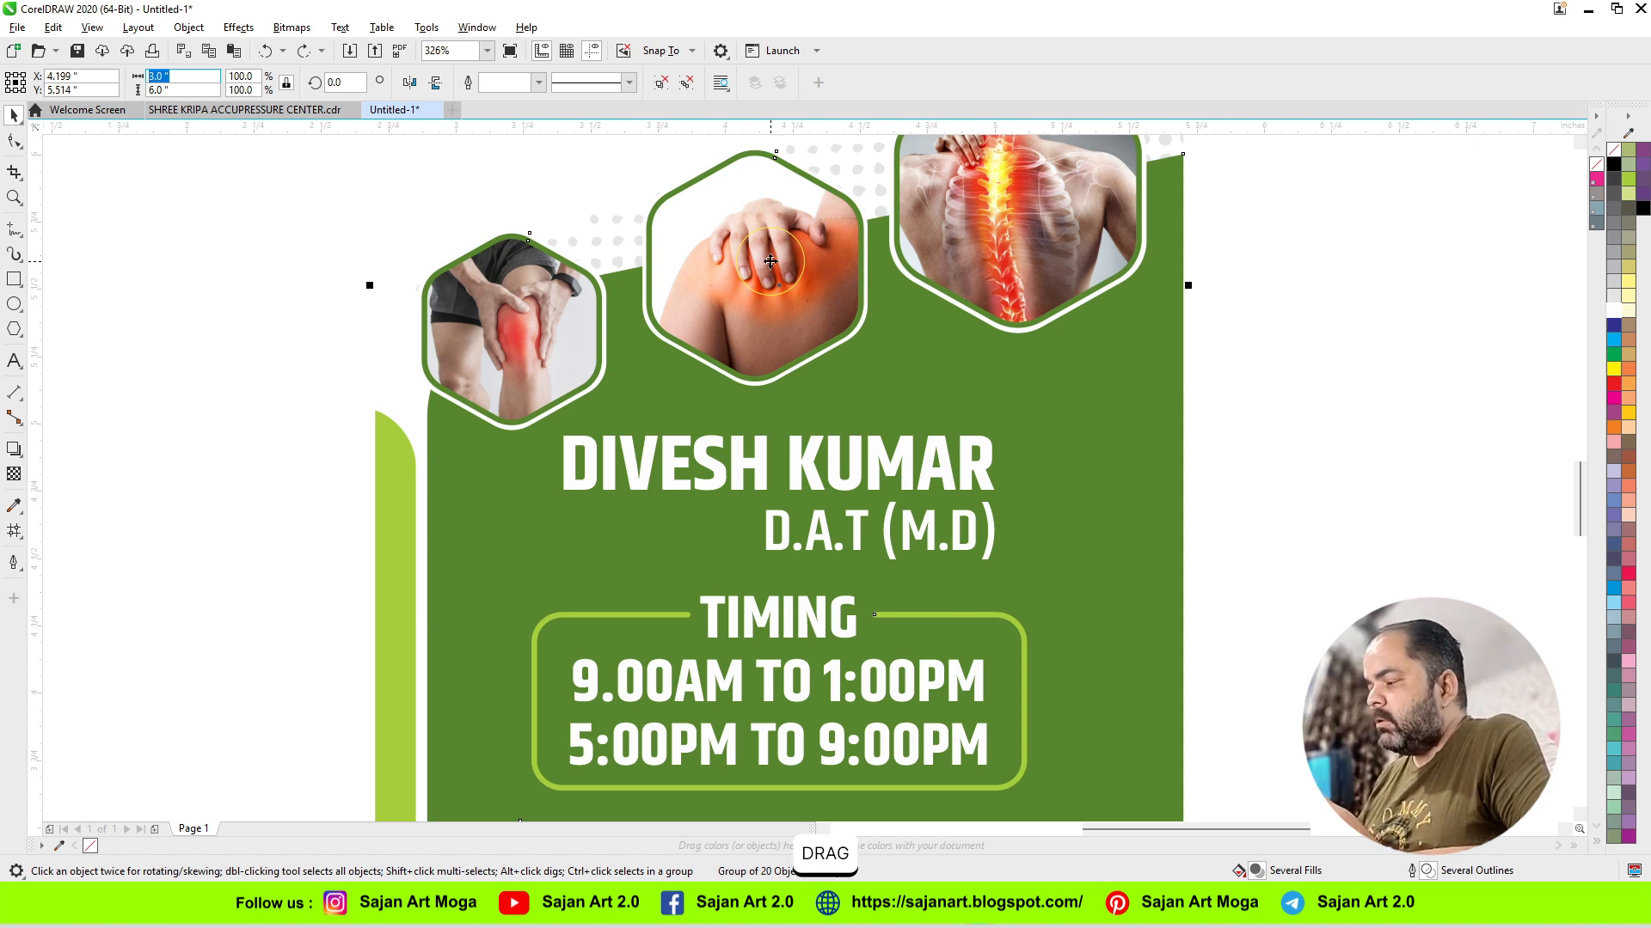
pyautogui.write('36')
pyautogui.press('Return')
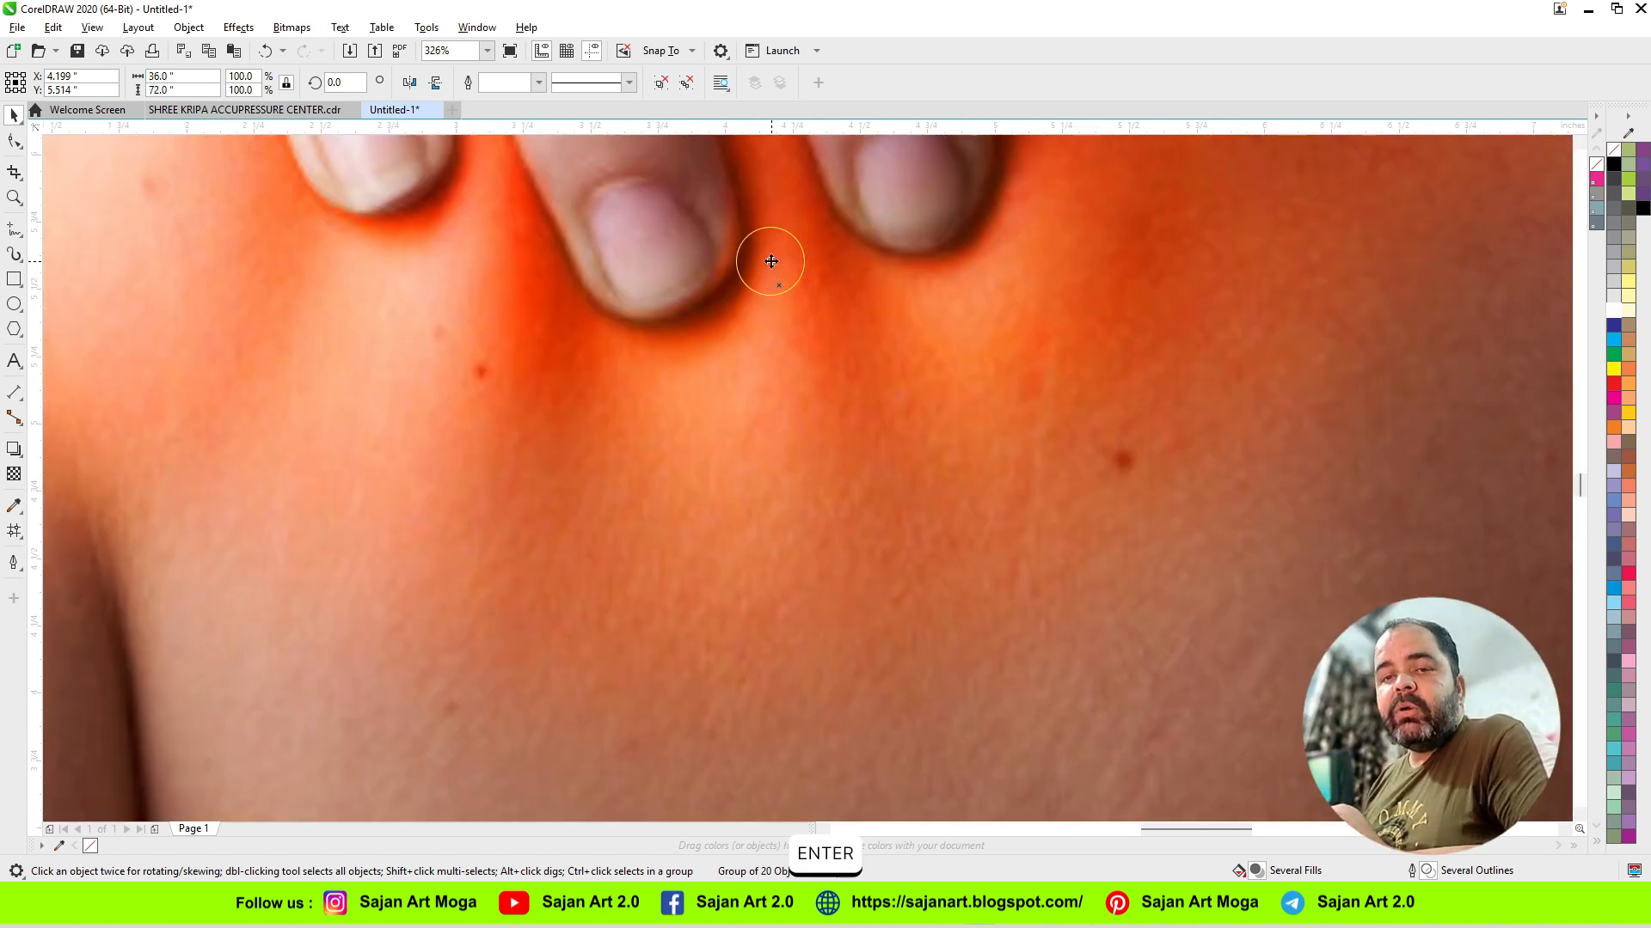
pyautogui.press('F4')
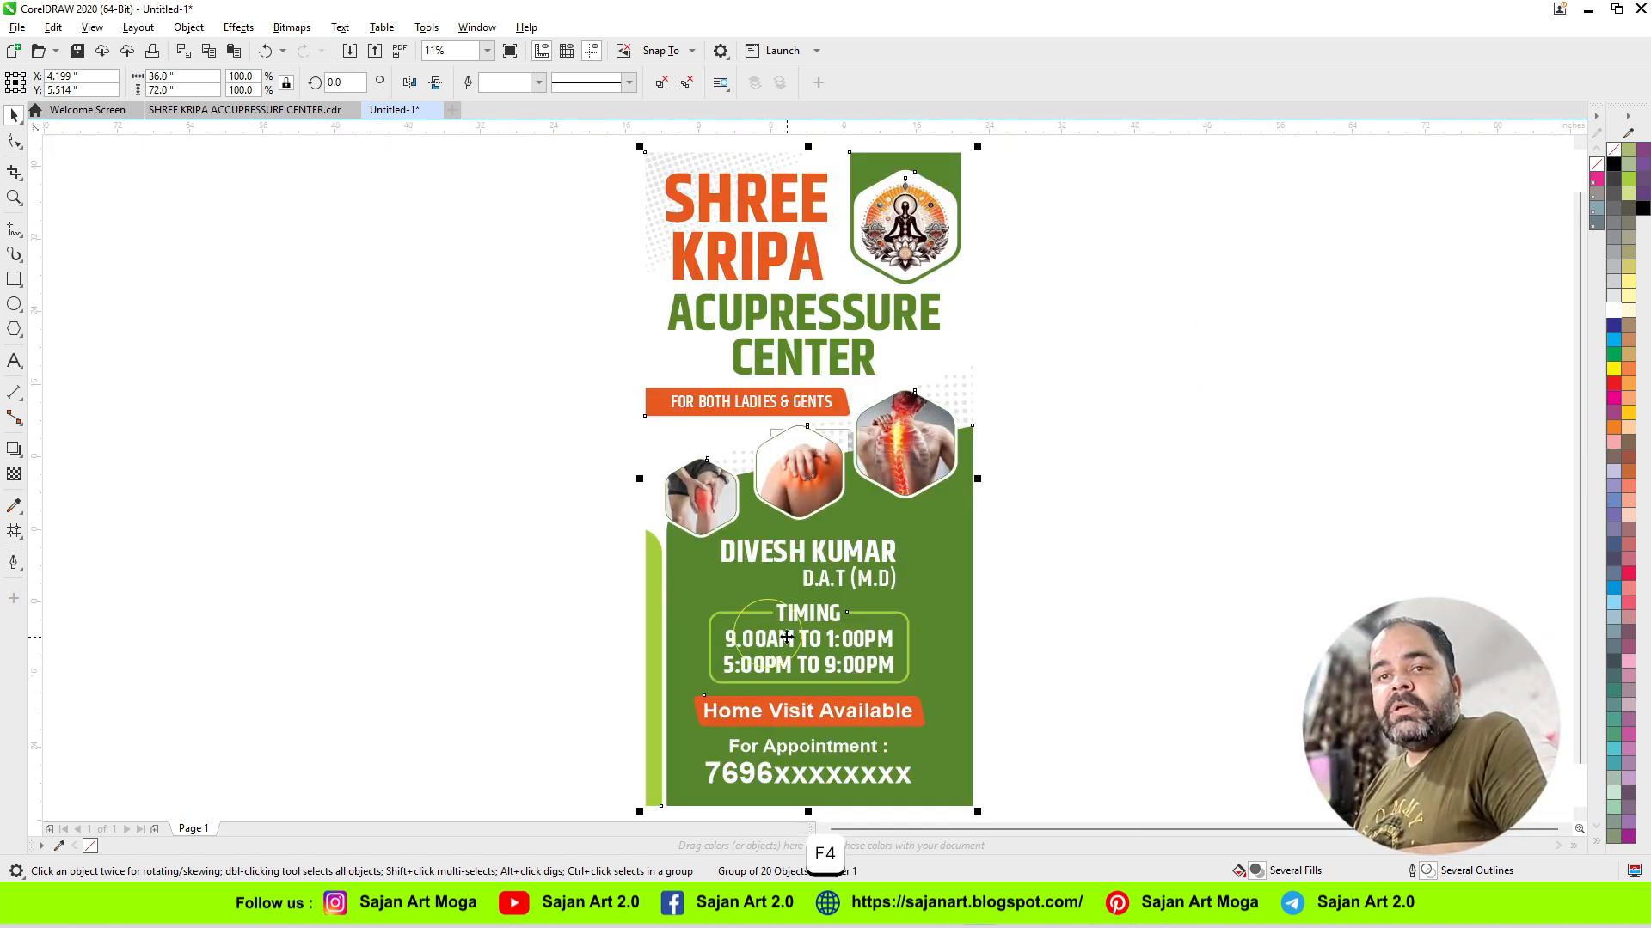
pyautogui.hotkey('ctrl', 'z')
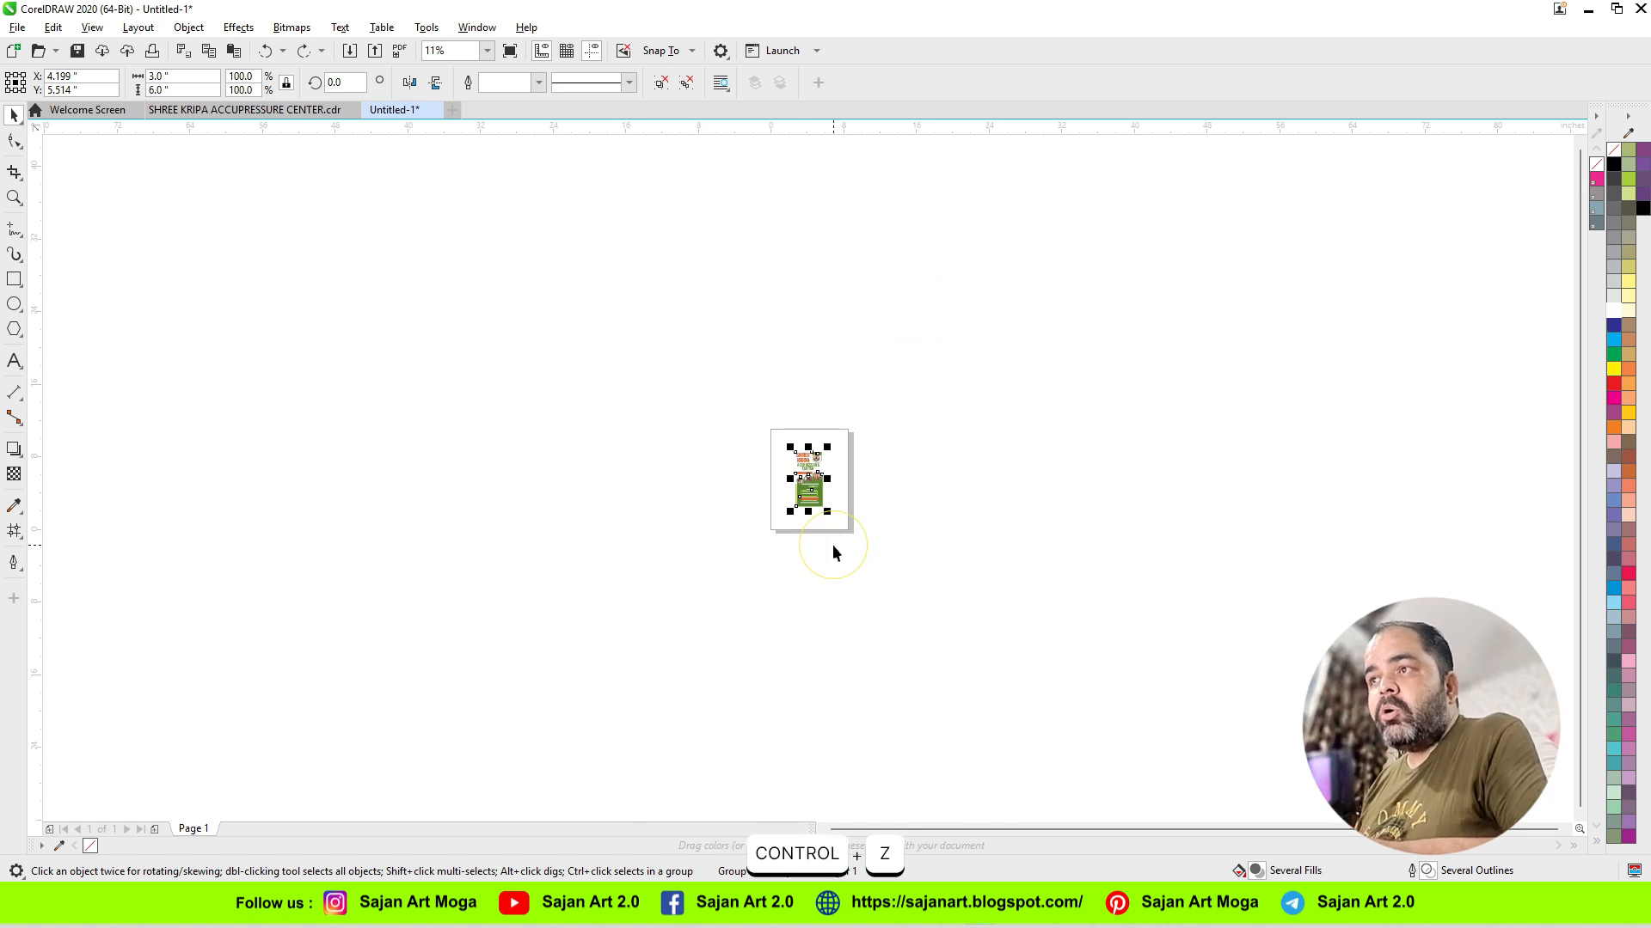
pyautogui.press('F4')
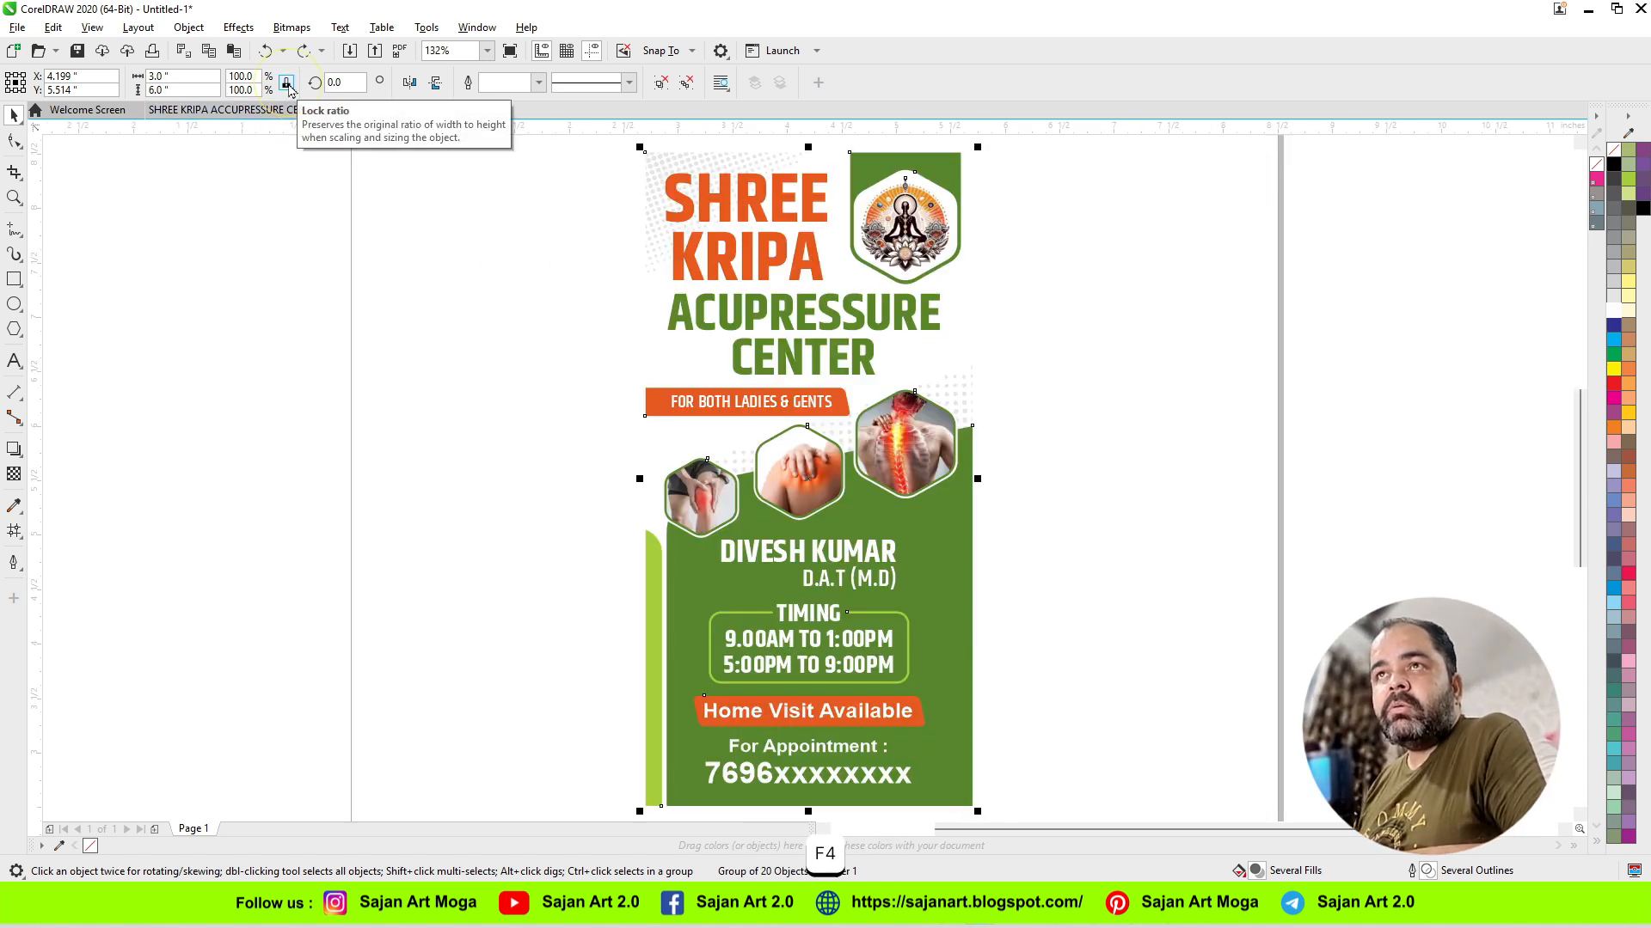
# Step: Unlock the size ratio, set only the grouped banner's width to 36 inches, and undo the stretch
pyautogui.click(287, 84)
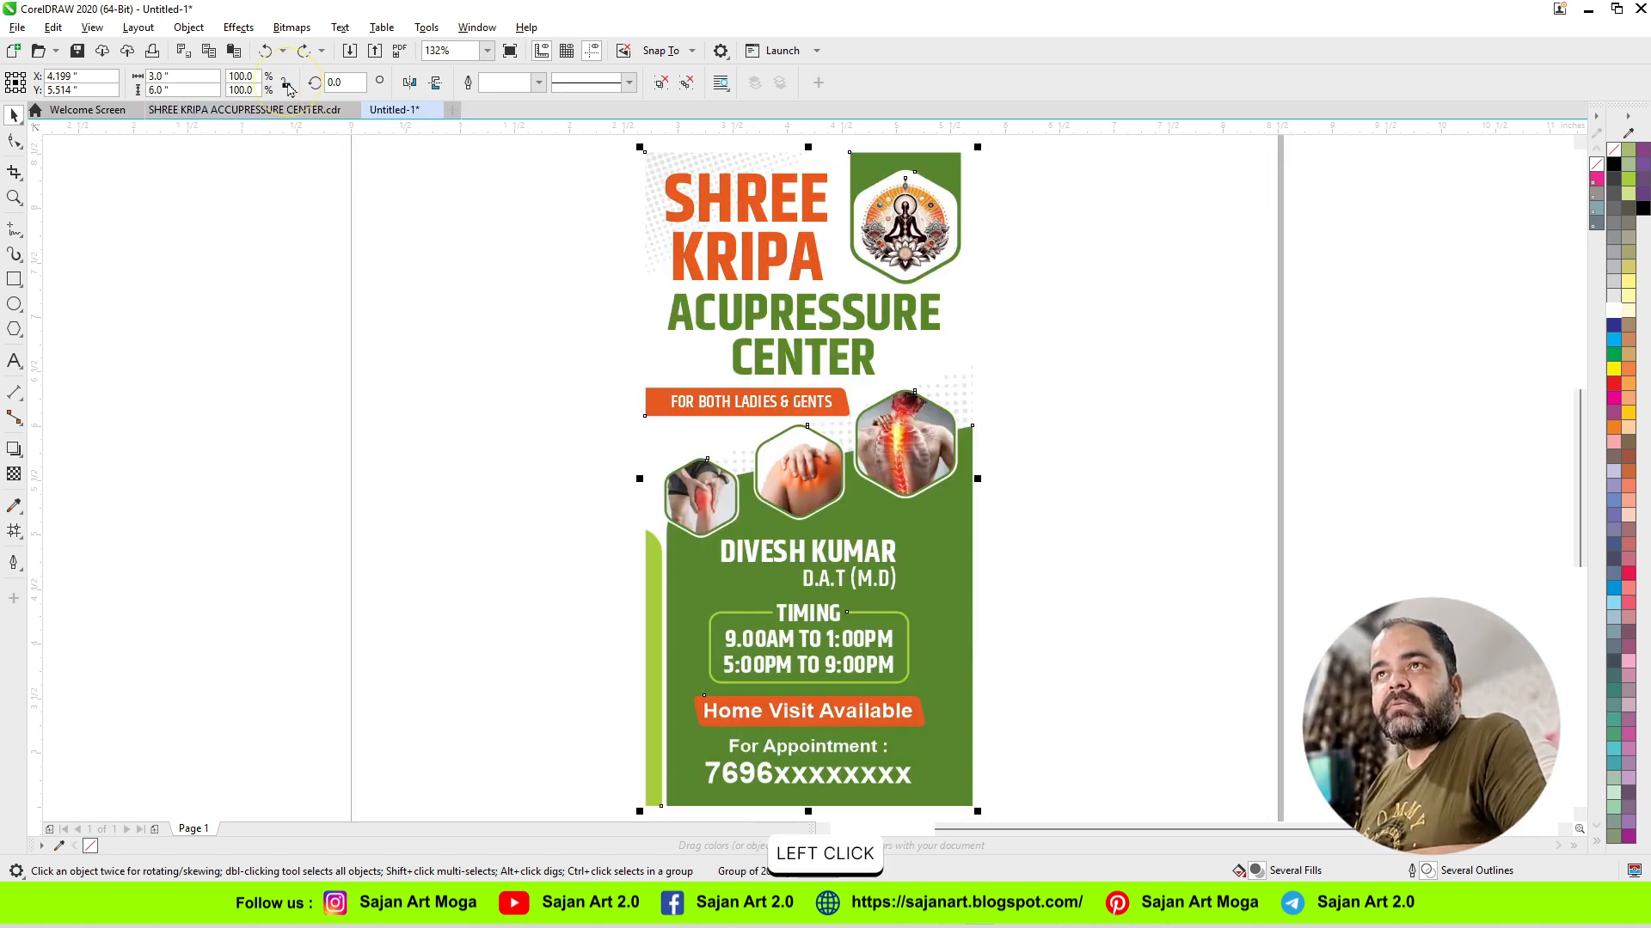
pyautogui.moveTo(192, 76); pyautogui.dragTo(144, 78)
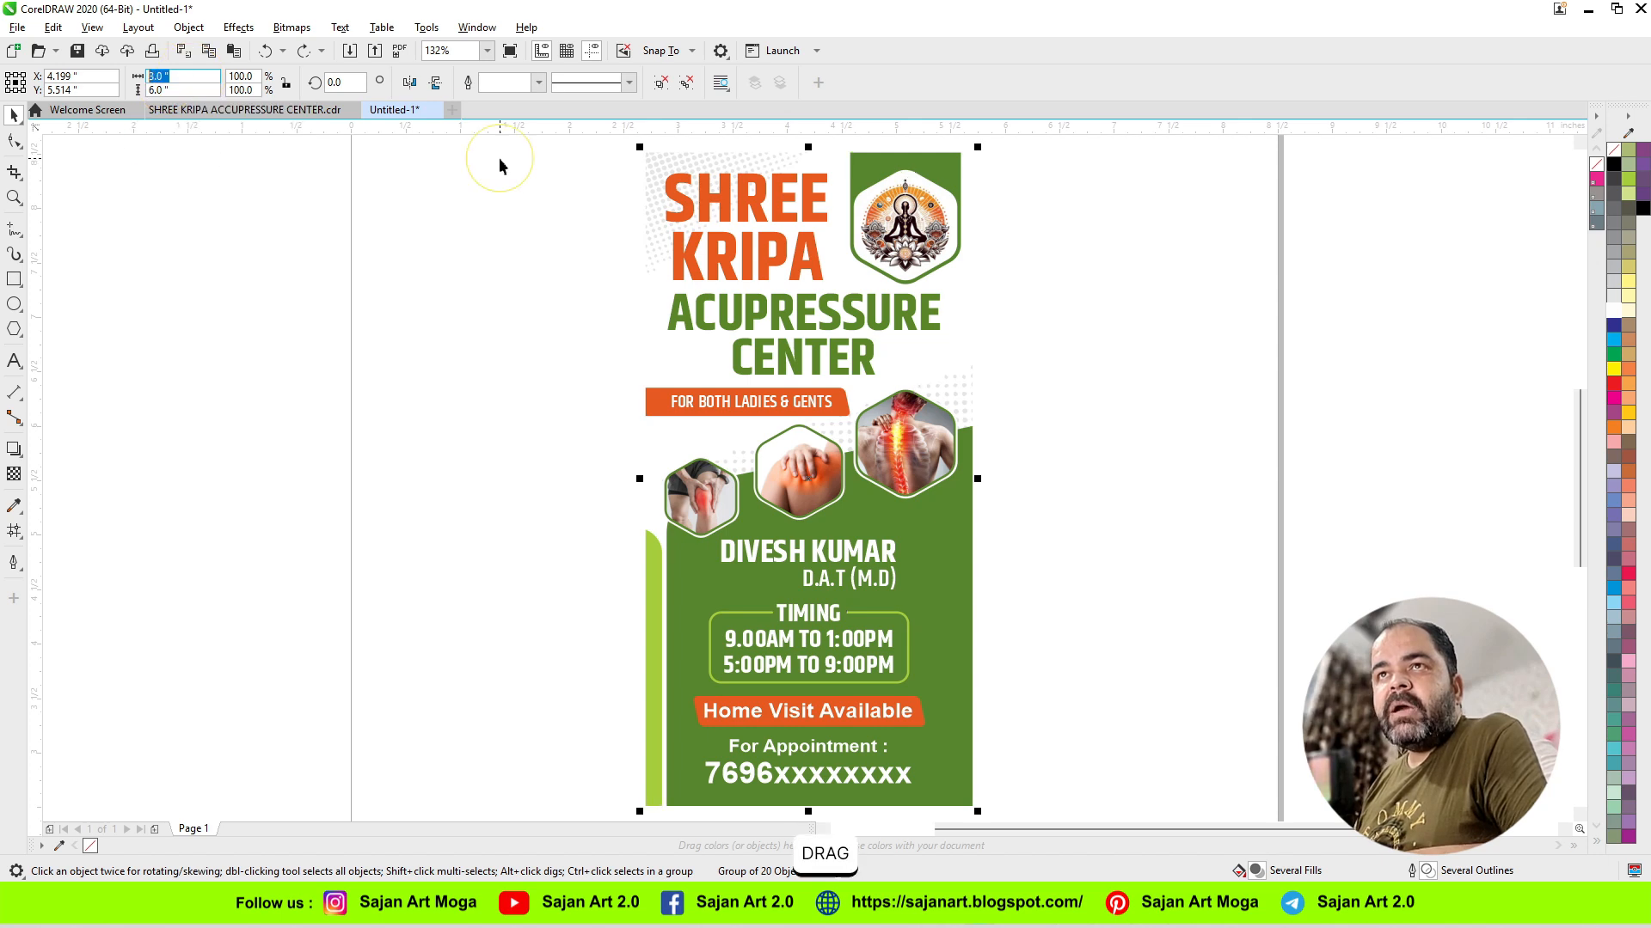
pyautogui.write('36')
pyautogui.press('Return')
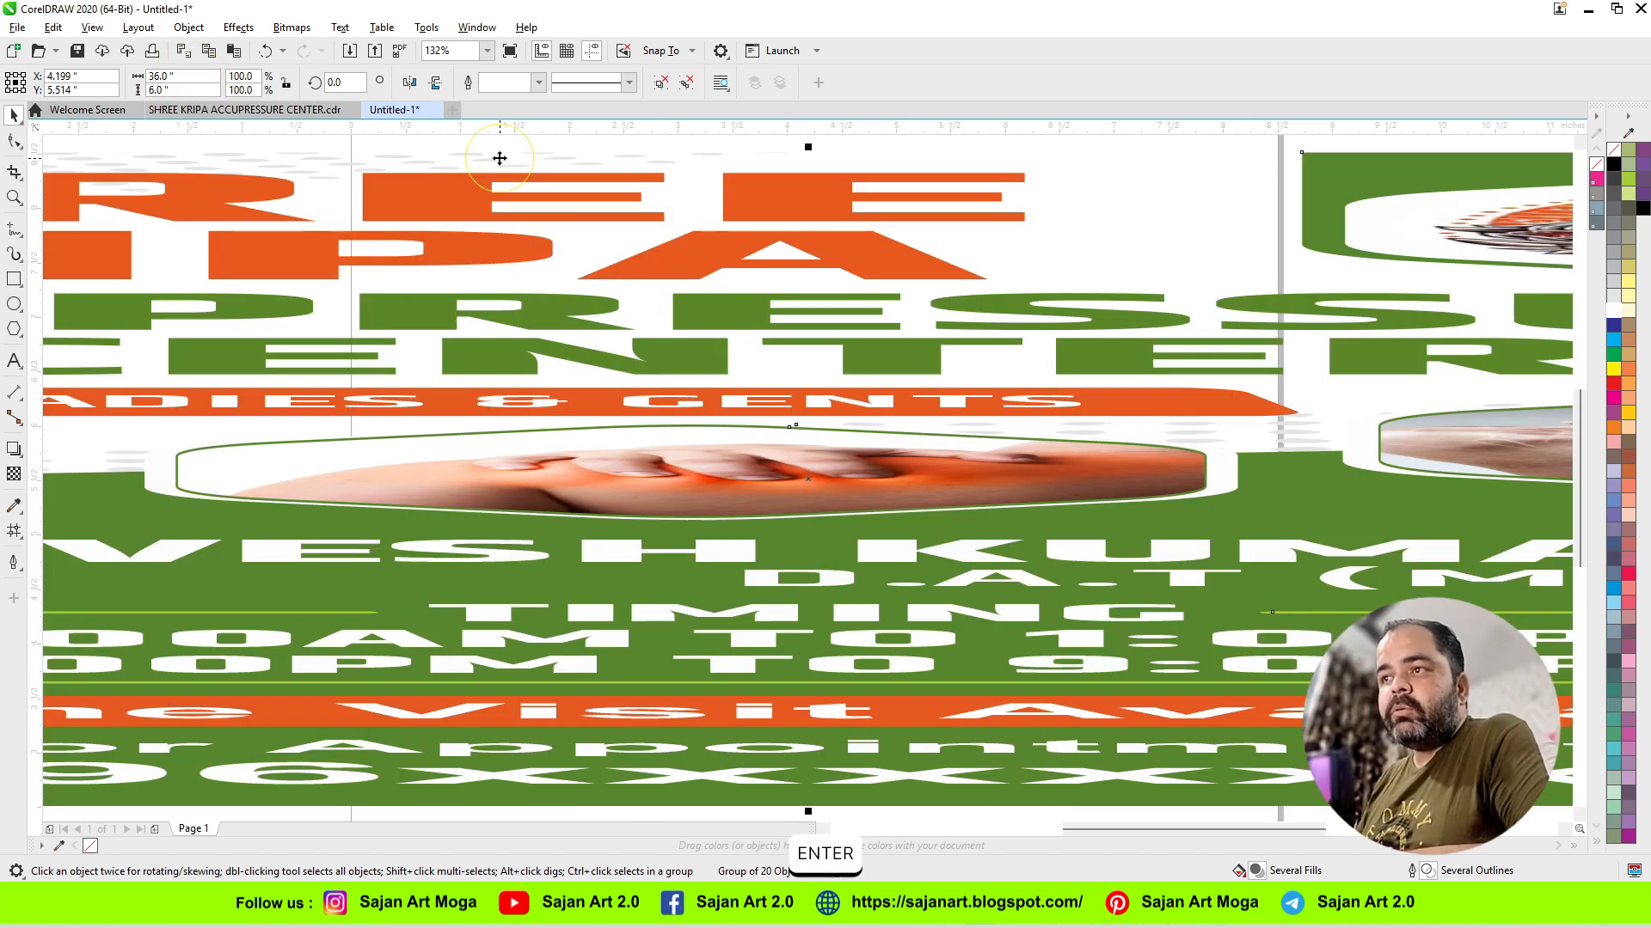
pyautogui.press('F4')
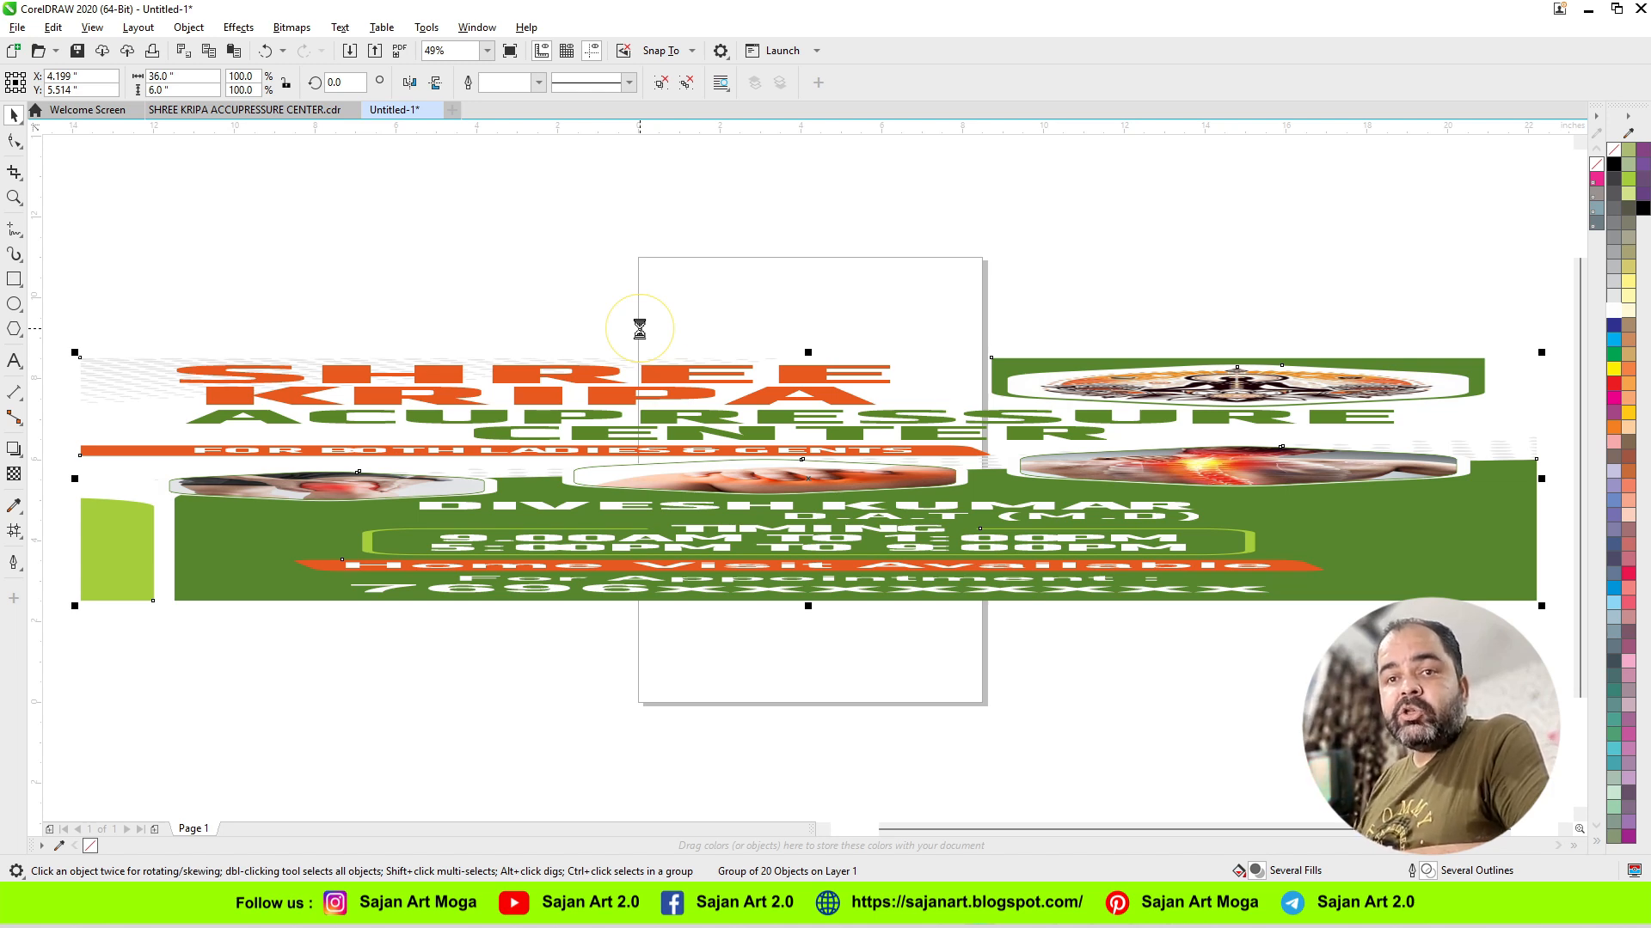
pyautogui.hotkey('ctrl', 'z')
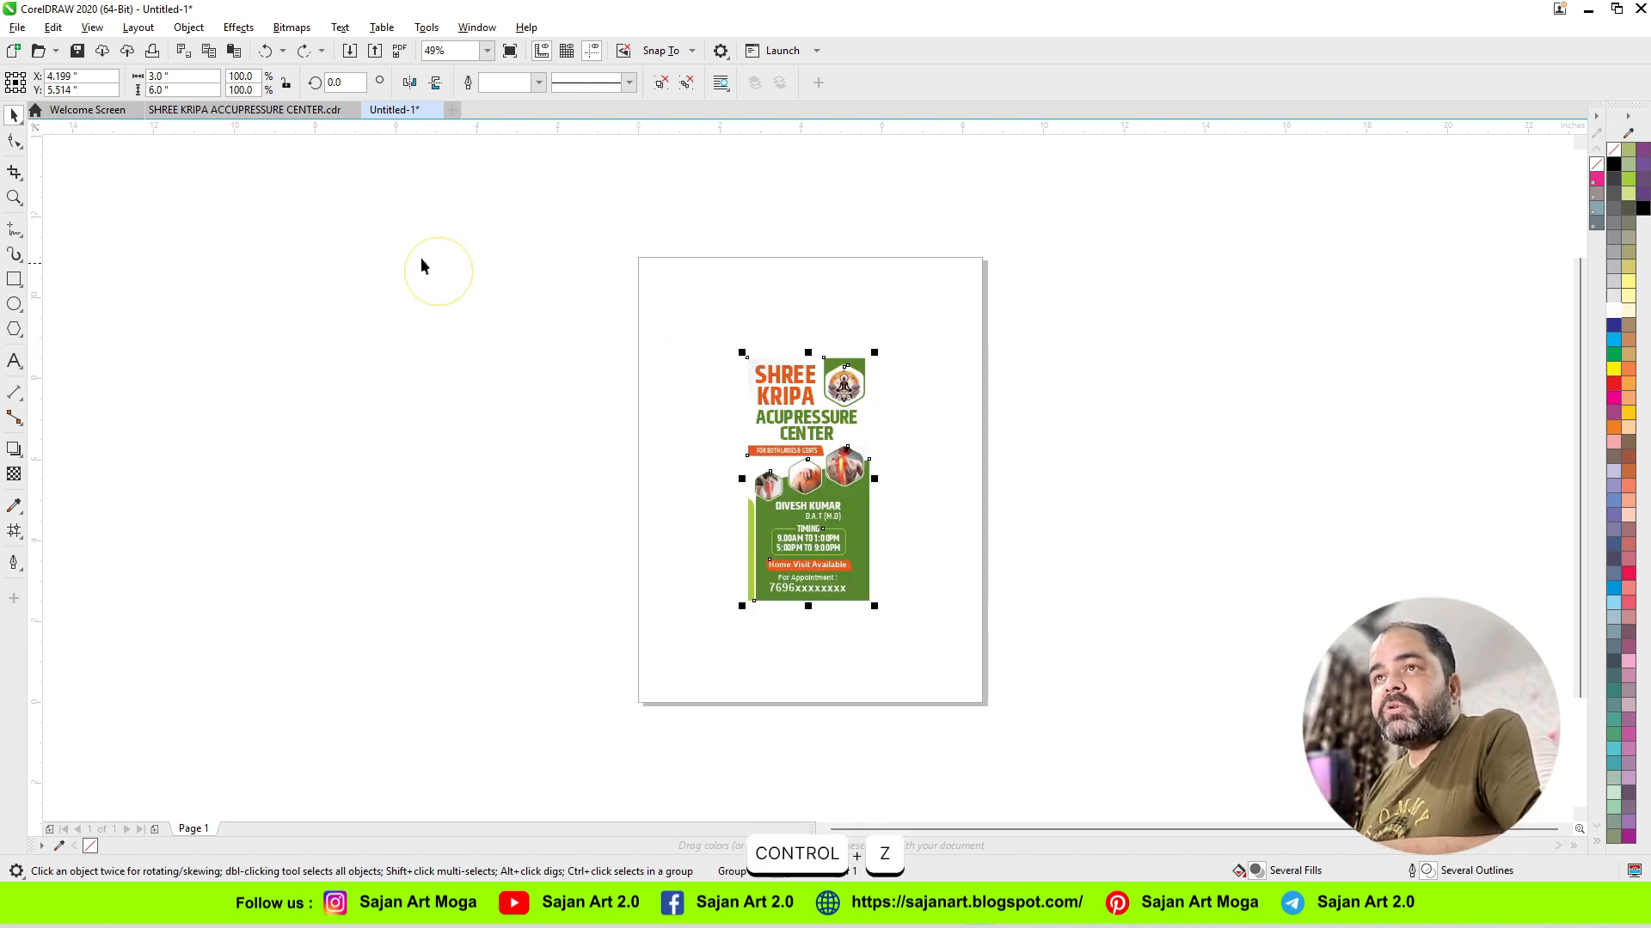
pyautogui.press('F4')
# Step: Lock the size ratio again, enlarge the grouped banner to 36 inches wide, and undo the enlargement
pyautogui.click(286, 83)
pyautogui.moveTo(185, 77); pyautogui.dragTo(30, 80)
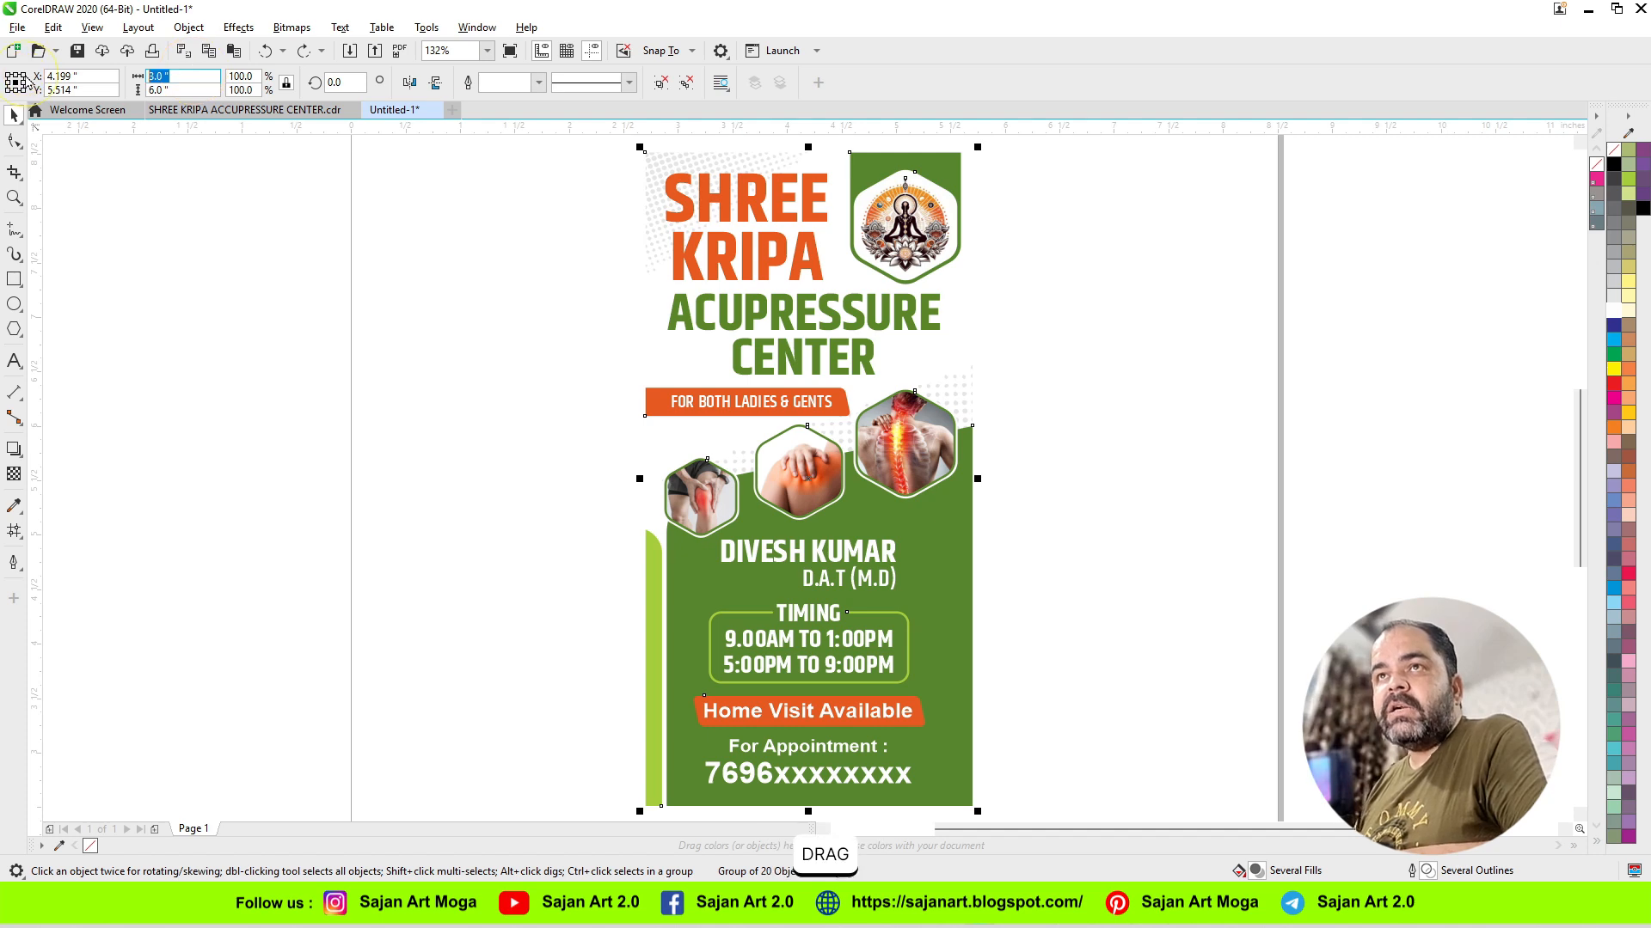
pyautogui.write('36')
pyautogui.press('Return')
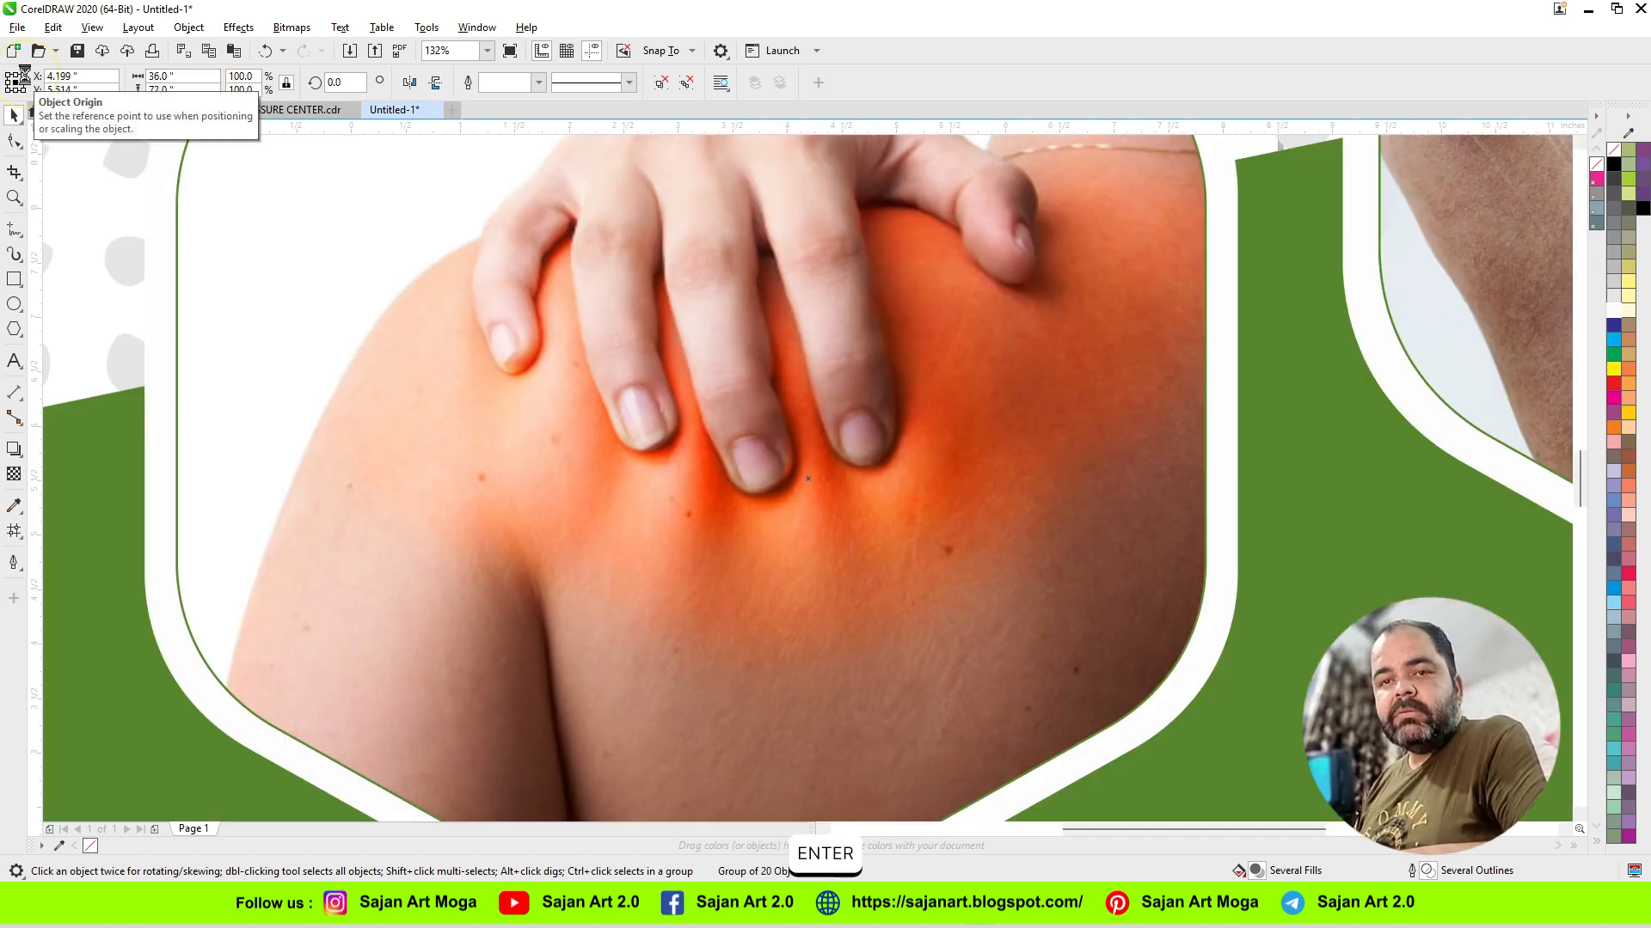
pyautogui.press('F4')
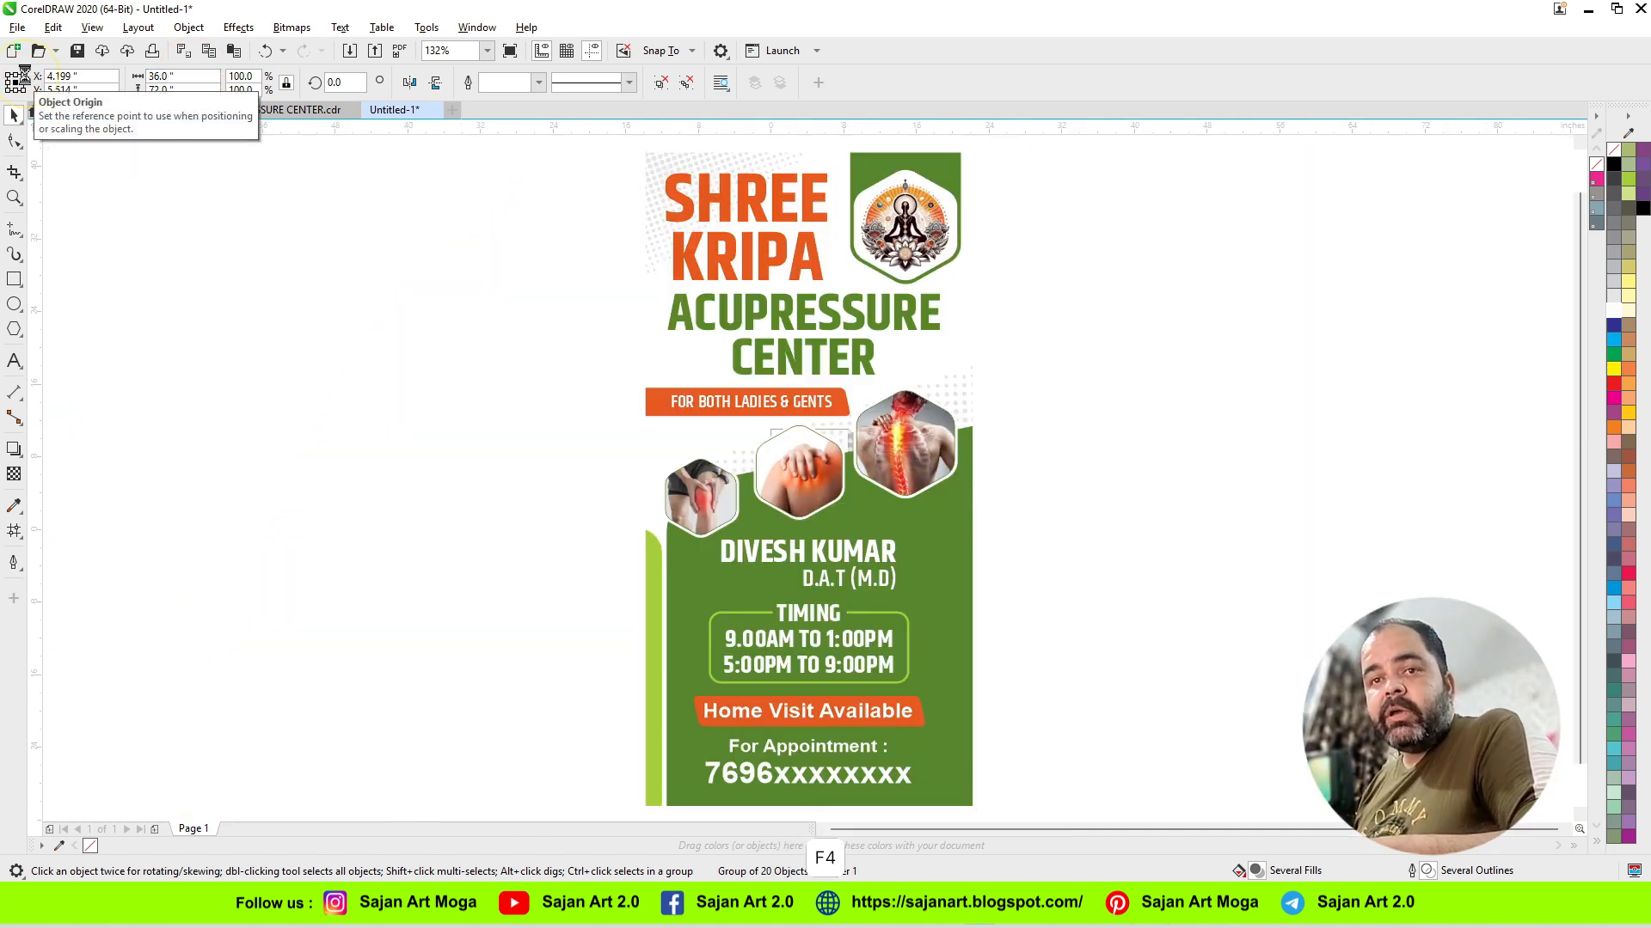
pyautogui.click(1041, 595)
pyautogui.hotkey('ctrl', 'z')
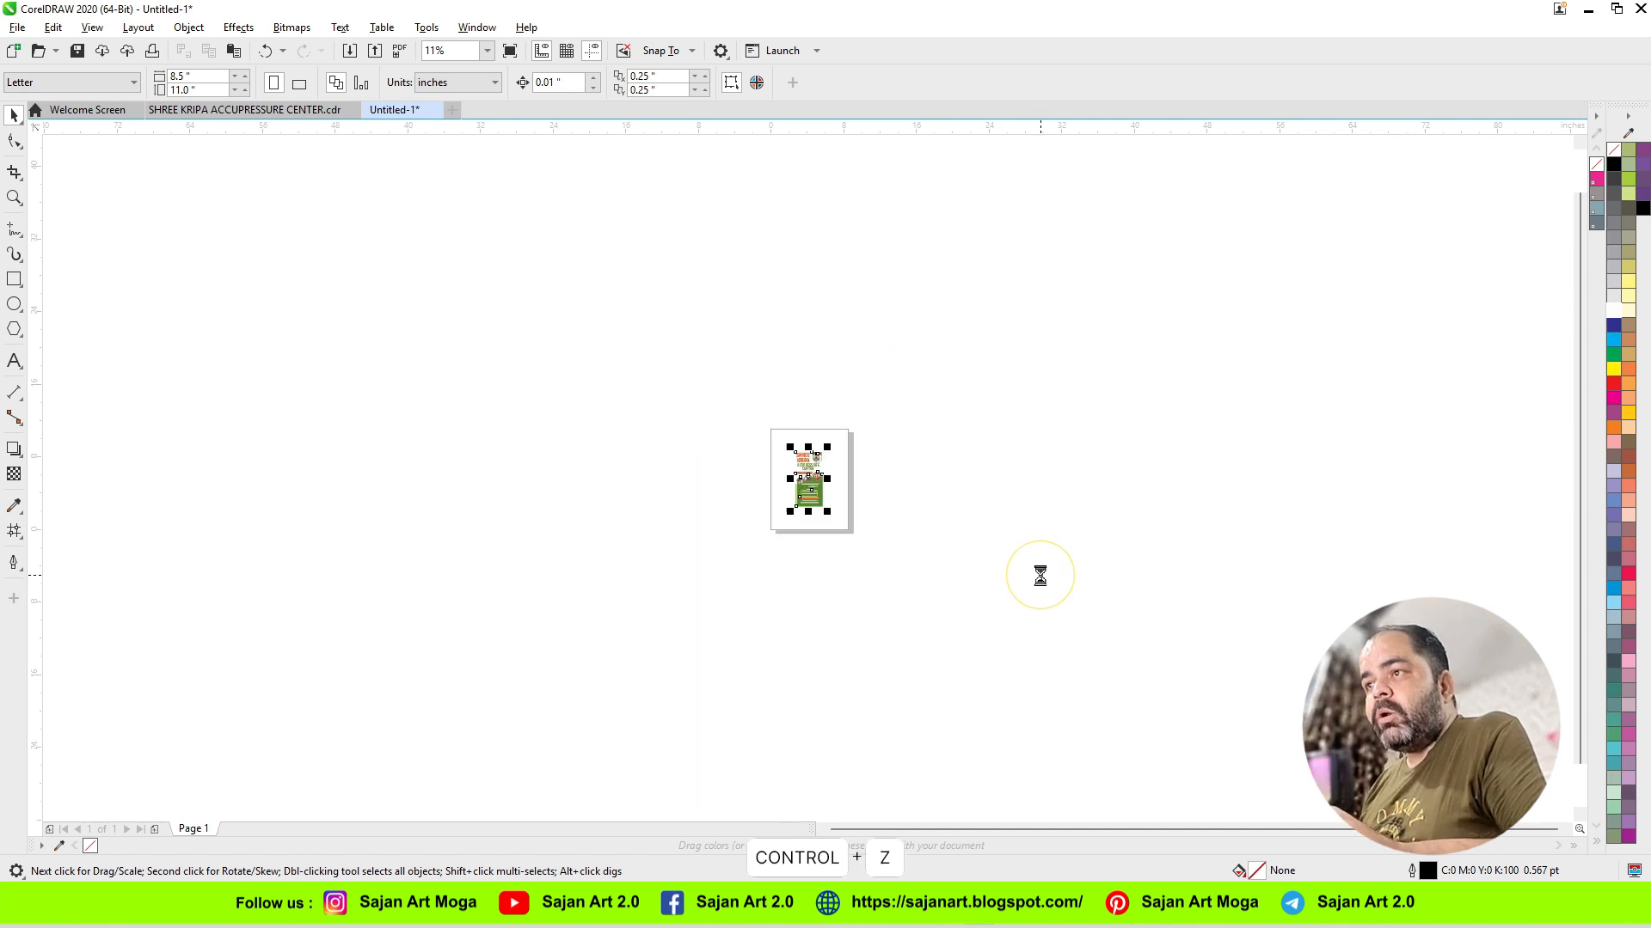
pyautogui.press('F4')
# Step: Enlarge the grouped banner to 36 inches wide to inspect the hexagon photo outlines, and undo the resize
pyautogui.press('F2')
pyautogui.moveTo(987, 393); pyautogui.dragTo(656, 711)
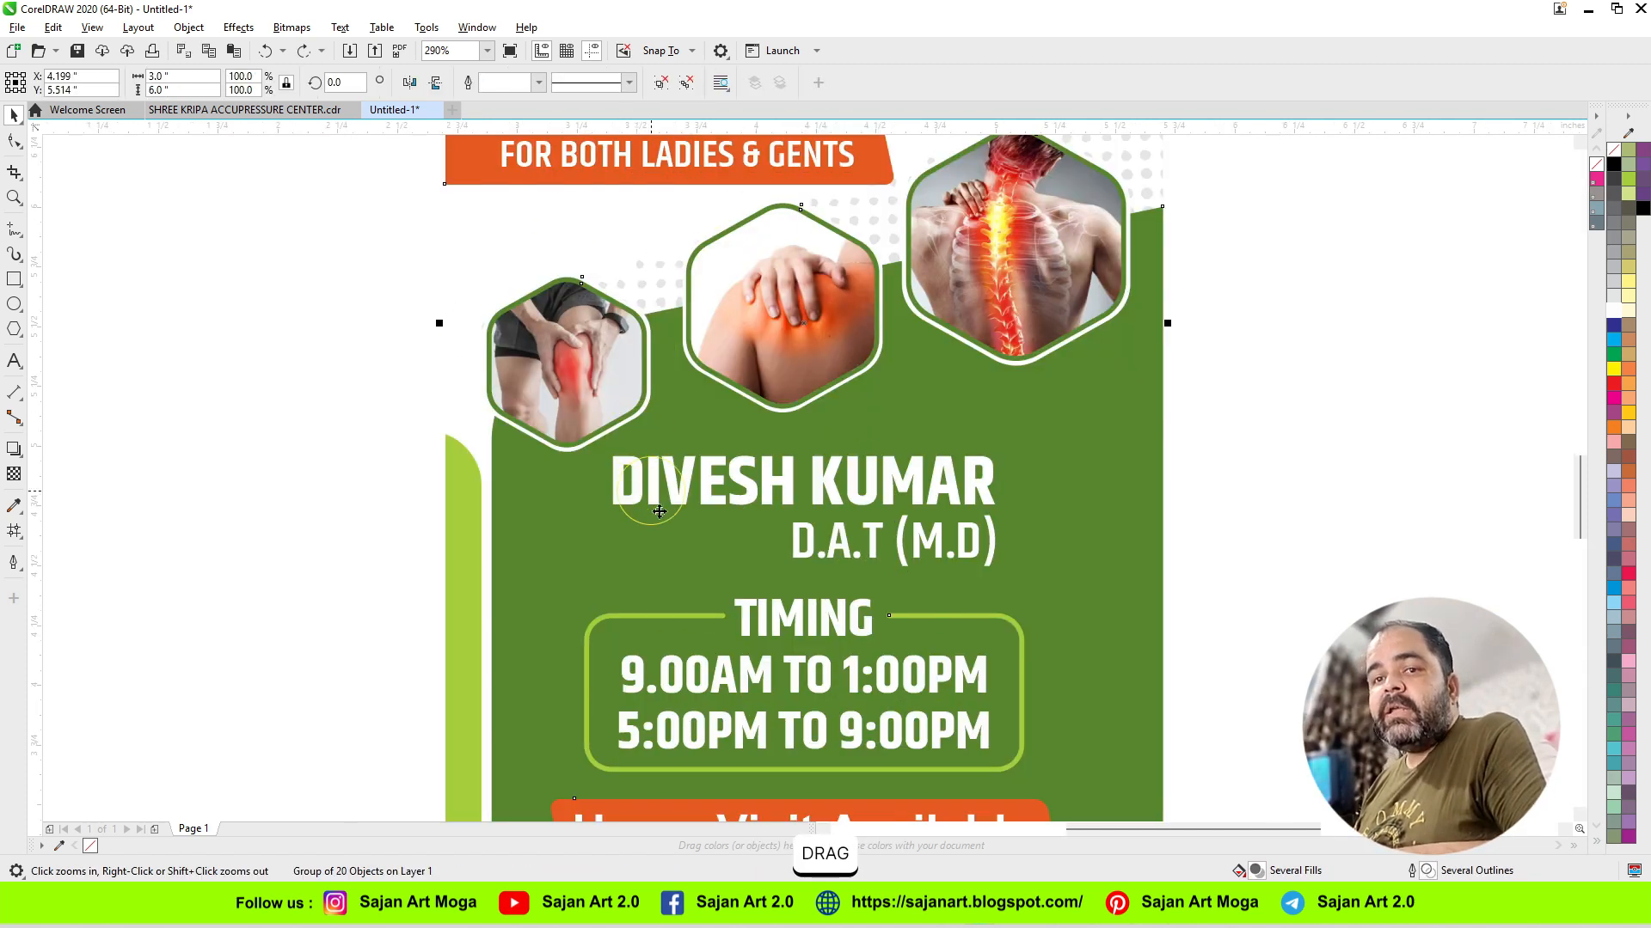
pyautogui.moveTo(179, 77); pyautogui.dragTo(57, 78)
pyautogui.write('36')
pyautogui.press('Return')
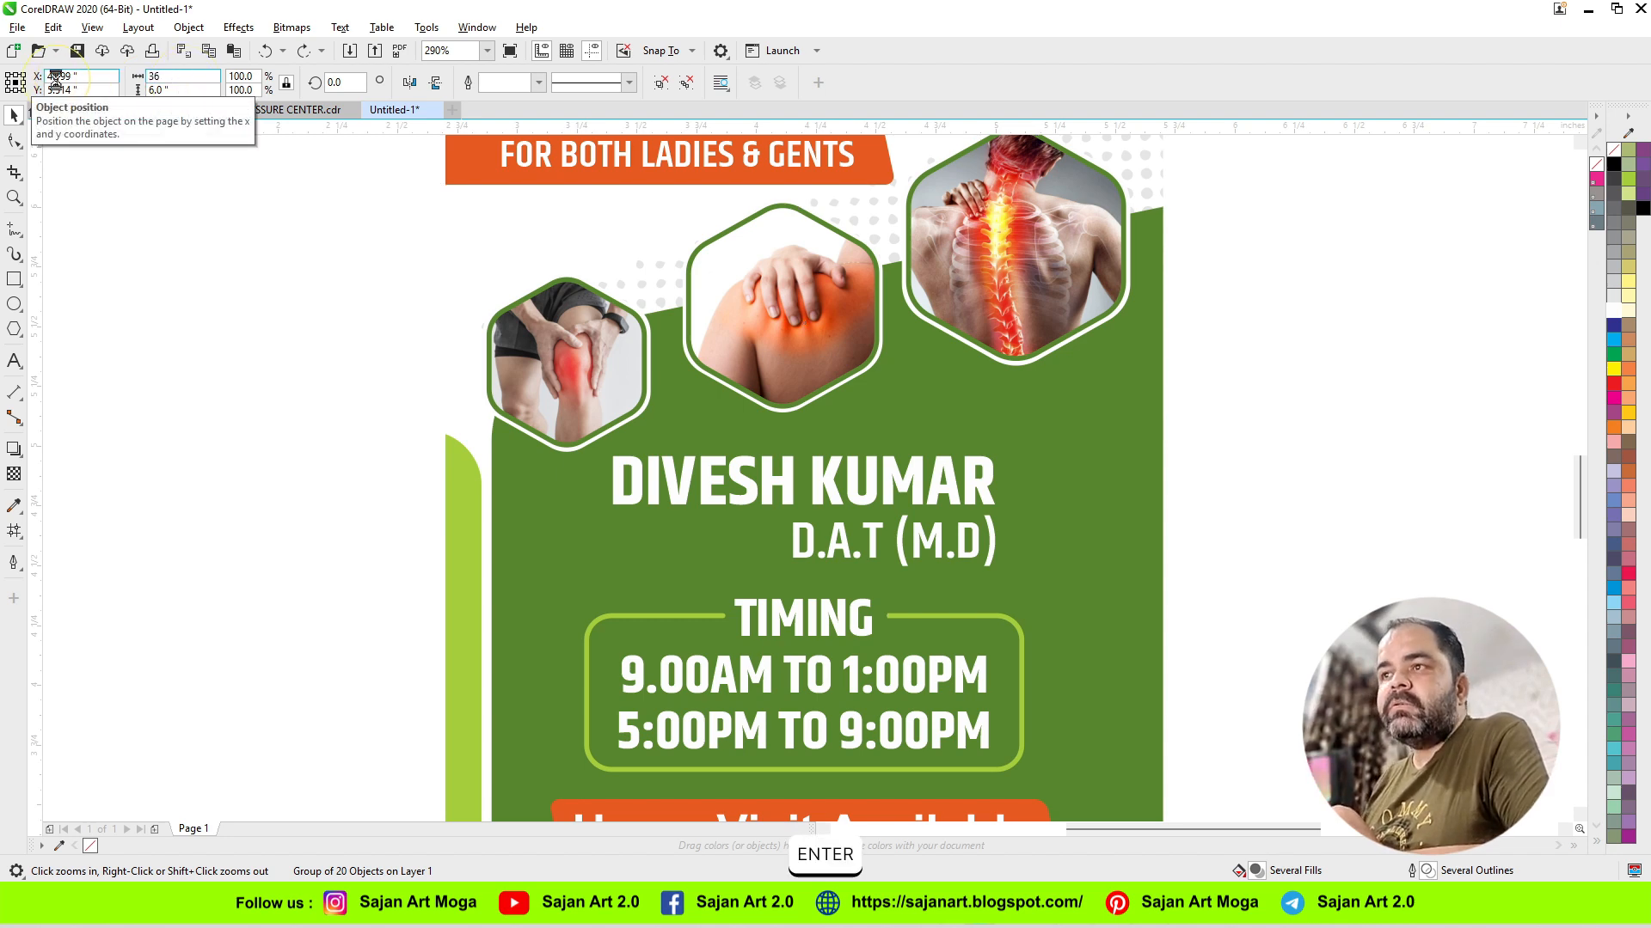
pyautogui.scroll(-4, 728, 331)
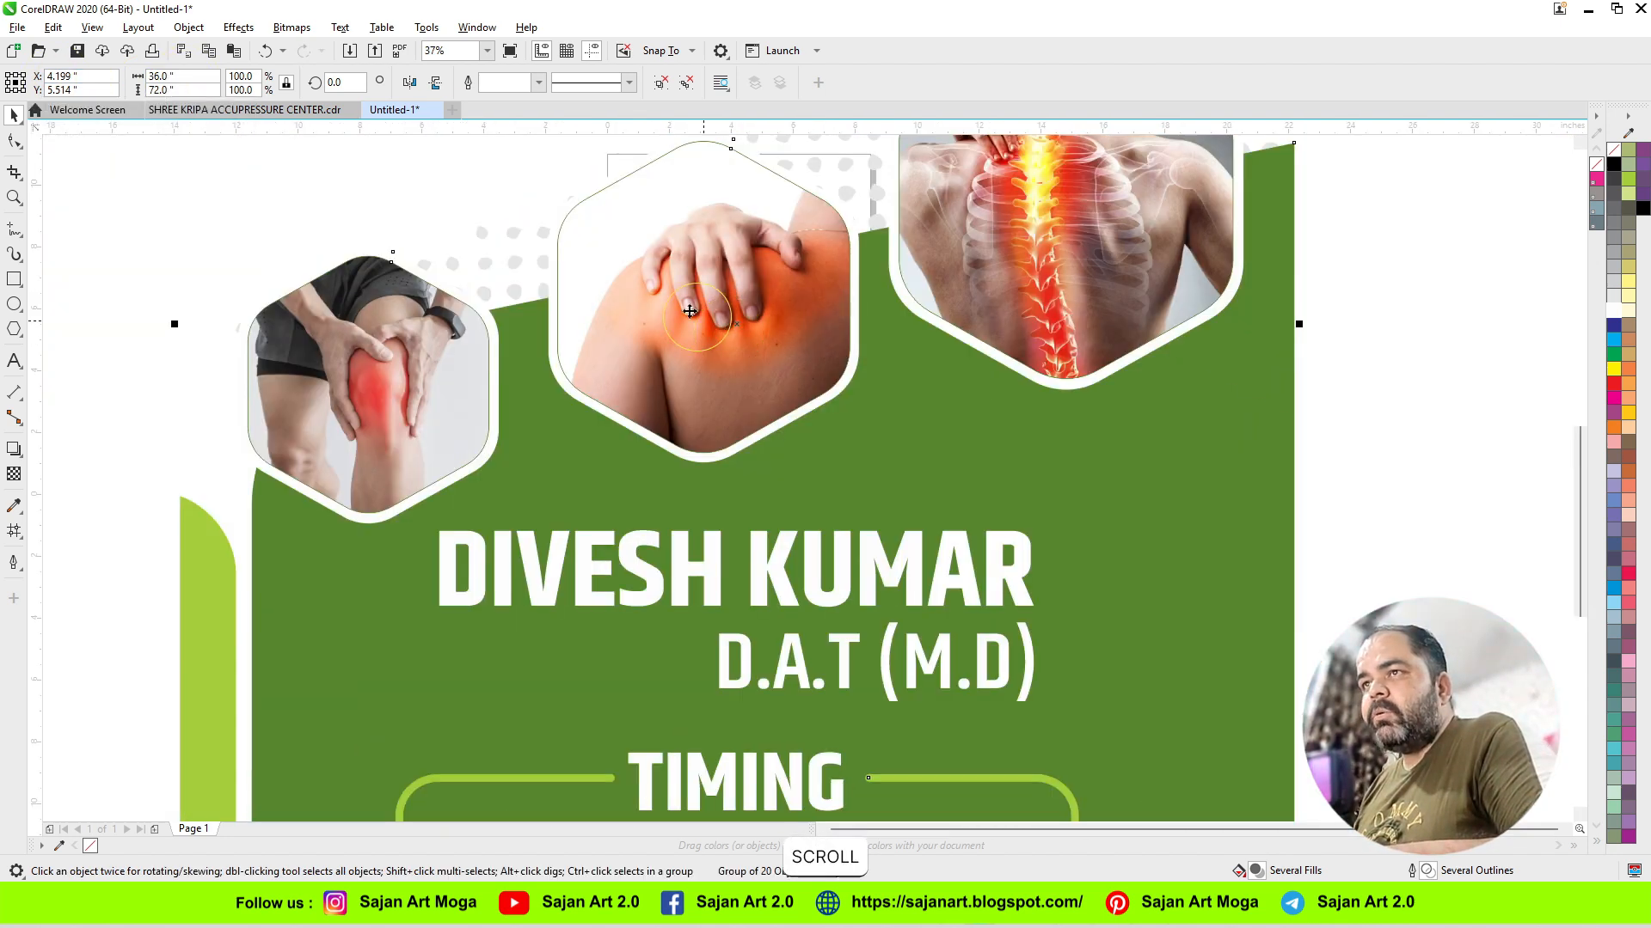
pyautogui.scroll(2, 583, 207)
pyautogui.scroll(-4, 583, 207)
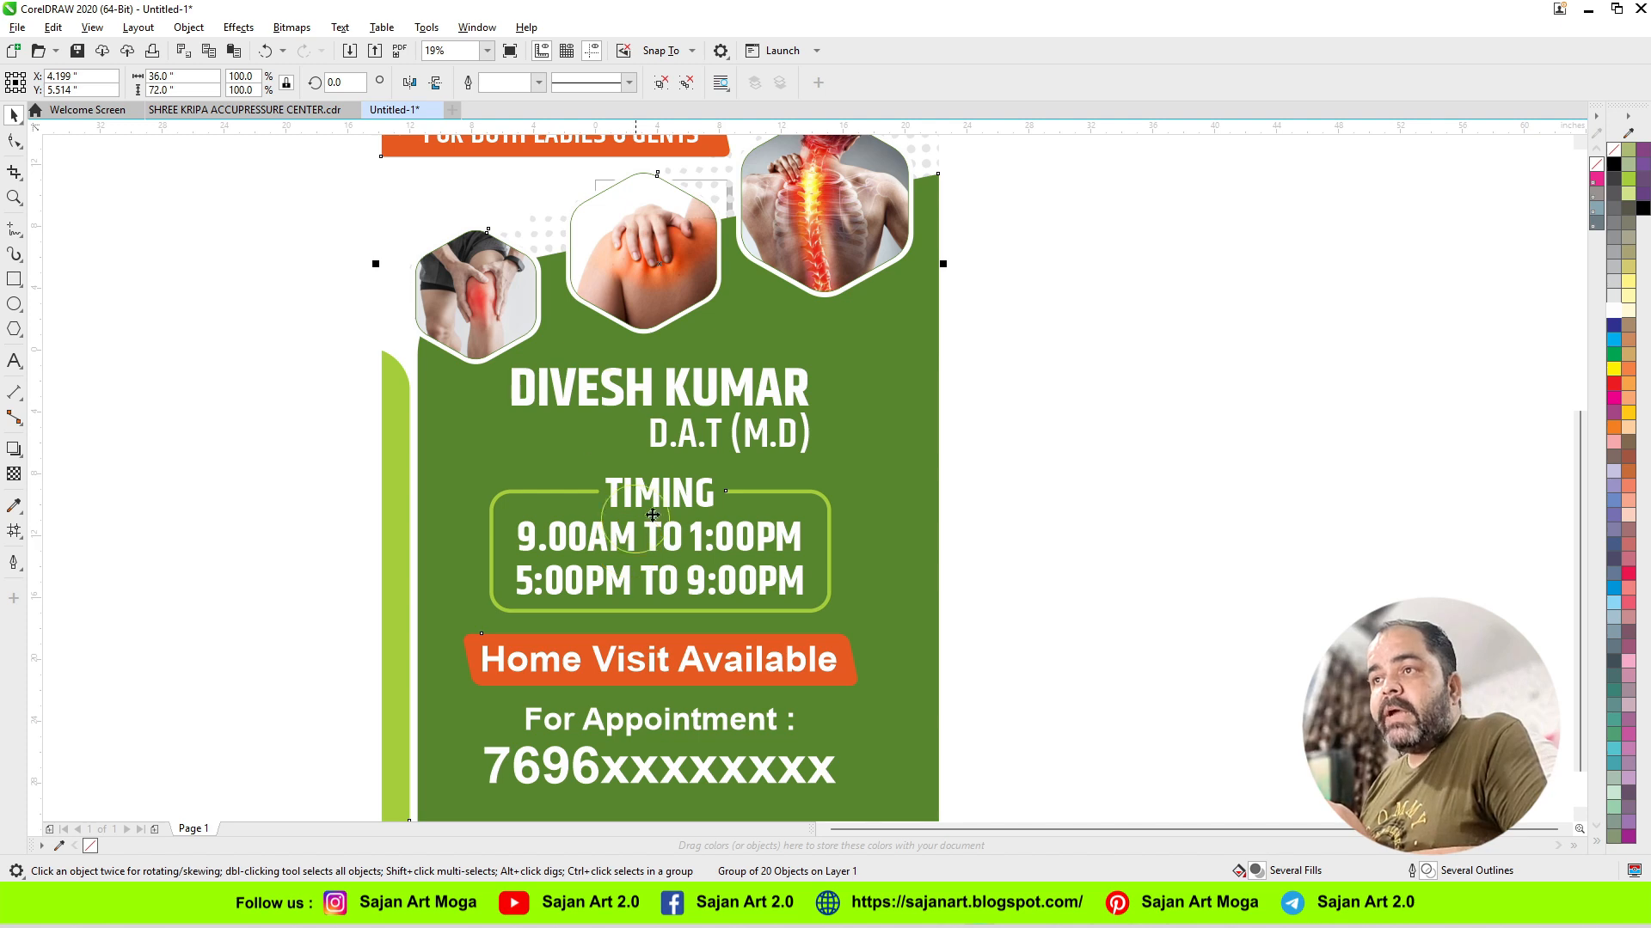
pyautogui.scroll(2, 592, 190)
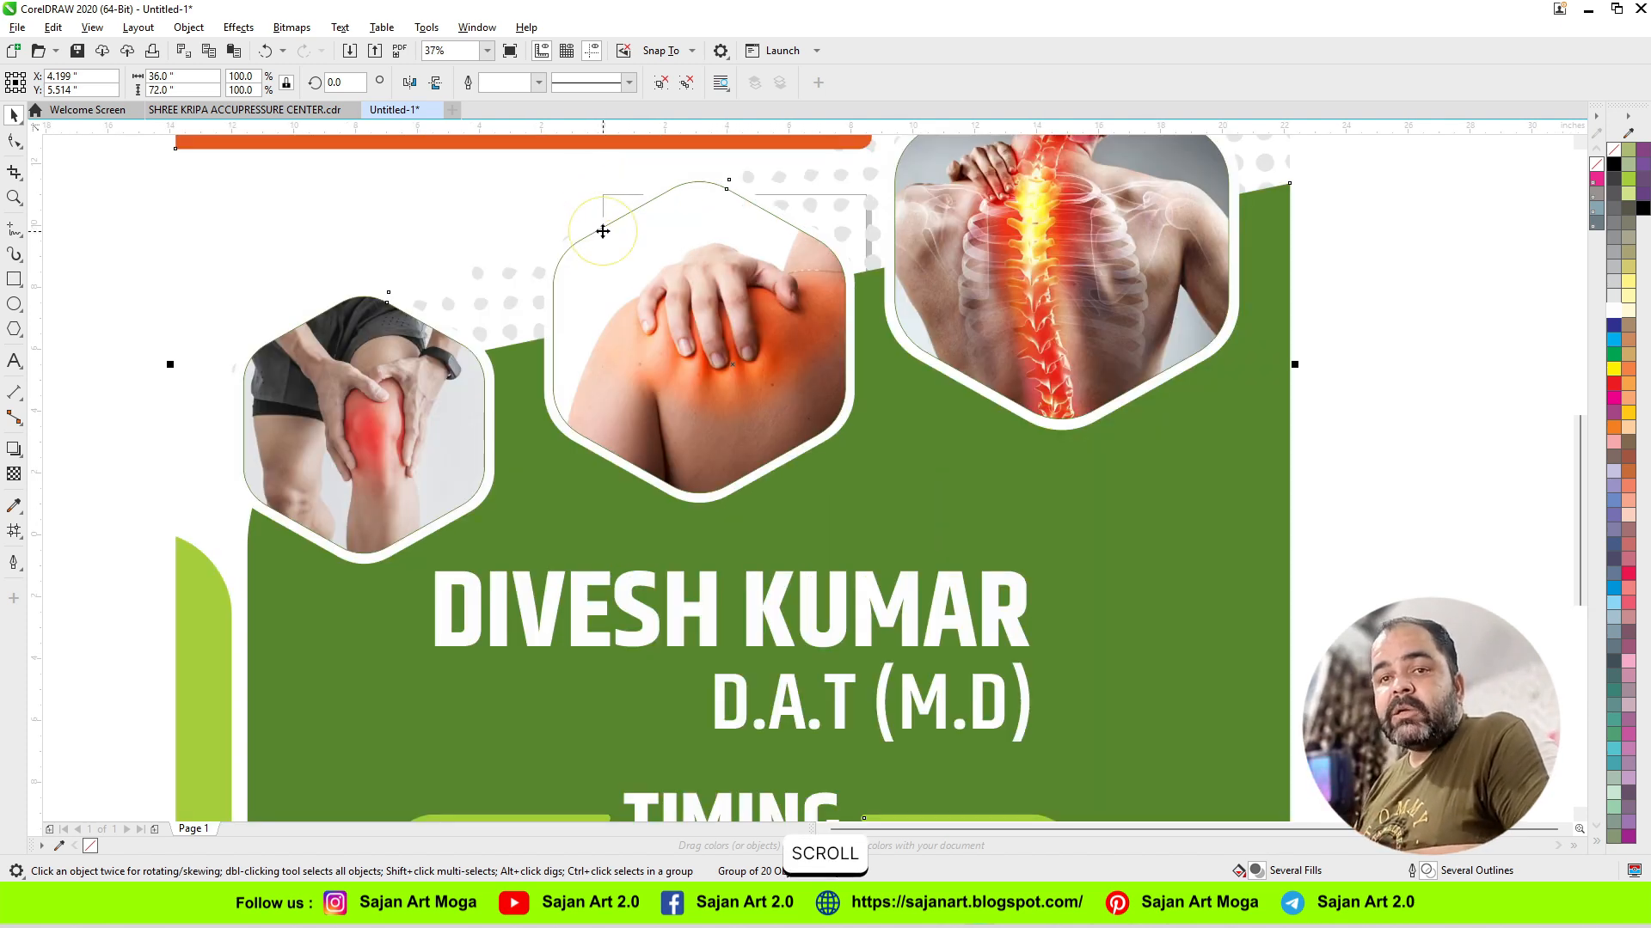
pyautogui.hotkey('ctrl', 'z')
pyautogui.click(805, 377)
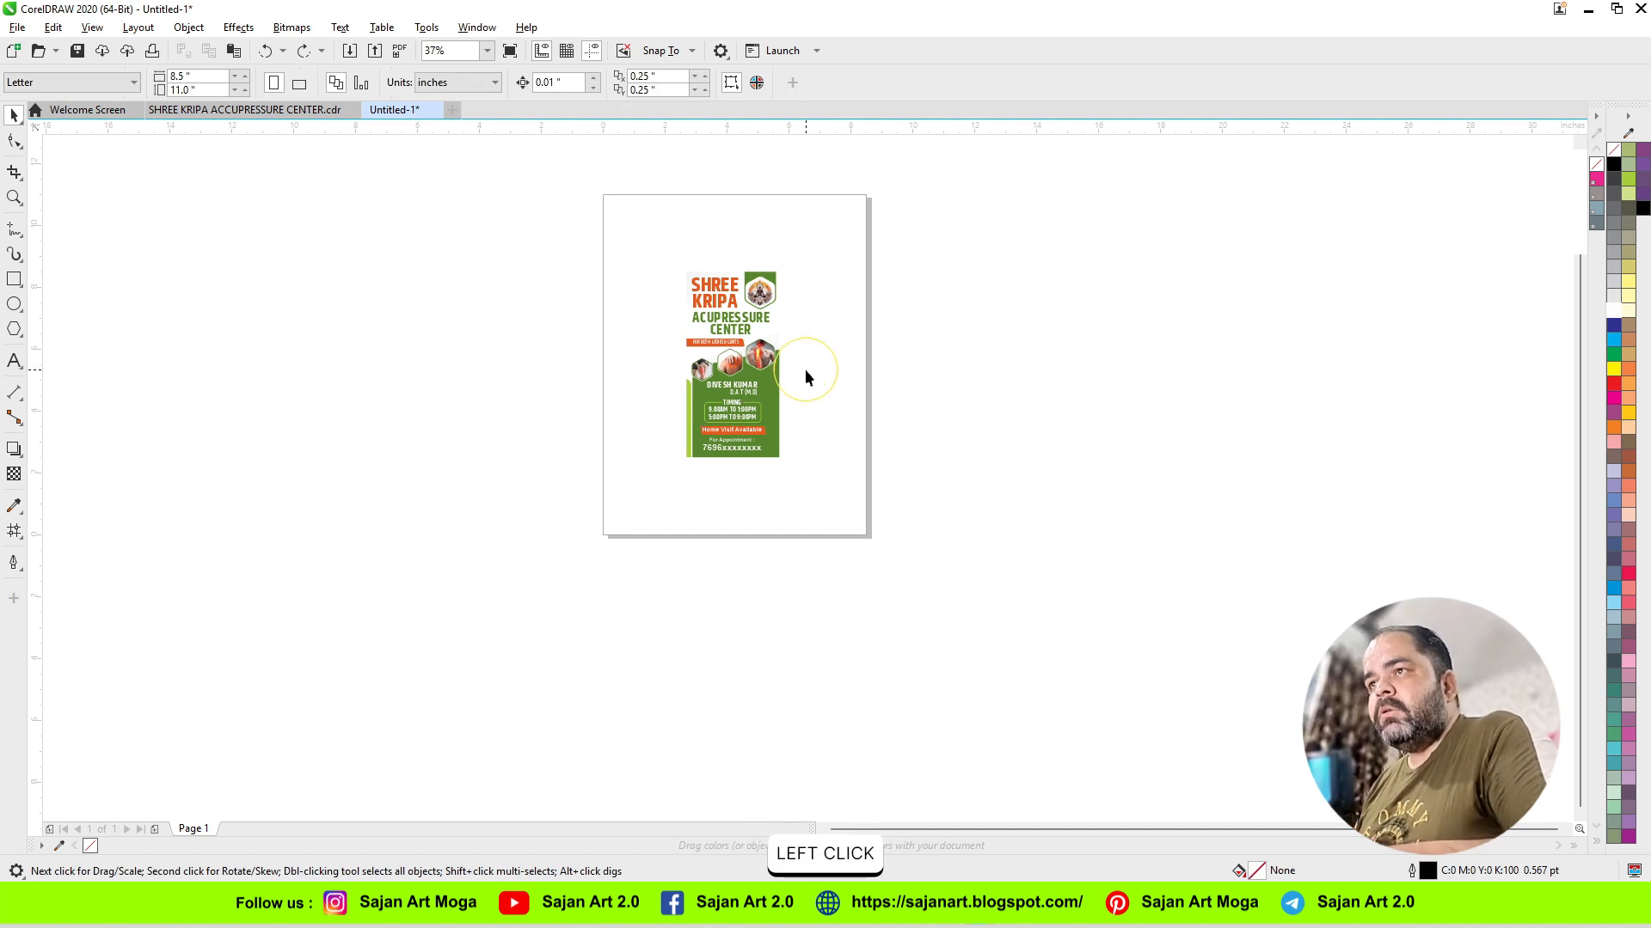
# Step: Set rounded corners and round line caps in the outline pen settings of the middle hexagon with the shoulder photo
pyautogui.press('F4')
pyautogui.click(767, 456)
pyautogui.press('F2')
pyautogui.moveTo(620, 376); pyautogui.dragTo(1073, 562)
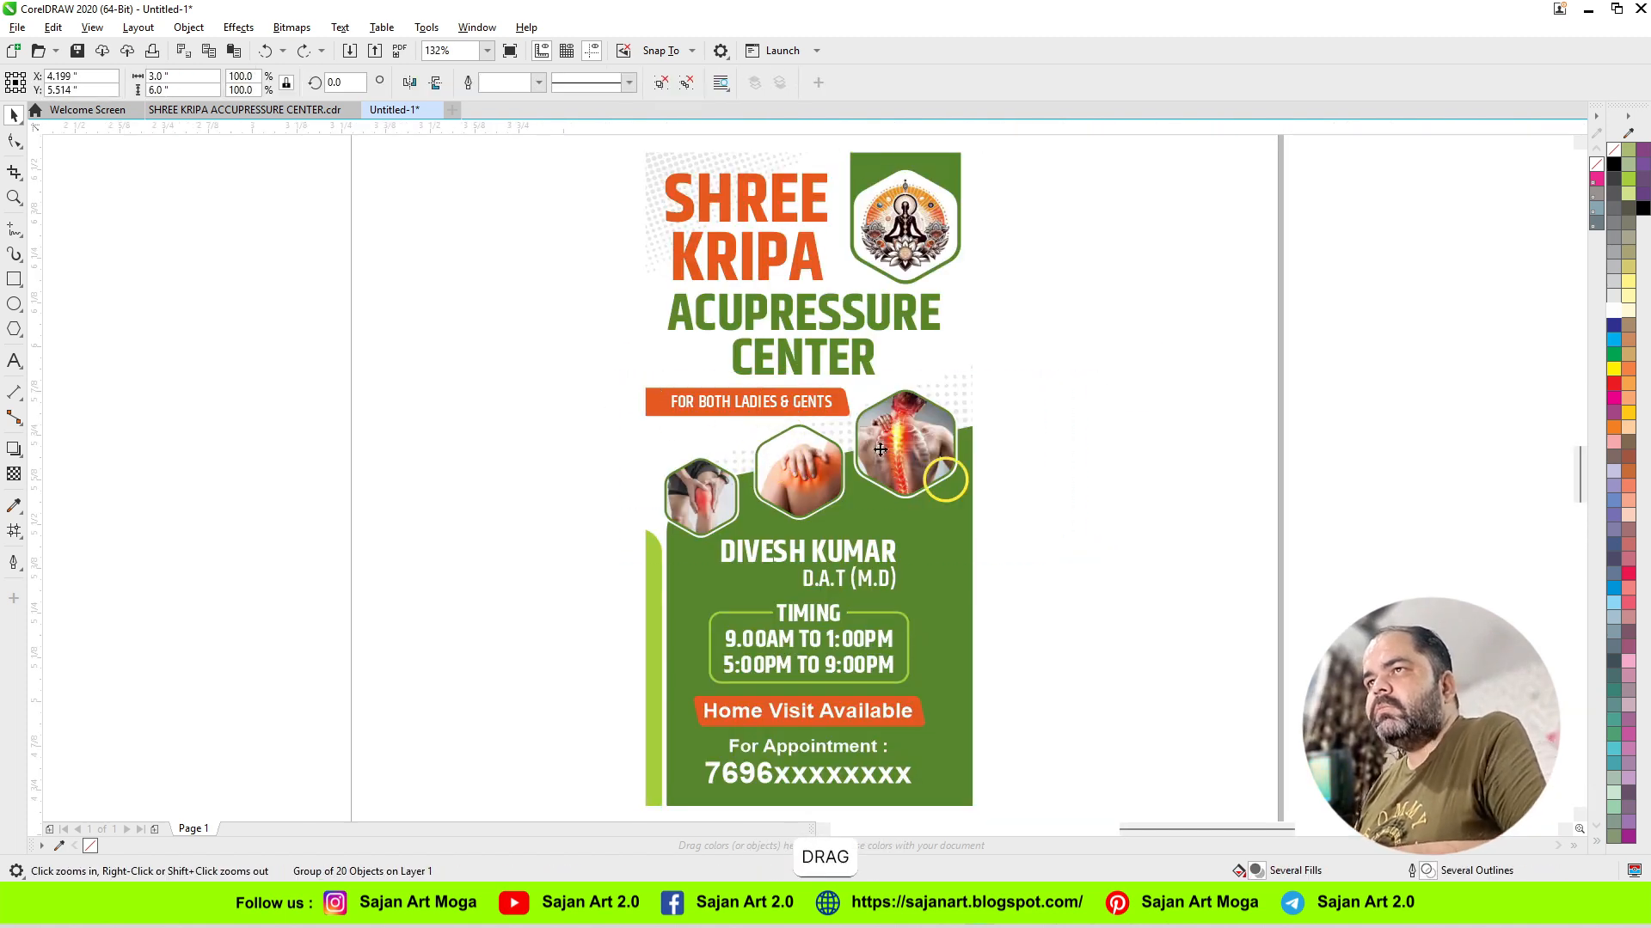
pyautogui.click(654, 382)
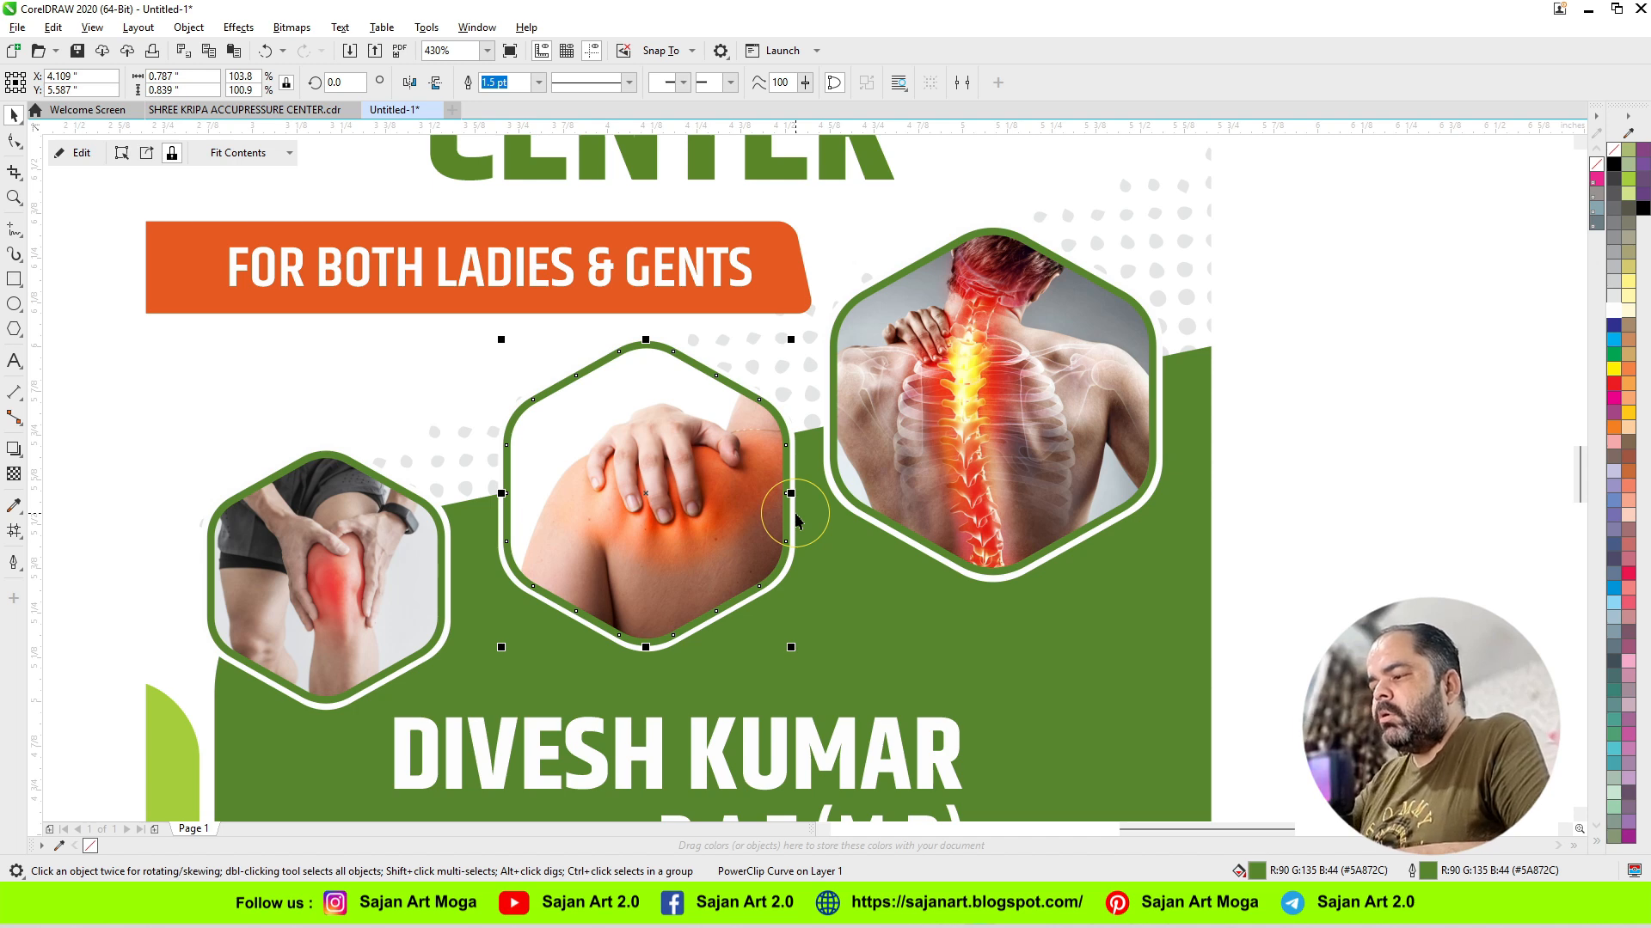
pyautogui.press('F12')
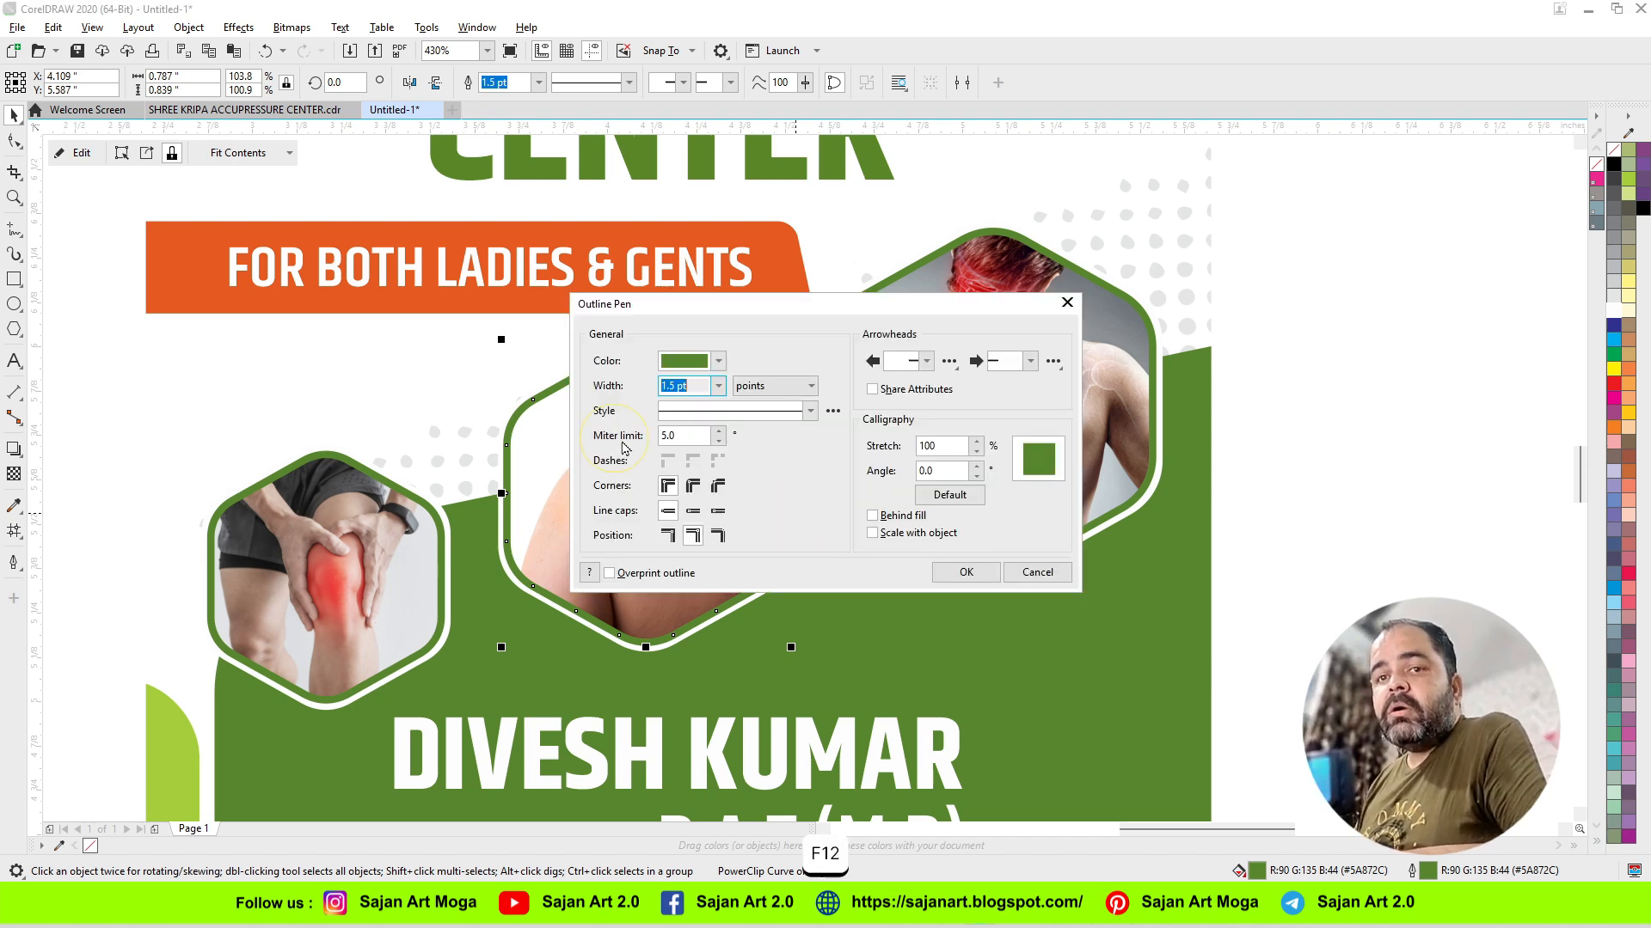
pyautogui.moveTo(679, 304); pyautogui.dragTo(1013, 289)
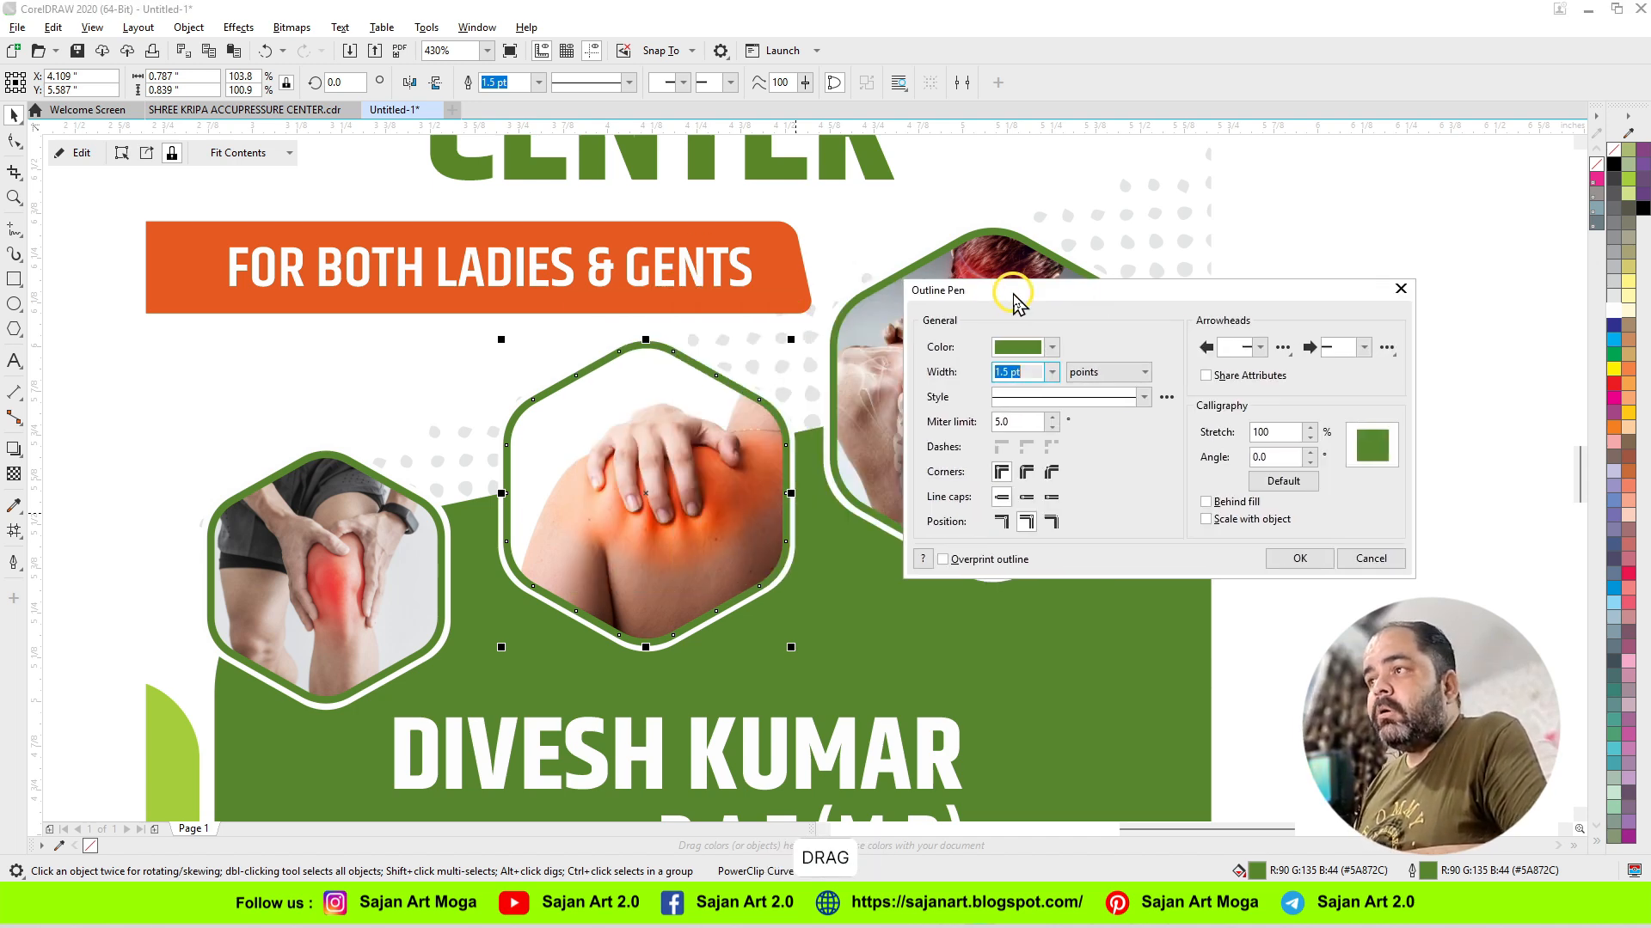
pyautogui.click(1026, 497)
pyautogui.click(1027, 472)
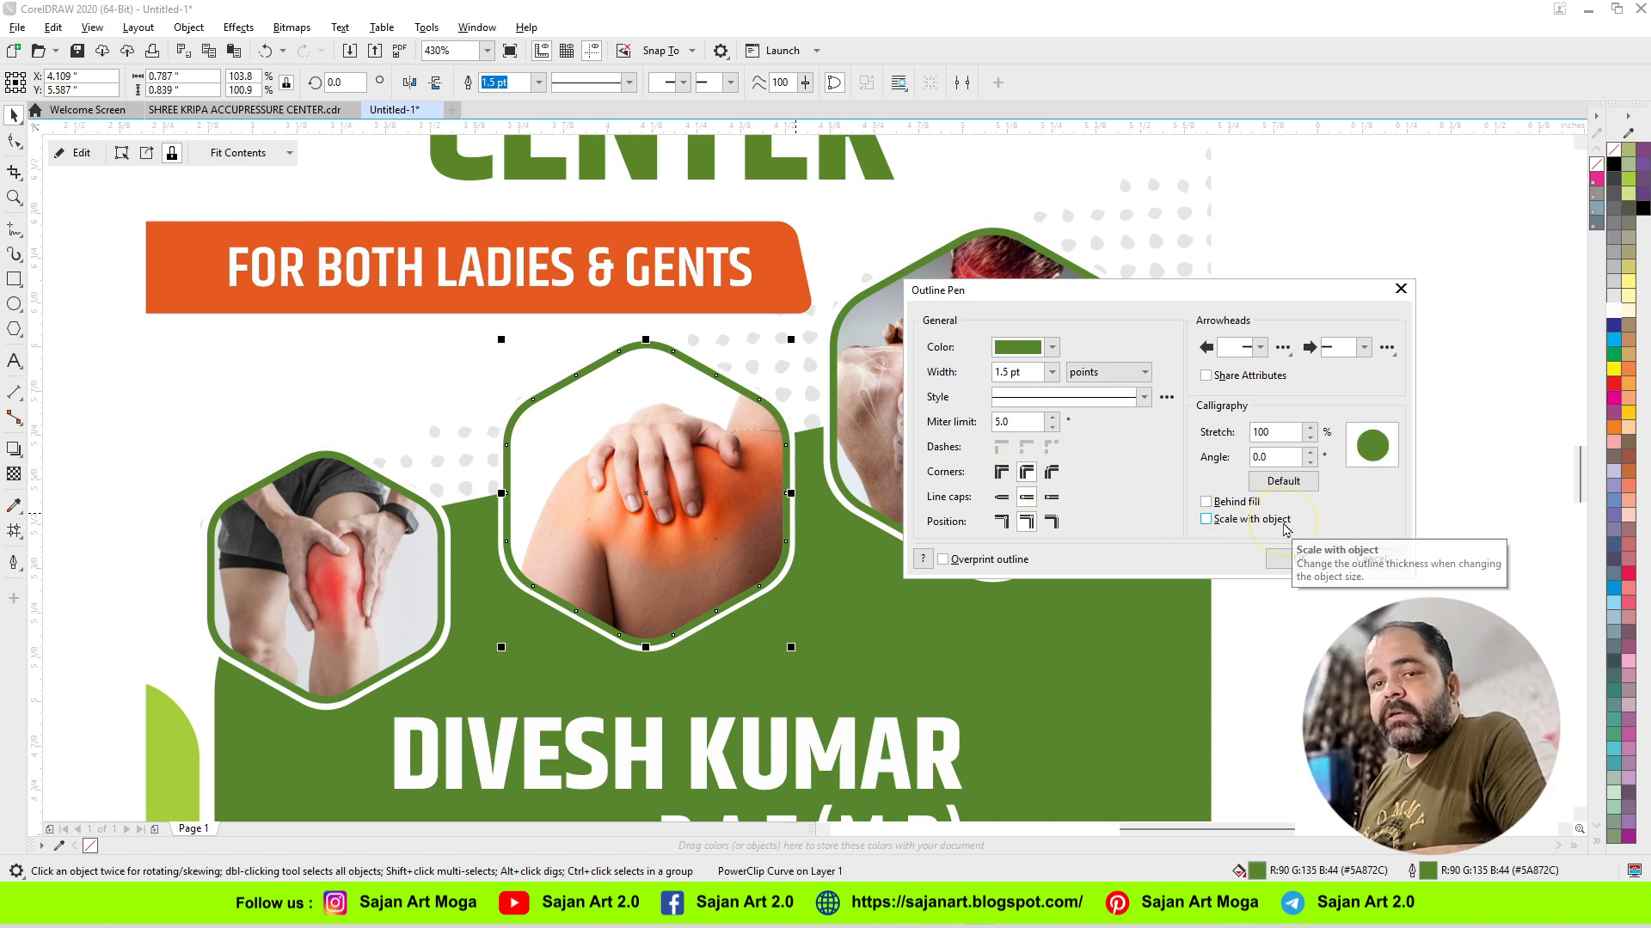
# Step: Enable Behind fill and Scale with object for the shoulder hexagon's outline and apply the settings
pyautogui.click(1206, 502)
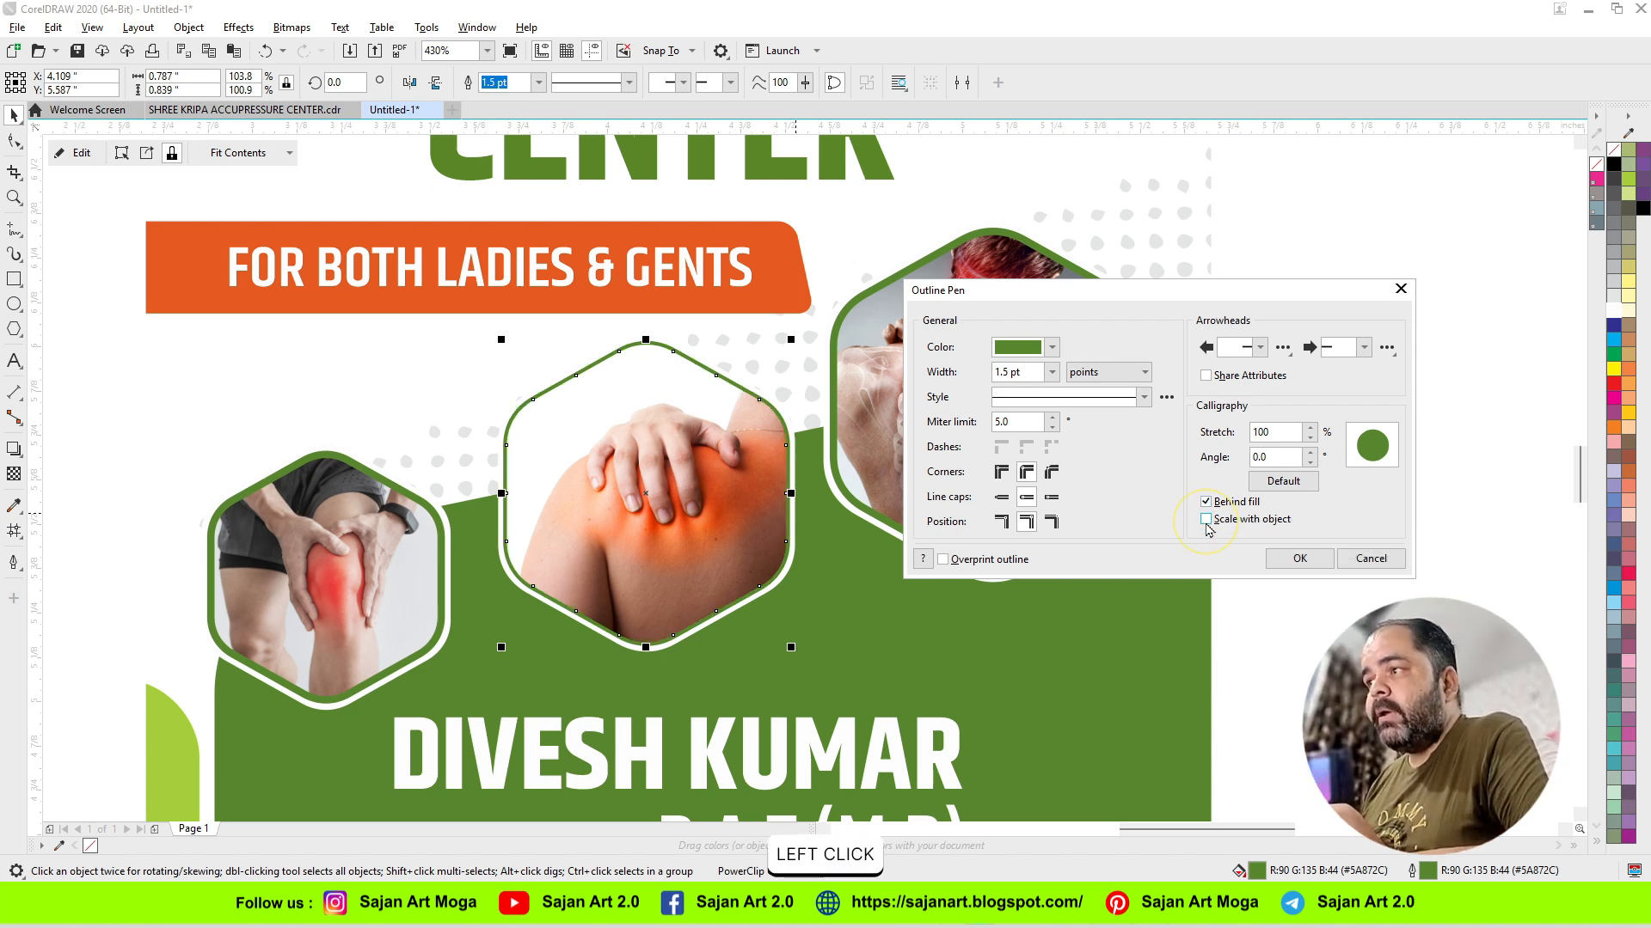
pyautogui.click(1207, 519)
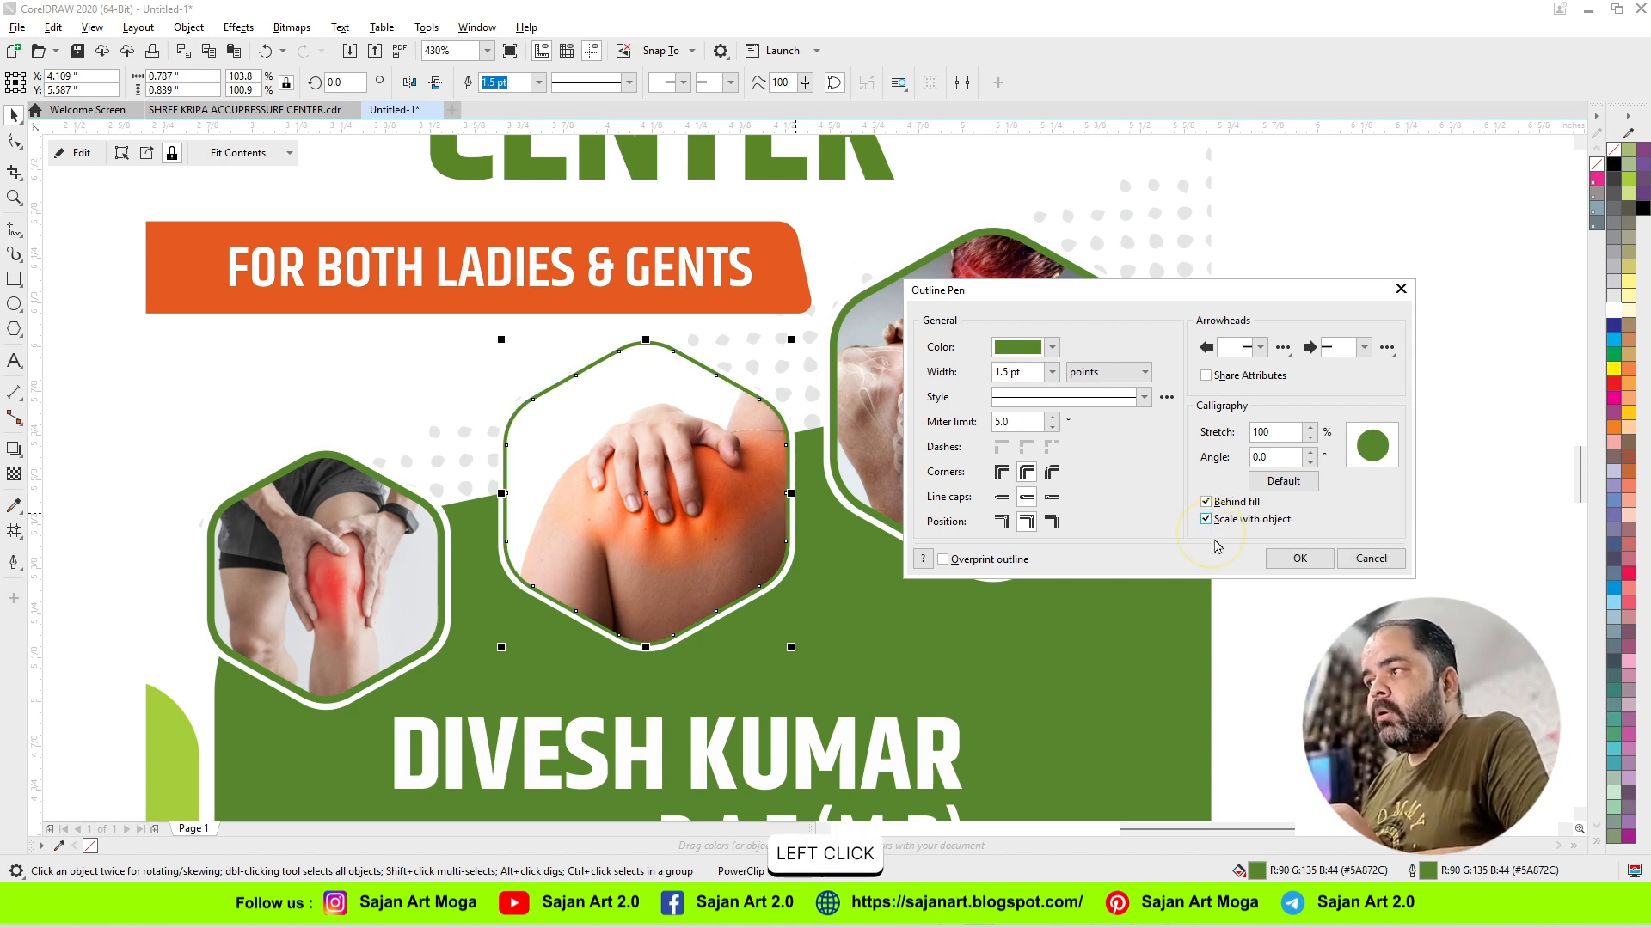
pyautogui.click(1300, 558)
# Step: Increase the outline width of the shoulder photo hexagon to 3.0 pt
pyautogui.click(538, 83)
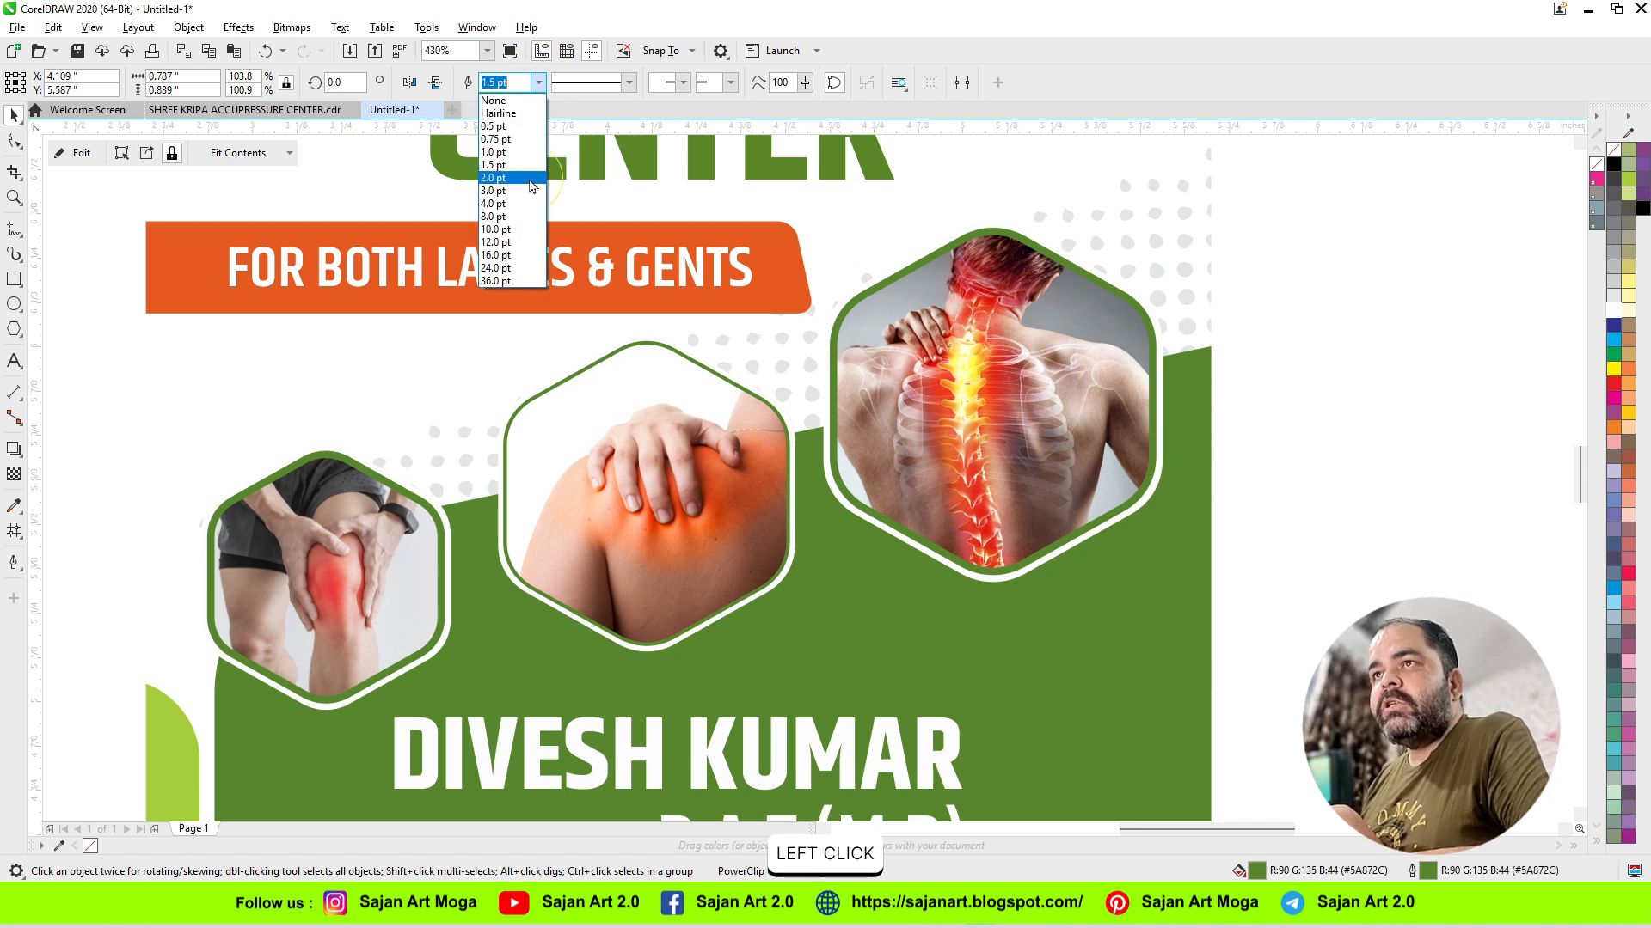
pyautogui.click(532, 178)
pyautogui.click(539, 83)
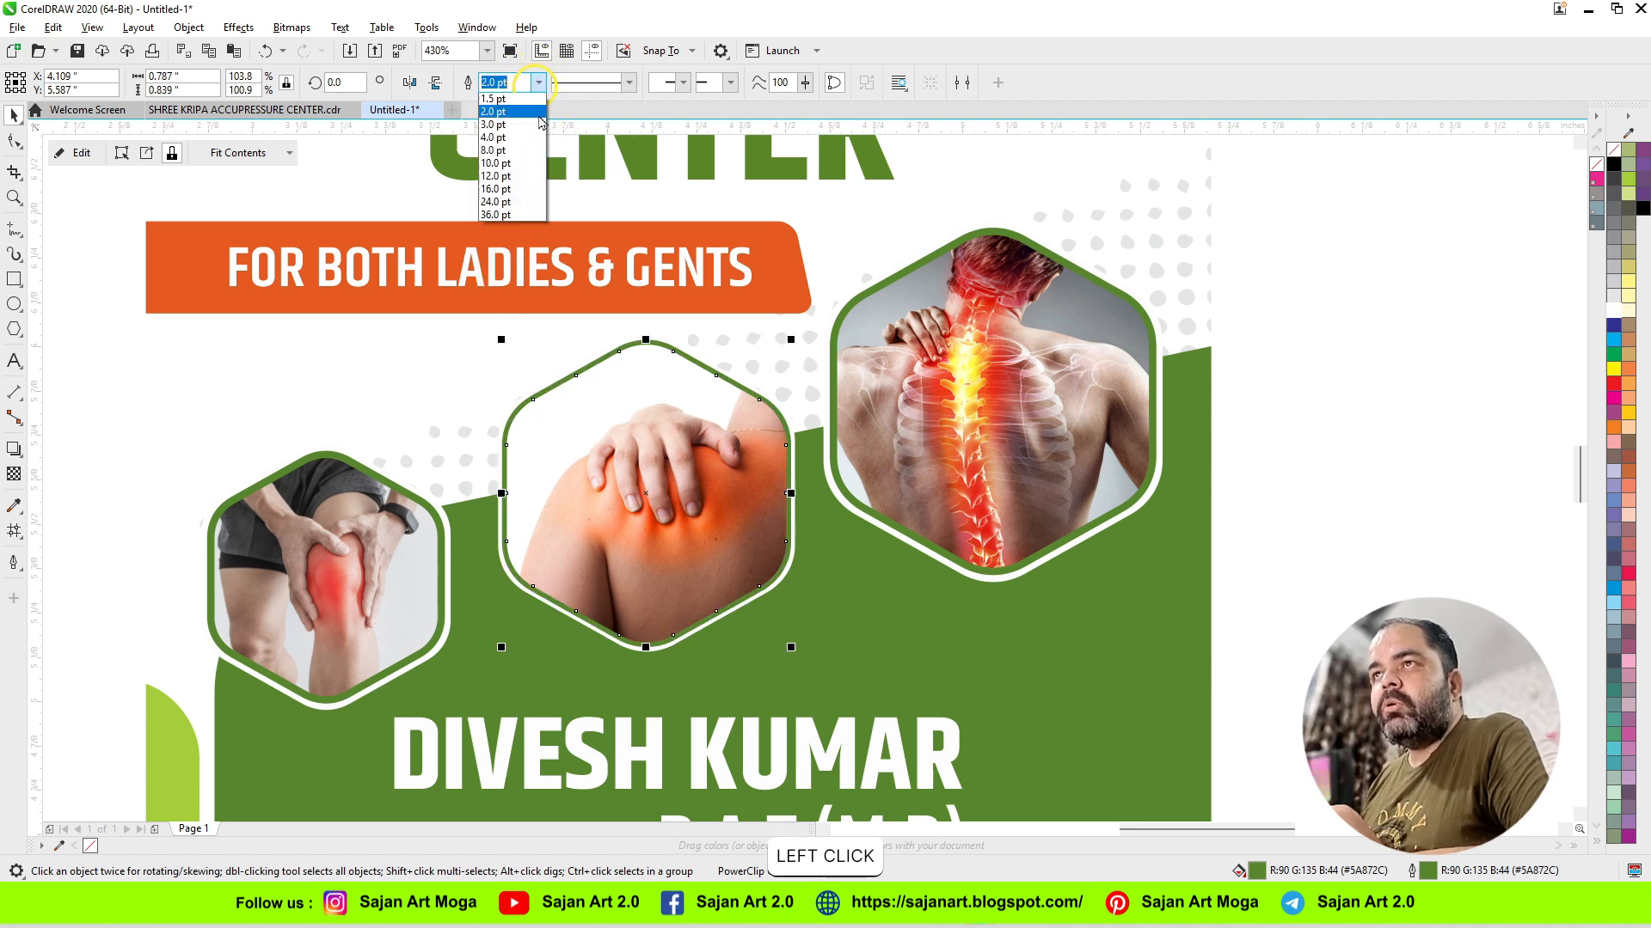
pyautogui.click(493, 191)
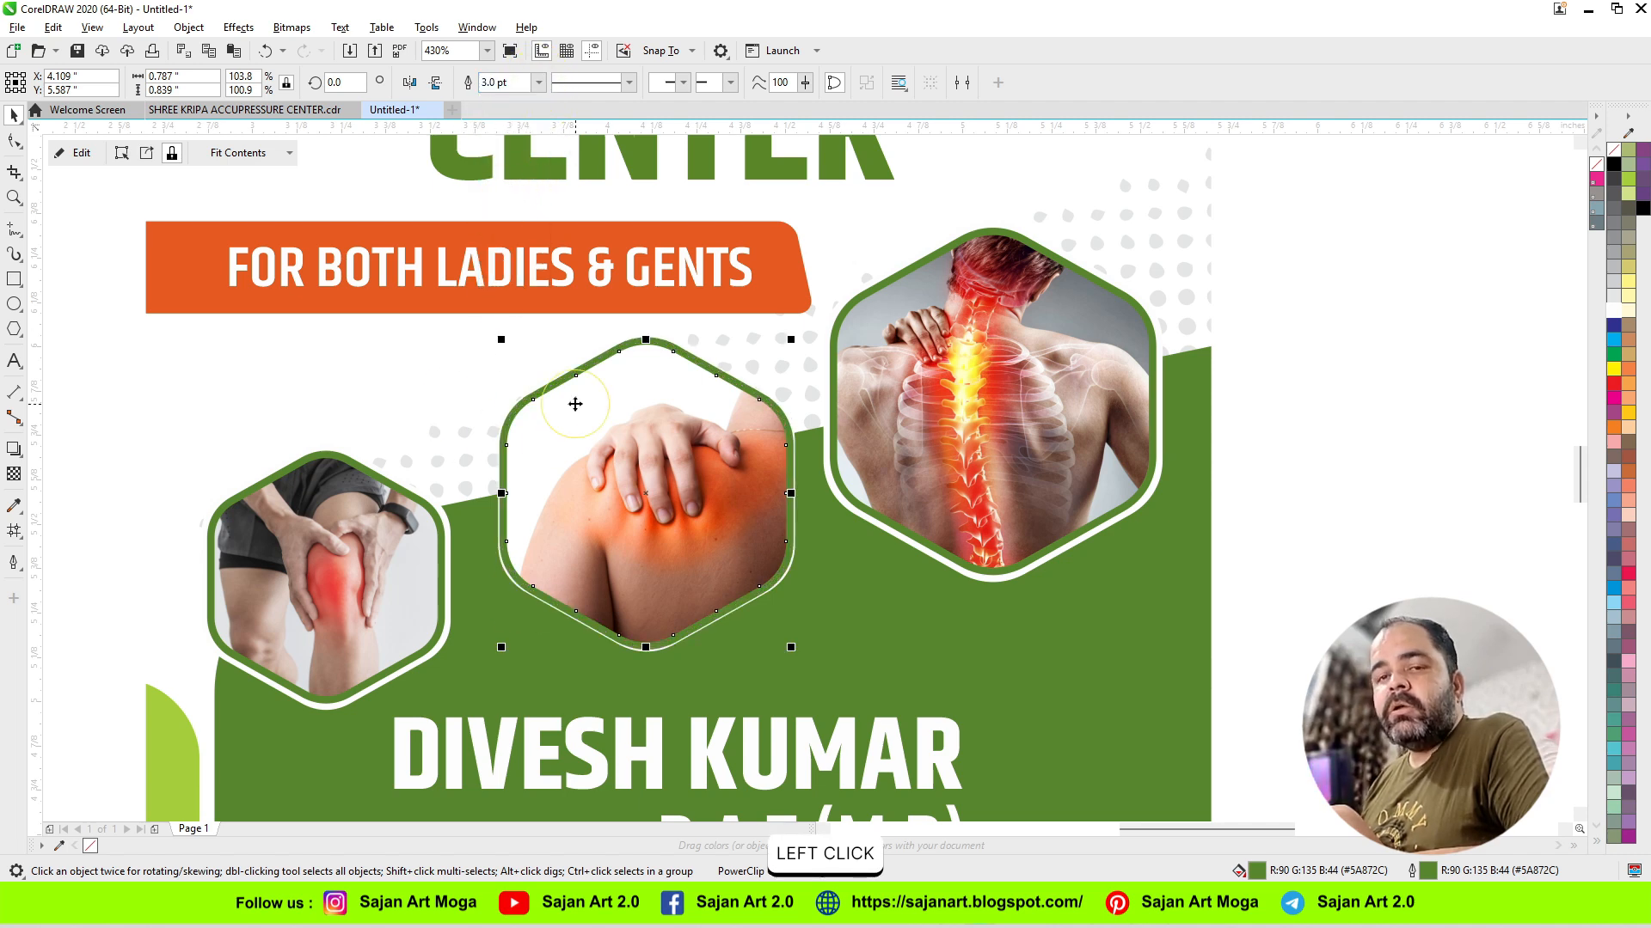
# Step: Select the whole banner, enlarge it proportionally to 36 inches wide, and compare the outlines of the three hexagon photos
pyautogui.scroll(-2, 572, 404)
pyautogui.scroll(-1, 576, 404)
pyautogui.click(737, 748)
pyautogui.moveTo(788, 730); pyautogui.dragTo(507, 589)
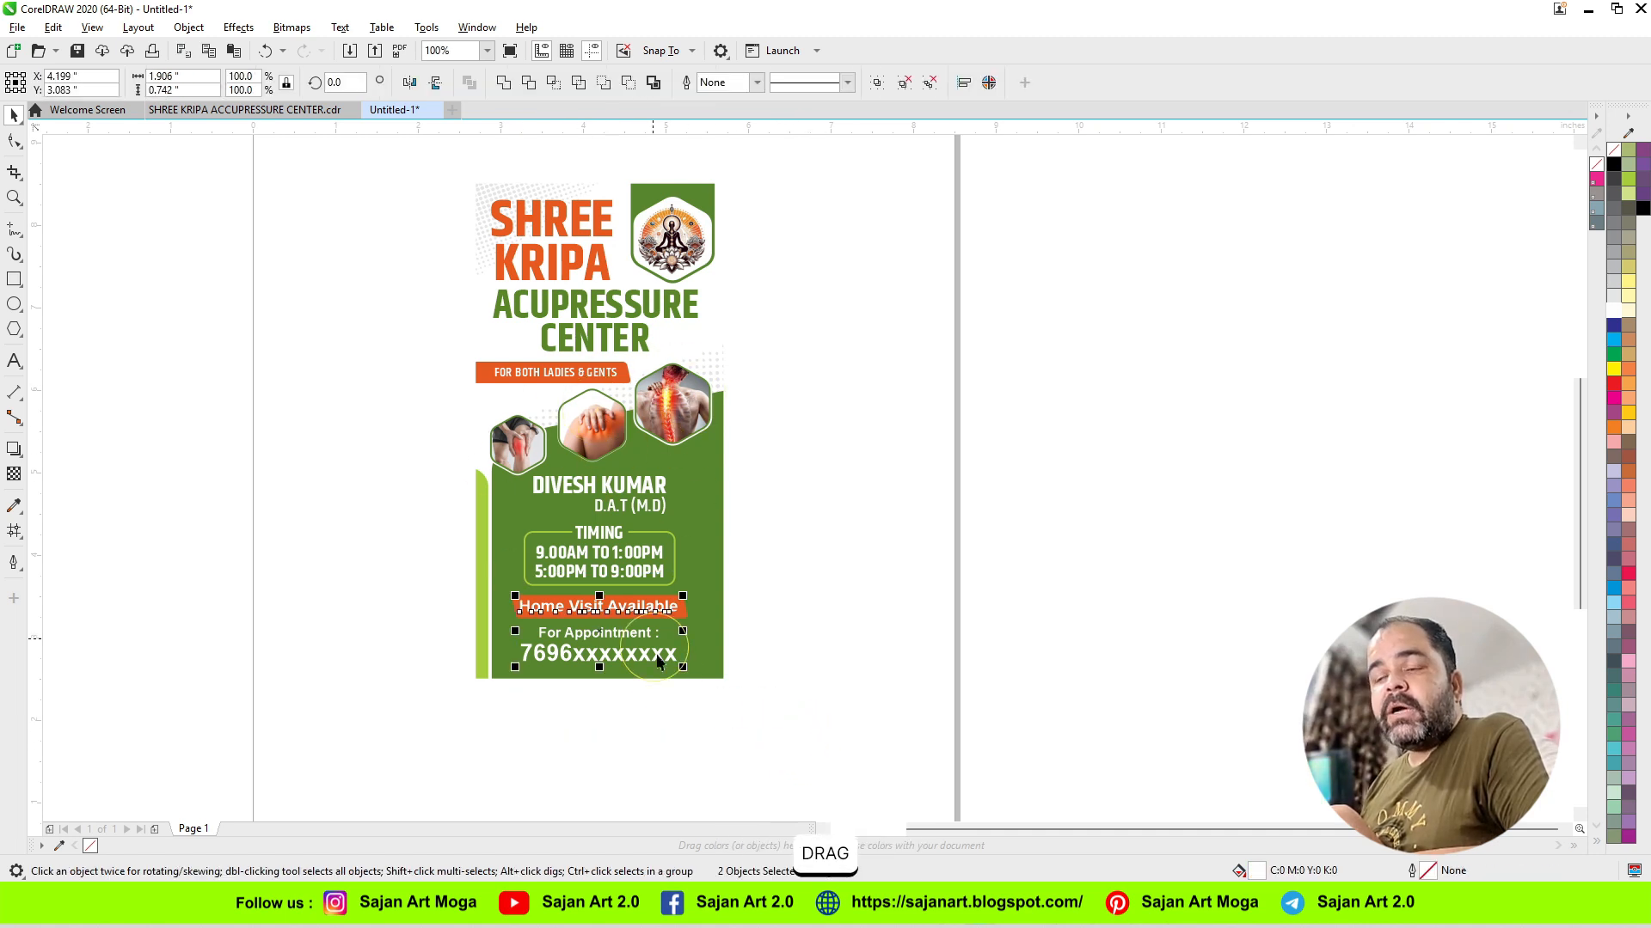
pyautogui.moveTo(774, 731); pyautogui.dragTo(427, 161)
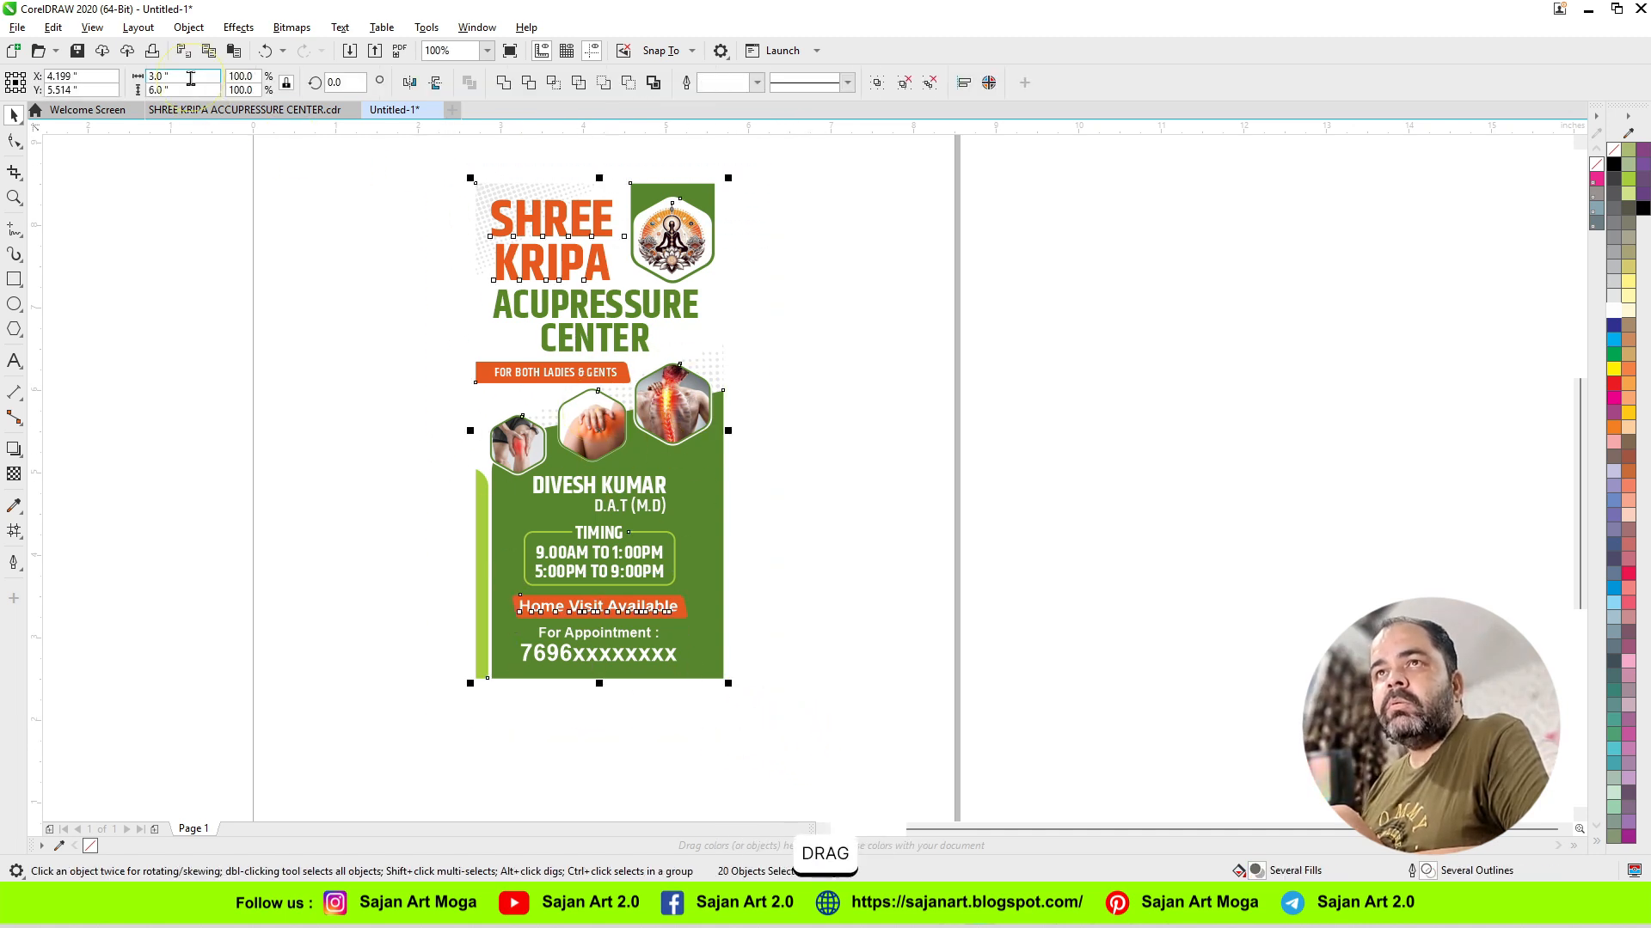
pyautogui.moveTo(185, 78); pyautogui.dragTo(73, 79)
pyautogui.write('36')
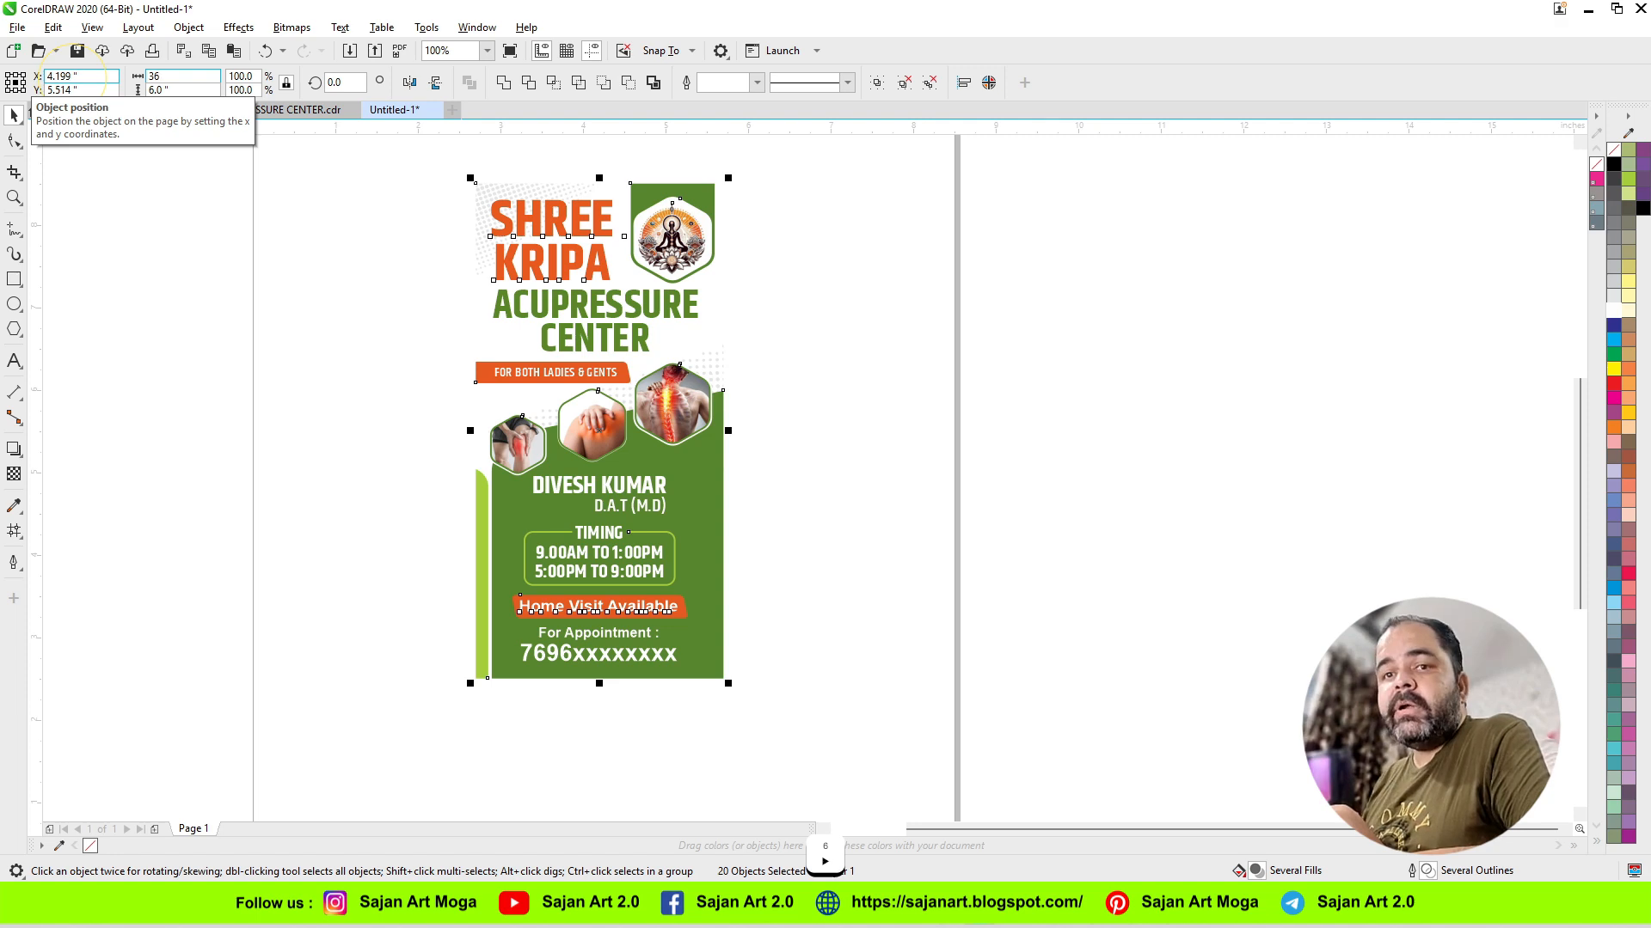
pyautogui.press('Return')
pyautogui.scroll(-3, 393, 379)
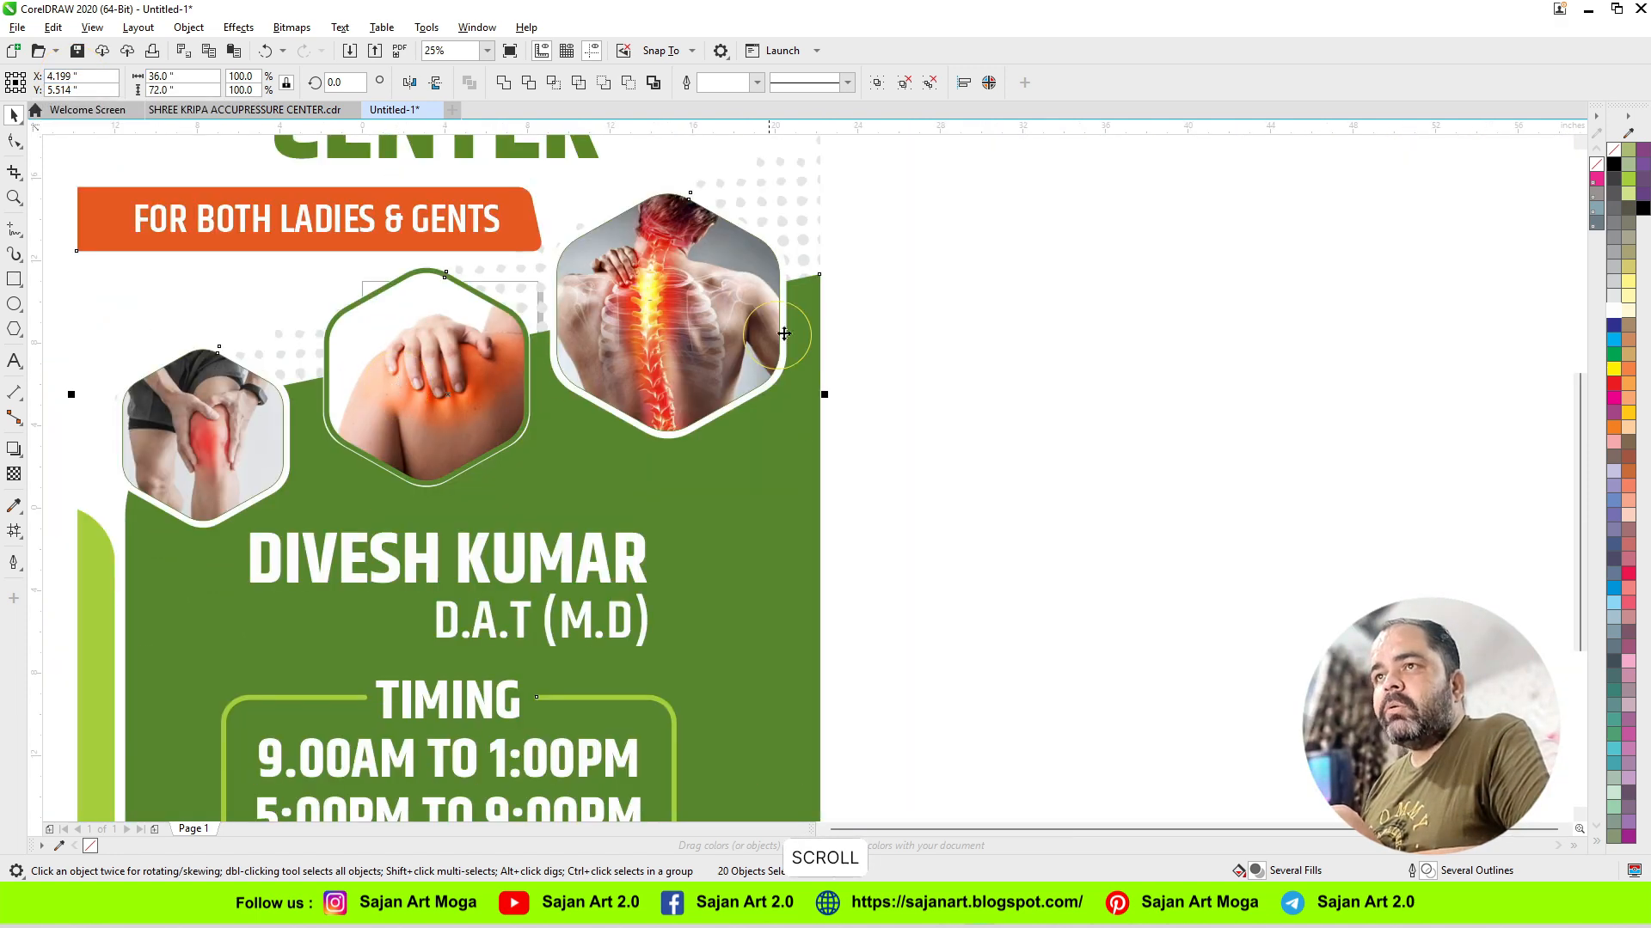
pyautogui.click(817, 288)
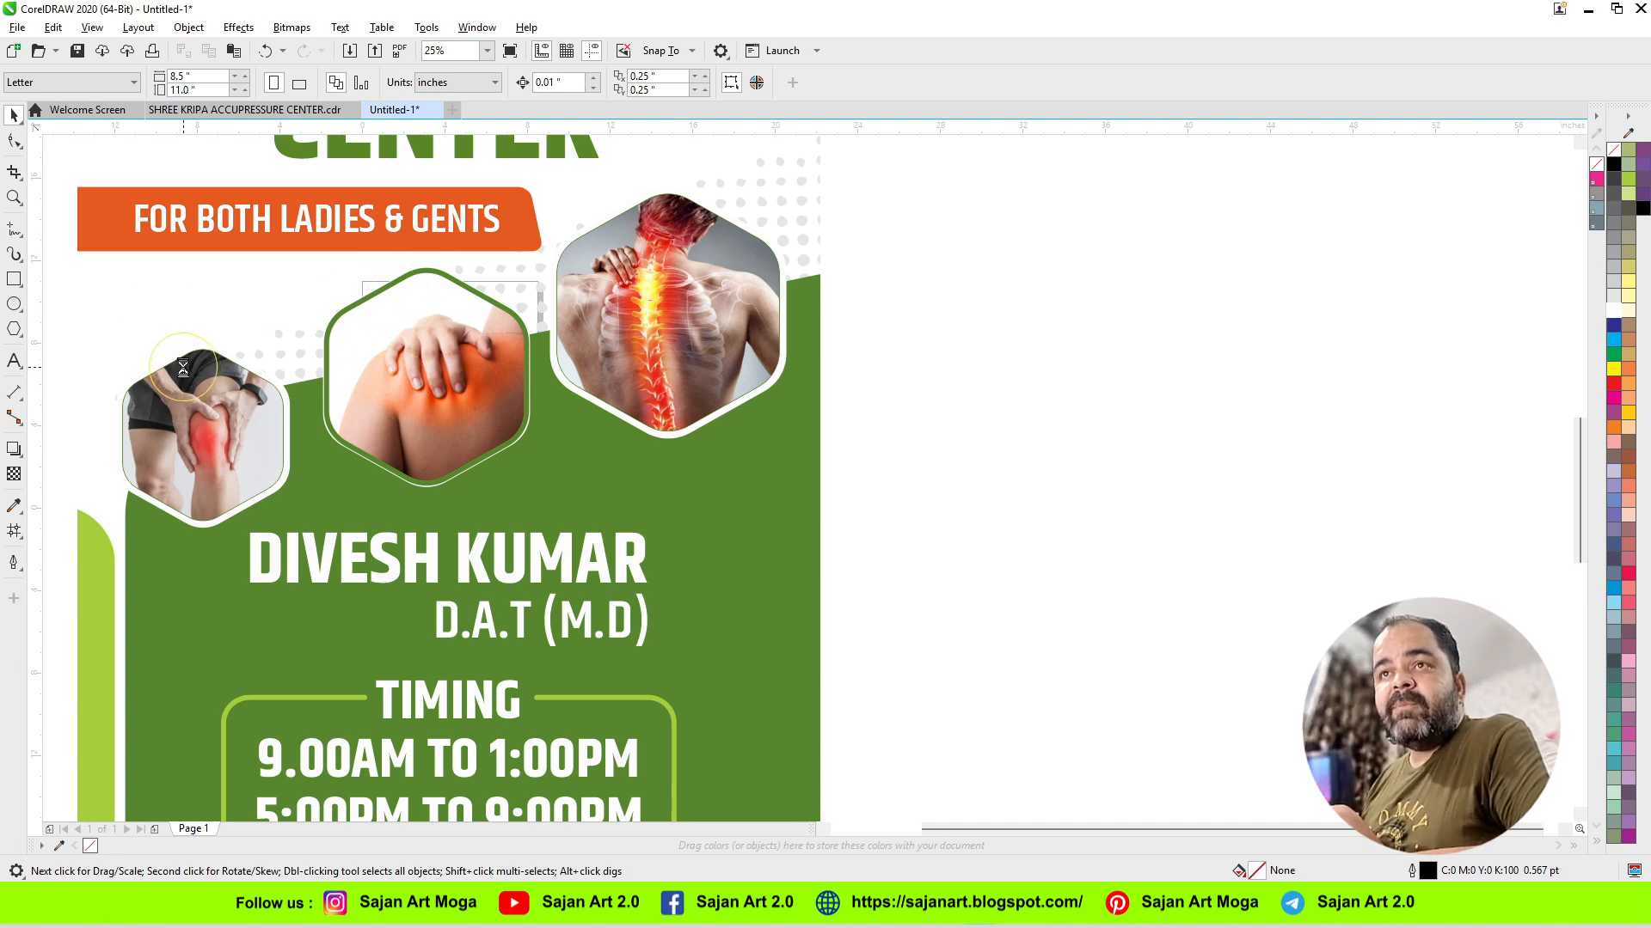
pyautogui.scroll(2, 183, 368)
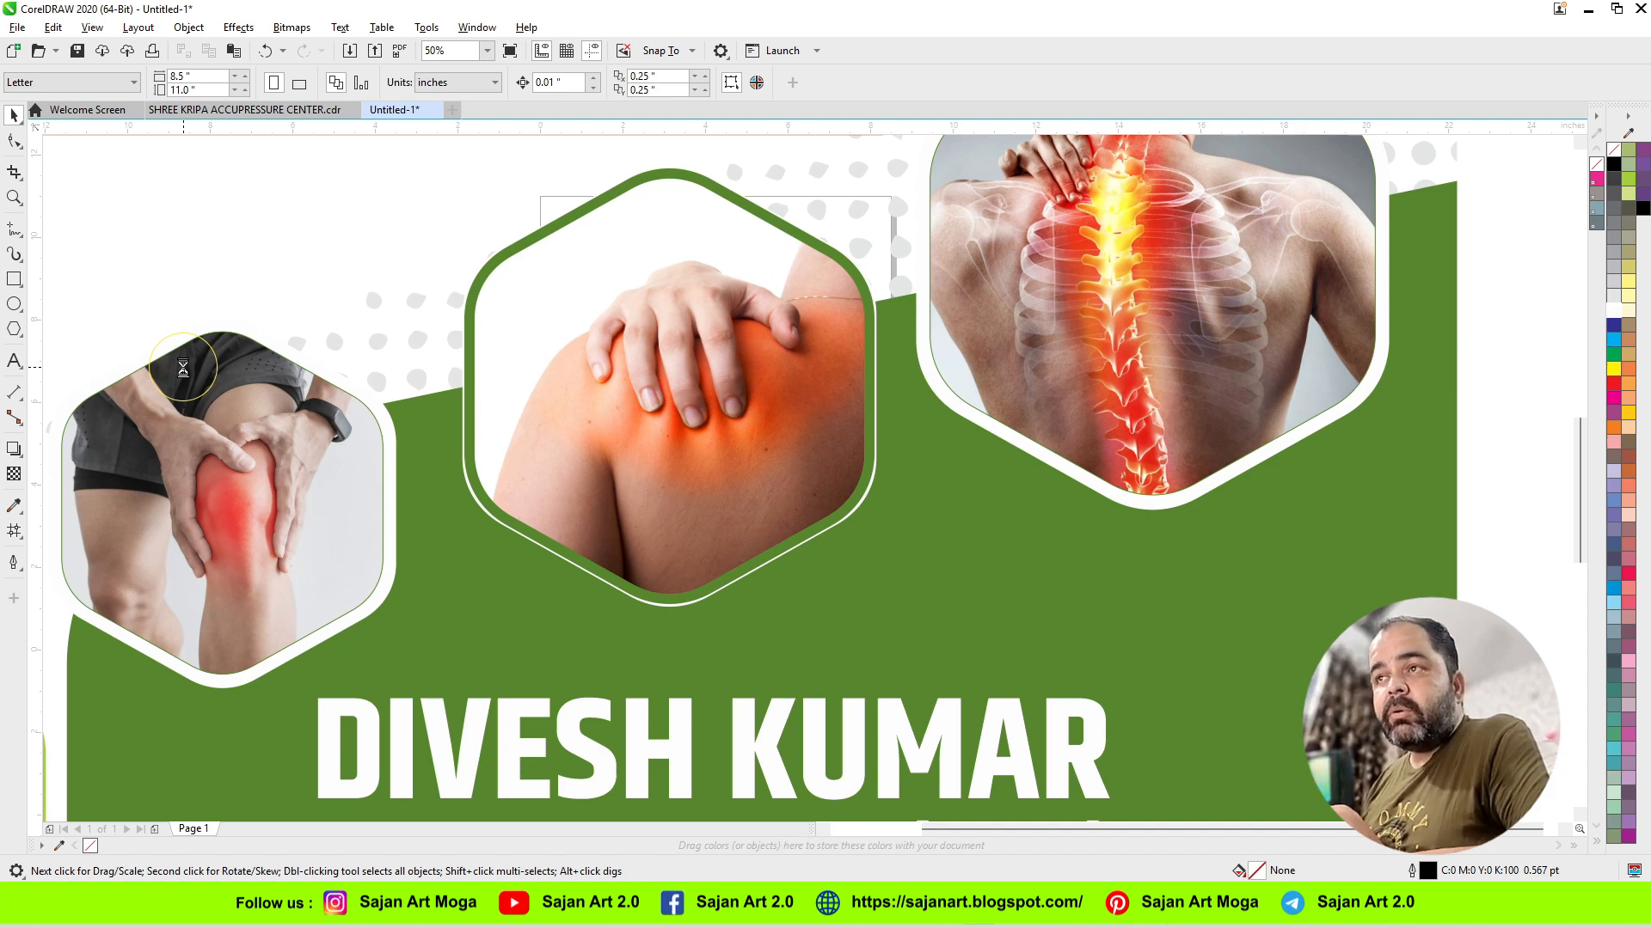
# Step: Add the artistic text "S" in Arial at 200 pt in the empty area beside the enlarged banner
pyautogui.scroll(-3, 183, 368)
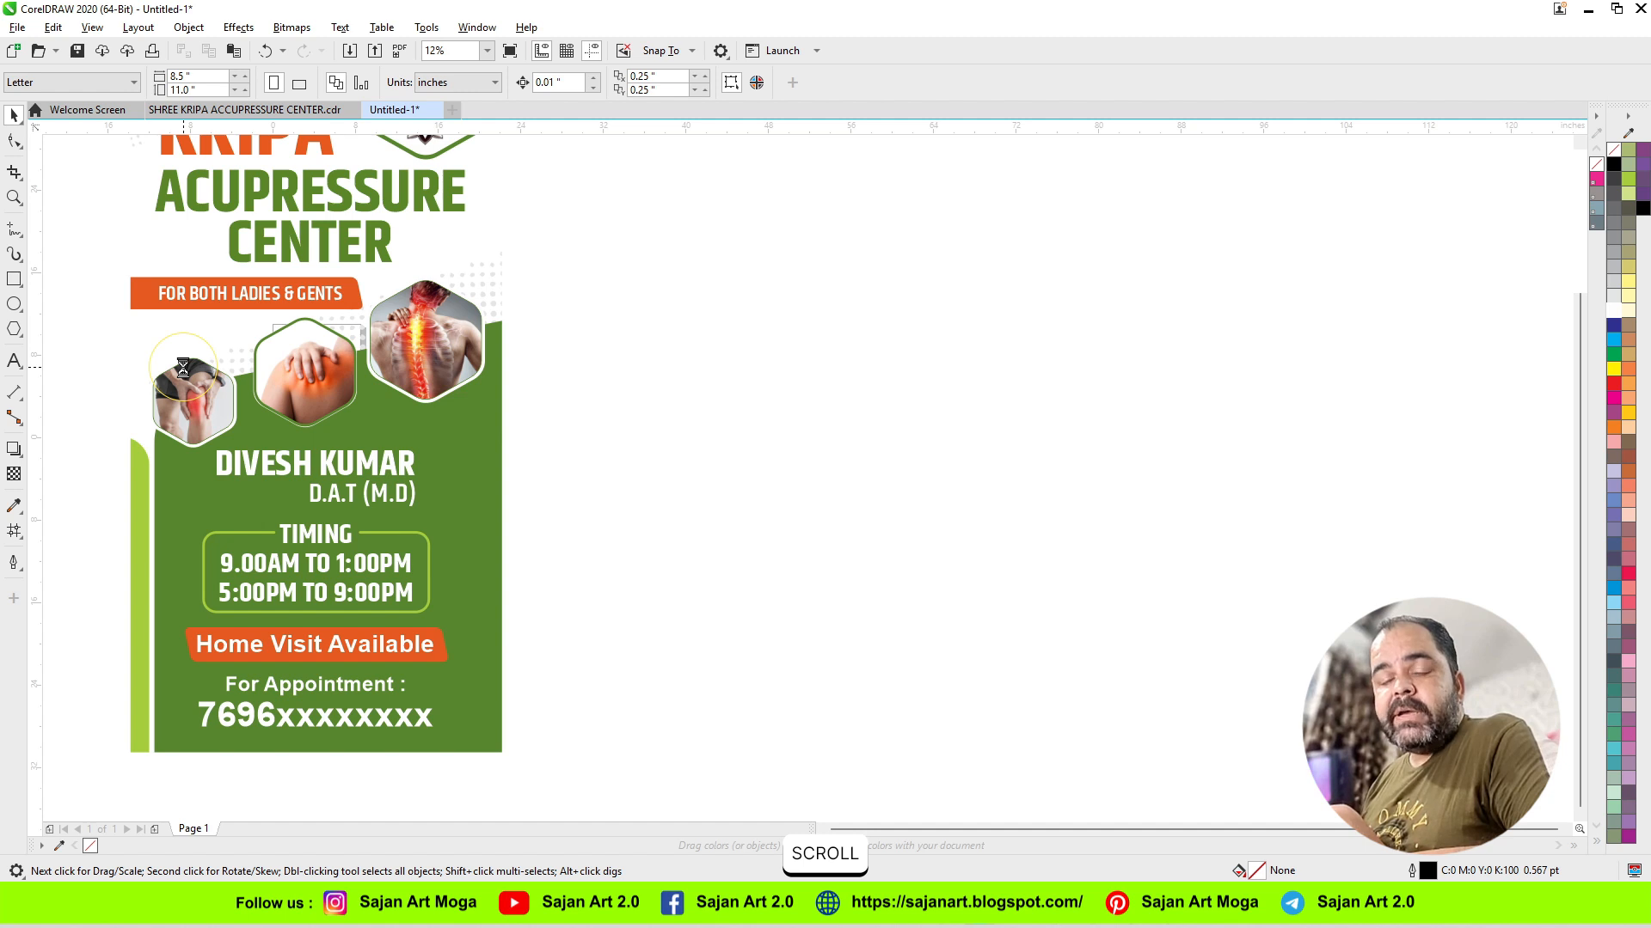
pyautogui.click(638, 431)
pyautogui.press('F8')
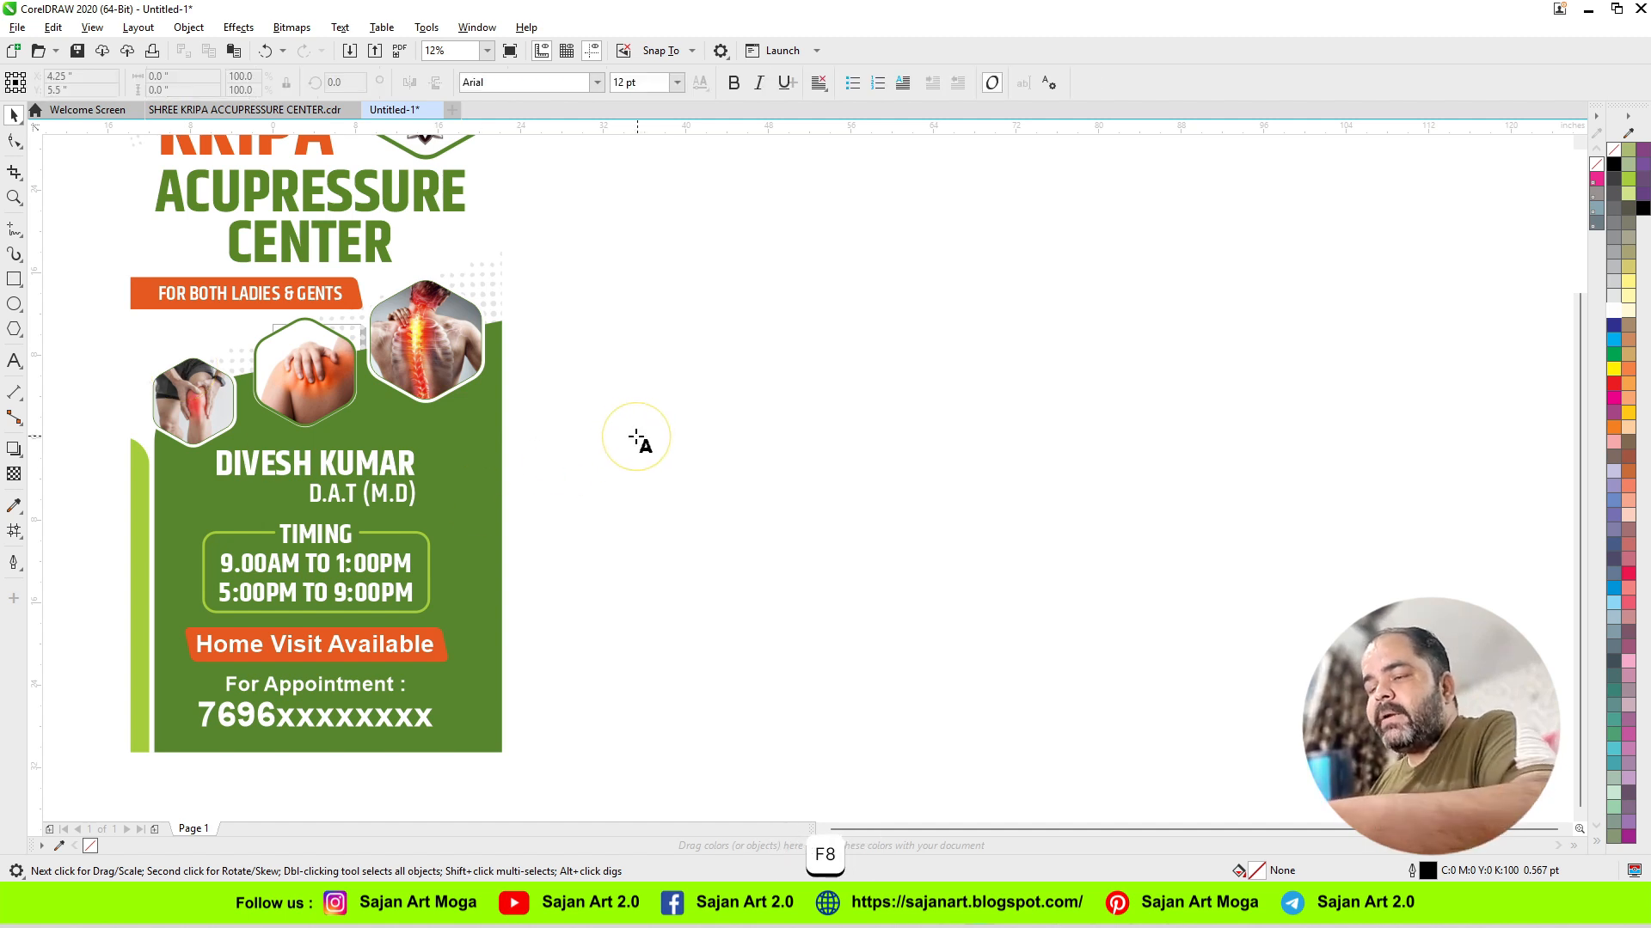
pyautogui.click(674, 456)
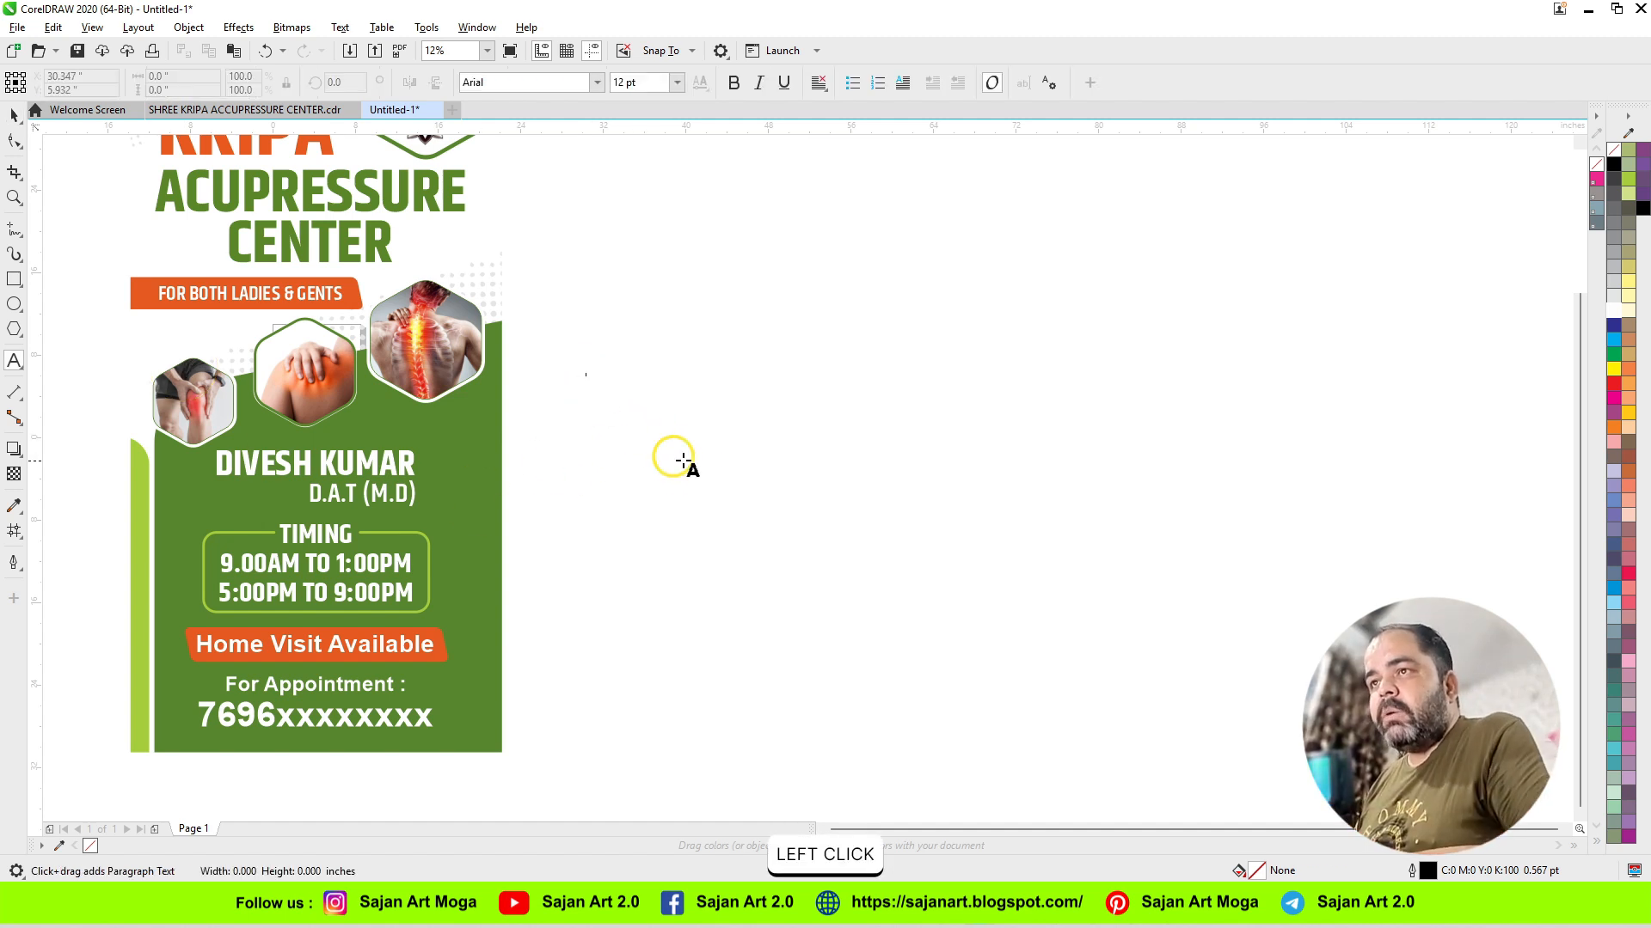
pyautogui.click(677, 82)
pyautogui.click(636, 378)
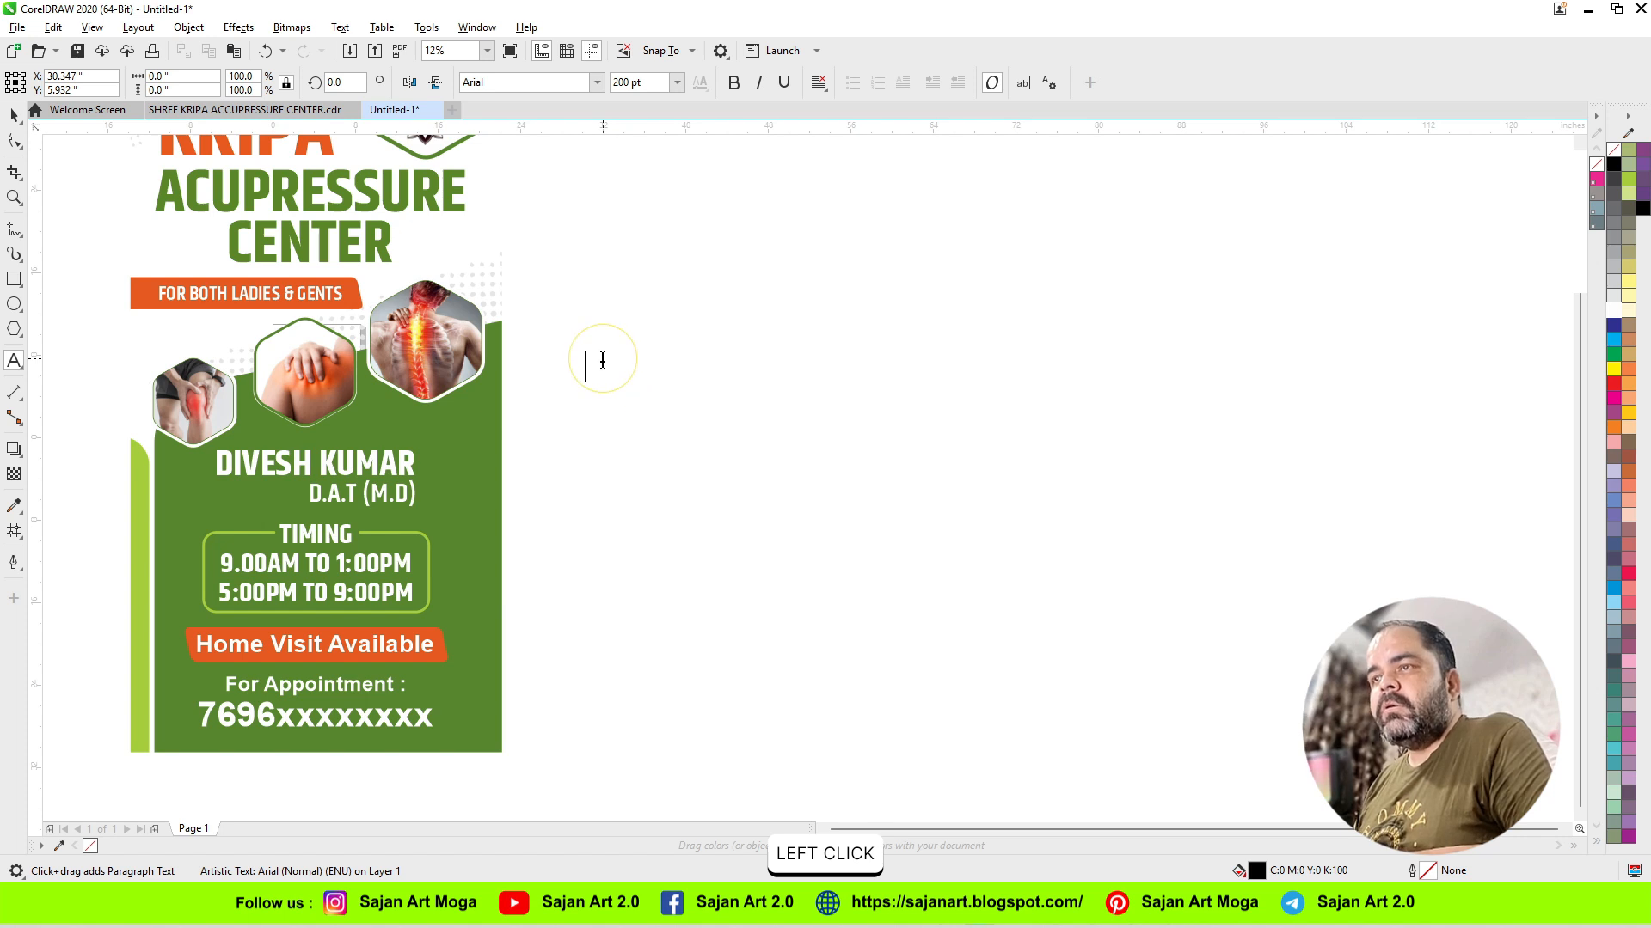
pyautogui.write('S')
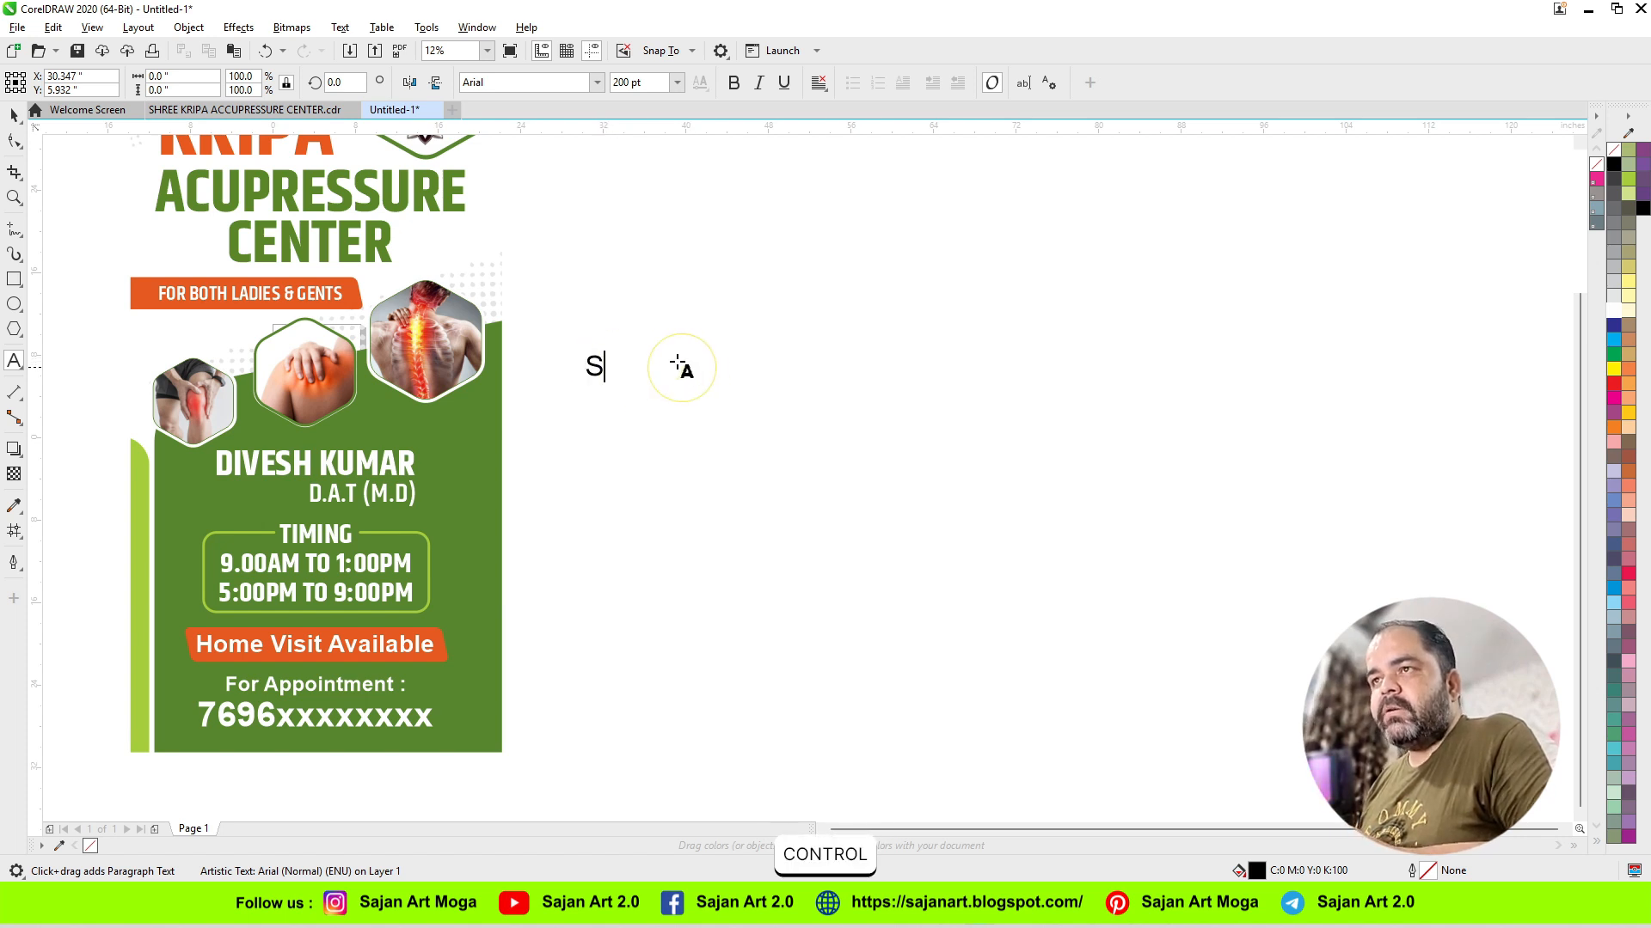
pyautogui.hotkey('ctrl', 'space')
# Step: Make the letter S bold and scale it up proportionally to about 5.5 by 7.1 inches
pyautogui.click(696, 232)
pyautogui.click(595, 367)
pyautogui.scroll(5, 595, 367)
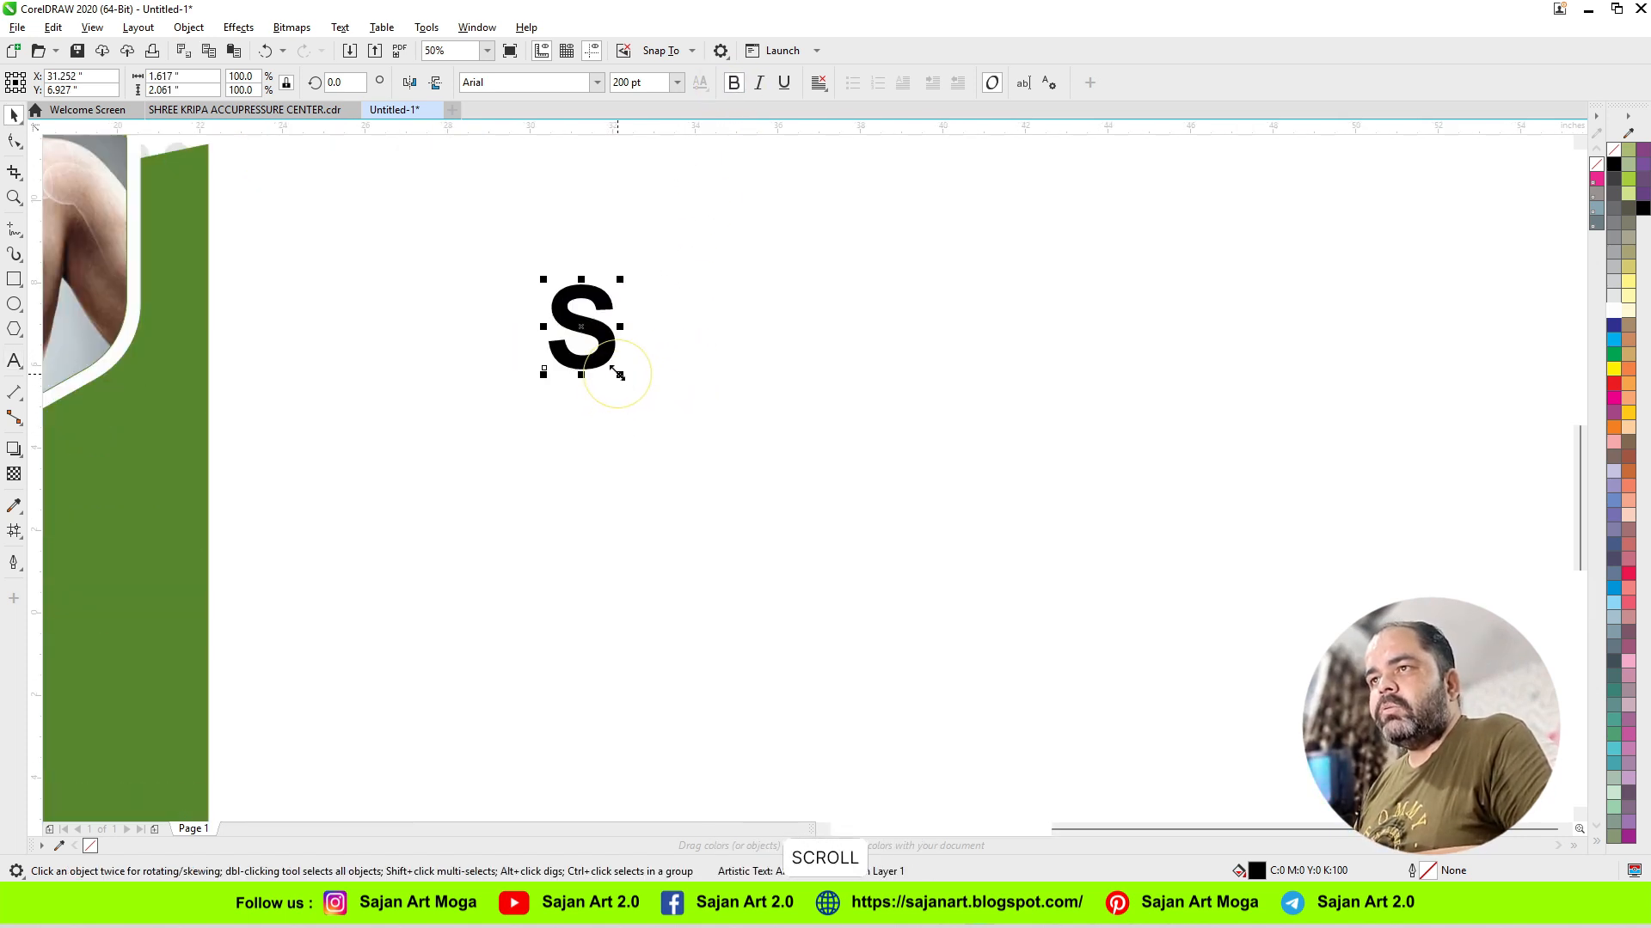
pyautogui.moveTo(630, 383); pyautogui.dragTo(761, 582)
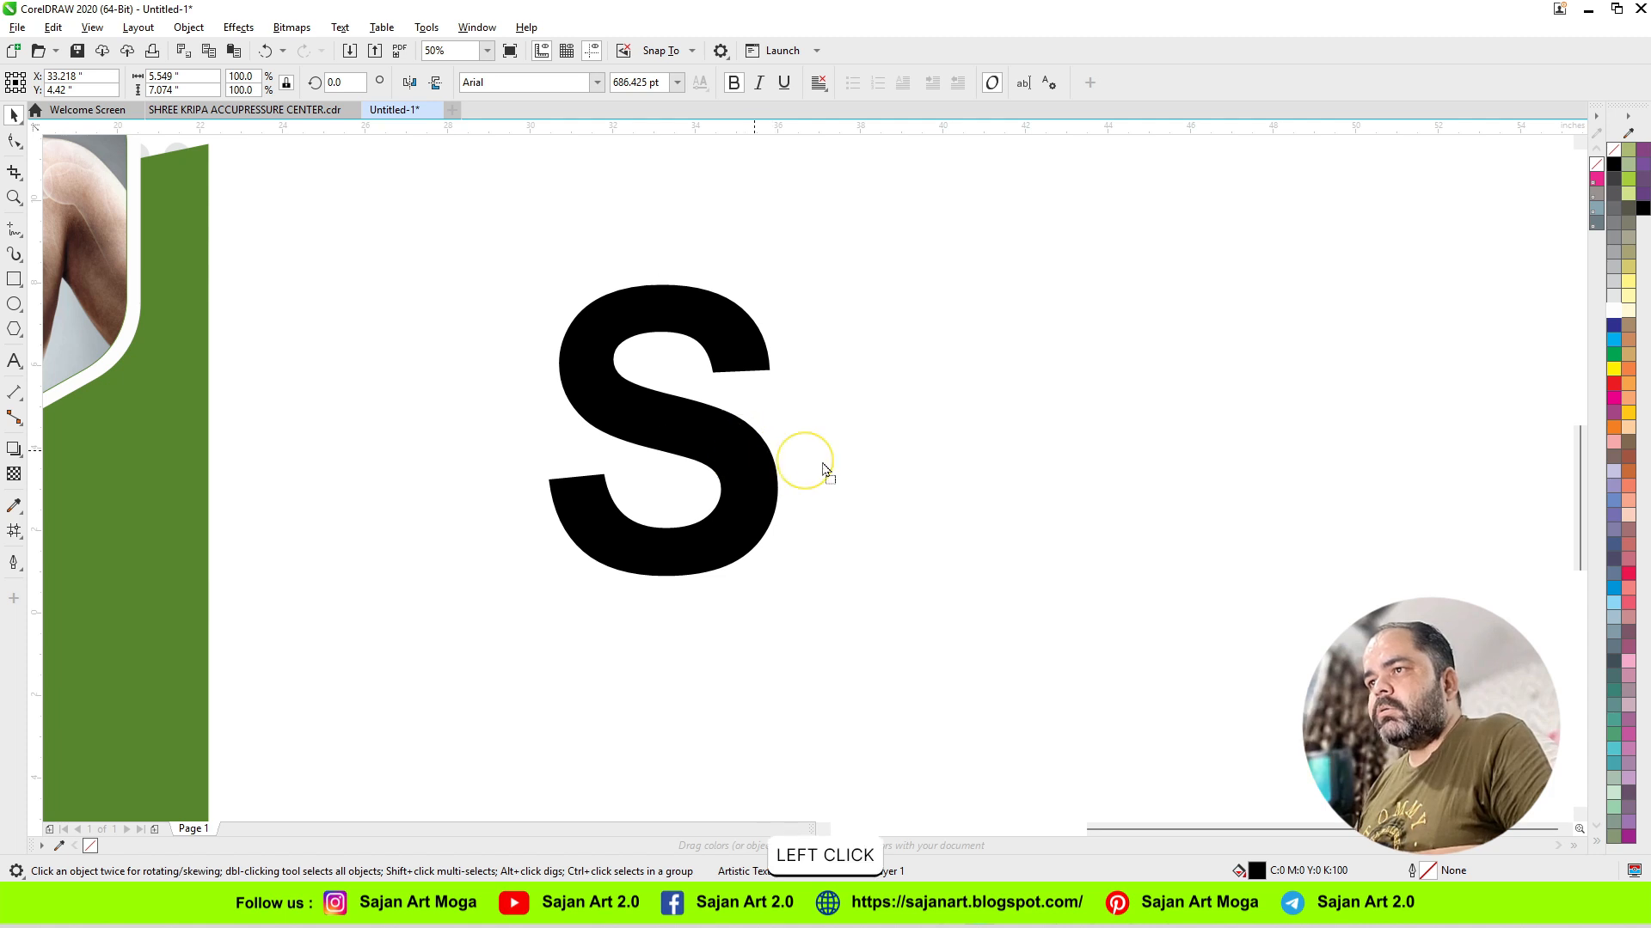
# Step: Duplicate the large S horizontally about 12 inches to the right and fill the copy with red
pyautogui.moveTo(793, 460); pyautogui.dragTo(1247, 471)
pyautogui.rightClick(1247, 471)
pyautogui.click(885, 327)
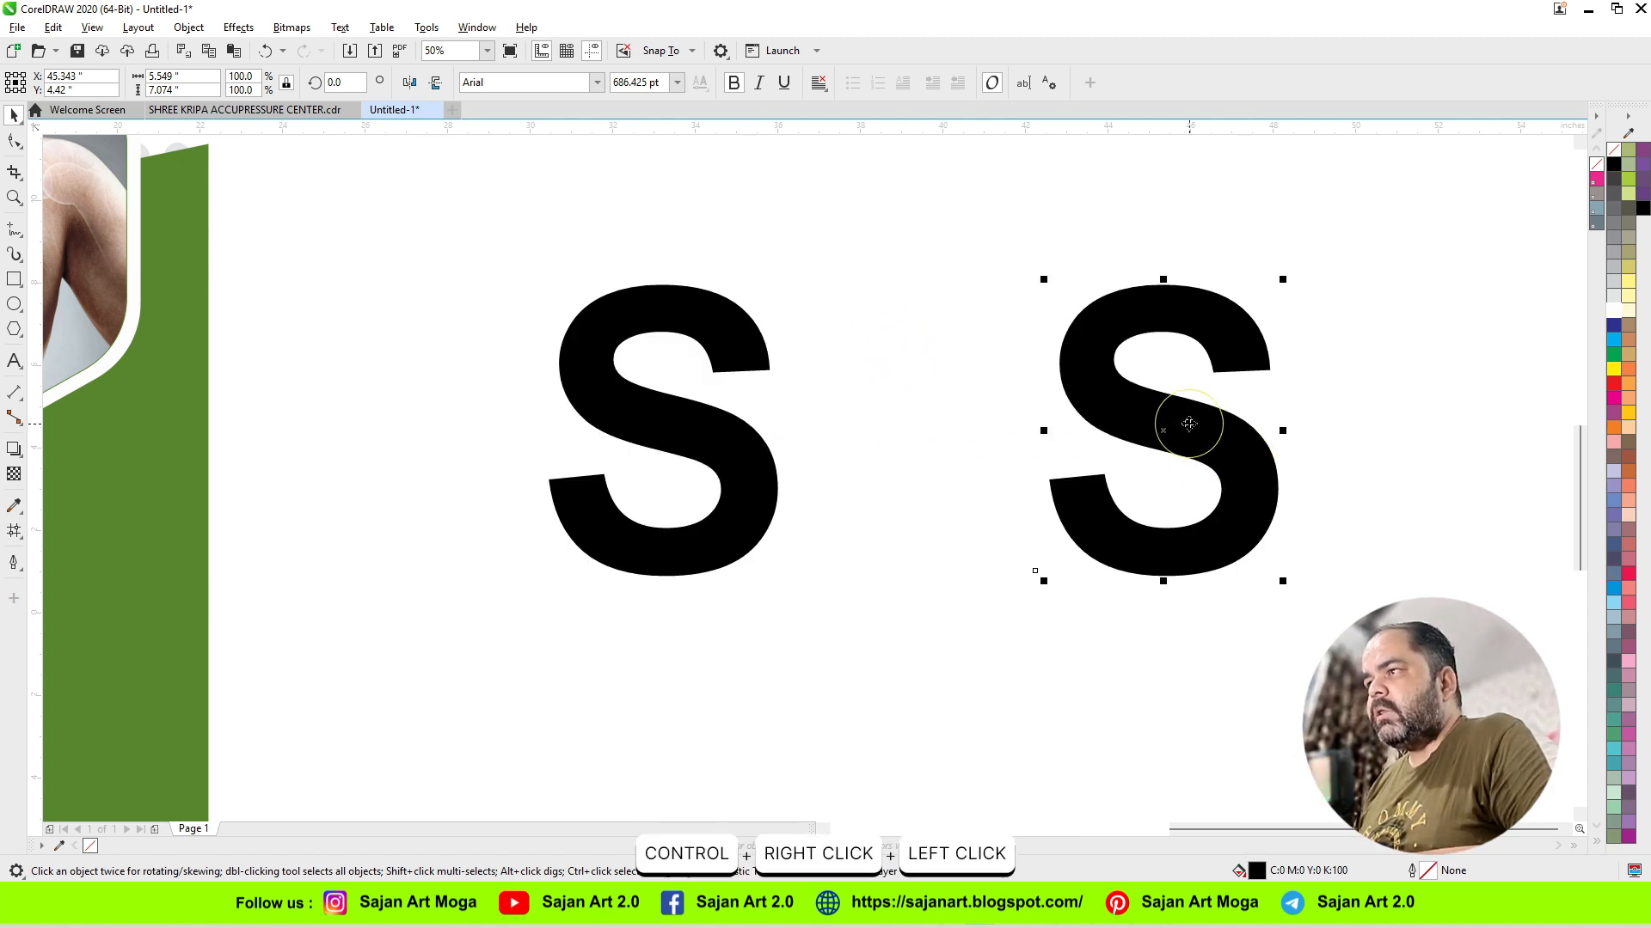
pyautogui.click(1626, 388)
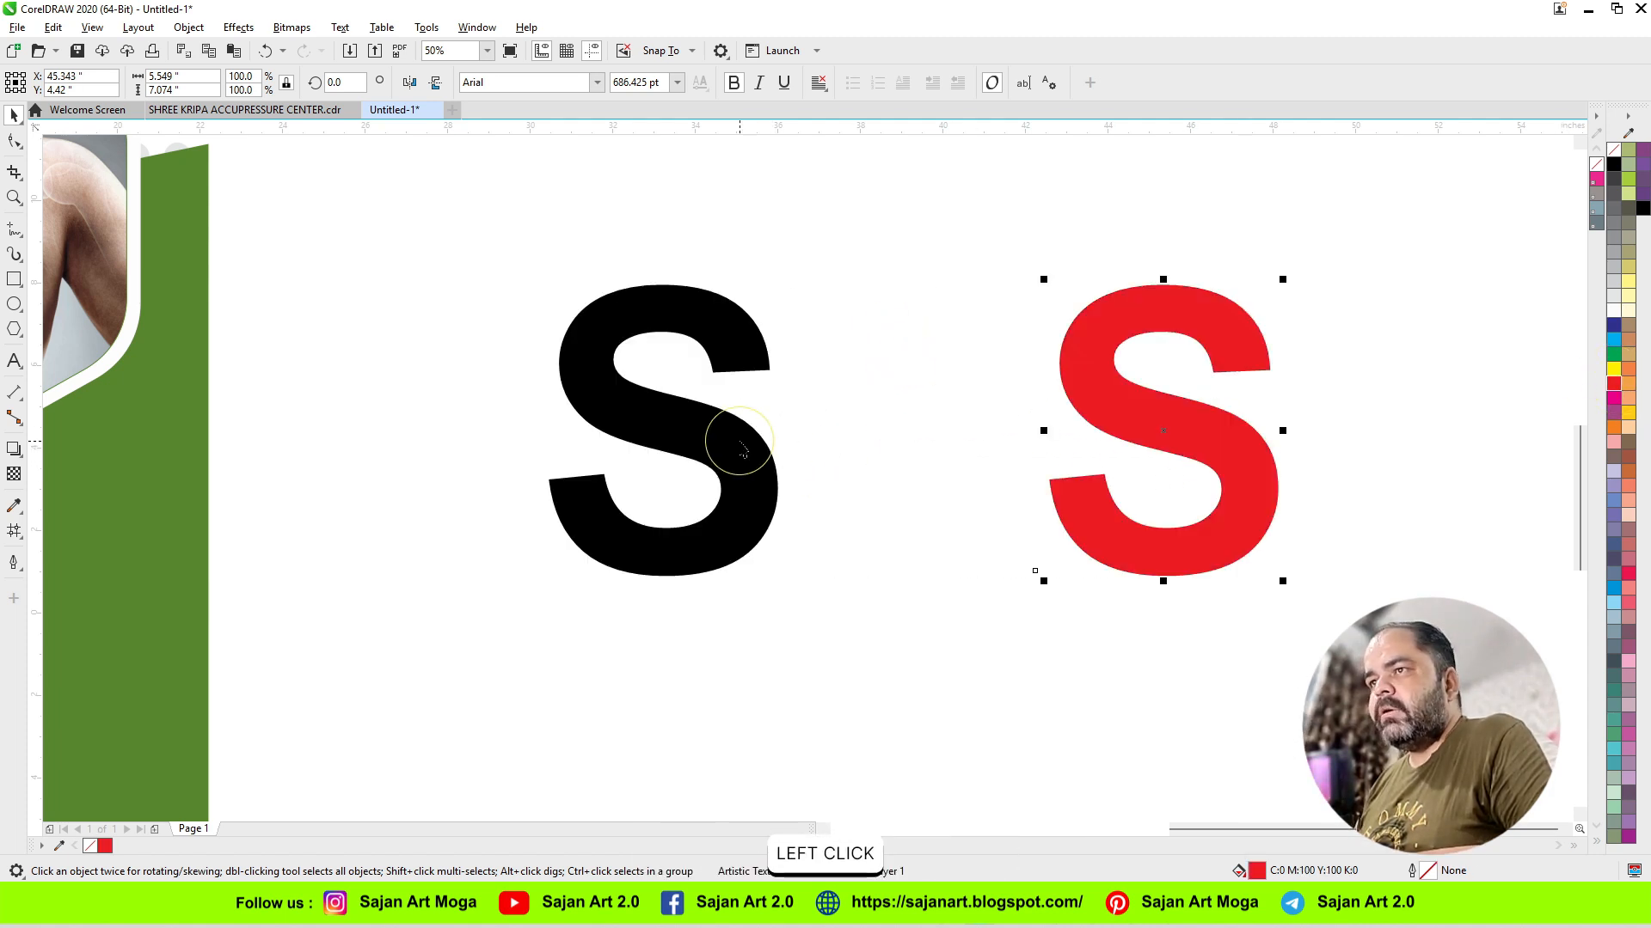
# Step: Give the black S a red 12 pt outline, leaving Behind fill and Scale with object off
pyautogui.click(738, 441)
pyautogui.rightClick(1614, 384)
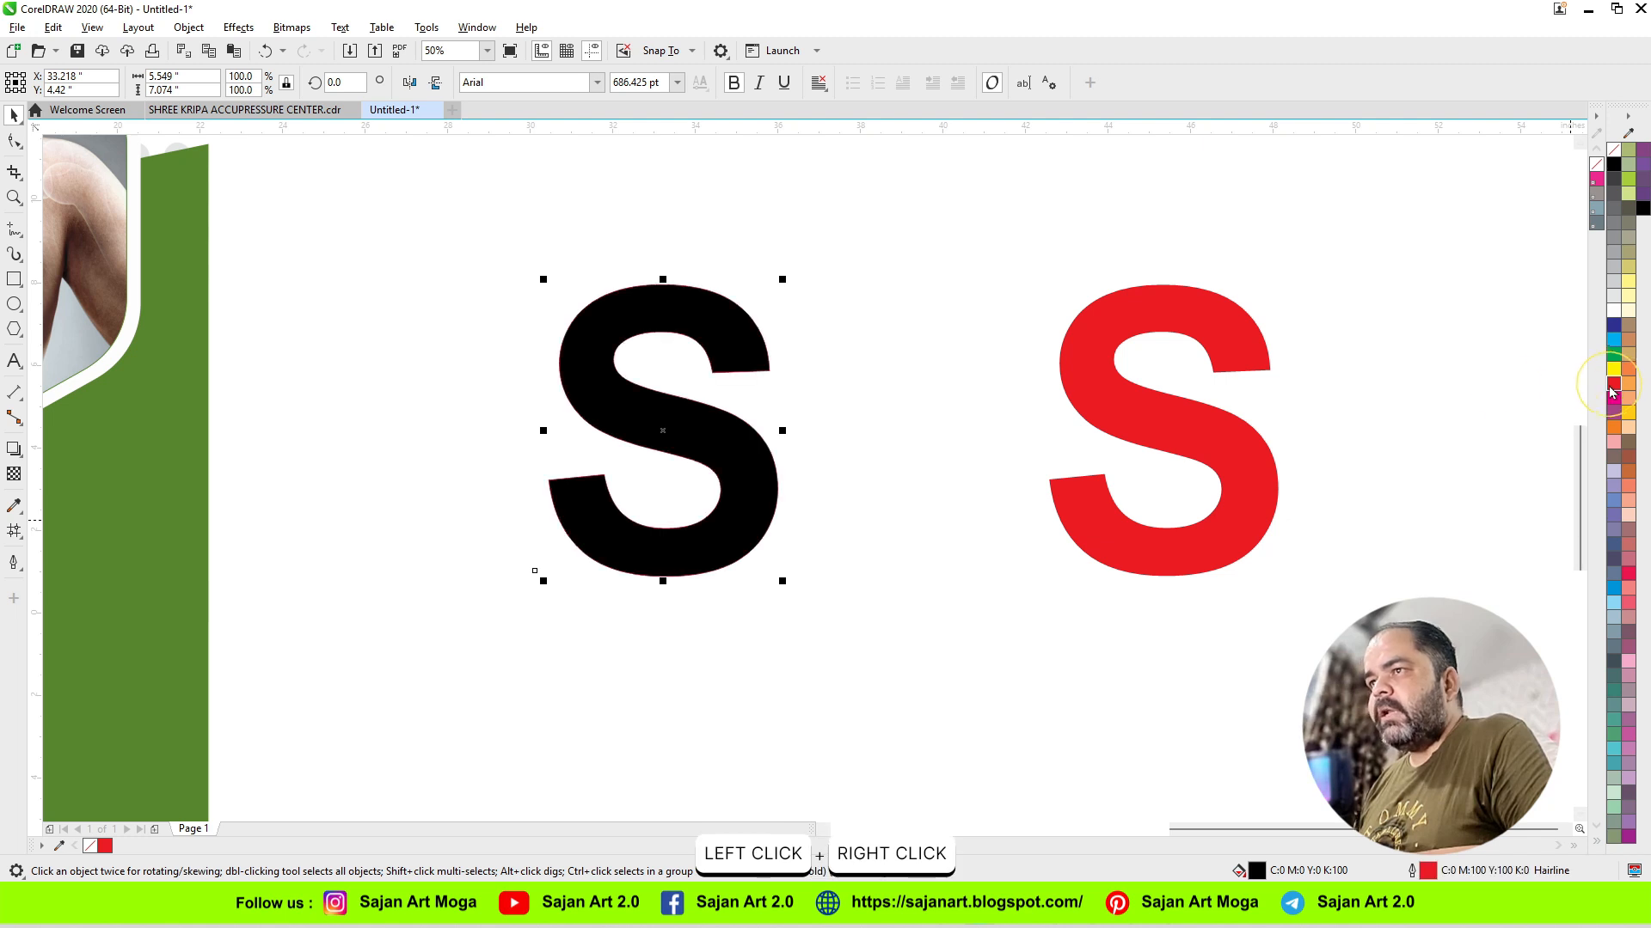
pyautogui.press('F12')
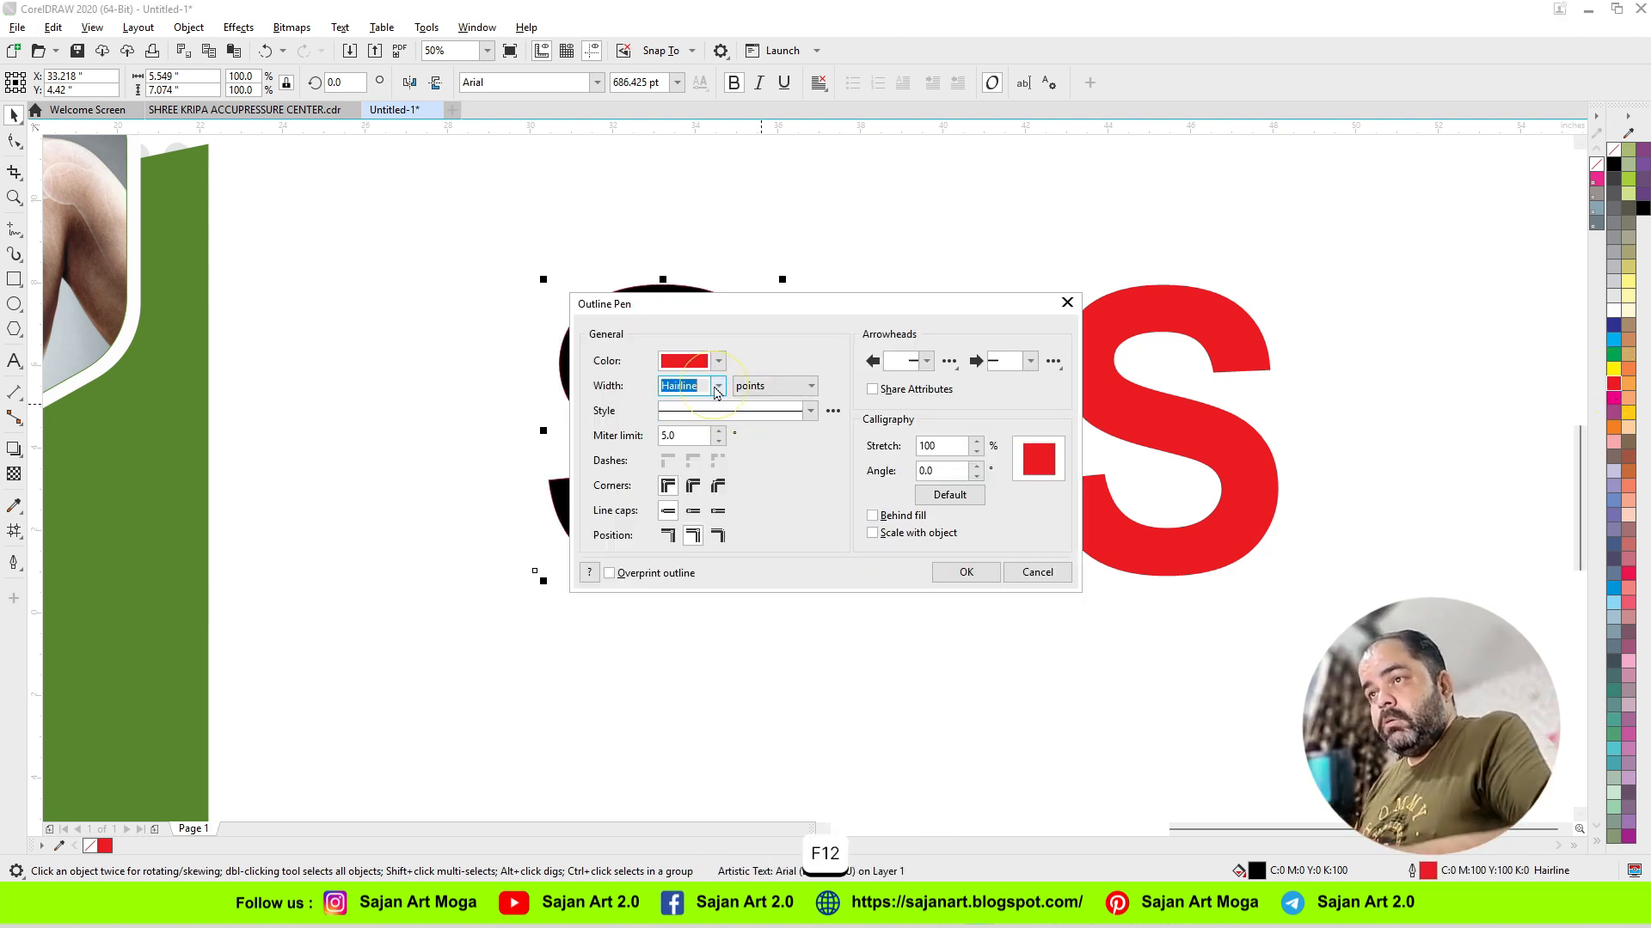
pyautogui.click(718, 386)
pyautogui.click(693, 546)
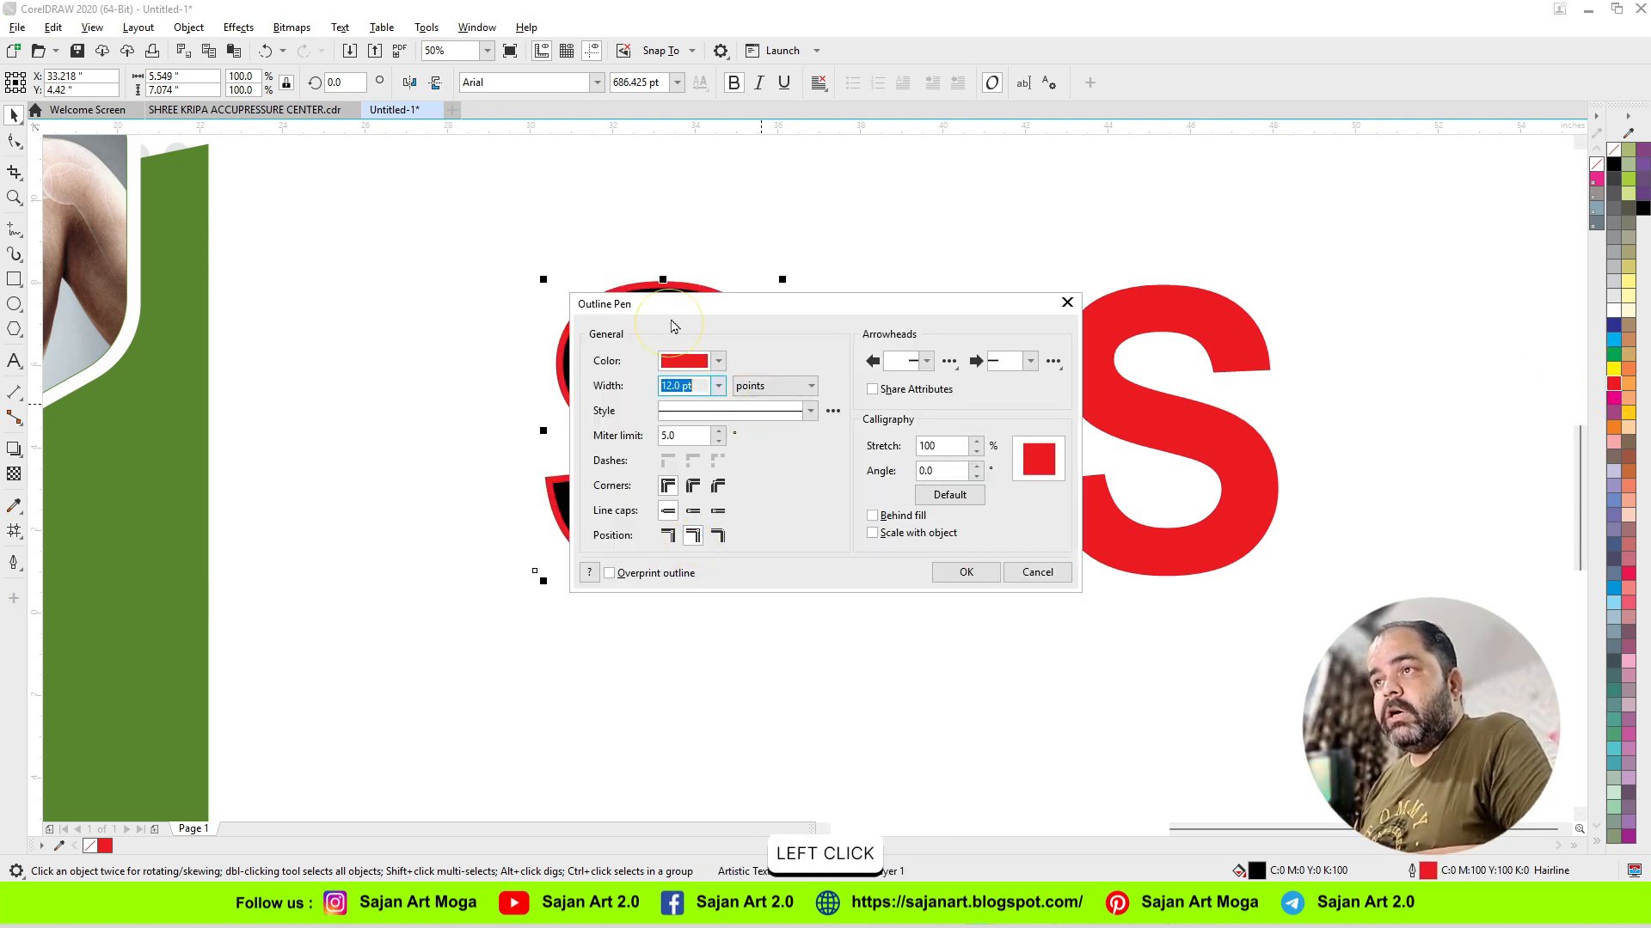
pyautogui.moveTo(679, 308); pyautogui.dragTo(933, 291)
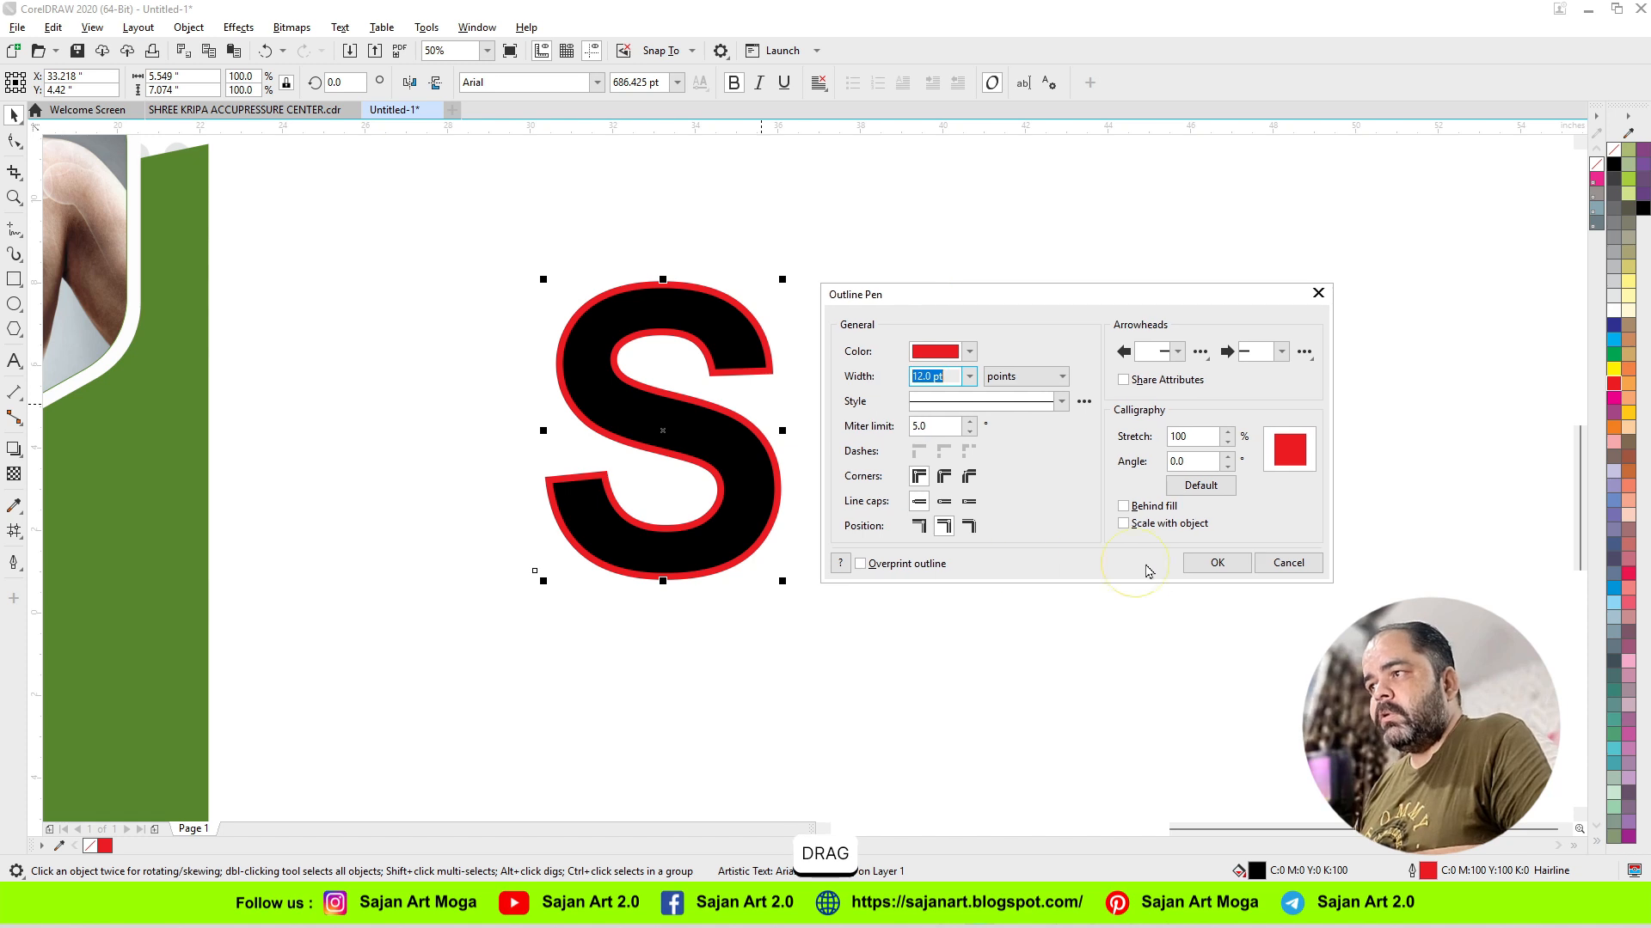
pyautogui.click(1217, 564)
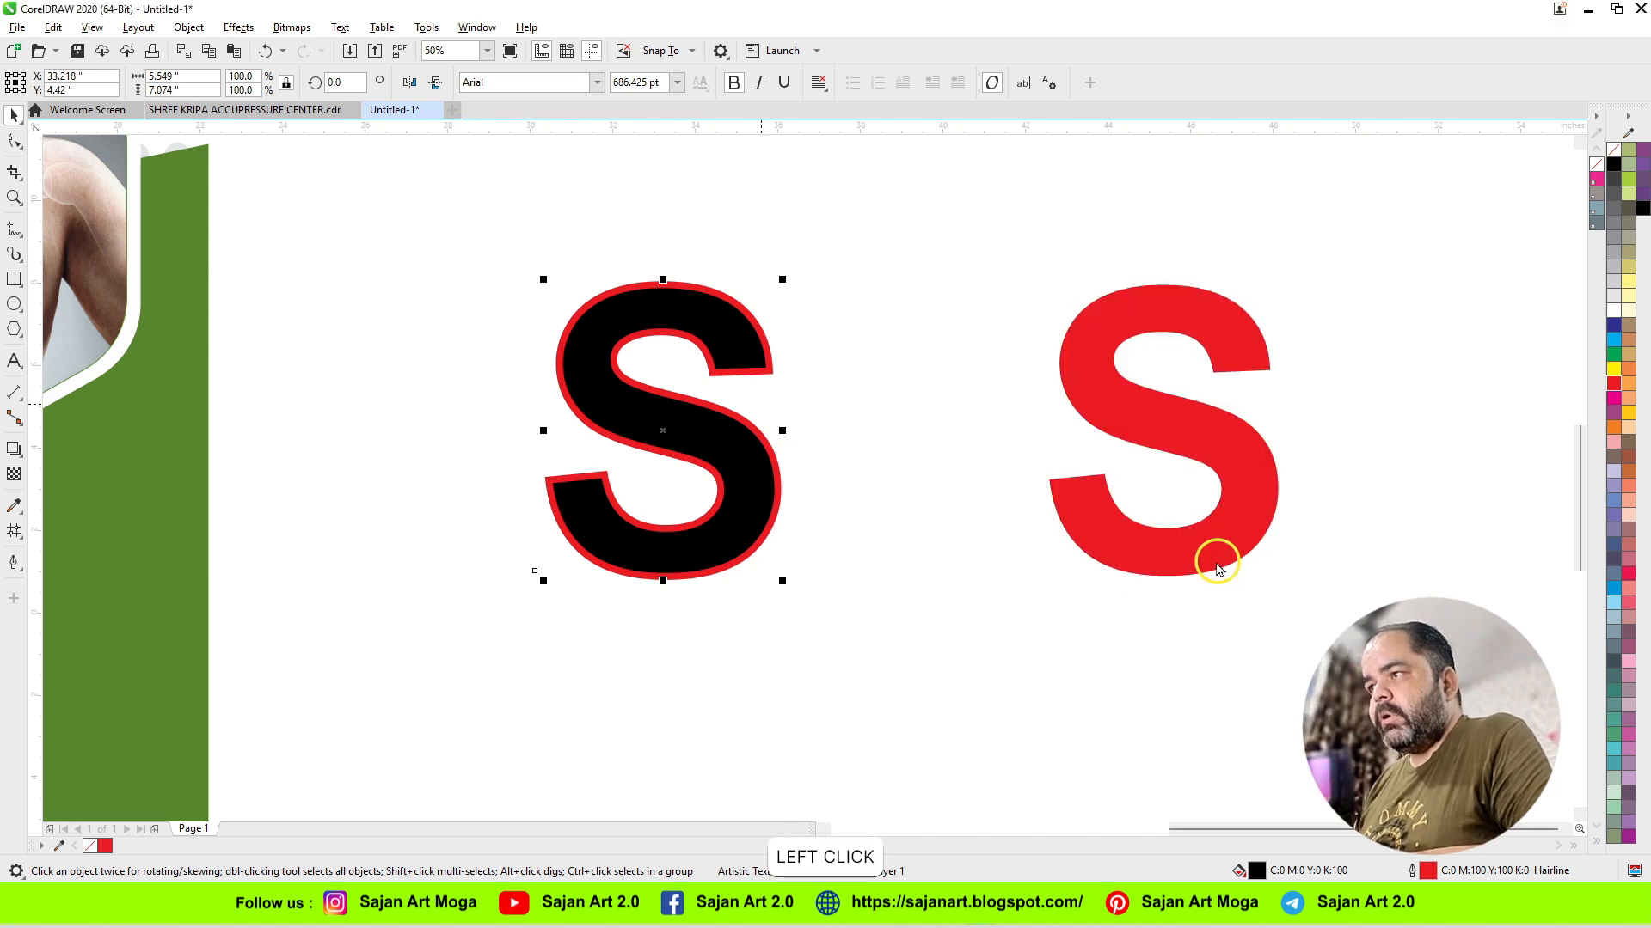
# Step: Give the red S a black 12 pt outline with rounded corners and round line caps
pyautogui.click(1089, 507)
pyautogui.rightClick(1613, 164)
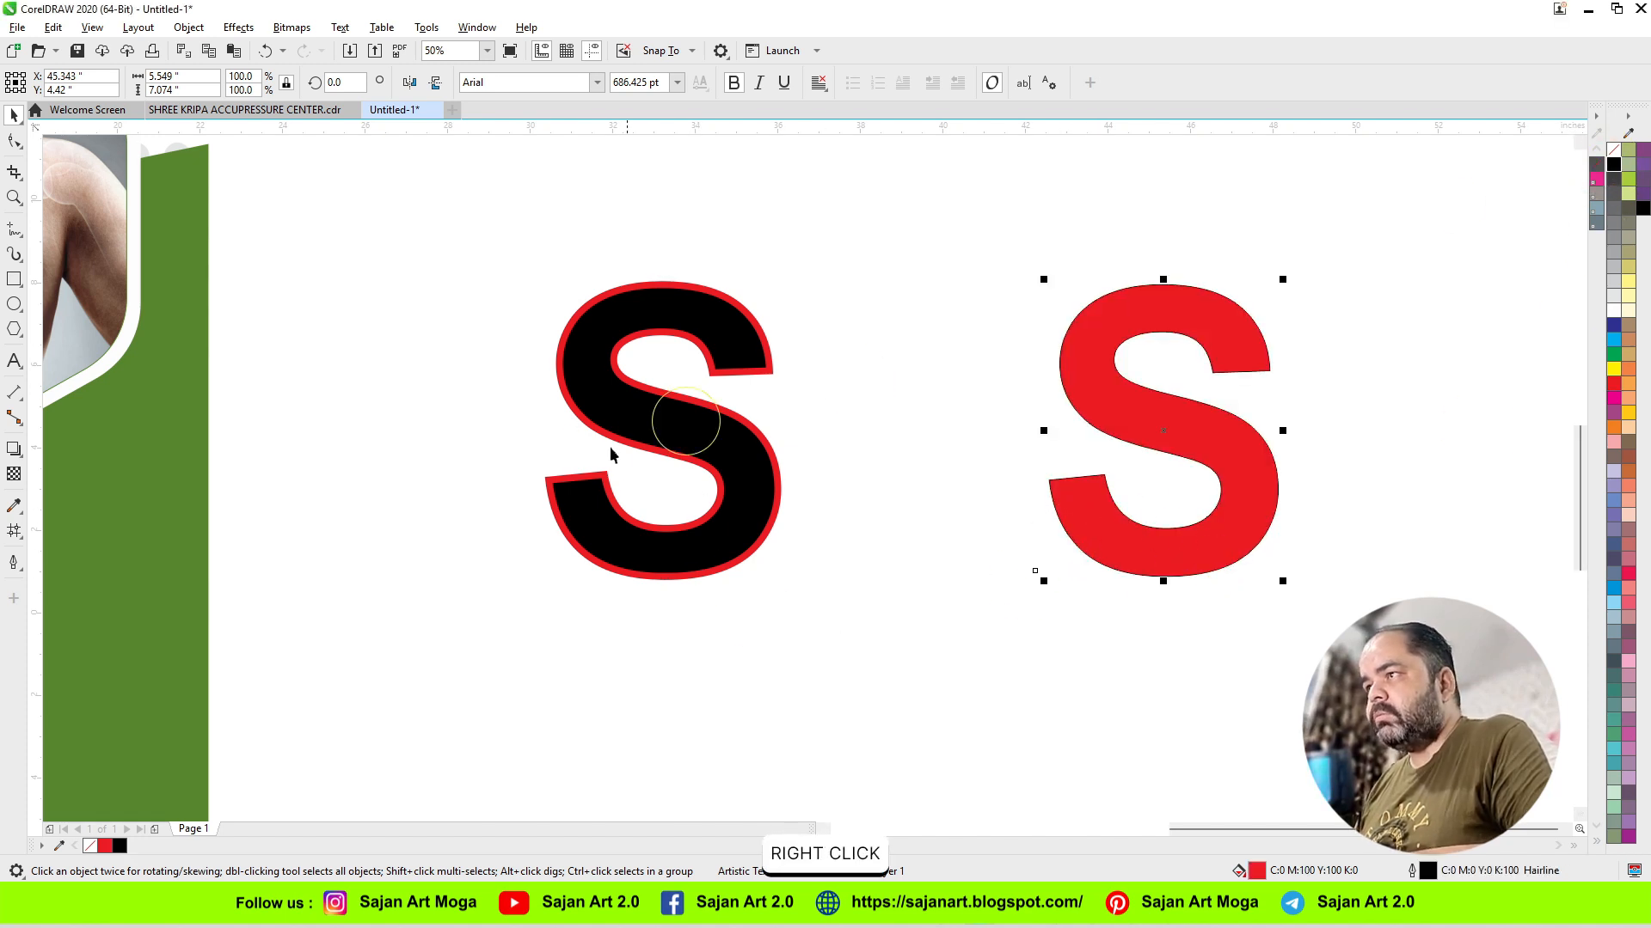
pyautogui.press('F12')
pyautogui.click(717, 488)
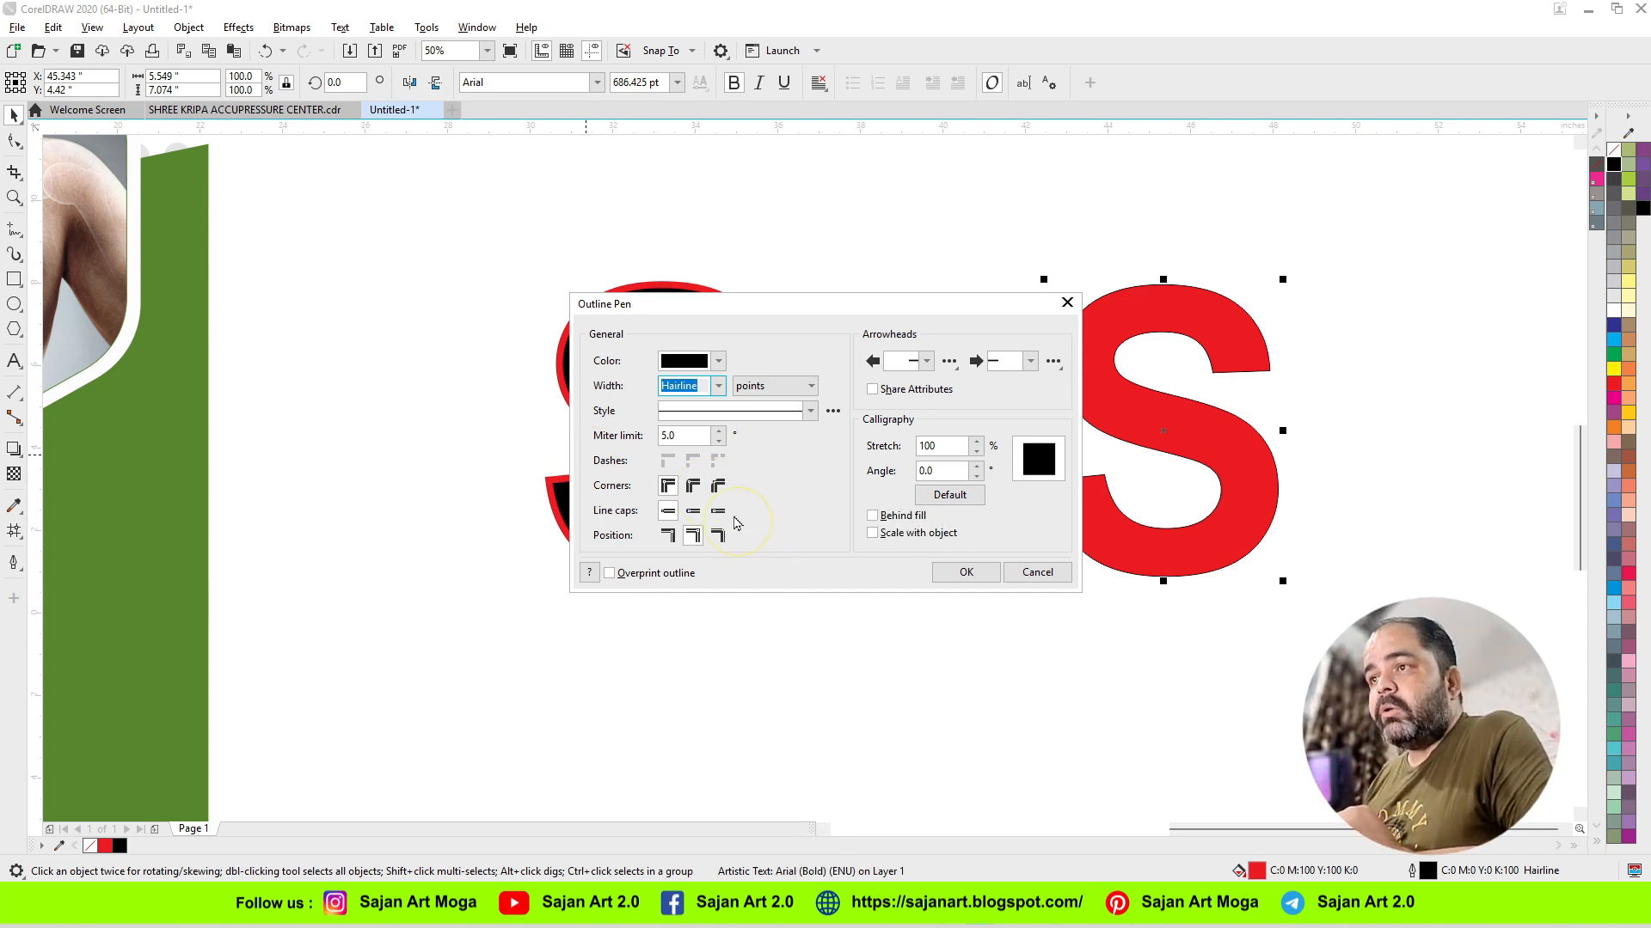
pyautogui.click(693, 488)
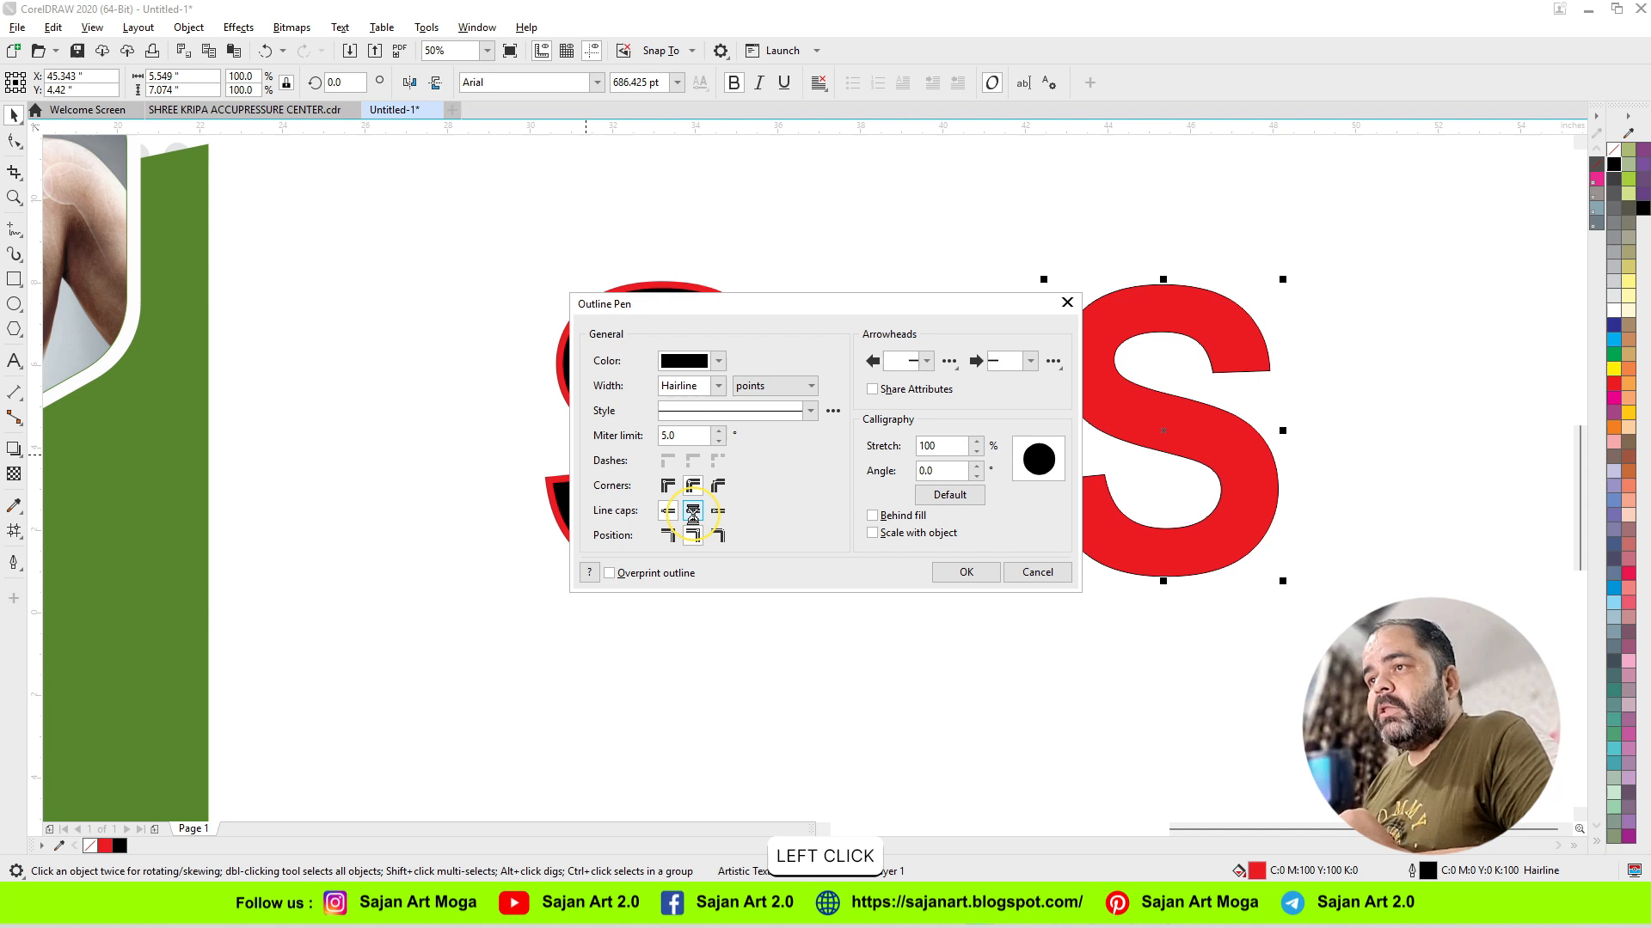
pyautogui.click(718, 385)
pyautogui.click(688, 545)
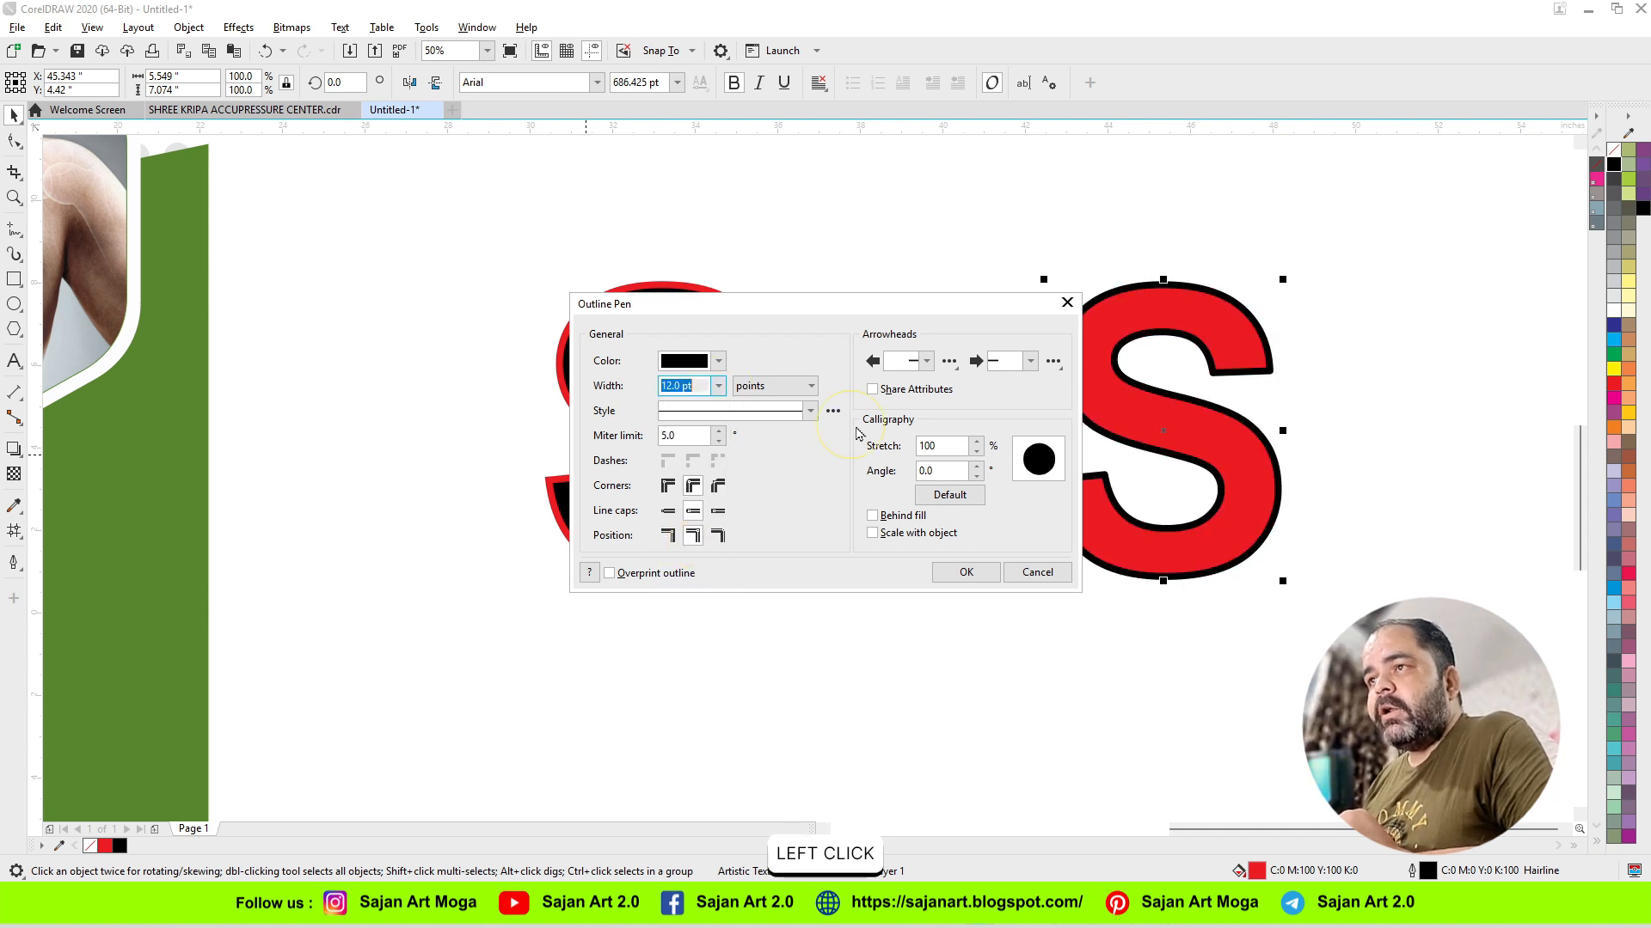
# Step: Enable Behind fill and Scale with object for the red S's outline and apply the settings
pyautogui.moveTo(810, 311); pyautogui.dragTo(490, 306)
pyautogui.click(551, 511)
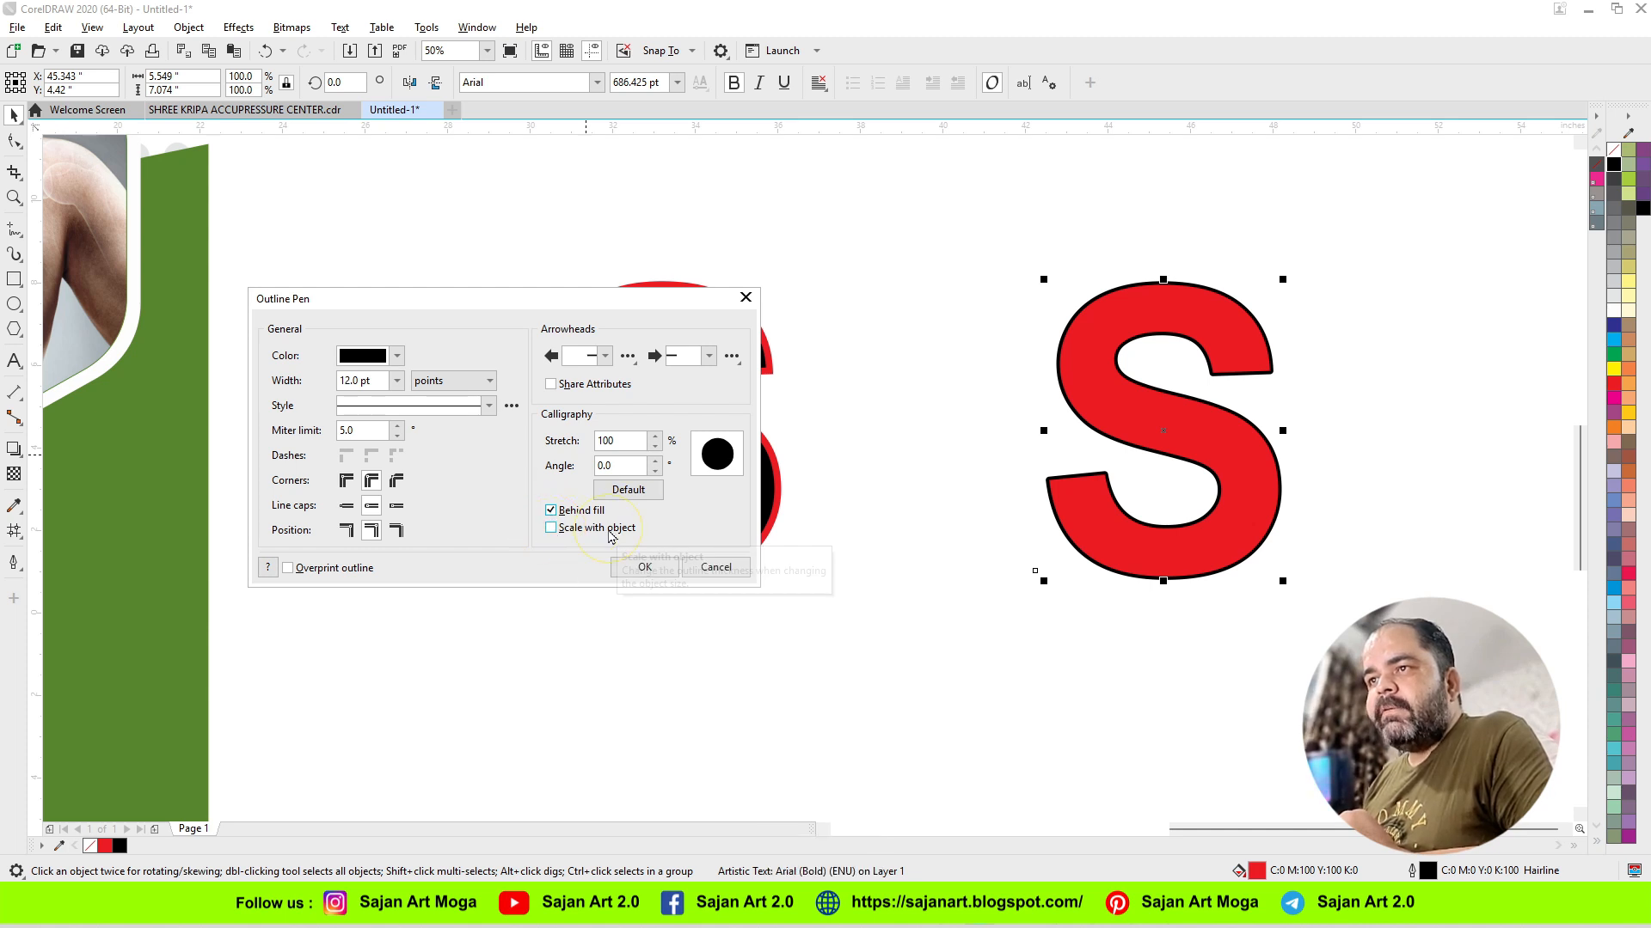
pyautogui.click(551, 528)
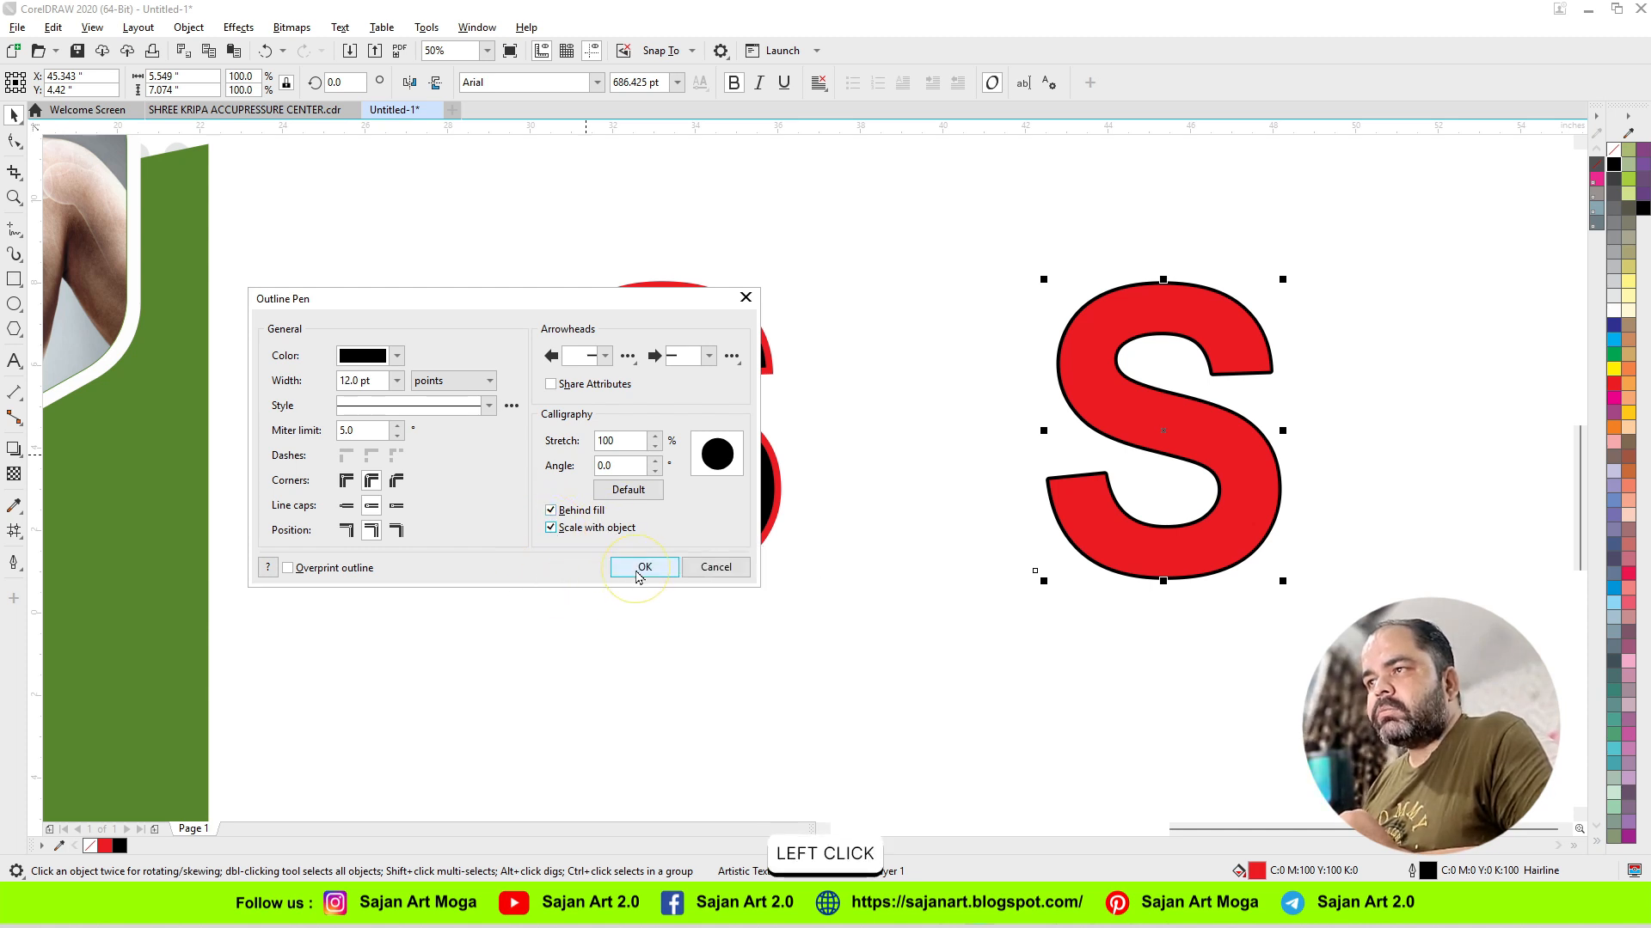
pyautogui.moveTo(627, 301); pyautogui.dragTo(688, 417)
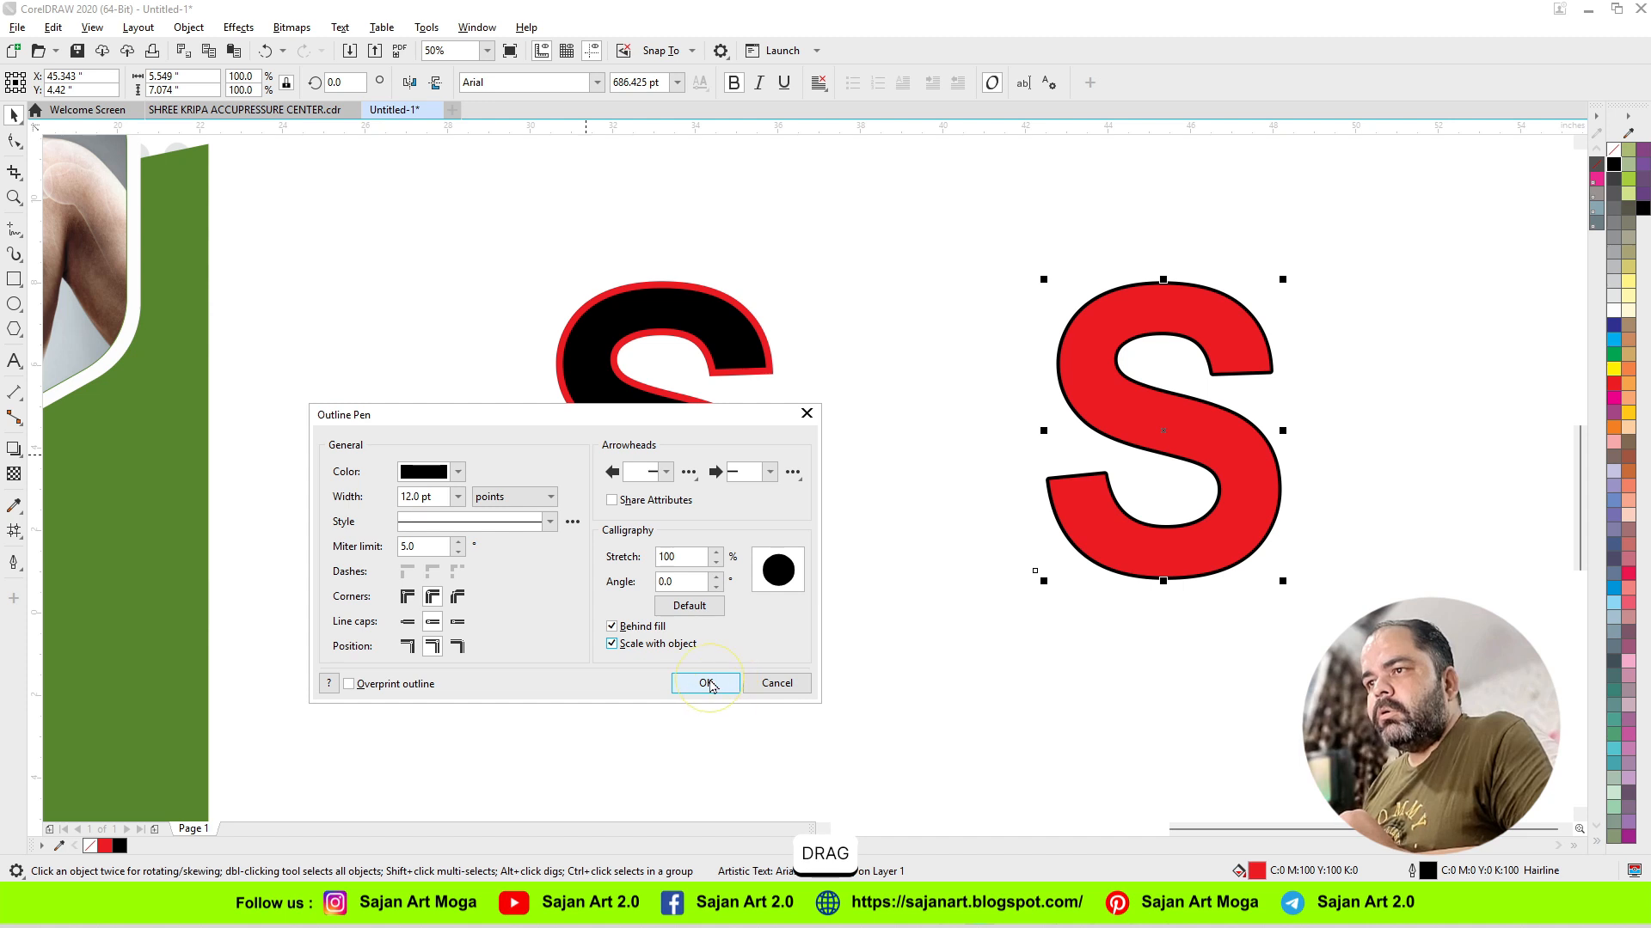
pyautogui.click(705, 684)
# Step: Shrink the black S proportionally to about 1.1 by 1.4 inches to check its outline, and undo the resize
pyautogui.click(674, 424)
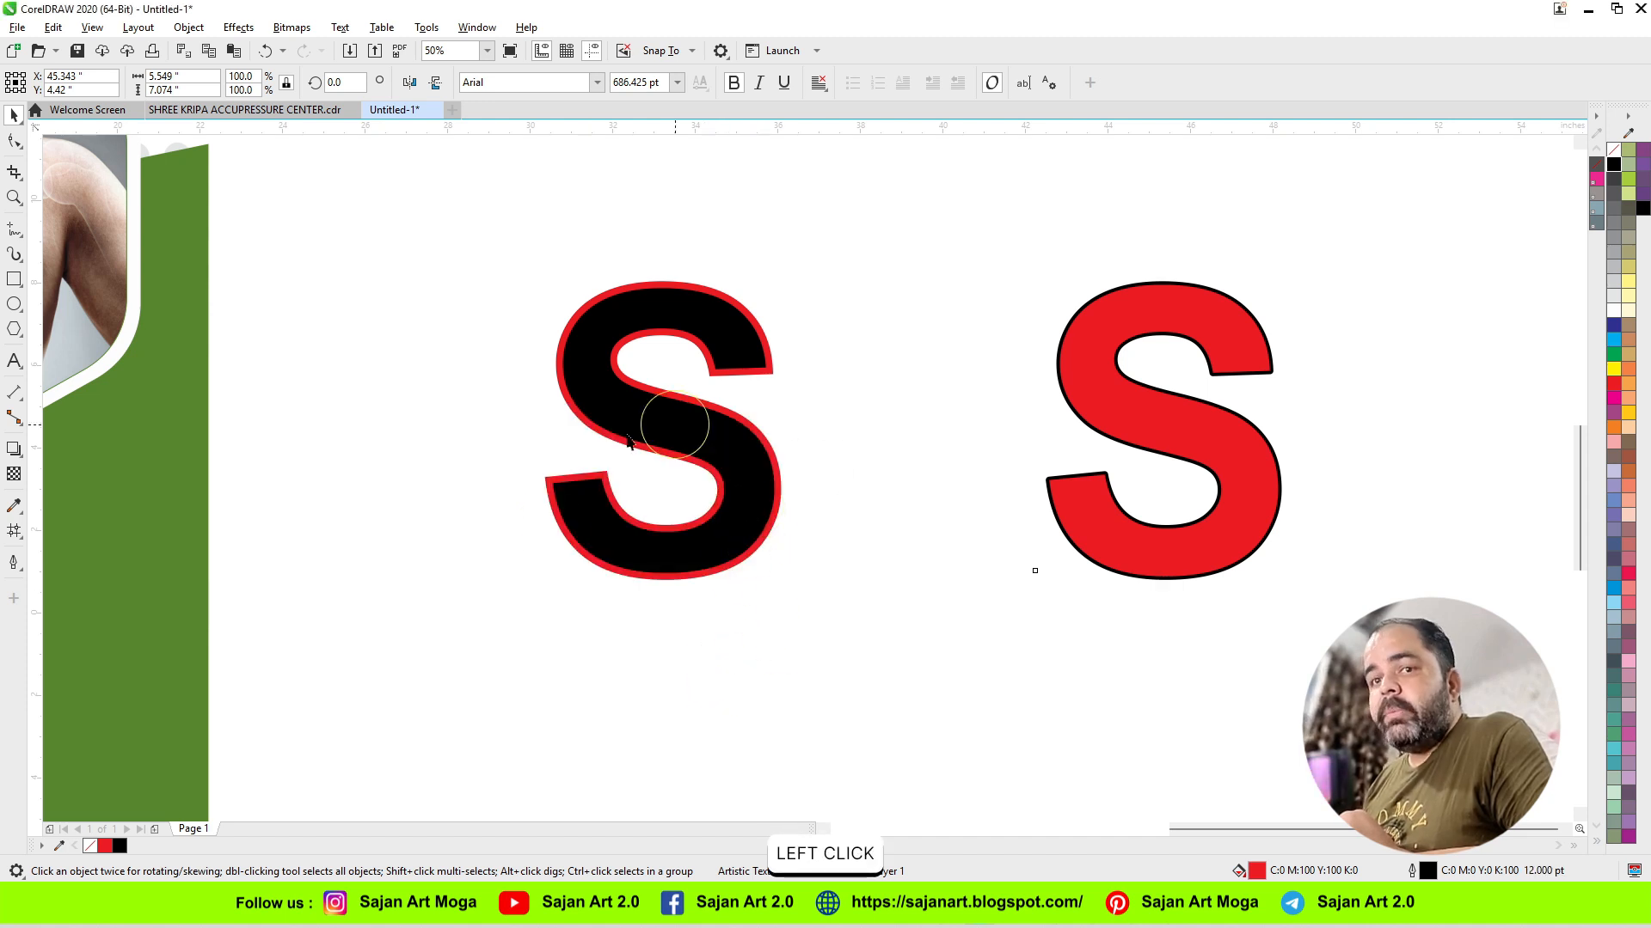
pyautogui.click(677, 564)
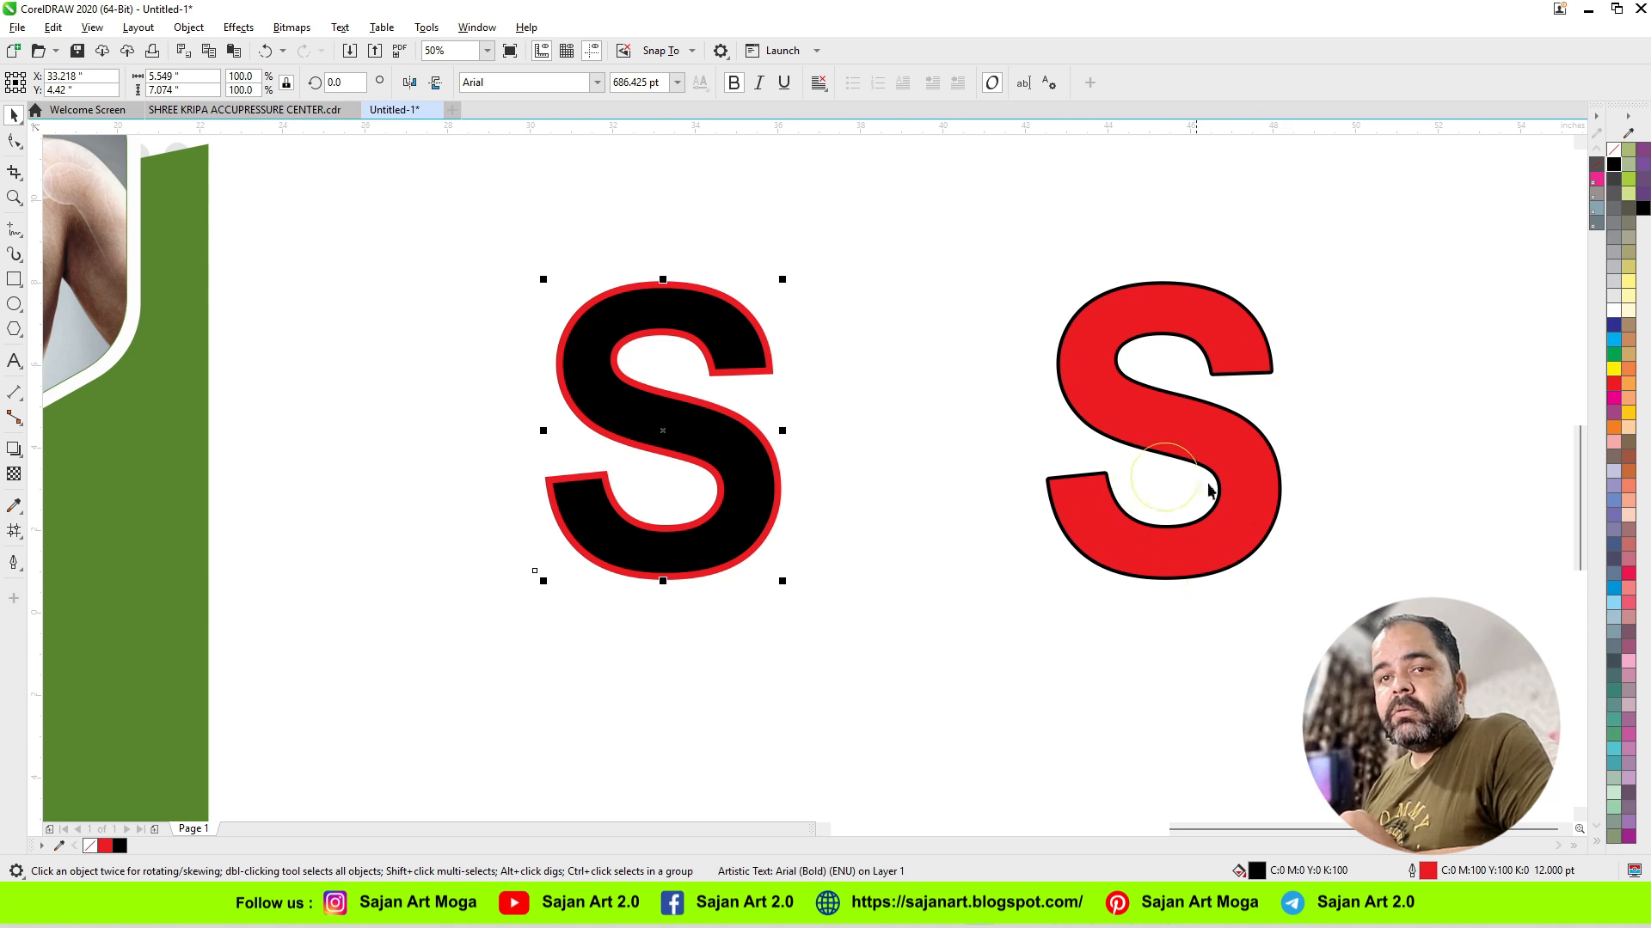
pyautogui.click(750, 490)
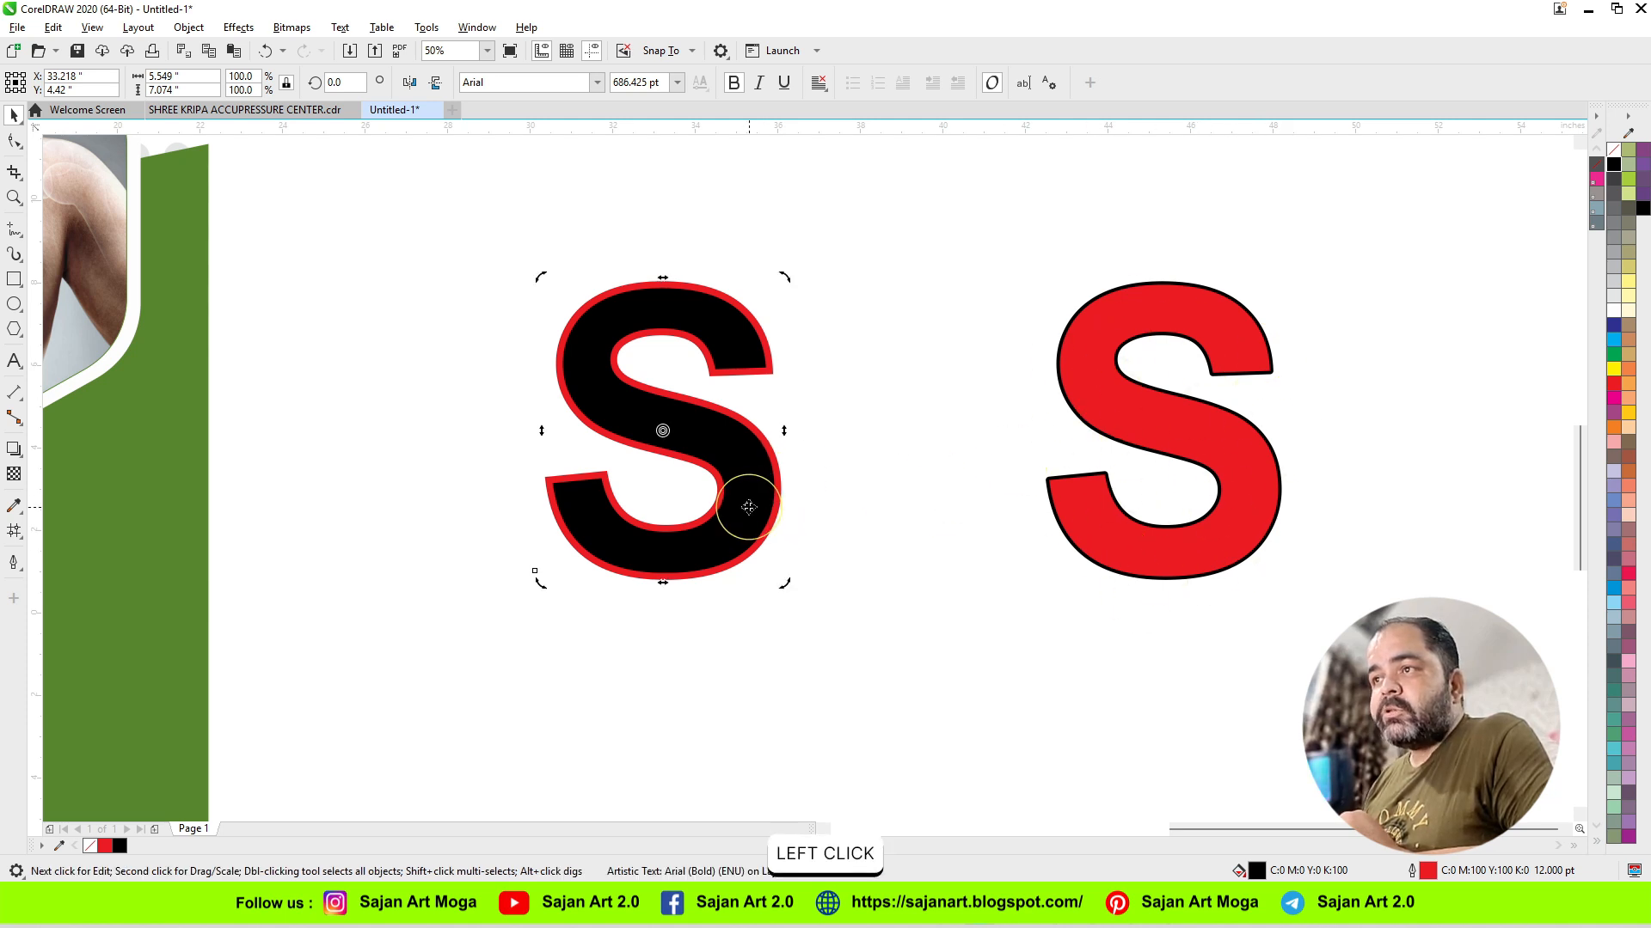
pyautogui.click(748, 506)
pyautogui.moveTo(782, 583); pyautogui.dragTo(599, 373)
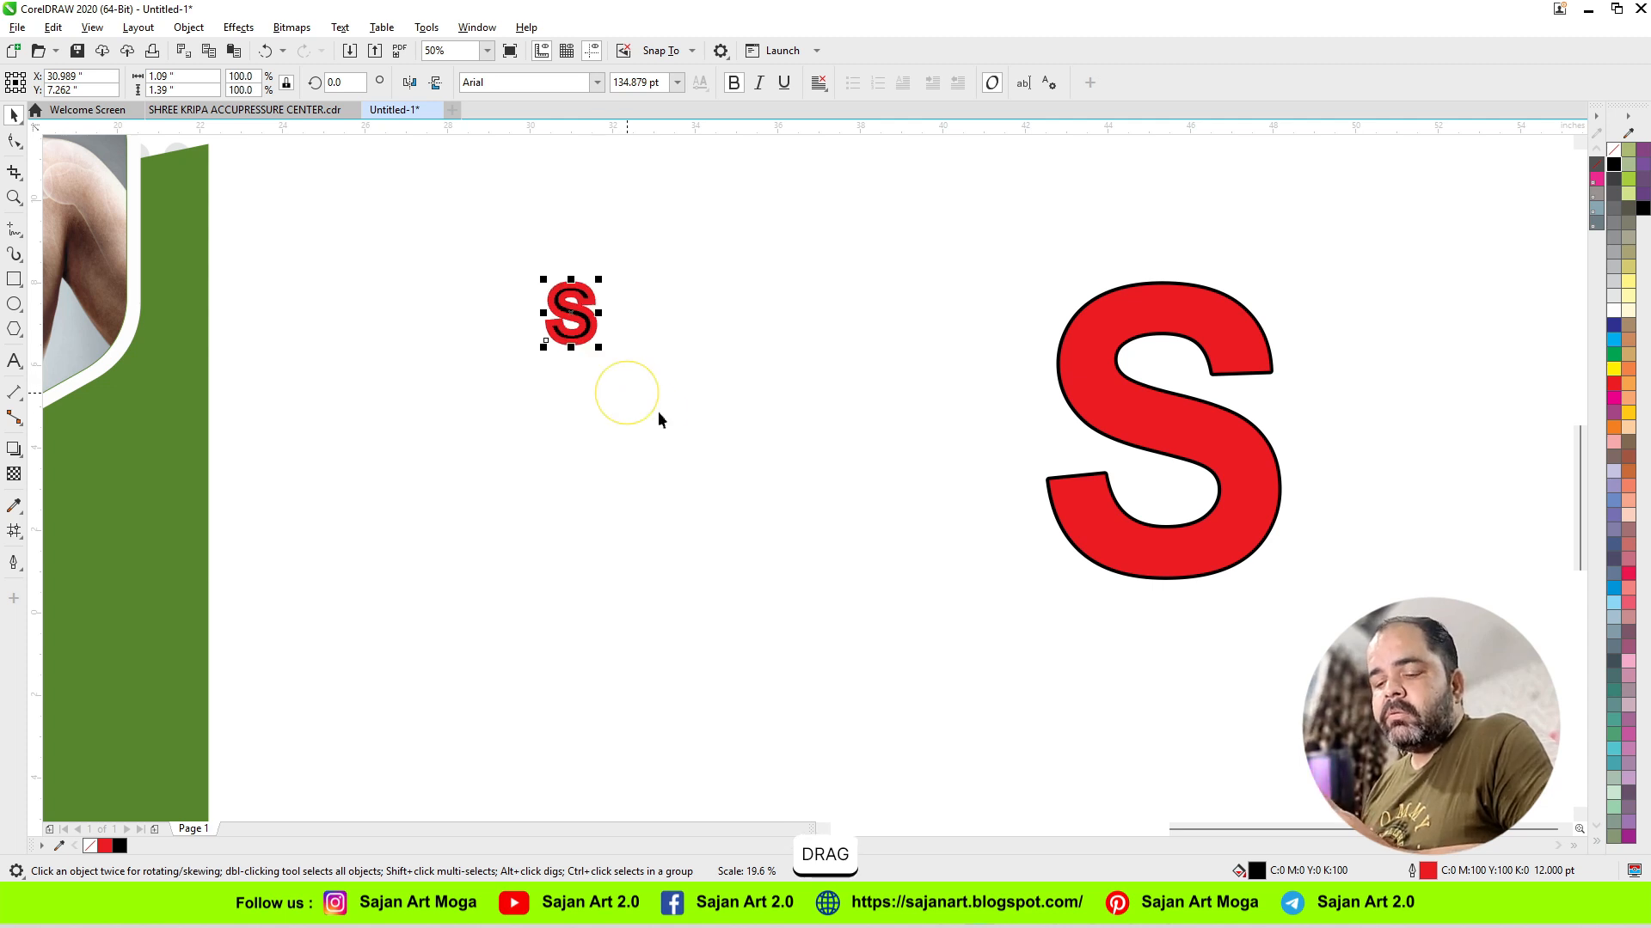
pyautogui.hotkey('ctrl', 'z')
# Step: Shrink the red S proportionally to about 0.55 by 0.7 inches to compare its outline, and undo the resize
pyautogui.click(1208, 550)
pyautogui.moveTo(1280, 583); pyautogui.dragTo(1077, 433)
pyautogui.hotkey('ctrl', 'z')
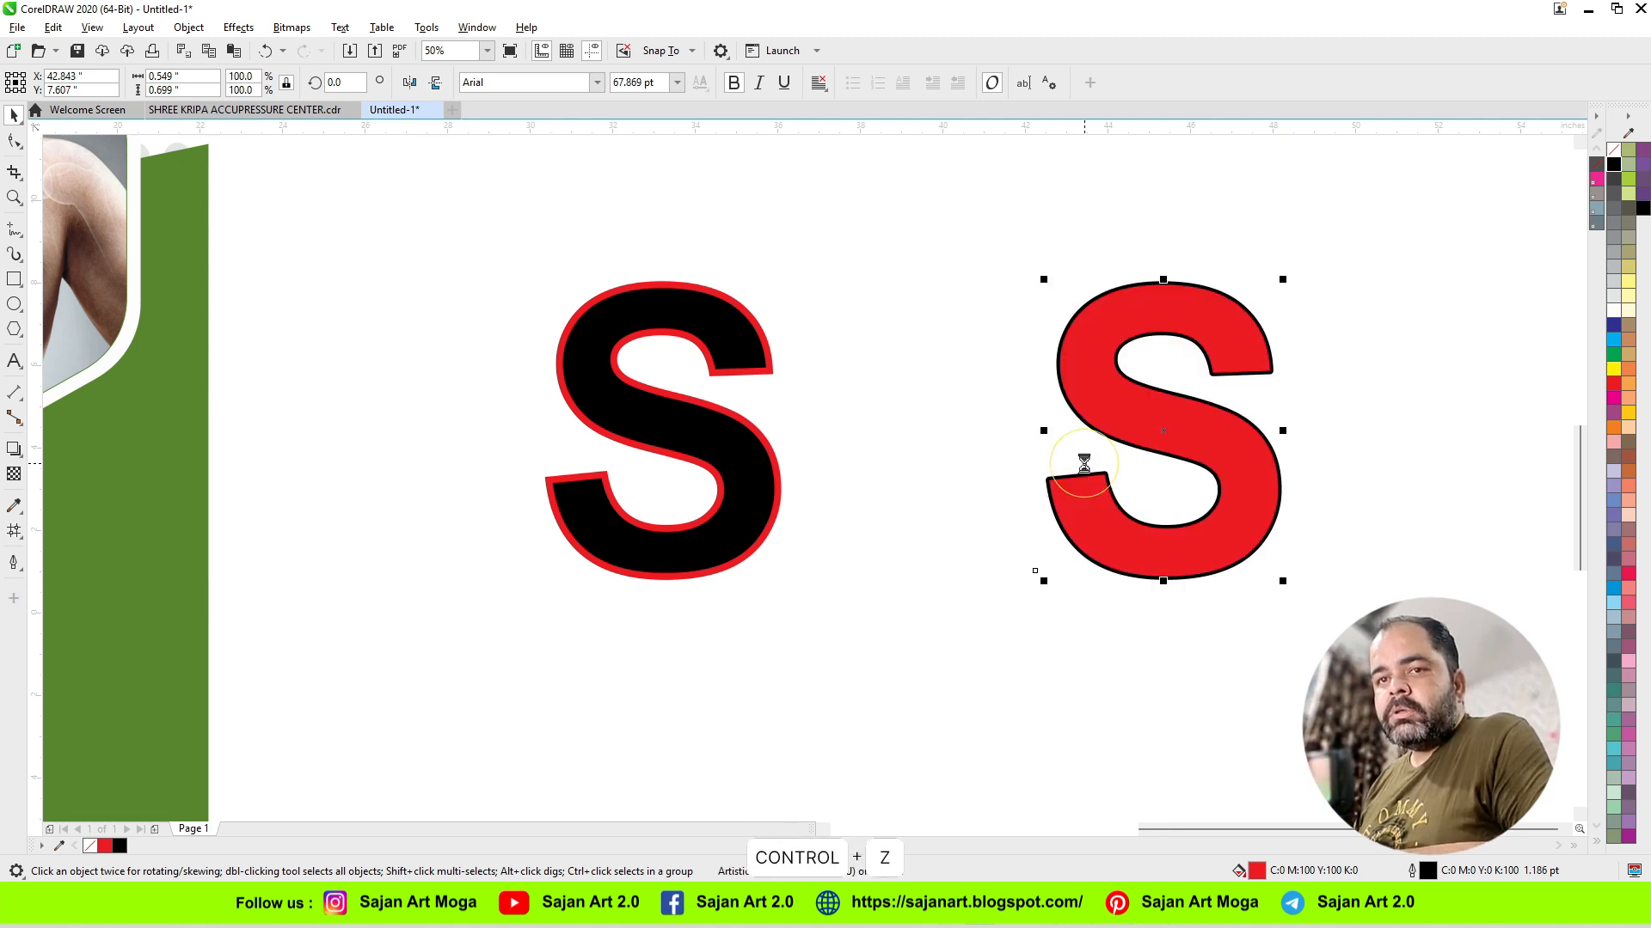
# Step: Turn off Scale with object for the red S's outline and enlarge the letter proportionally to about 6.1 by 7.8 inches
pyautogui.press('F12')
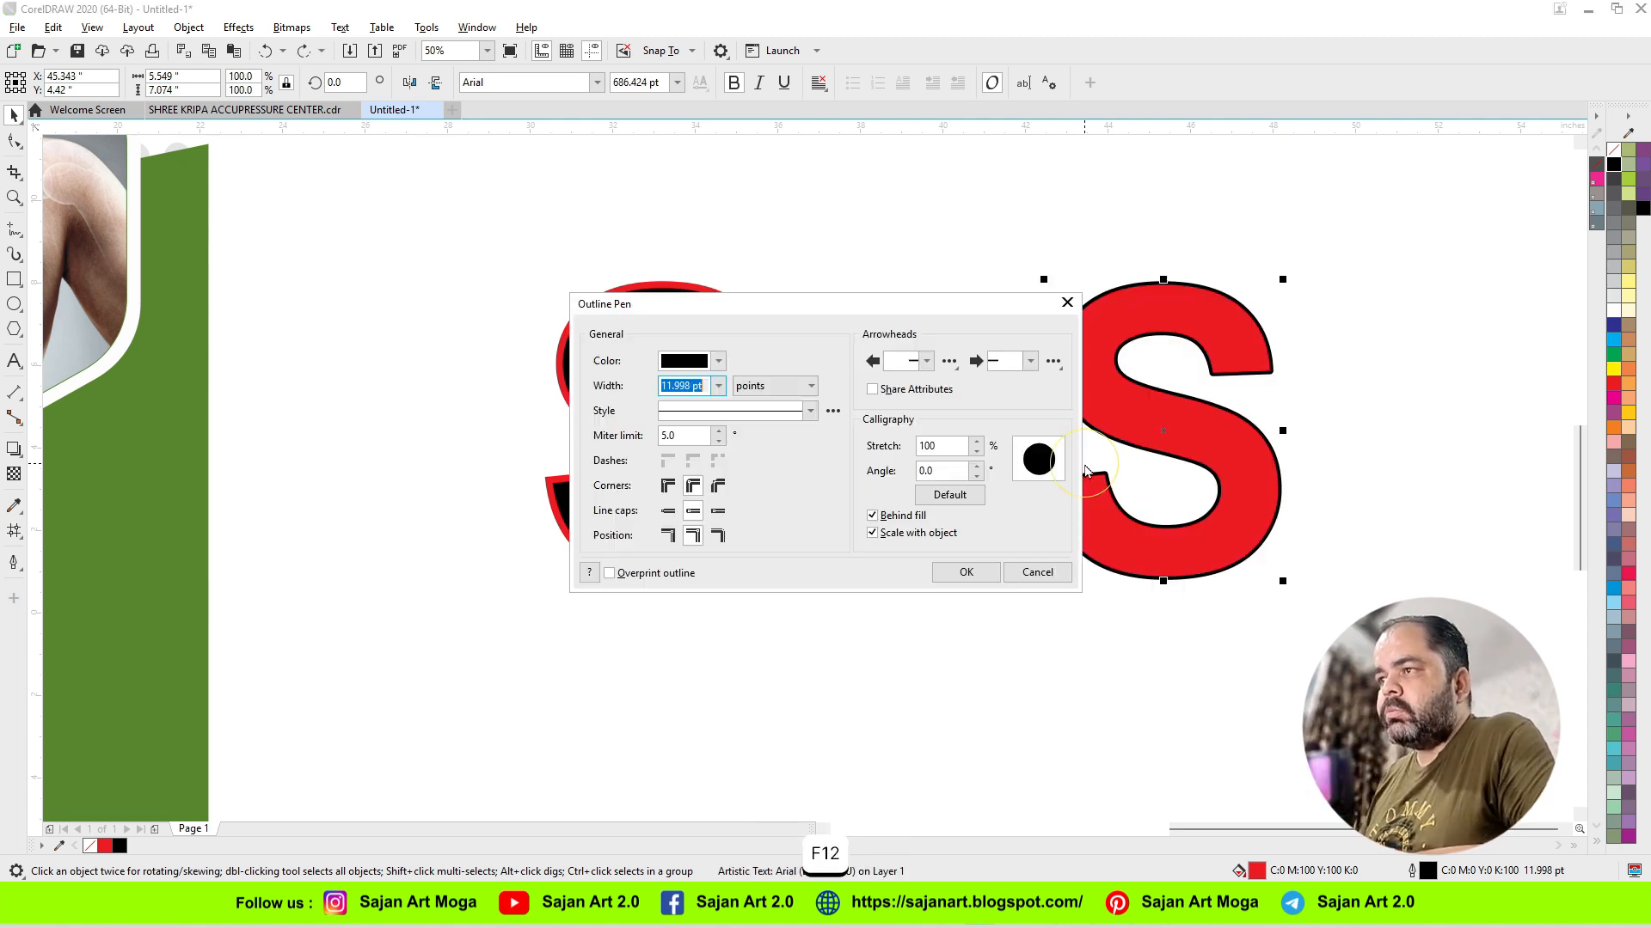
pyautogui.click(872, 533)
pyautogui.click(965, 572)
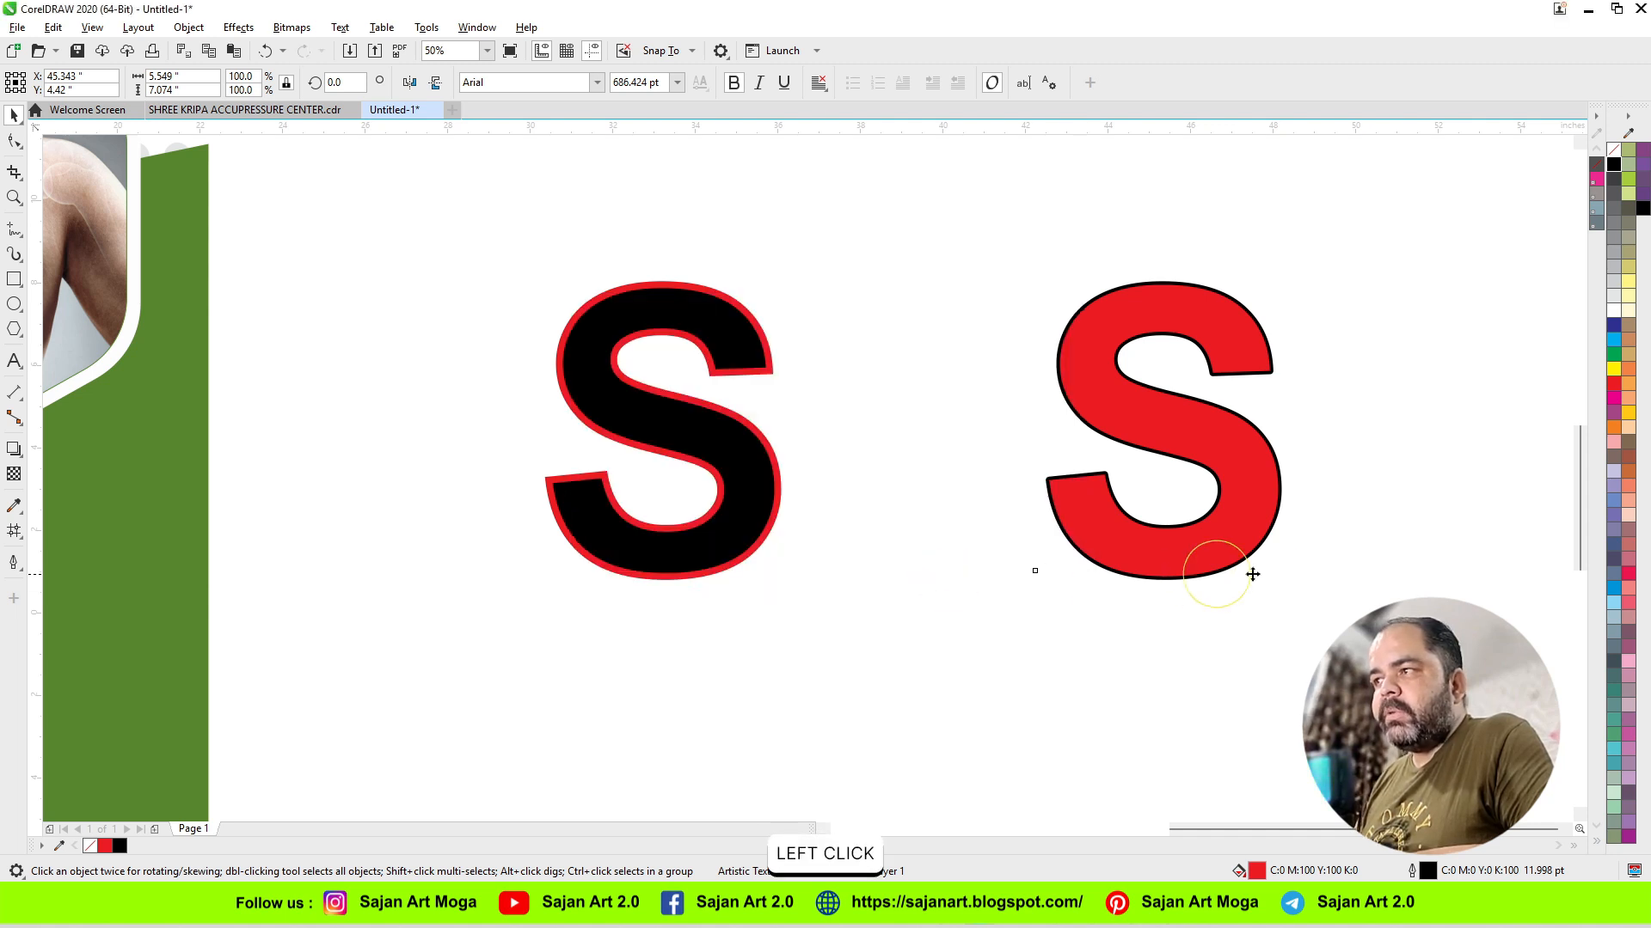
pyautogui.click(1228, 547)
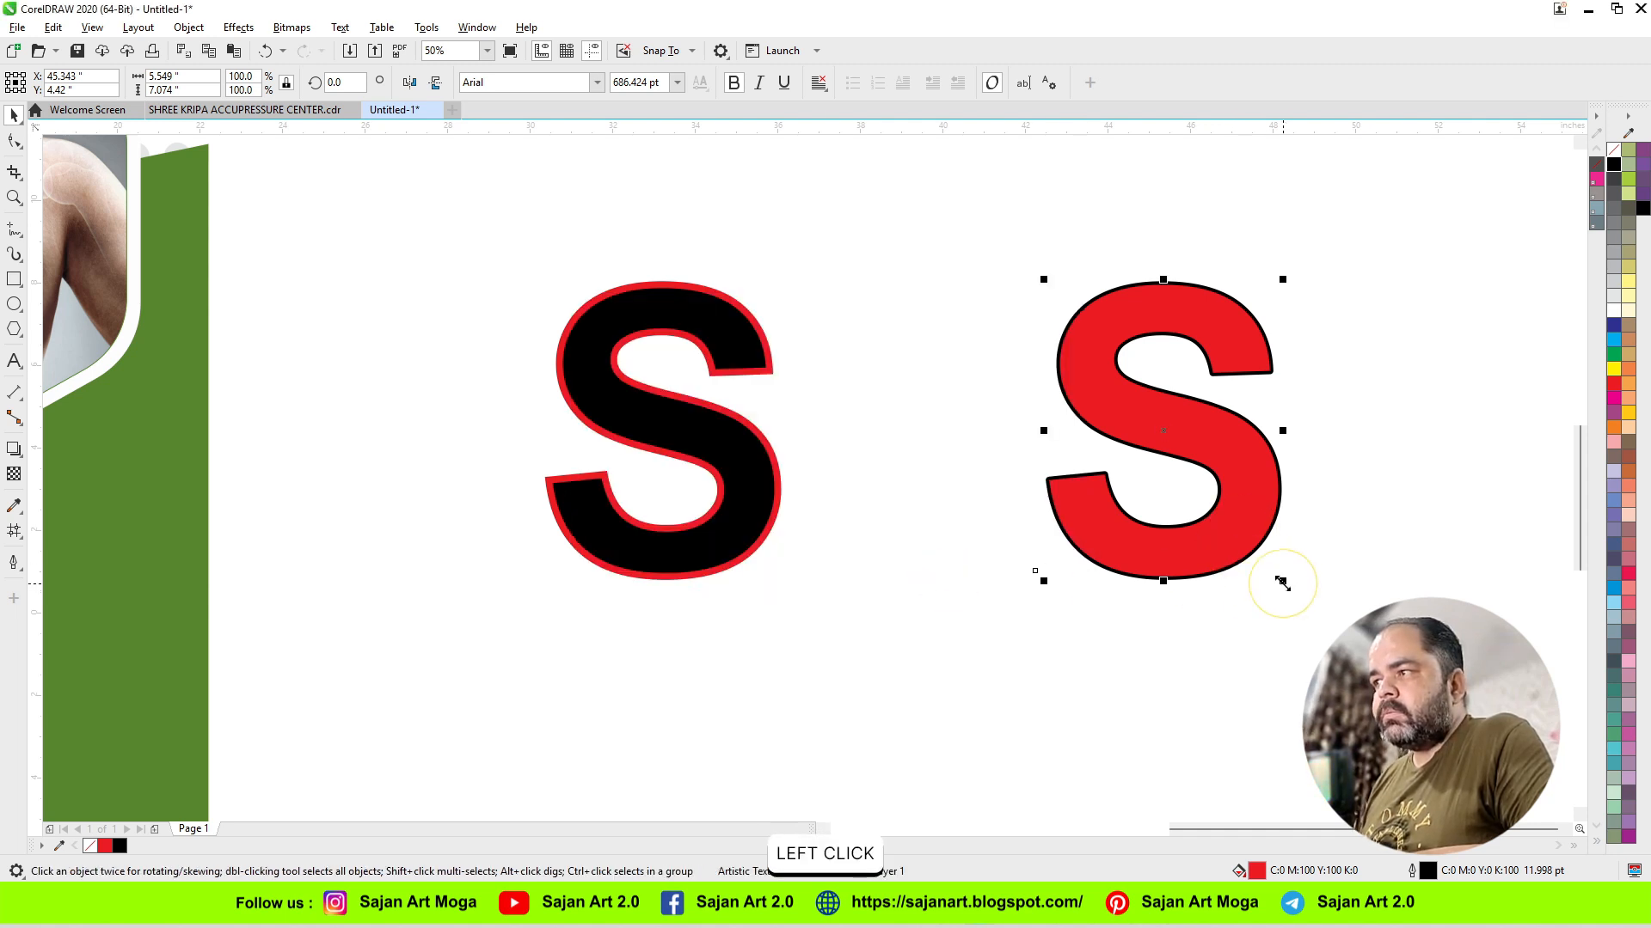
pyautogui.moveTo(1282, 582); pyautogui.dragTo(1305, 685)
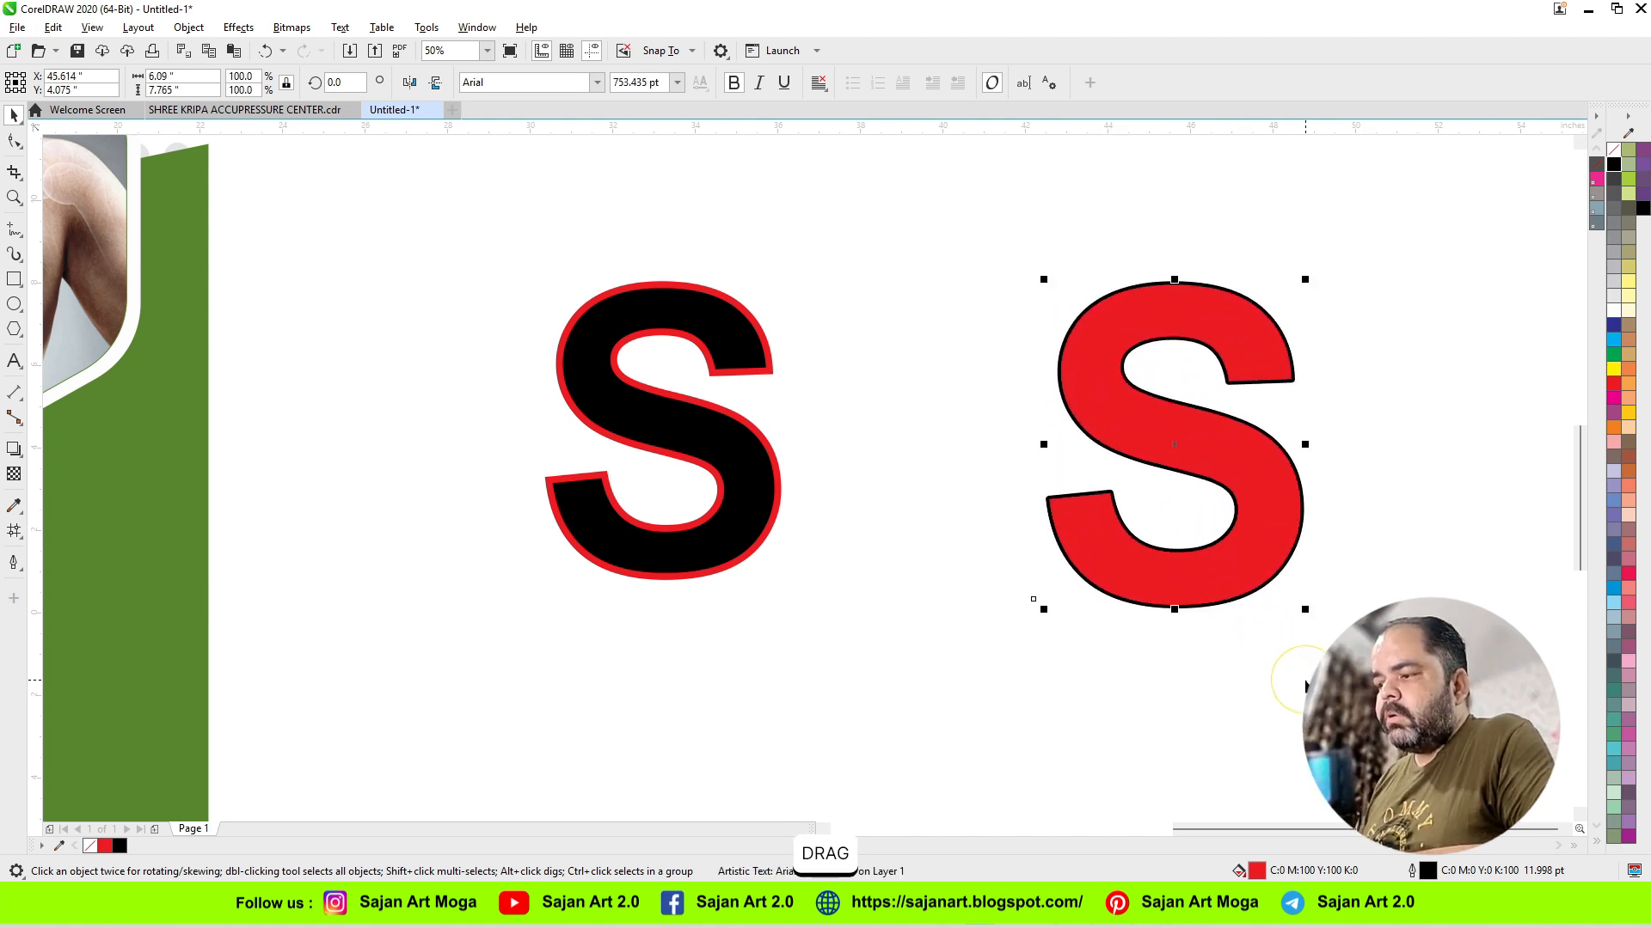
# Step: Turn Scale with object back on for the red S's outline and shrink the letter proportionally to about 5.4 by 6.9 inches
pyautogui.press('F12')
pyautogui.click(873, 533)
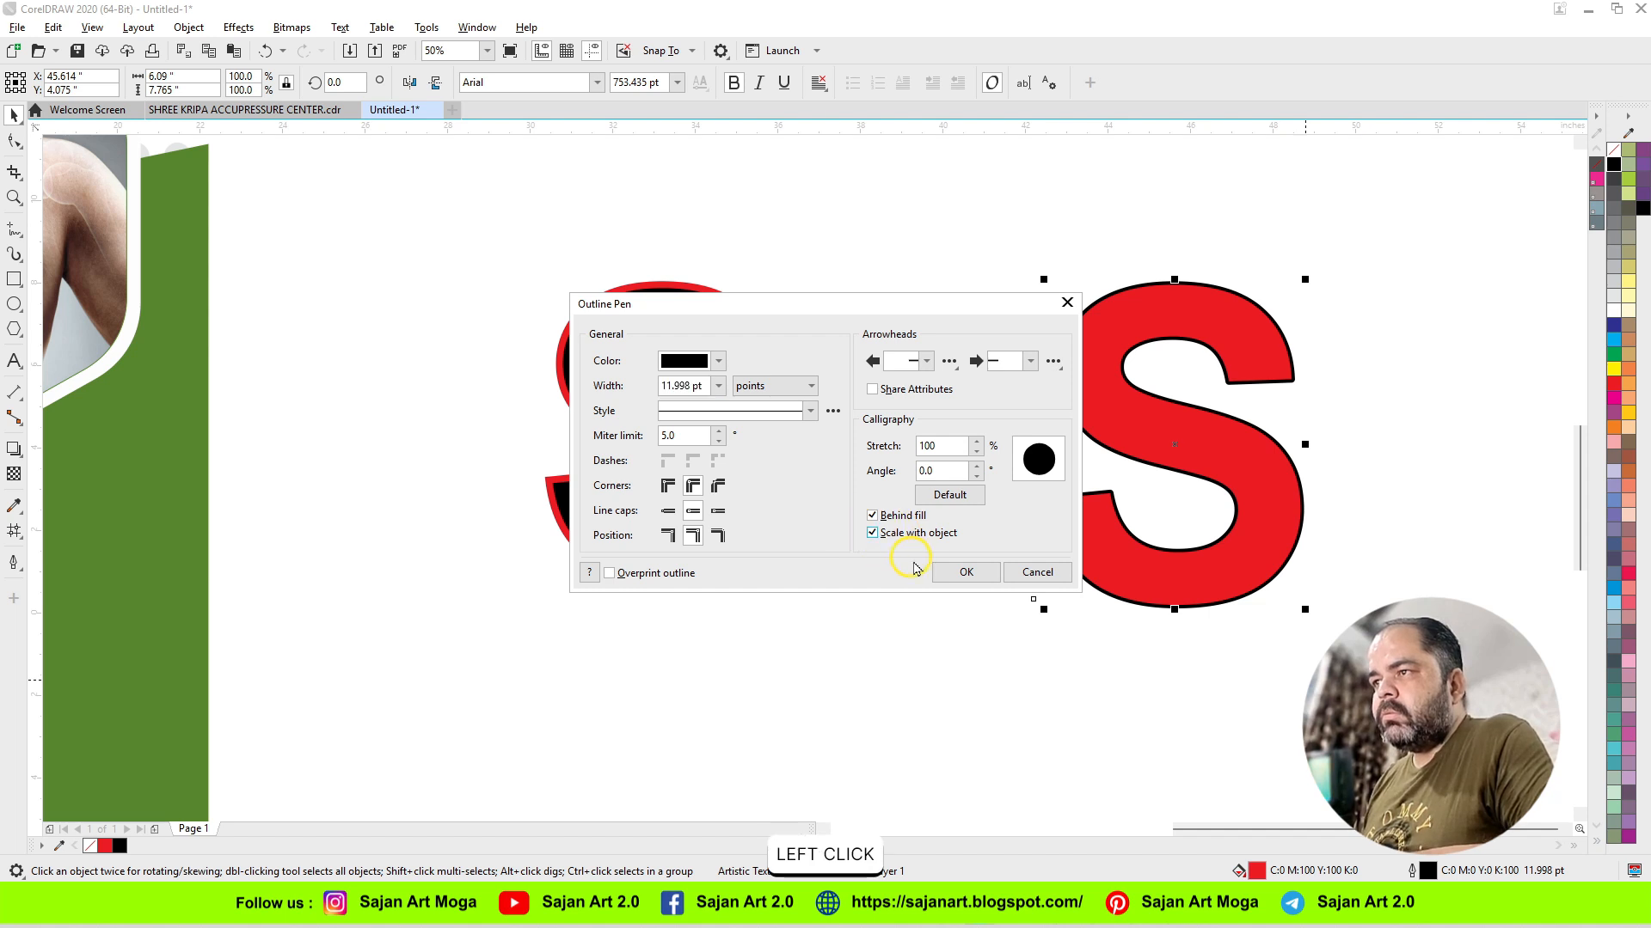
pyautogui.click(963, 573)
pyautogui.click(1254, 561)
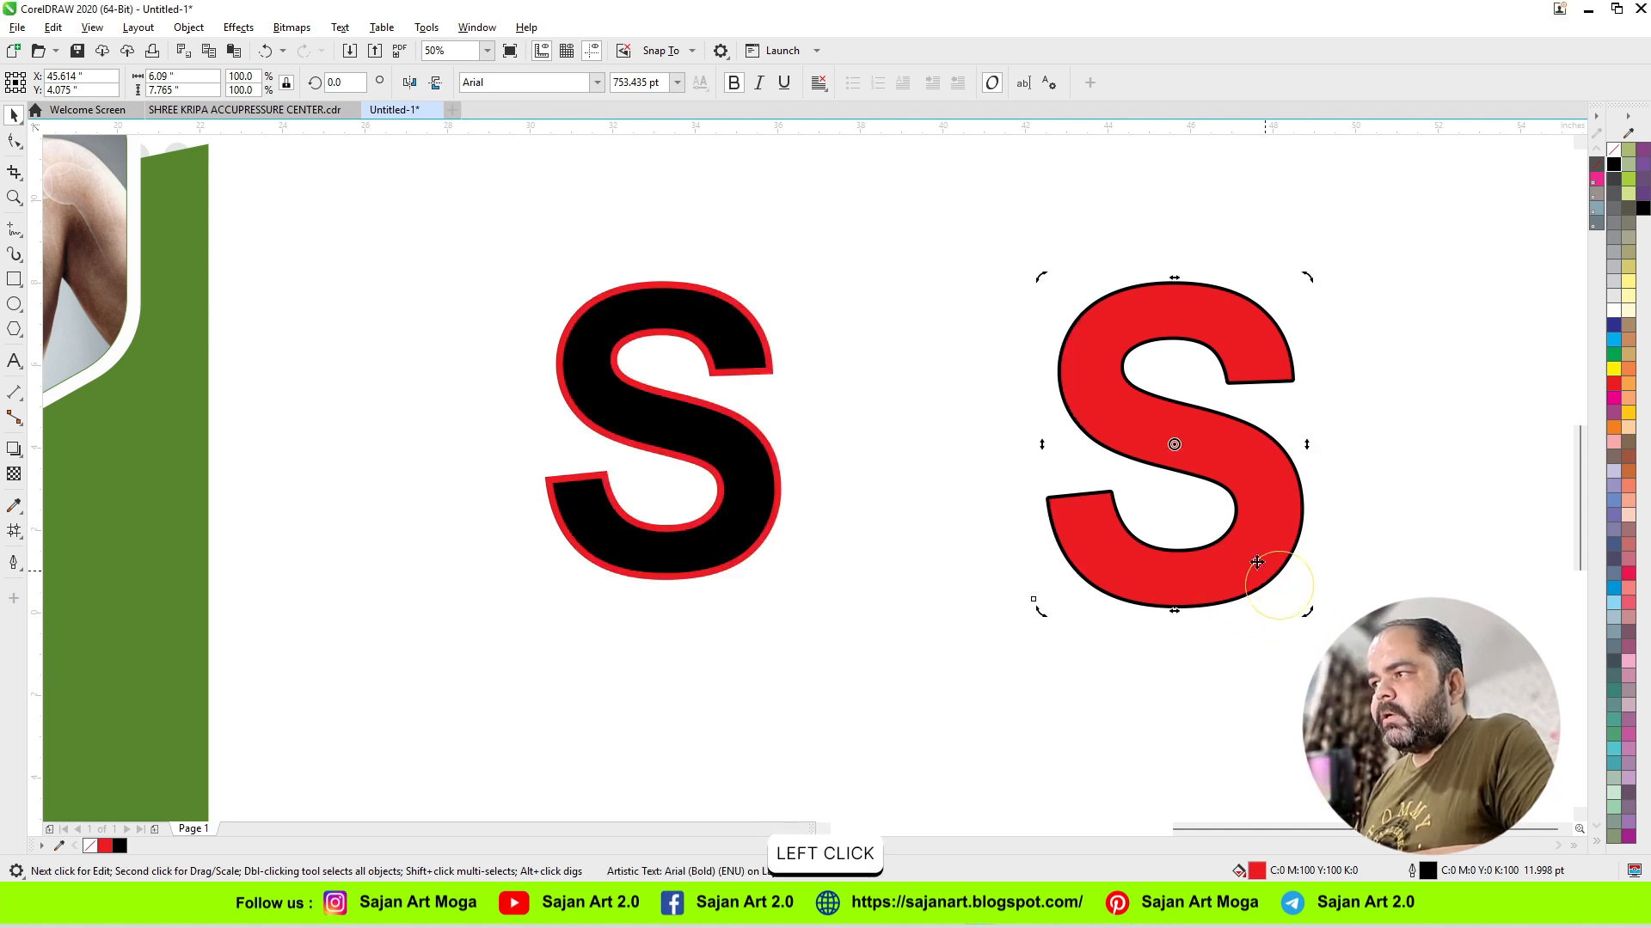
pyautogui.click(1306, 614)
pyautogui.moveTo(1300, 610); pyautogui.dragTo(1272, 674)
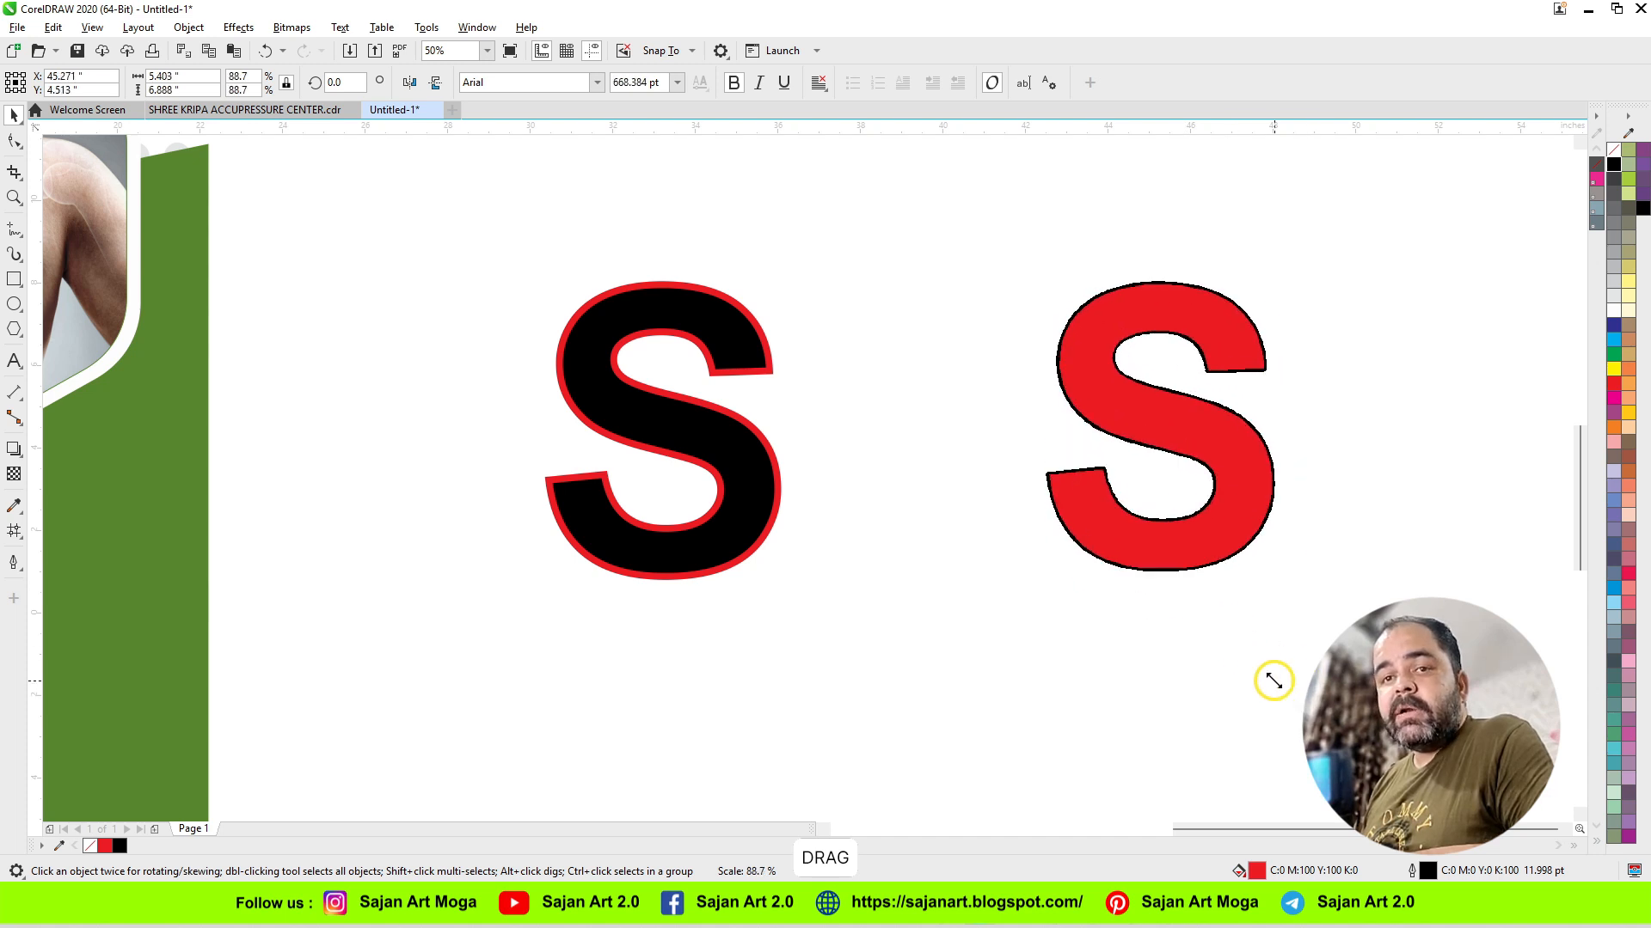
# Step: Delete both outlined letter S samples beside the banner
pyautogui.scroll(-2, 825, 574)
pyautogui.click(1143, 619)
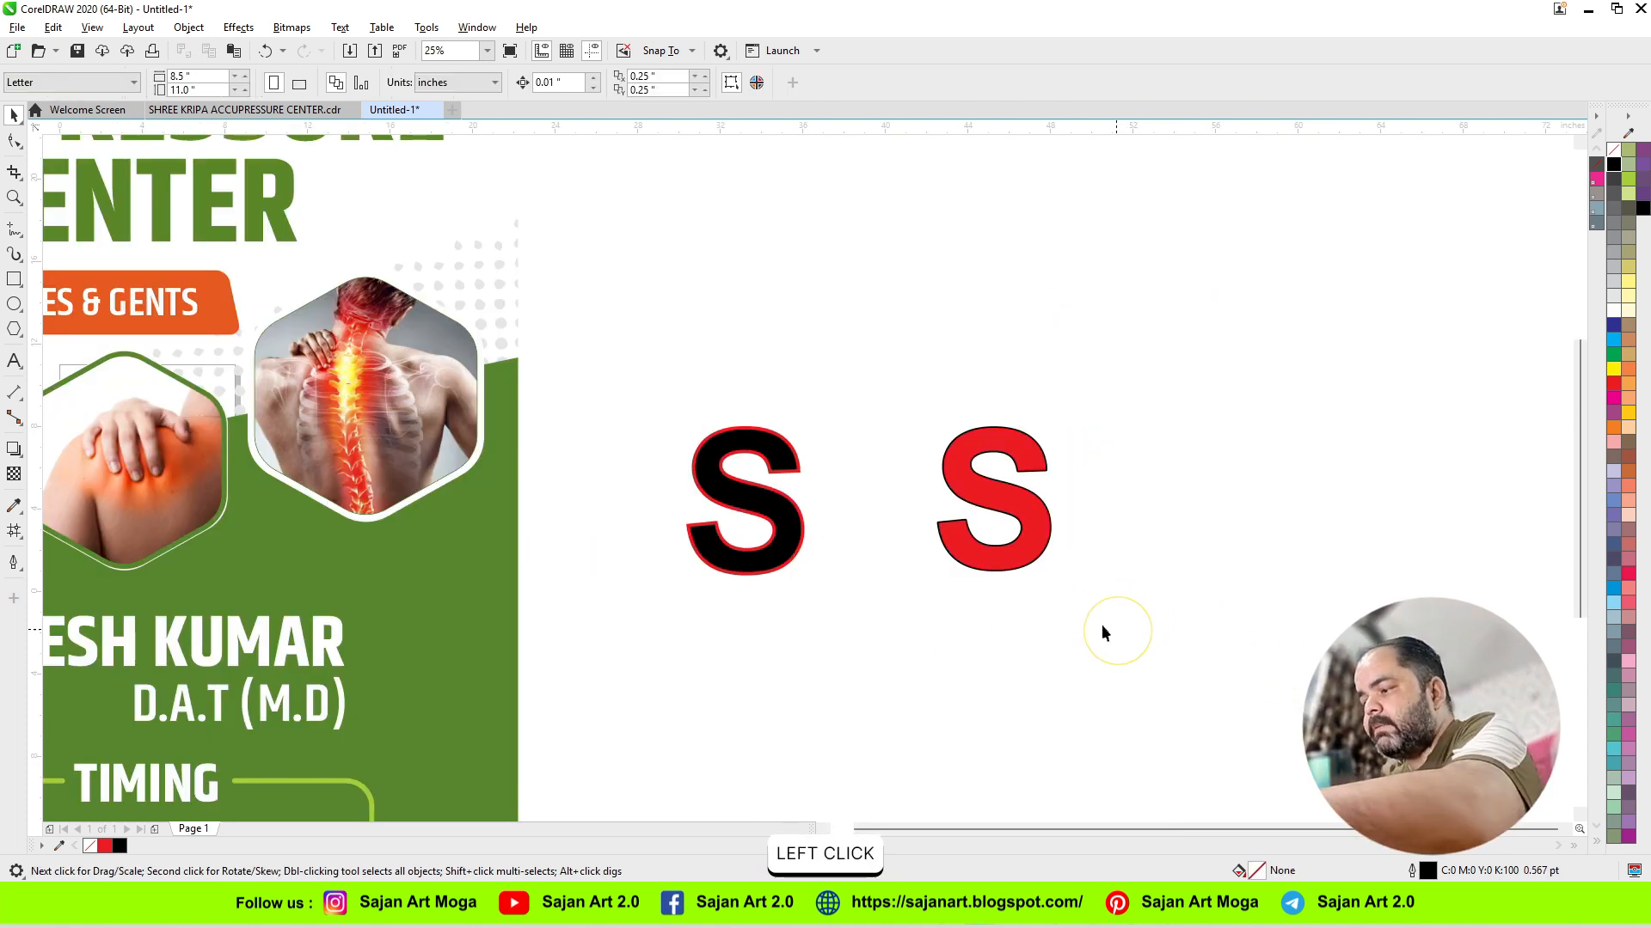
pyautogui.moveTo(1134, 655); pyautogui.dragTo(634, 404)
pyautogui.press('Num_Lock')
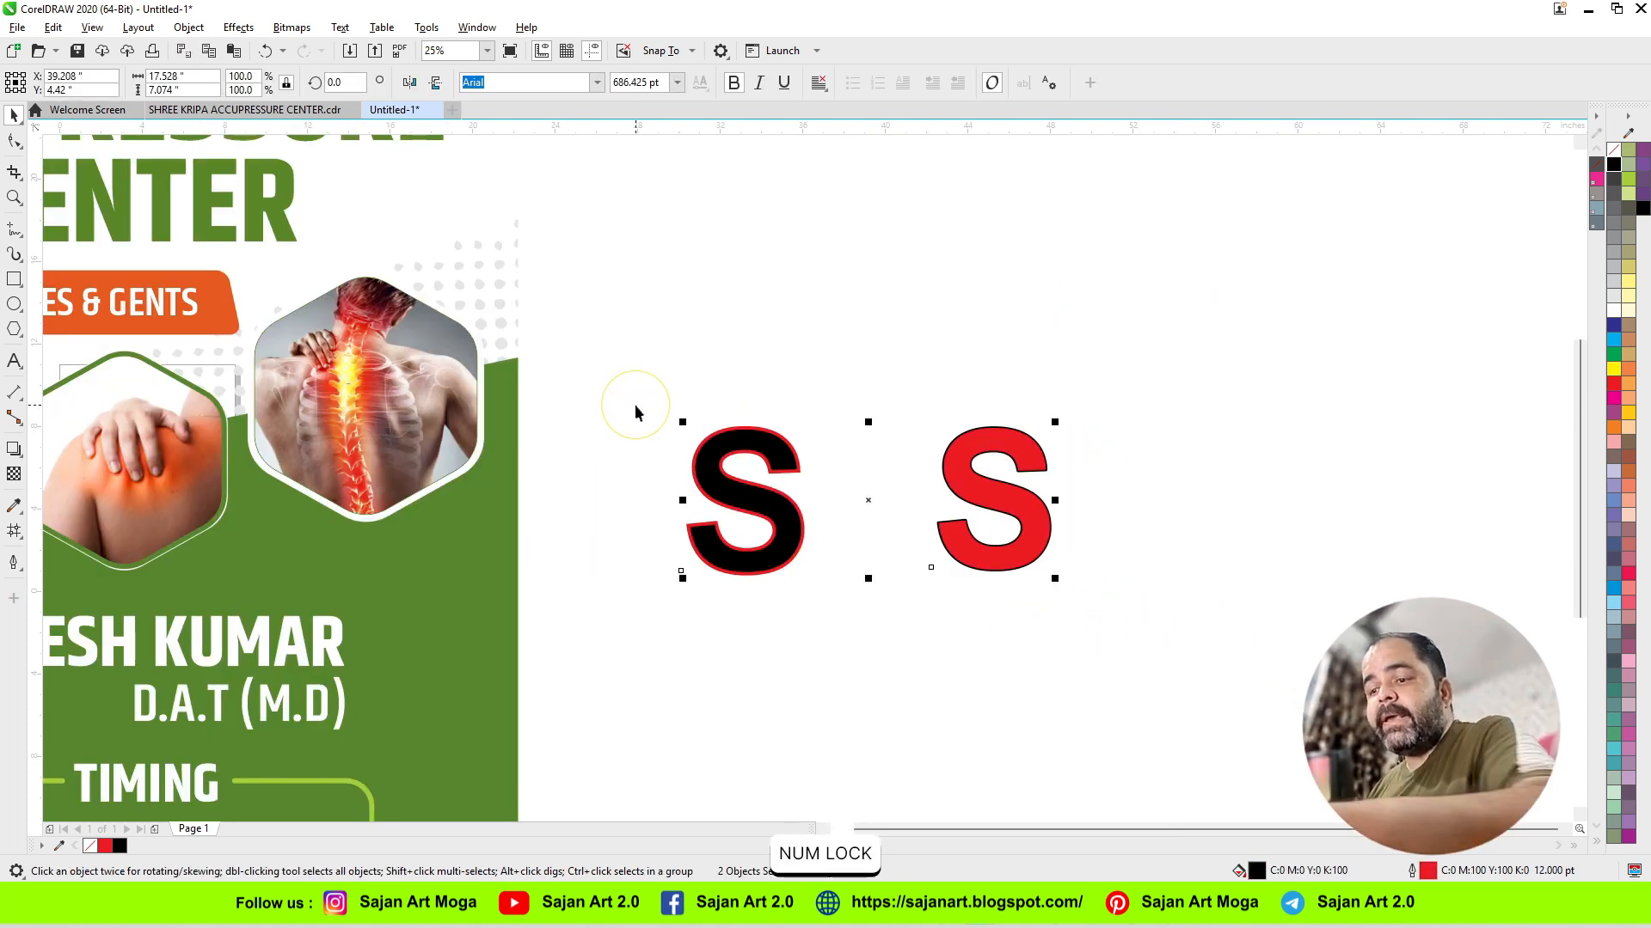
pyautogui.press('F4')
pyautogui.press('Delete')
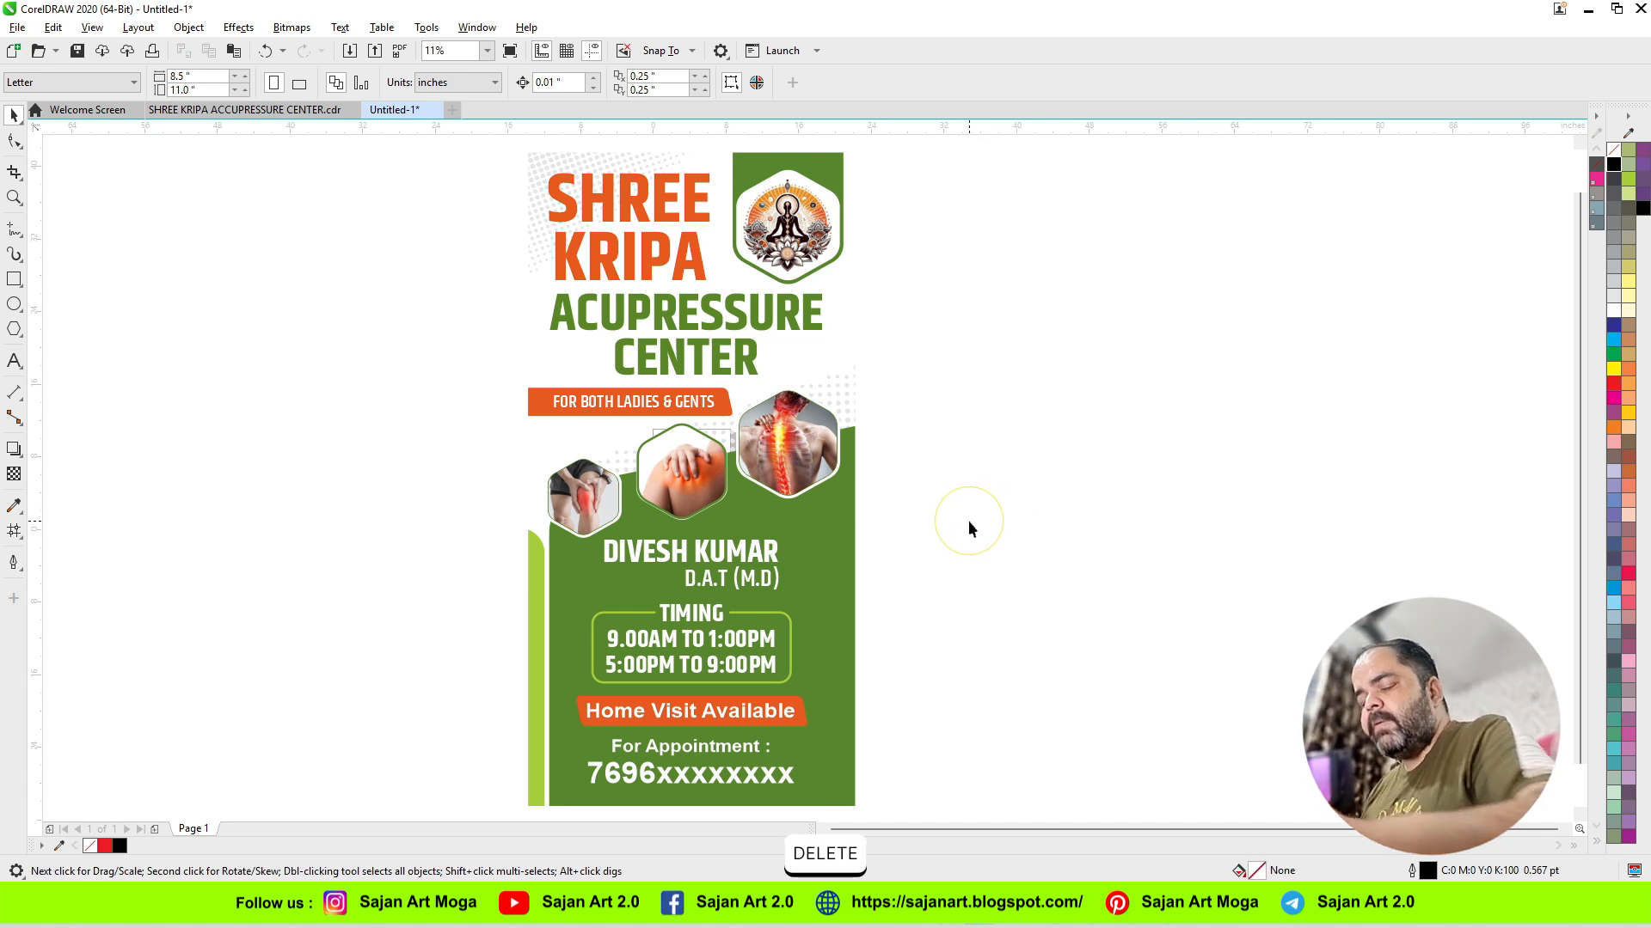
# Step: Group all the banner's objects and resize the group proportionally to 3 by 6 inches
pyautogui.hotkey('ctrl', 'a')
pyautogui.click(163, 76)
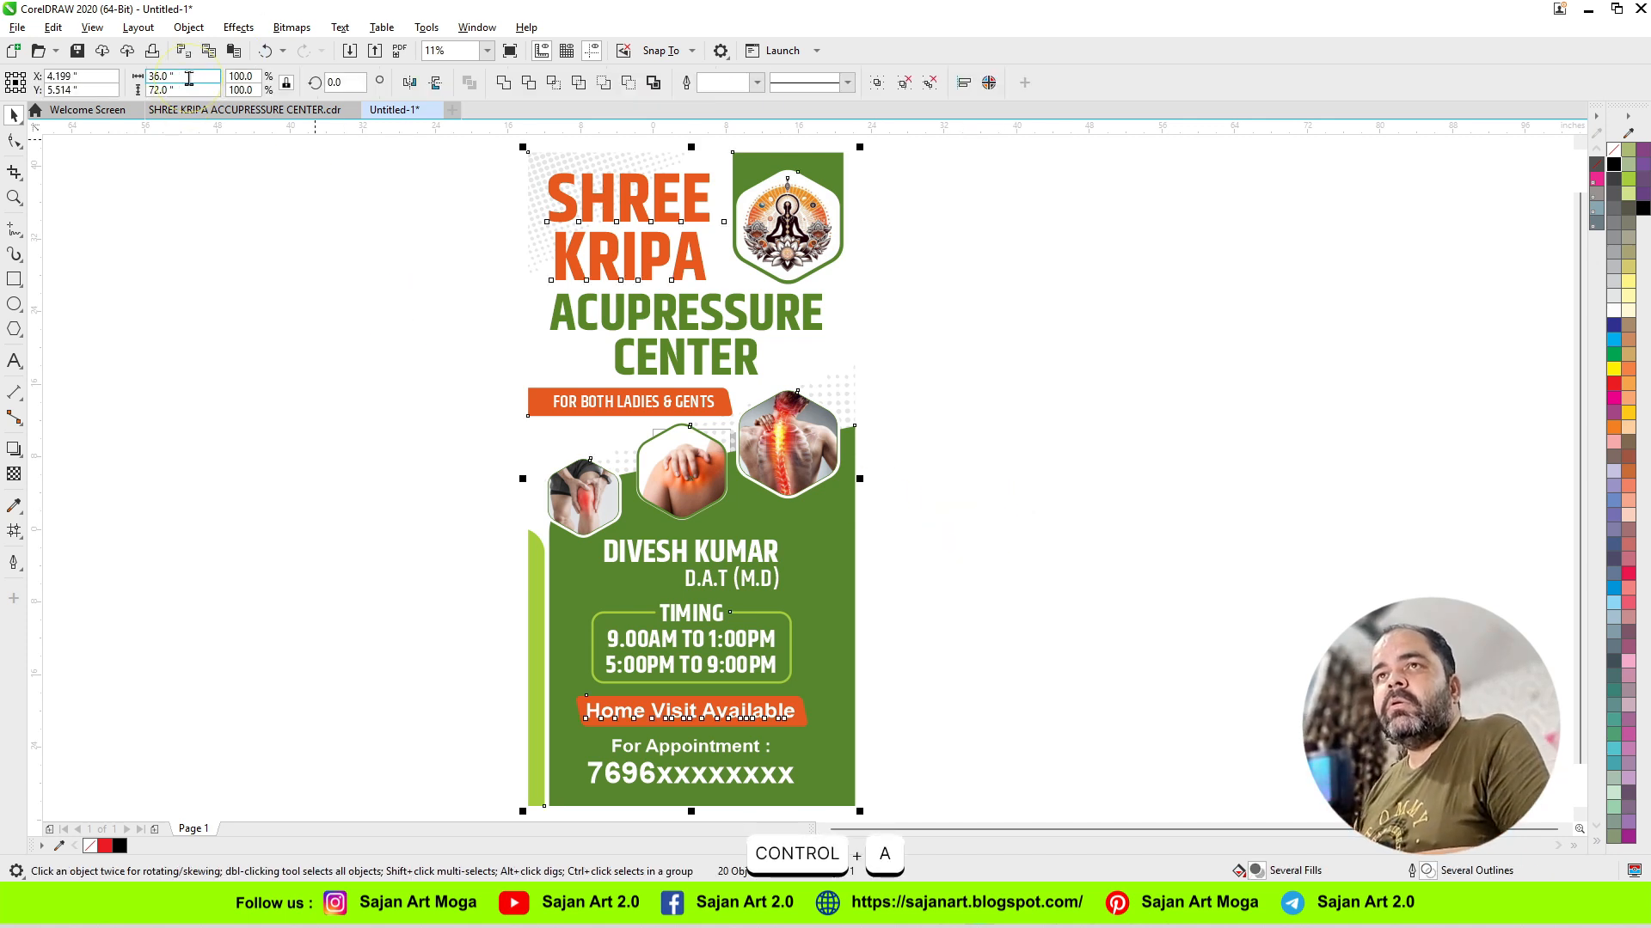
pyautogui.press('pagedown')
pyautogui.press('Return')
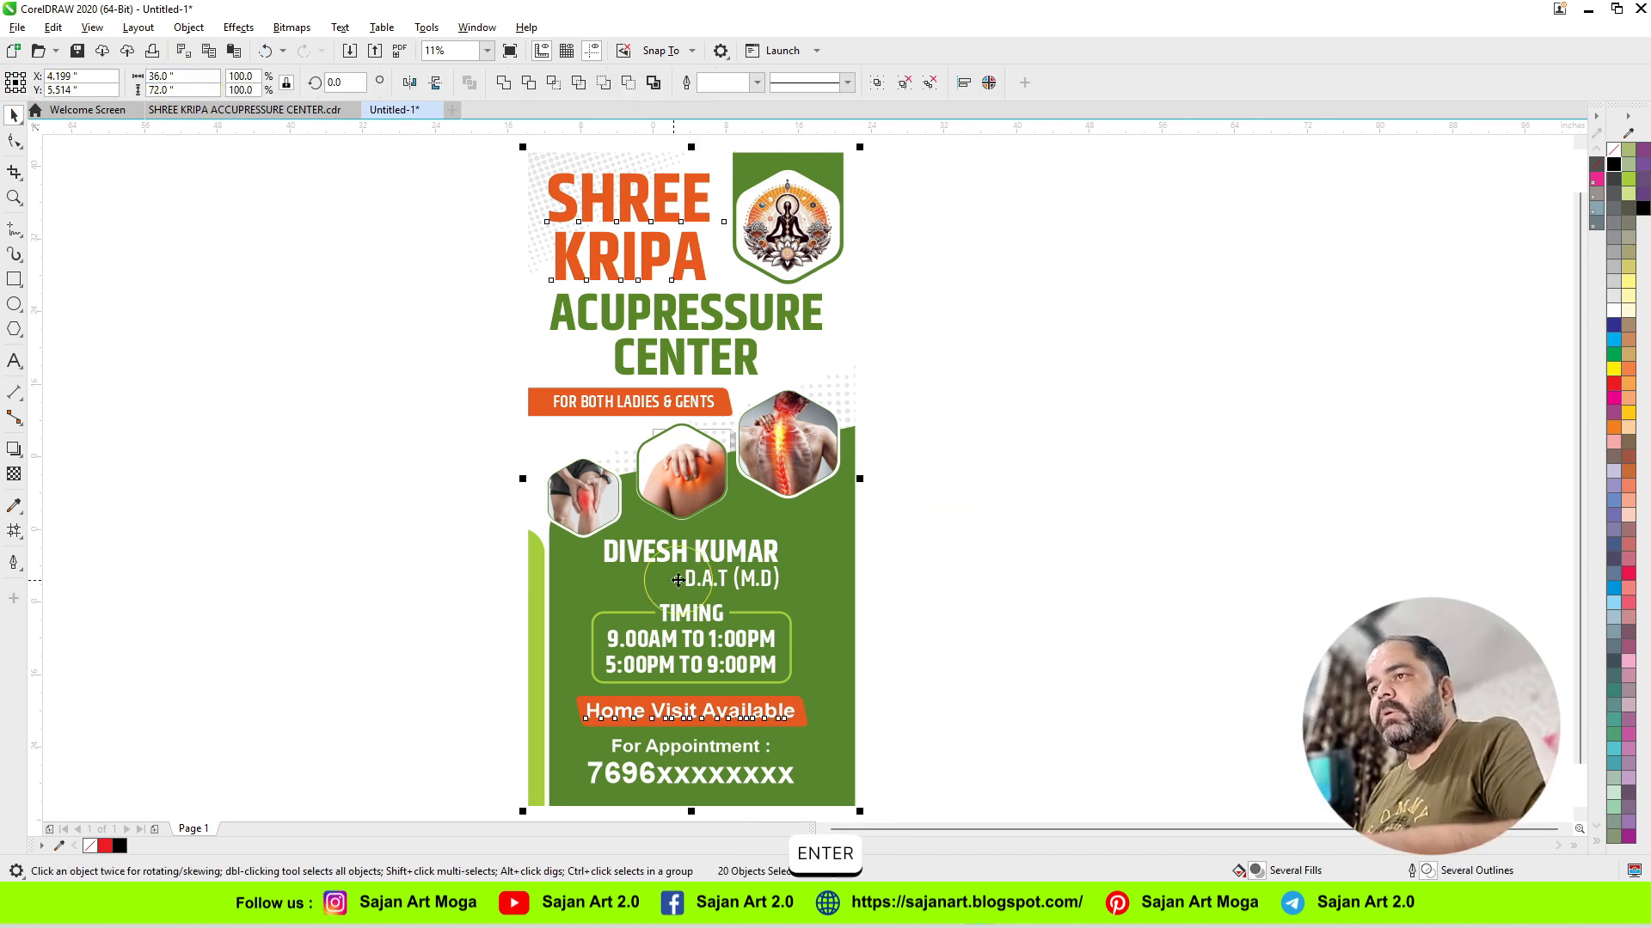
pyautogui.click(176, 90)
pyautogui.moveTo(207, 79); pyautogui.dragTo(147, 77)
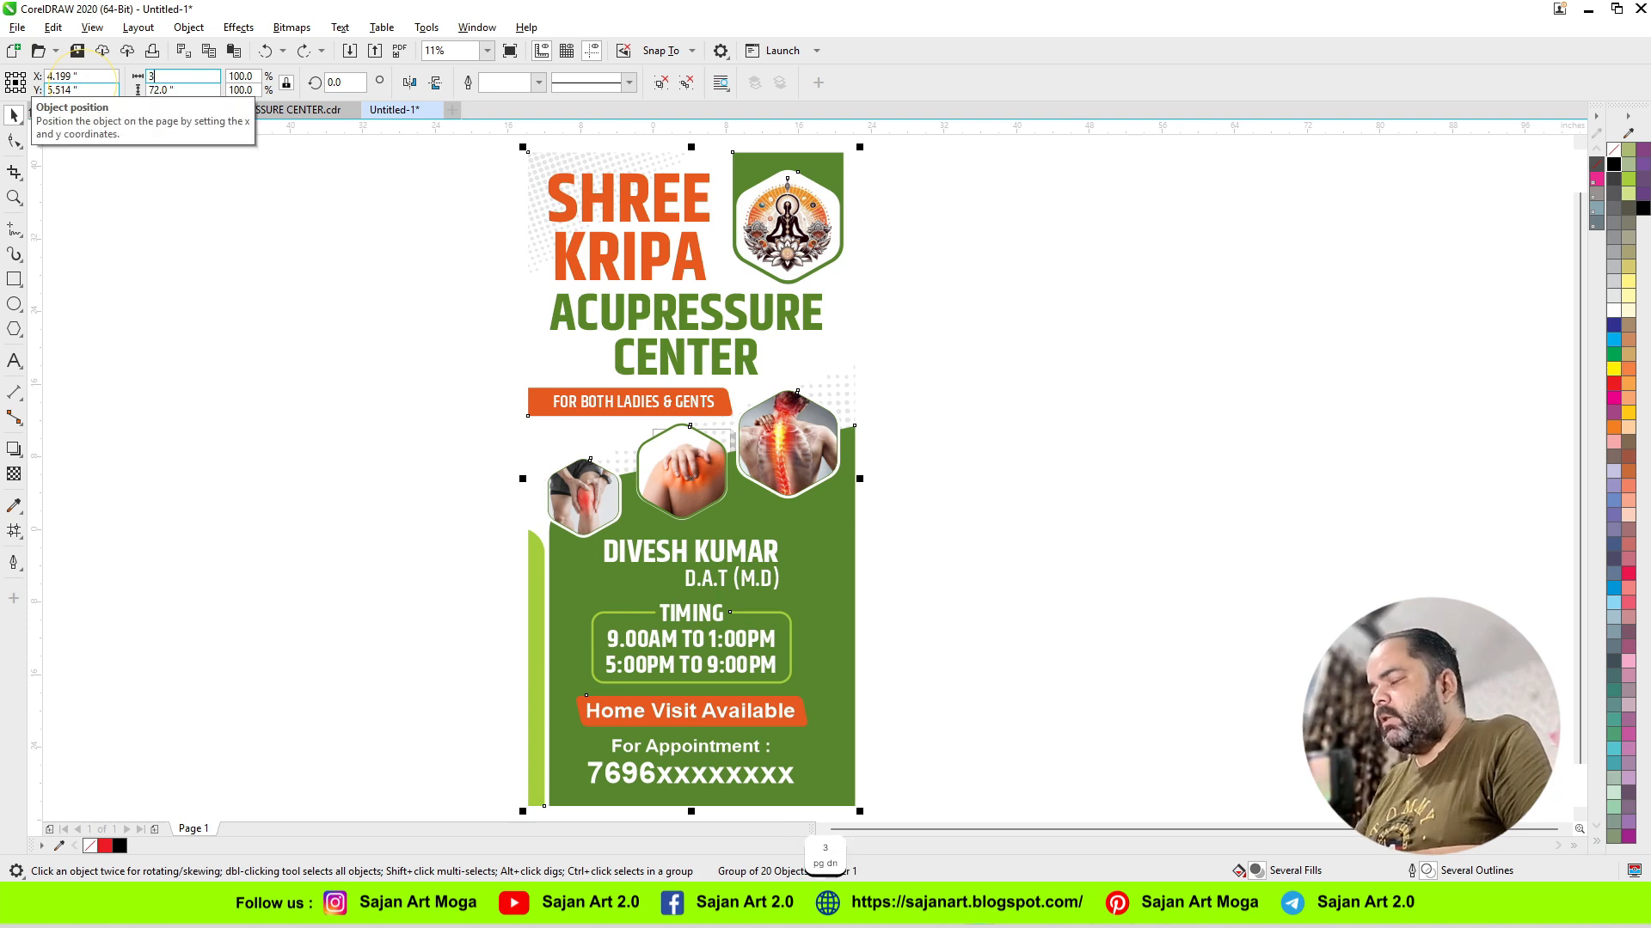
pyautogui.write('3')
pyautogui.press('Return')
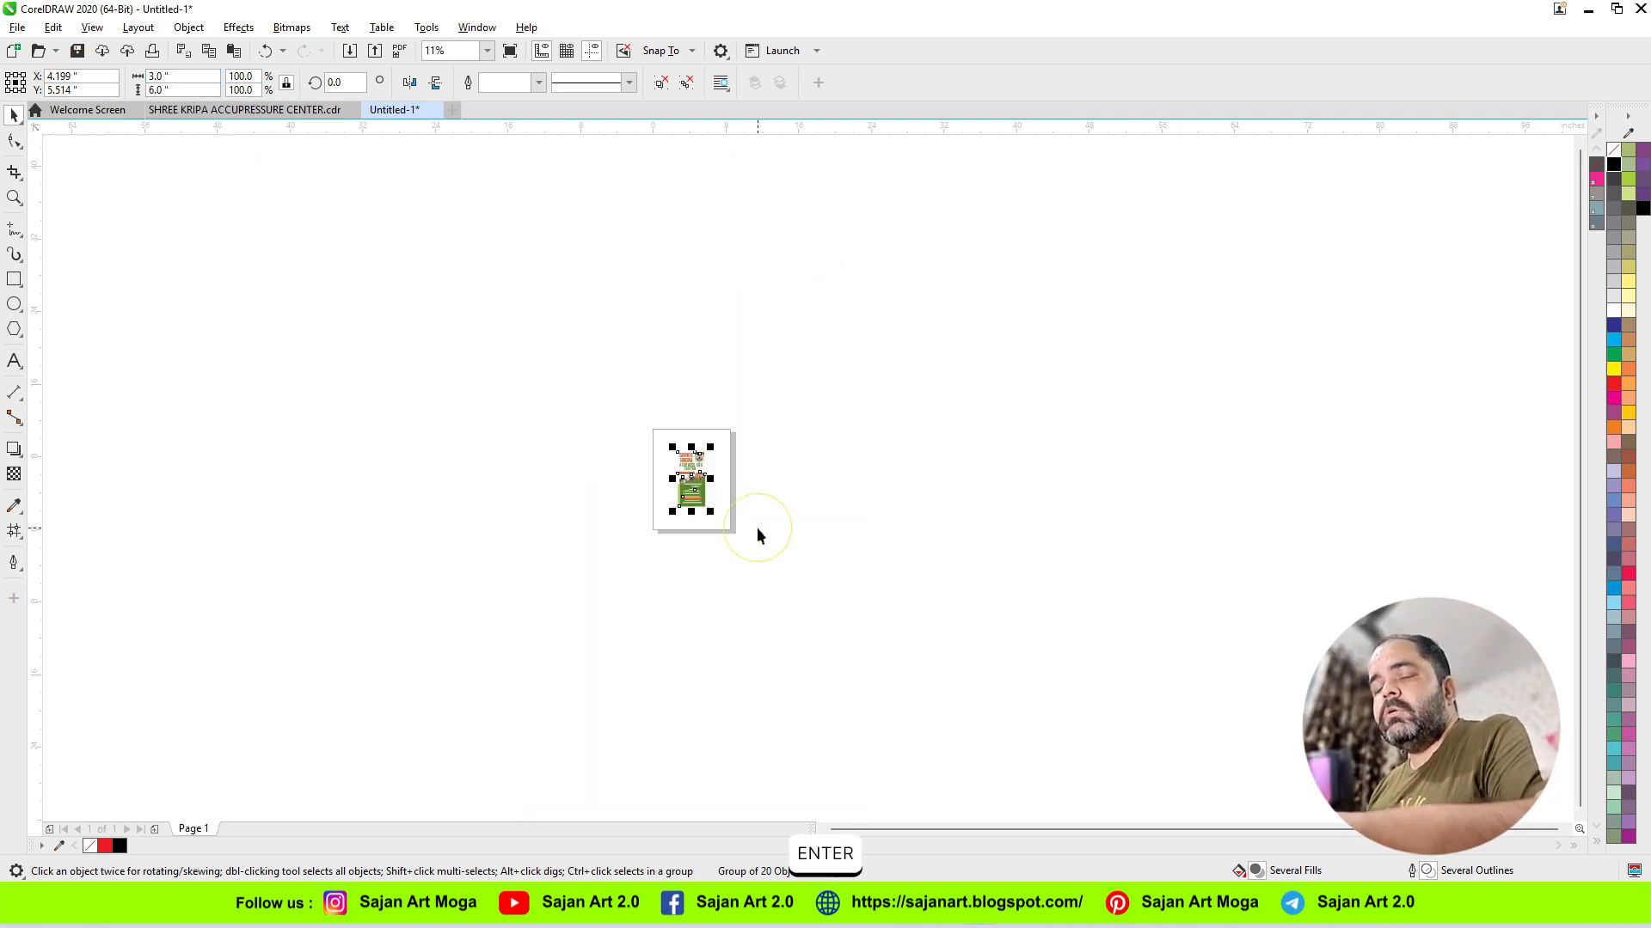
pyautogui.press('F4')
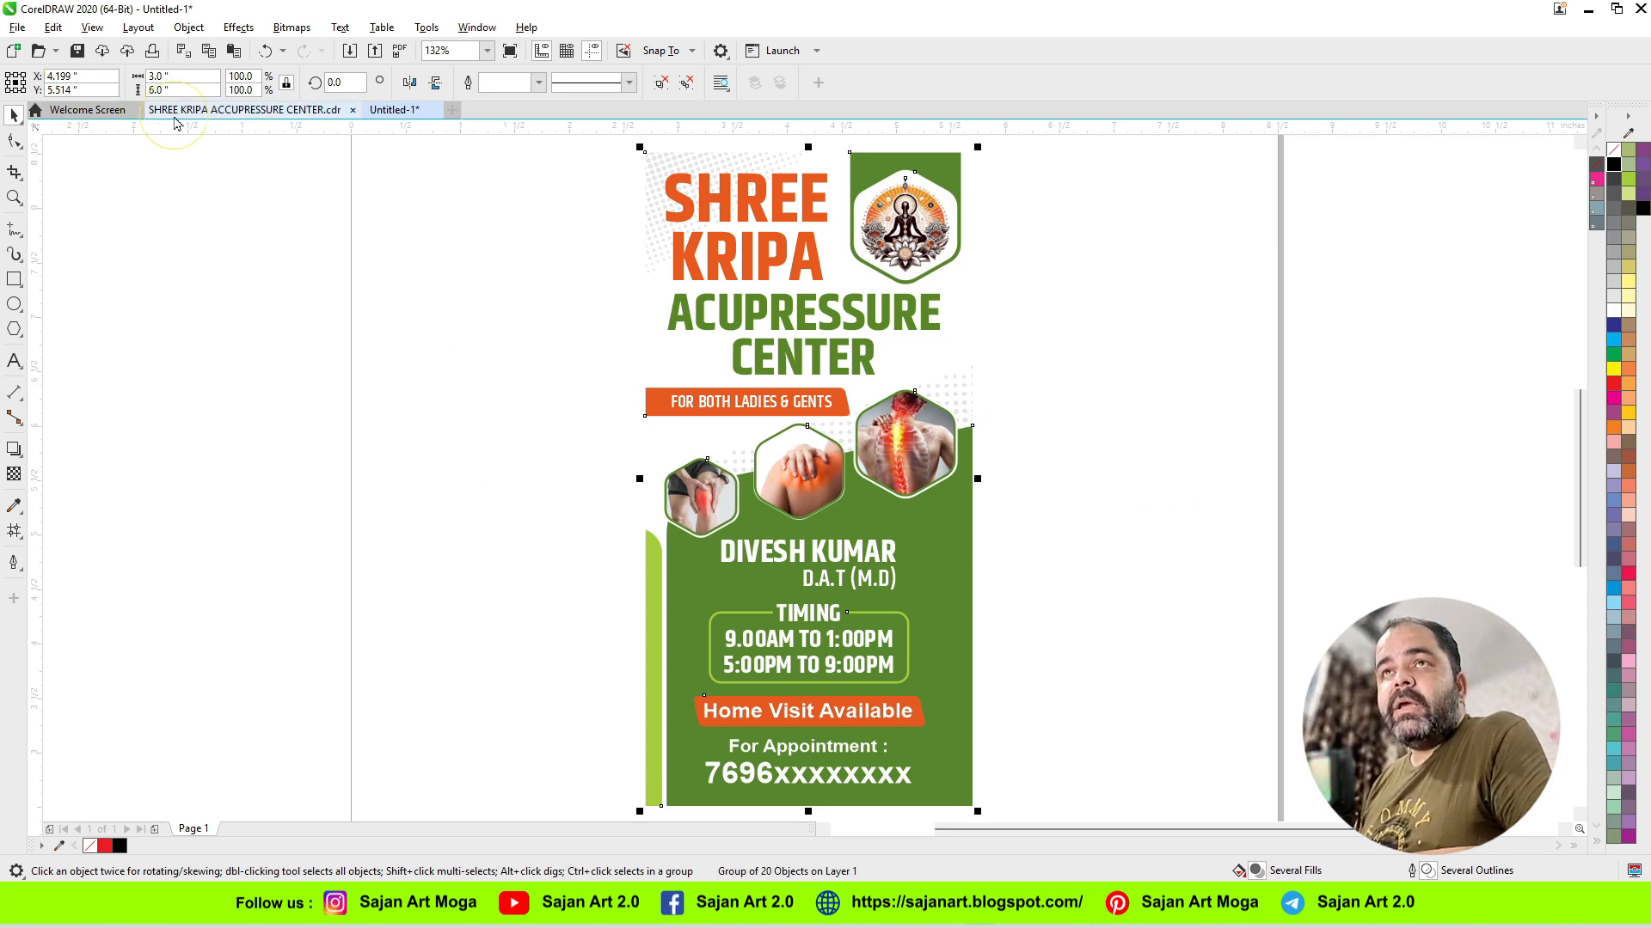
# Step: Review the bitmap conversion settings for an uncompressed TIFF export of the banner named A, and cancel the export
pyautogui.click(17, 26)
pyautogui.click(45, 331)
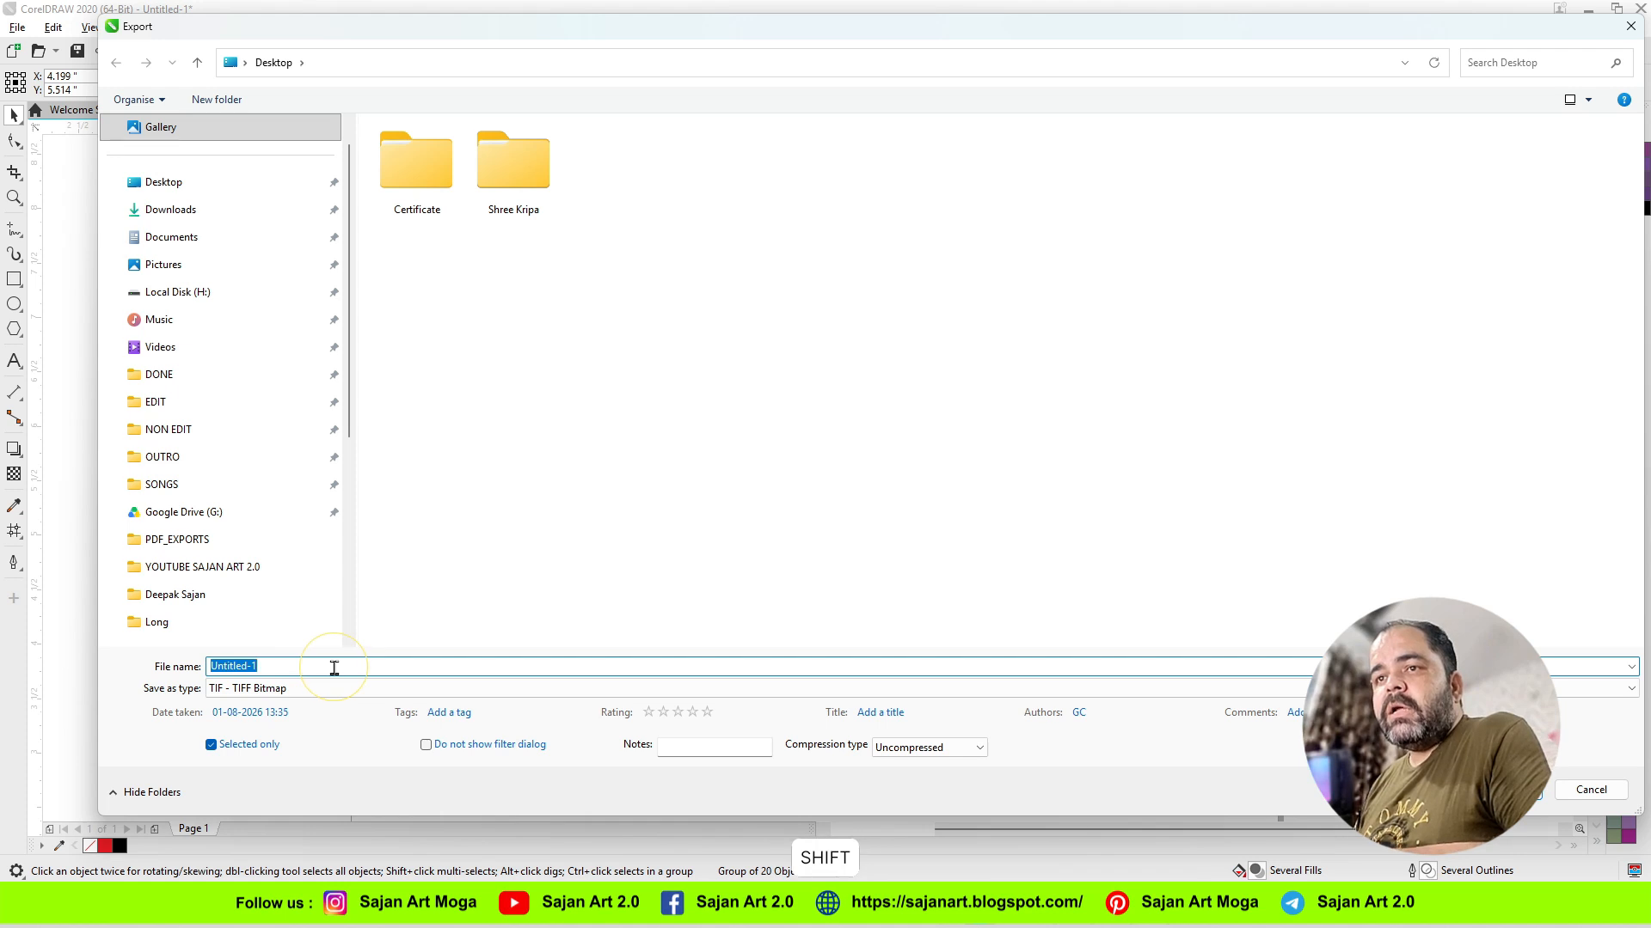
pyautogui.write('A')
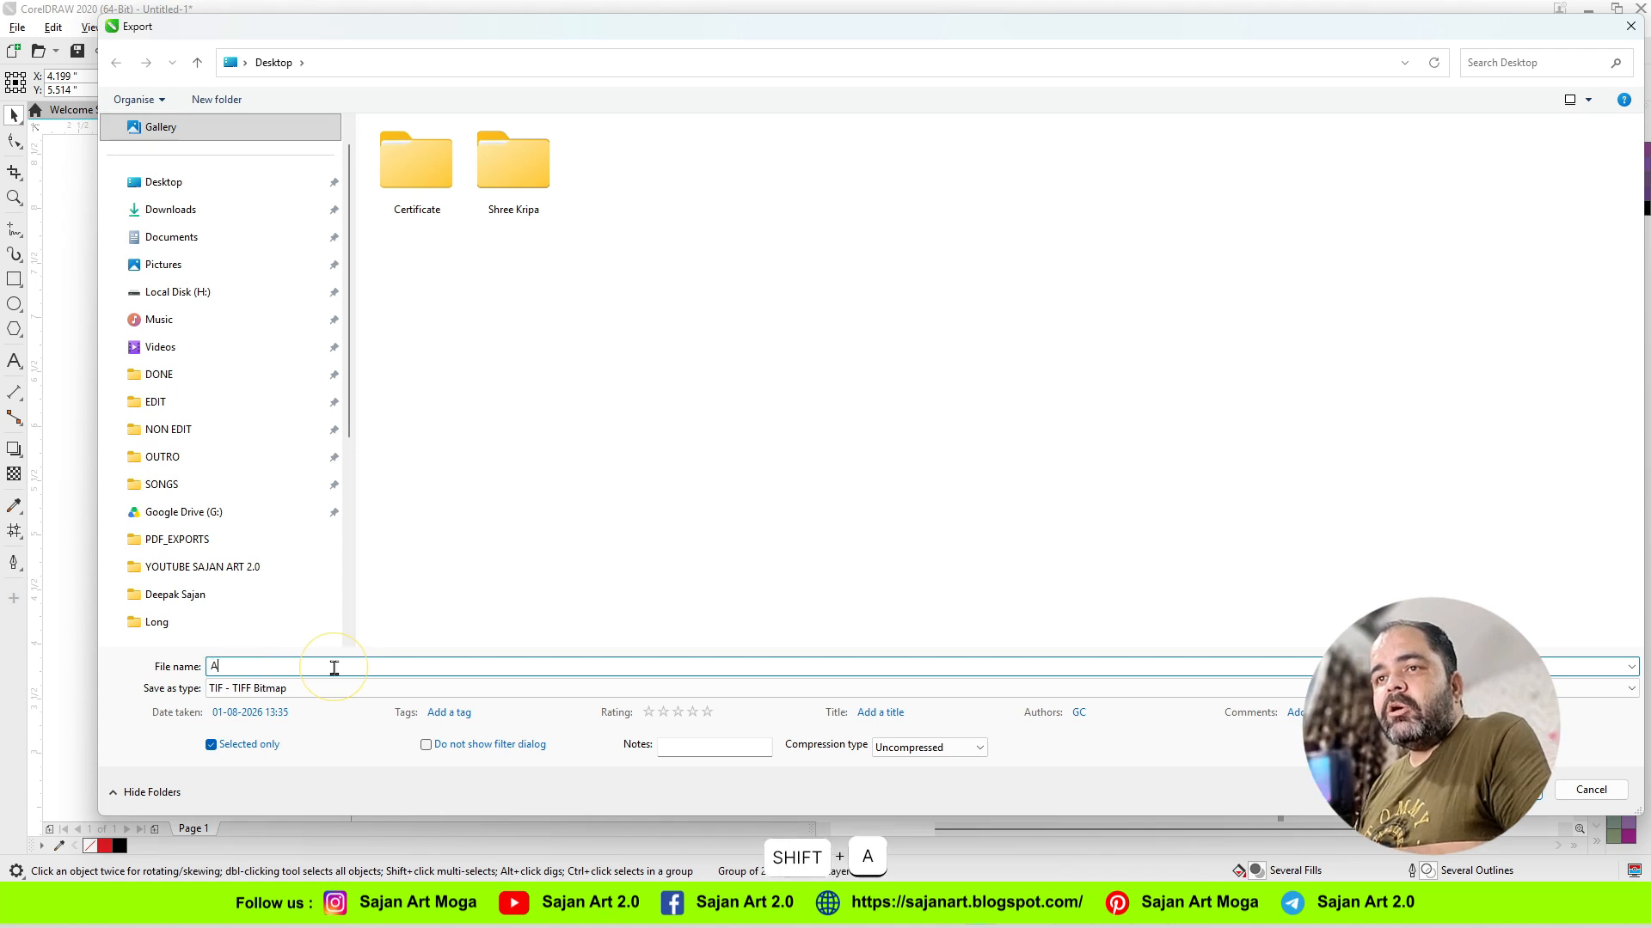
pyautogui.click(936, 754)
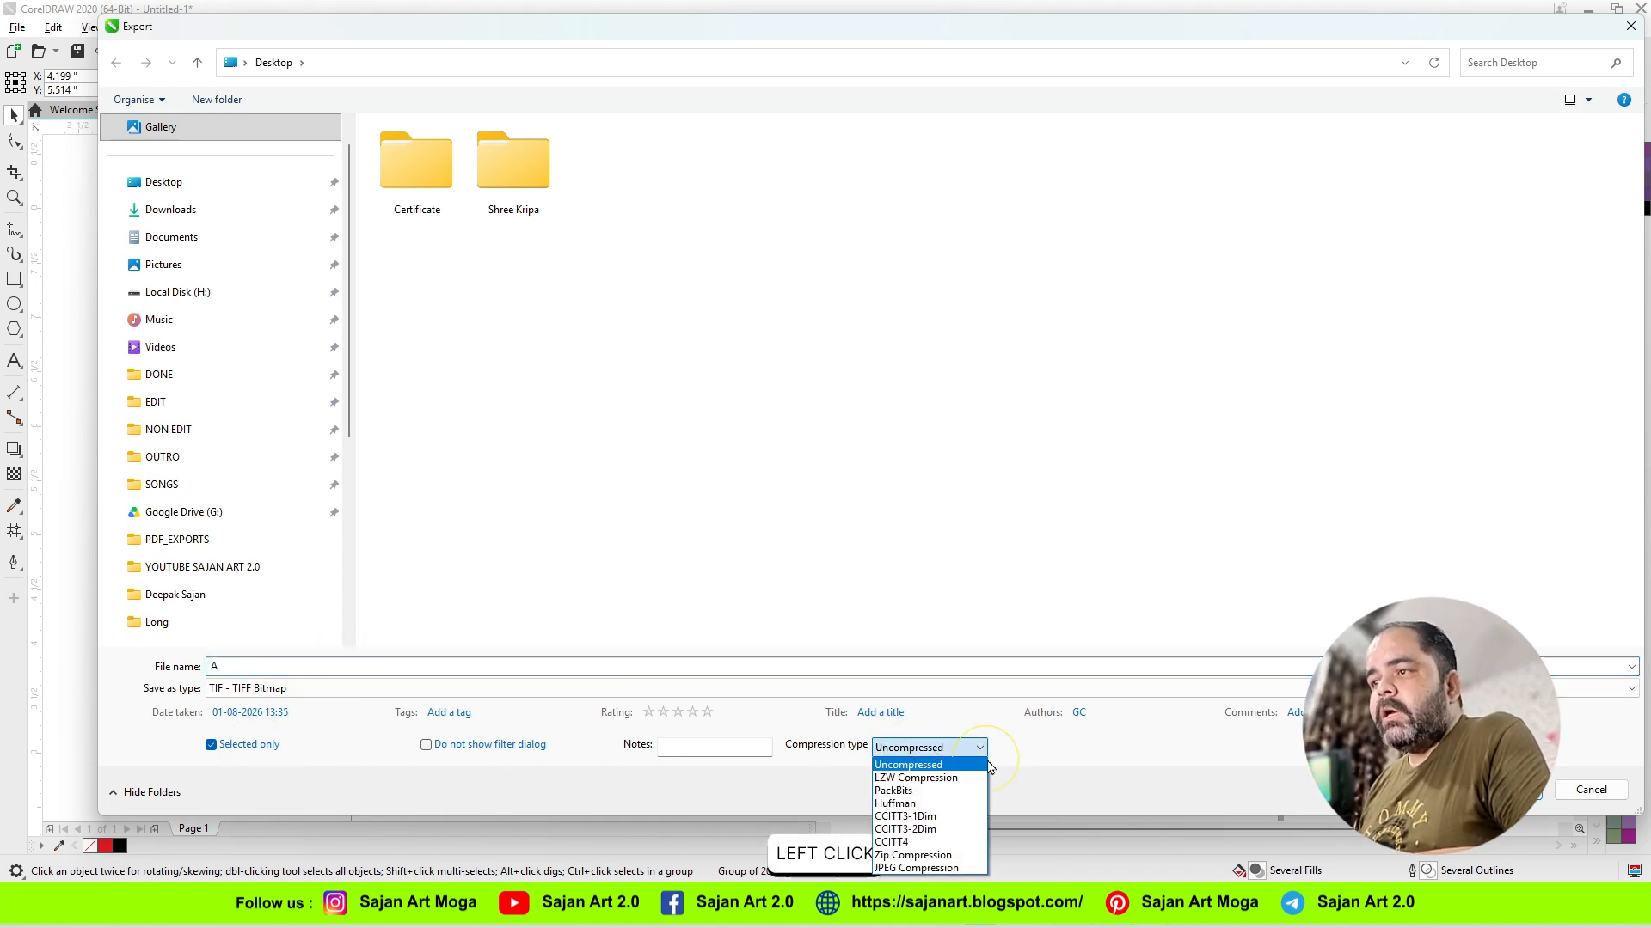
pyautogui.click(972, 765)
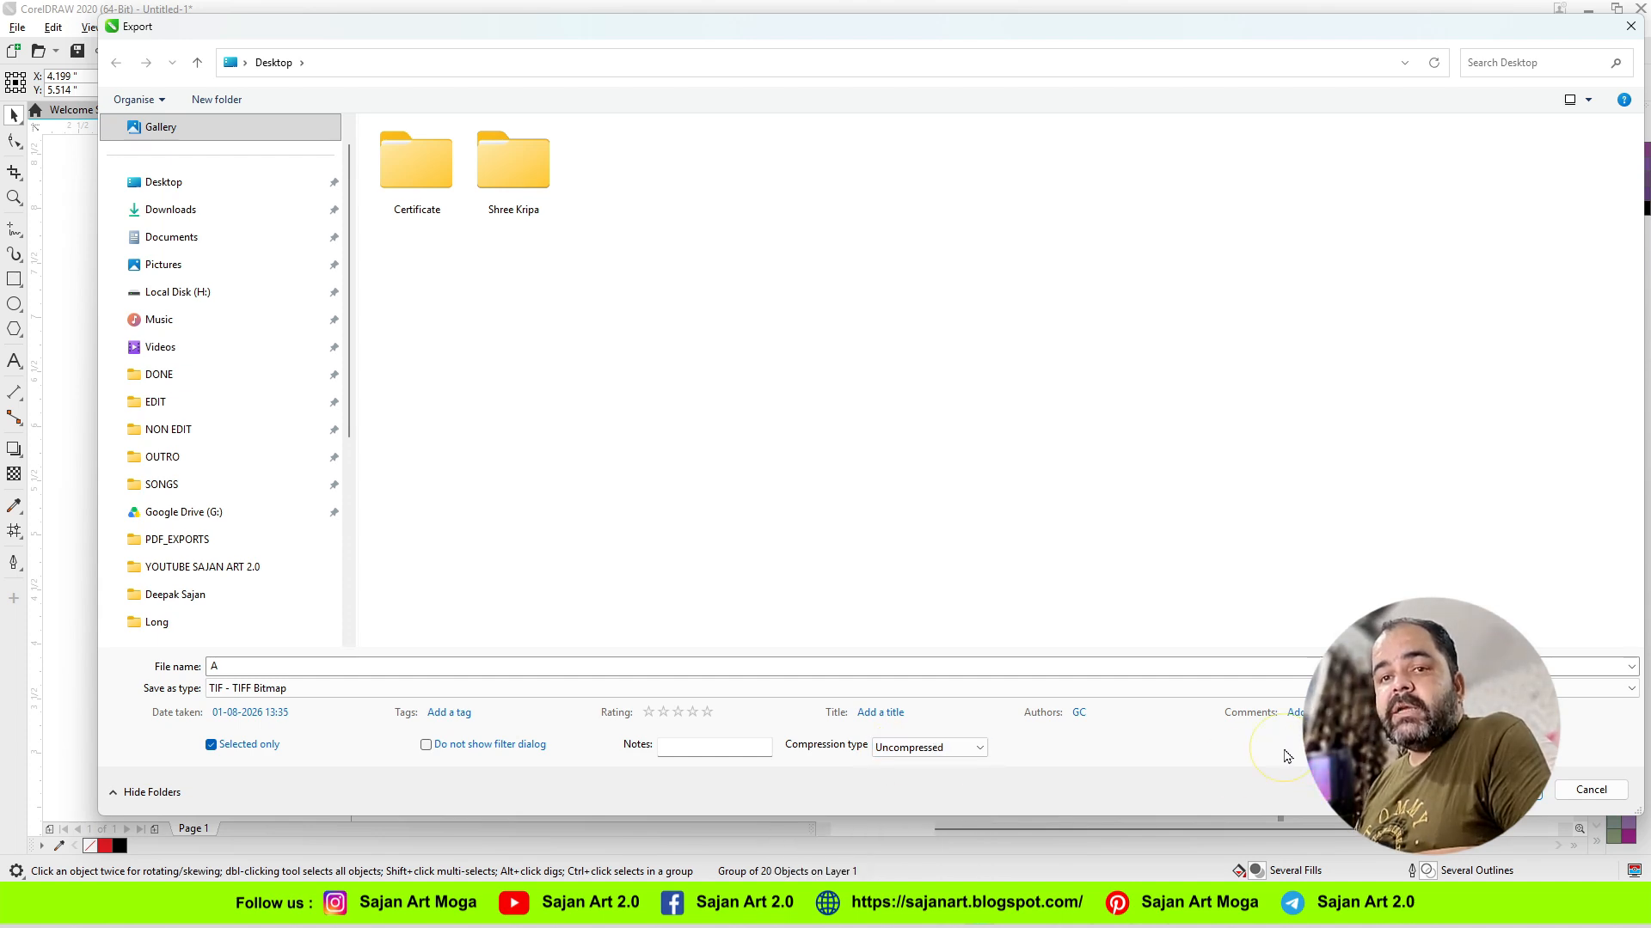
pyautogui.click(1505, 790)
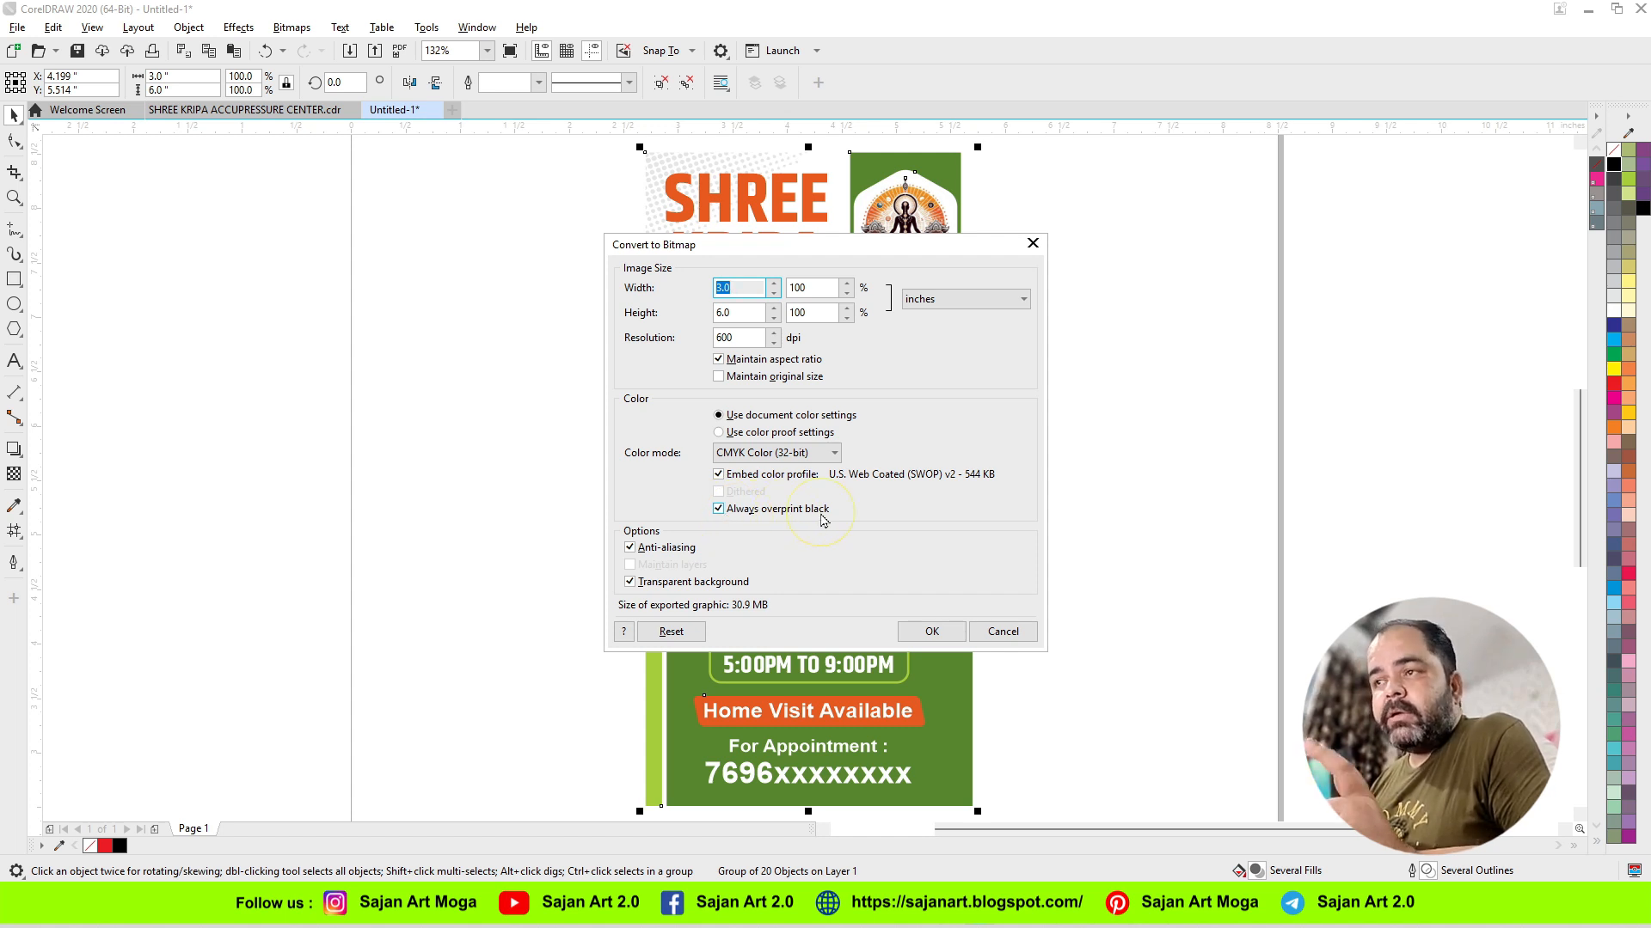
pyautogui.click(1003, 636)
pyautogui.click(465, 475)
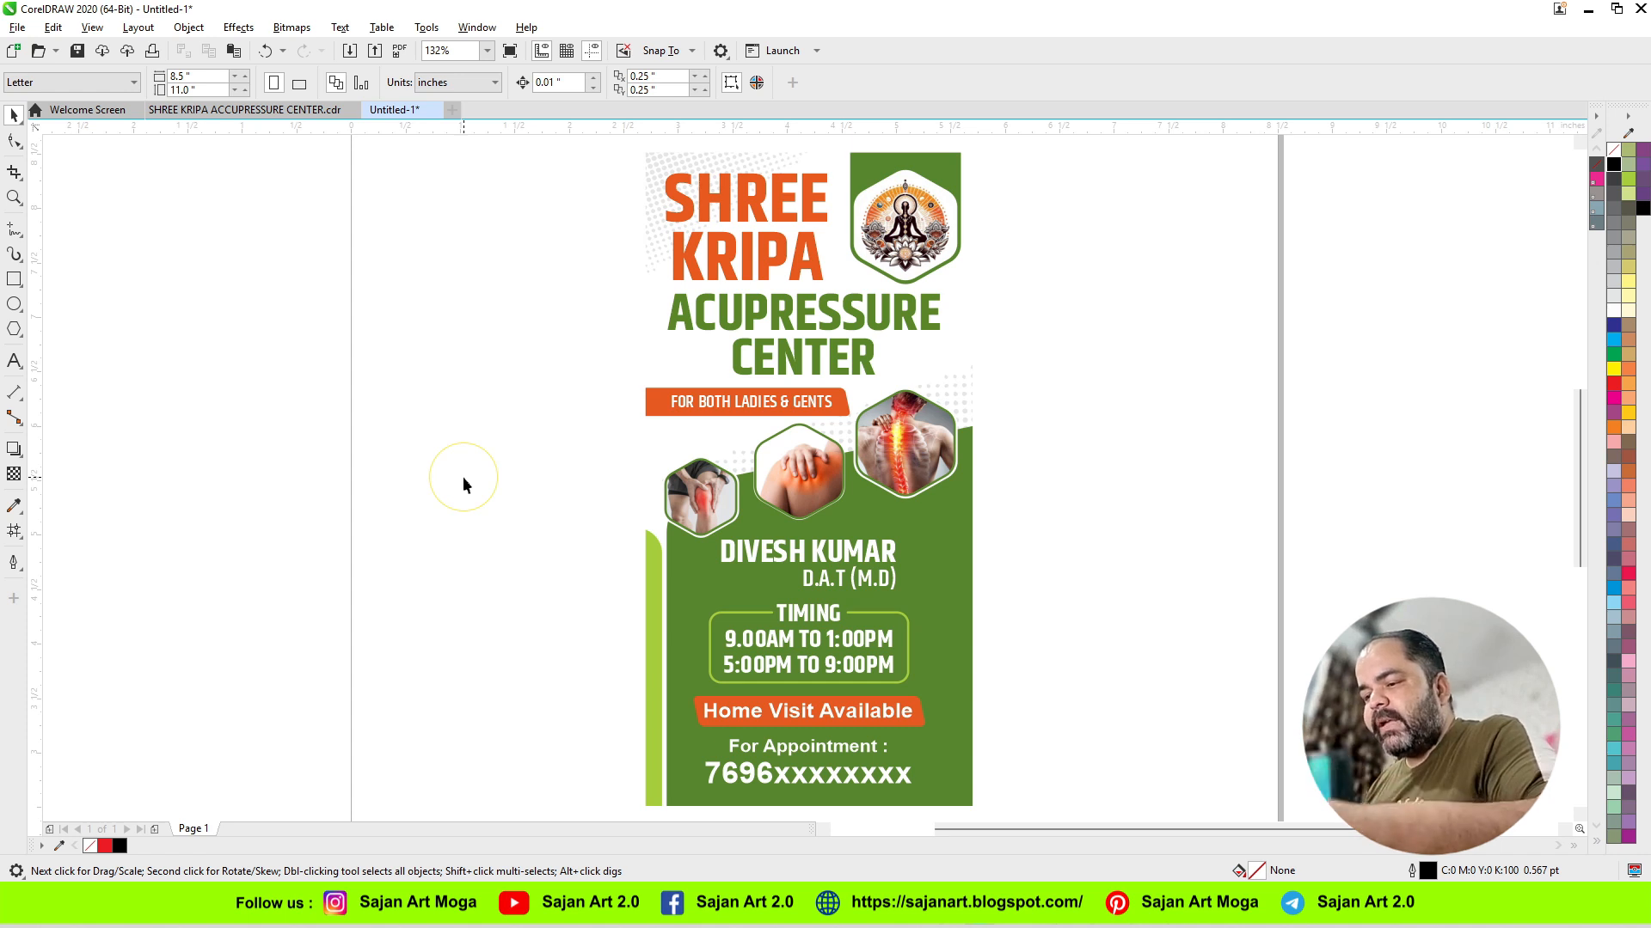
# Step: Draw a yellow square about 1.03 inches wide without an outline beside the banner, and place a copy below it
pyautogui.press('F6')
pyautogui.moveTo(368, 383); pyautogui.dragTo(482, 496)
pyautogui.press('space')
pyautogui.click(1613, 369)
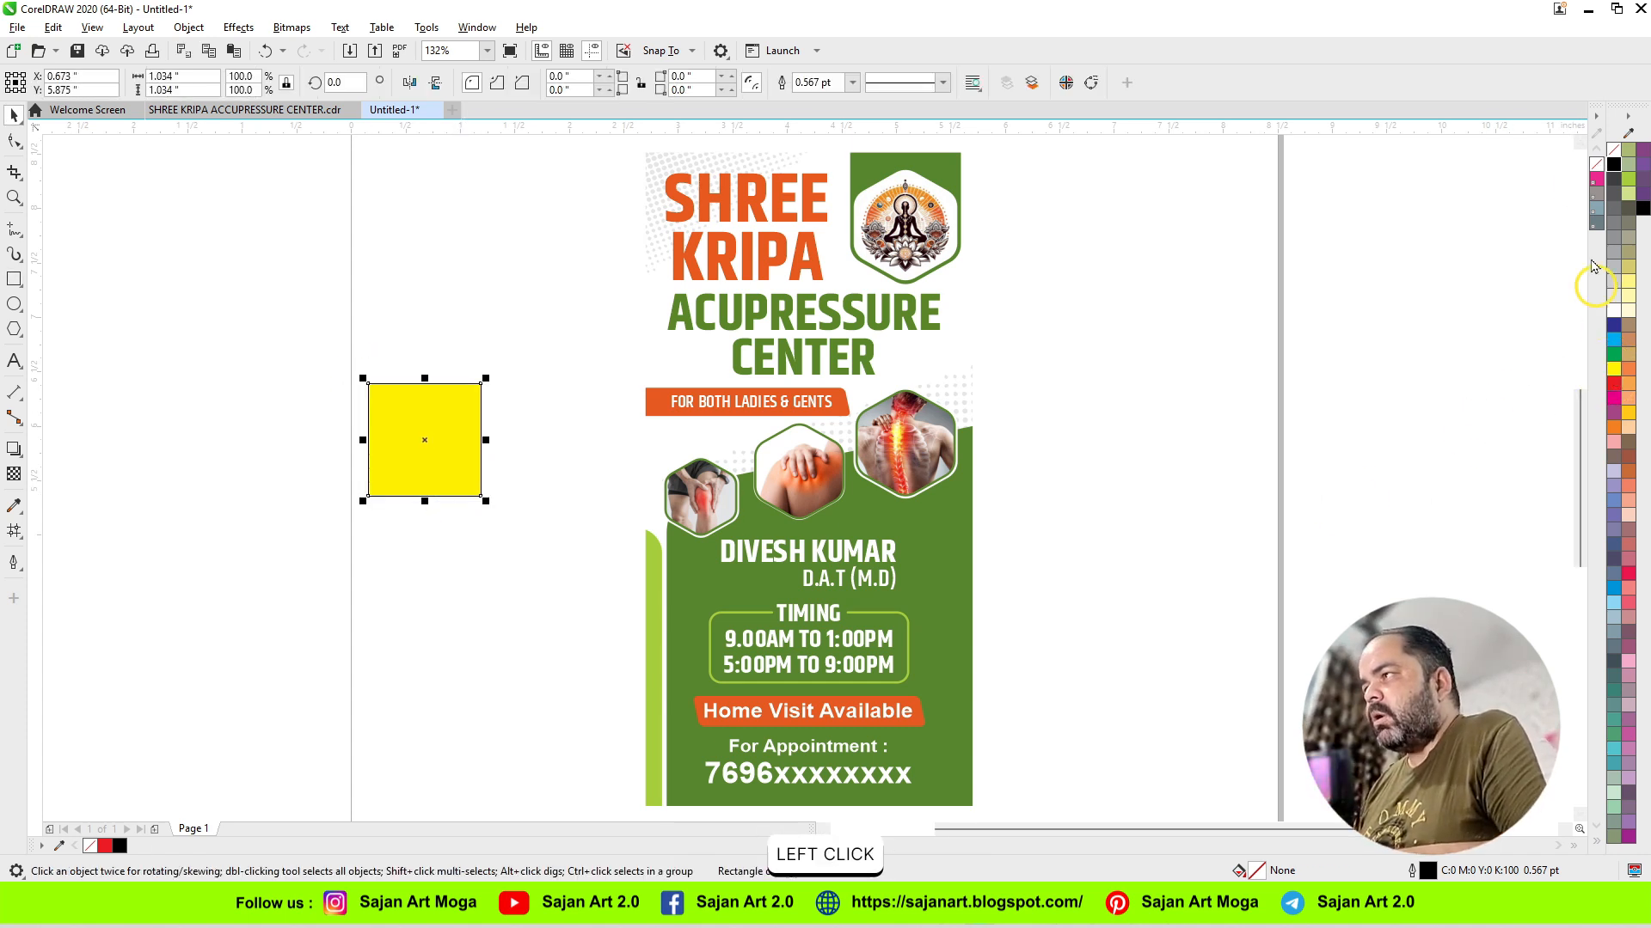
pyautogui.moveTo(453, 457); pyautogui.dragTo(461, 599)
pyautogui.rightClick(461, 601)
# Step: Add a bold black Arial letter S and center it on the upper yellow square
pyautogui.press('F2')
pyautogui.moveTo(332, 368); pyautogui.dragTo(787, 722)
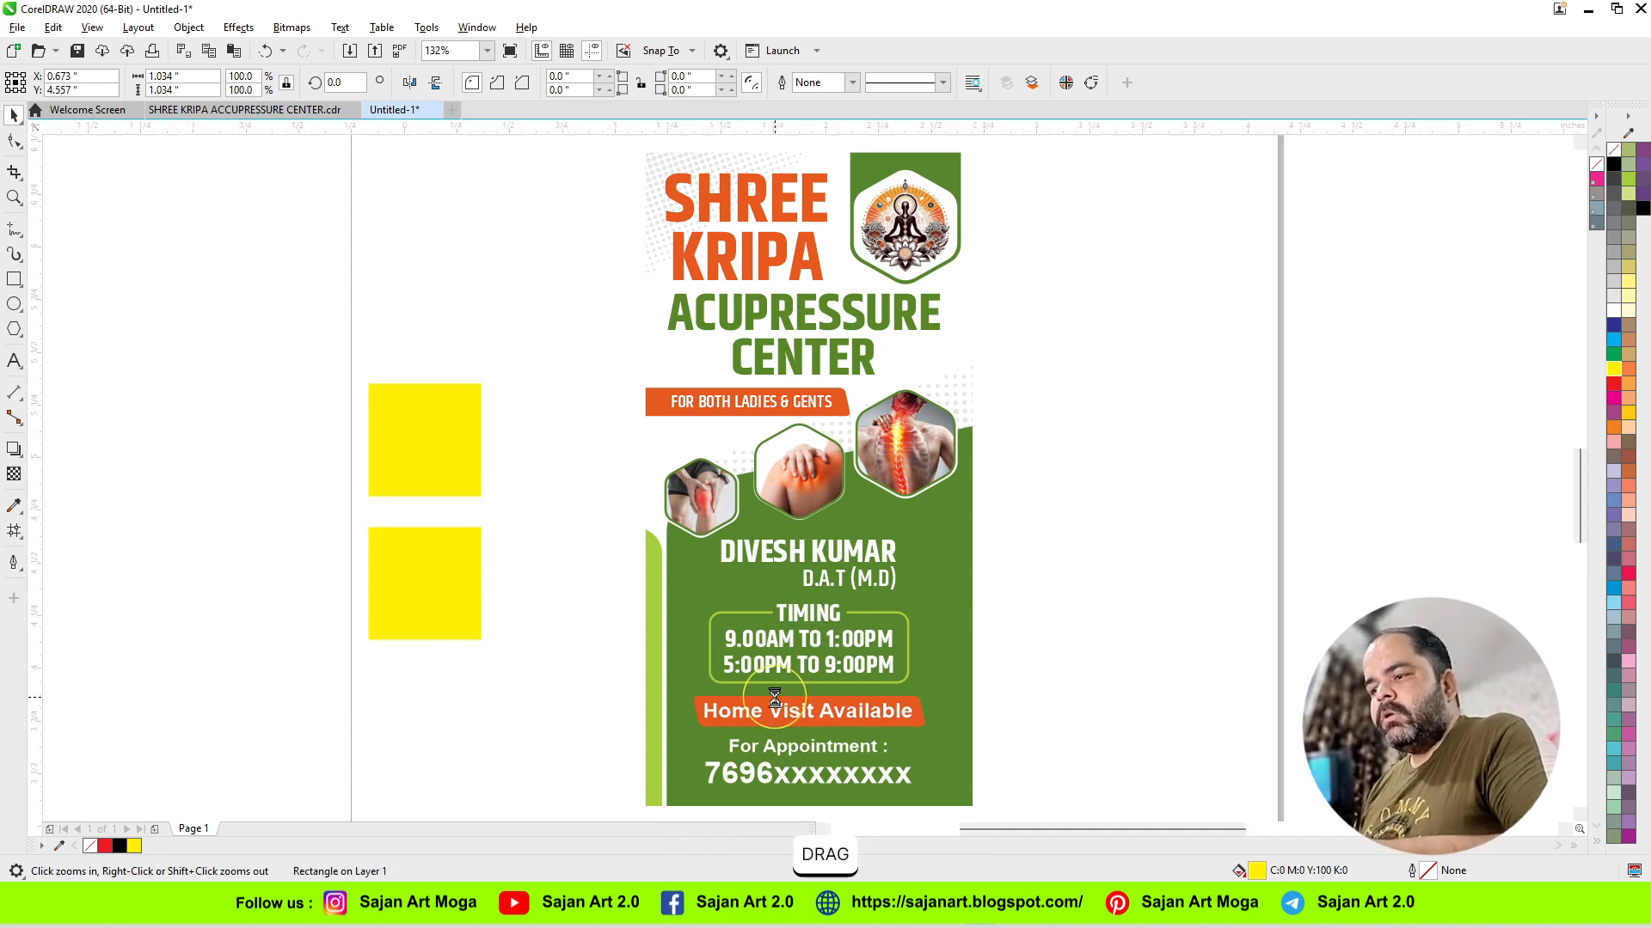
pyautogui.press('F8')
pyautogui.click(510, 277)
pyautogui.write('S')
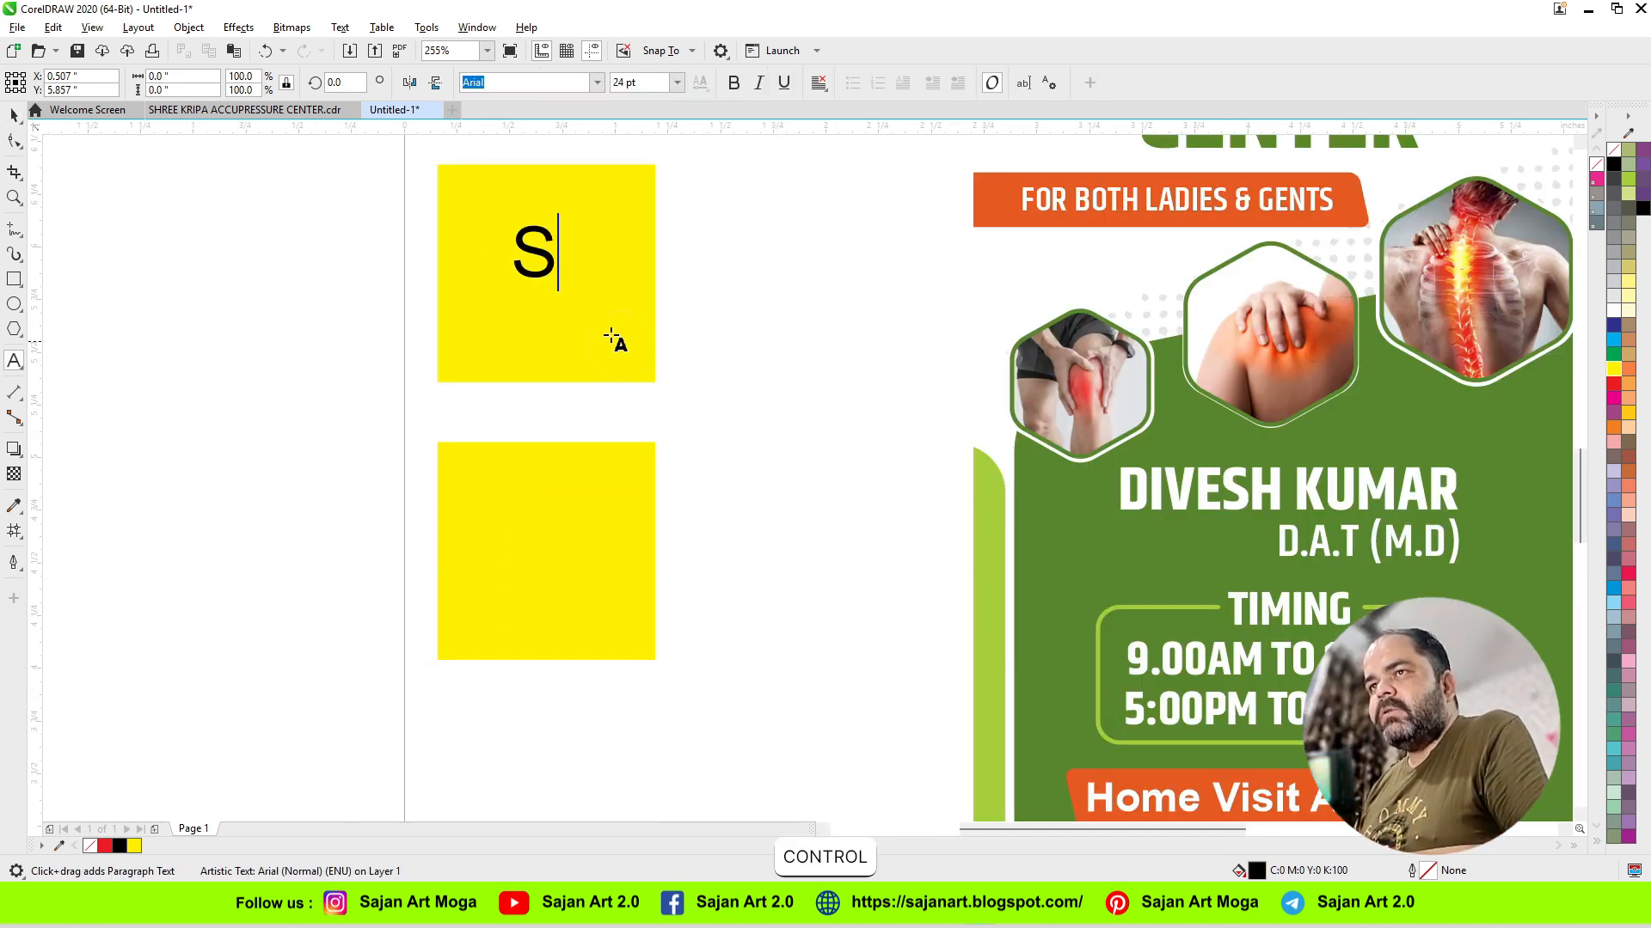
pyautogui.hotkey('ctrl', 'space')
pyautogui.click(730, 83)
pyautogui.keyDown('shift'); pyautogui.click(604, 310); pyautogui.keyUp('shift')
pyautogui.press('c')
pyautogui.press('e')
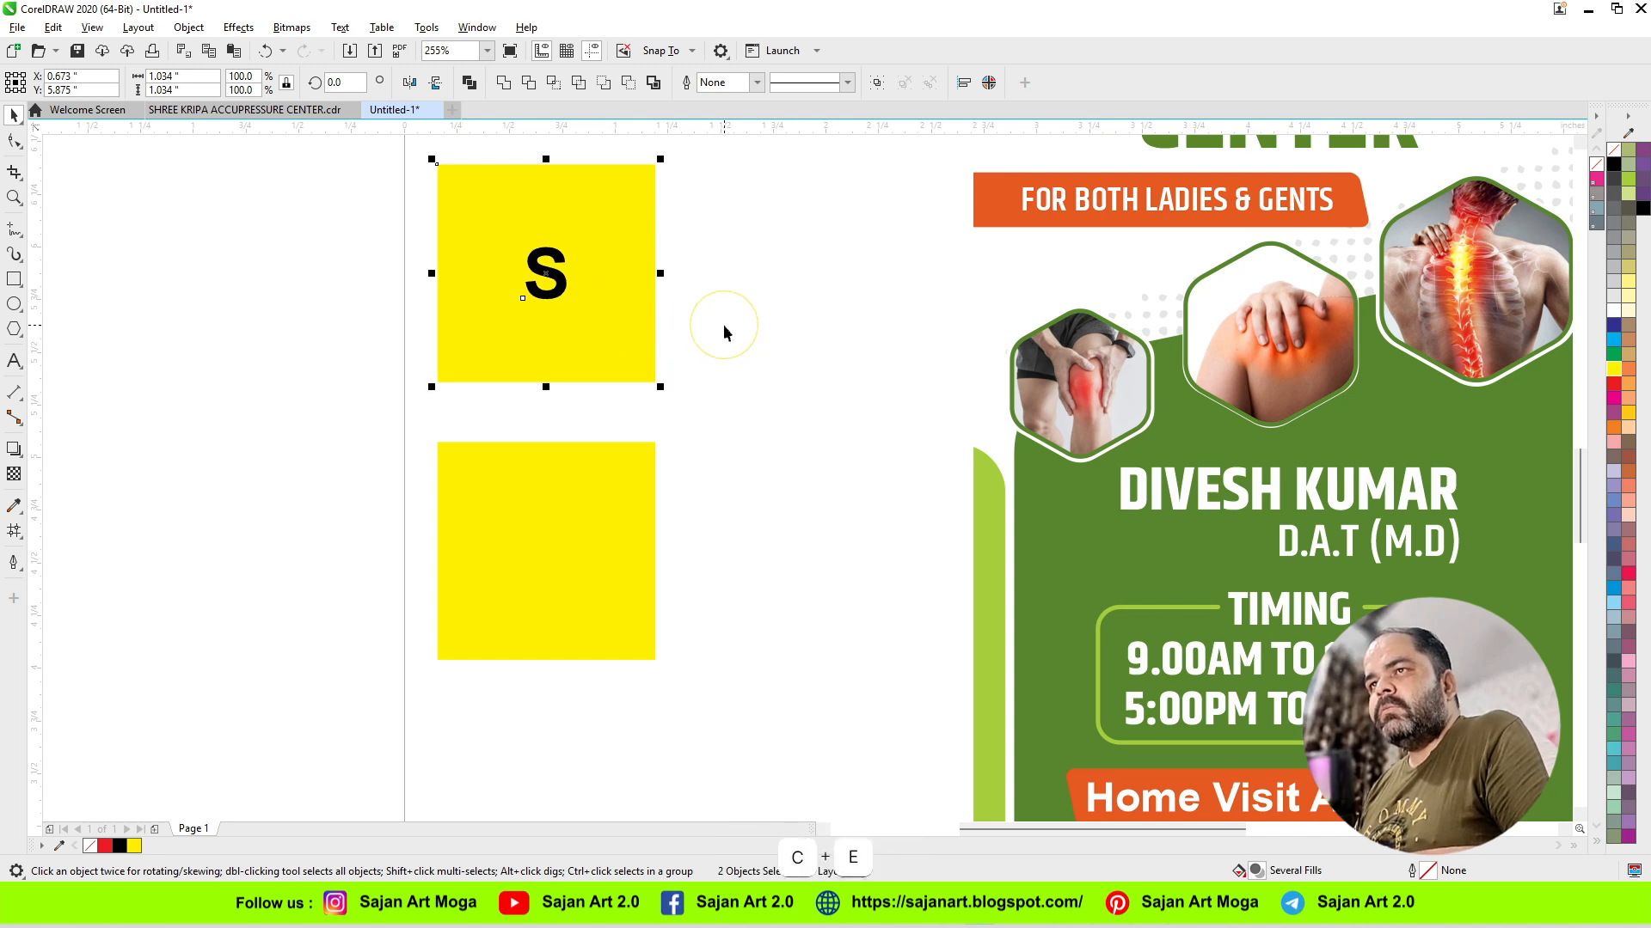
pyautogui.click(724, 326)
# Step: Duplicate the upper yellow square together with its S, placing the copy between the original and the banner
pyautogui.click(557, 295)
pyautogui.keyDown('shift'); pyautogui.click(559, 324); pyautogui.keyUp('shift')
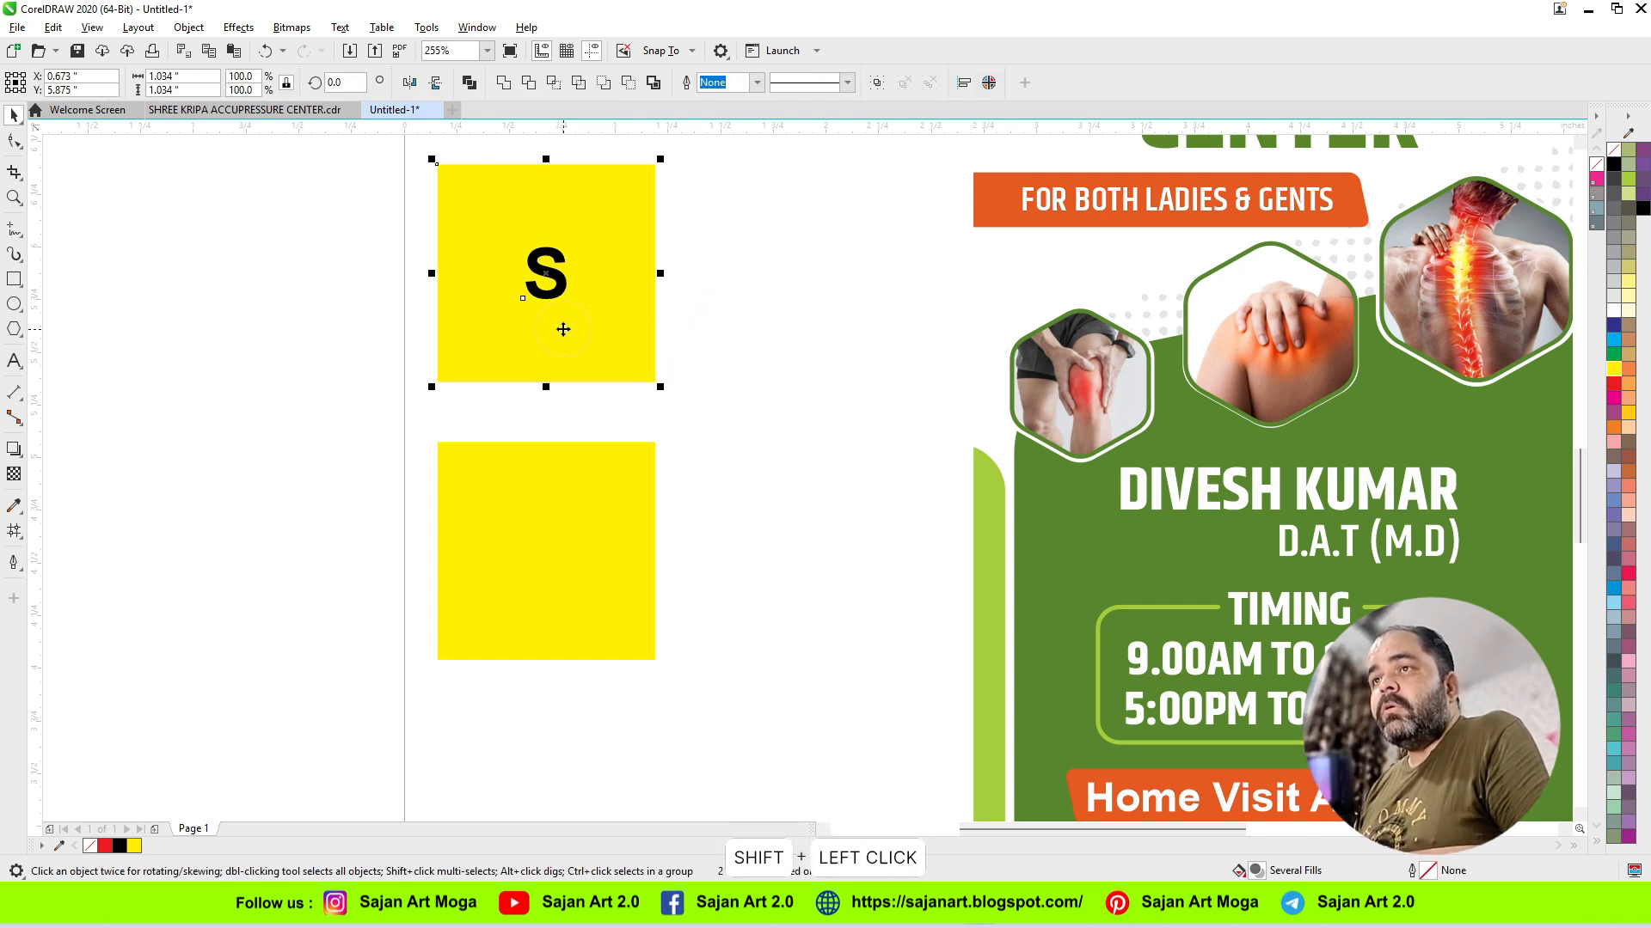
pyautogui.moveTo(559, 324); pyautogui.dragTo(790, 384)
pyautogui.rightClick(792, 385)
pyautogui.click(751, 452)
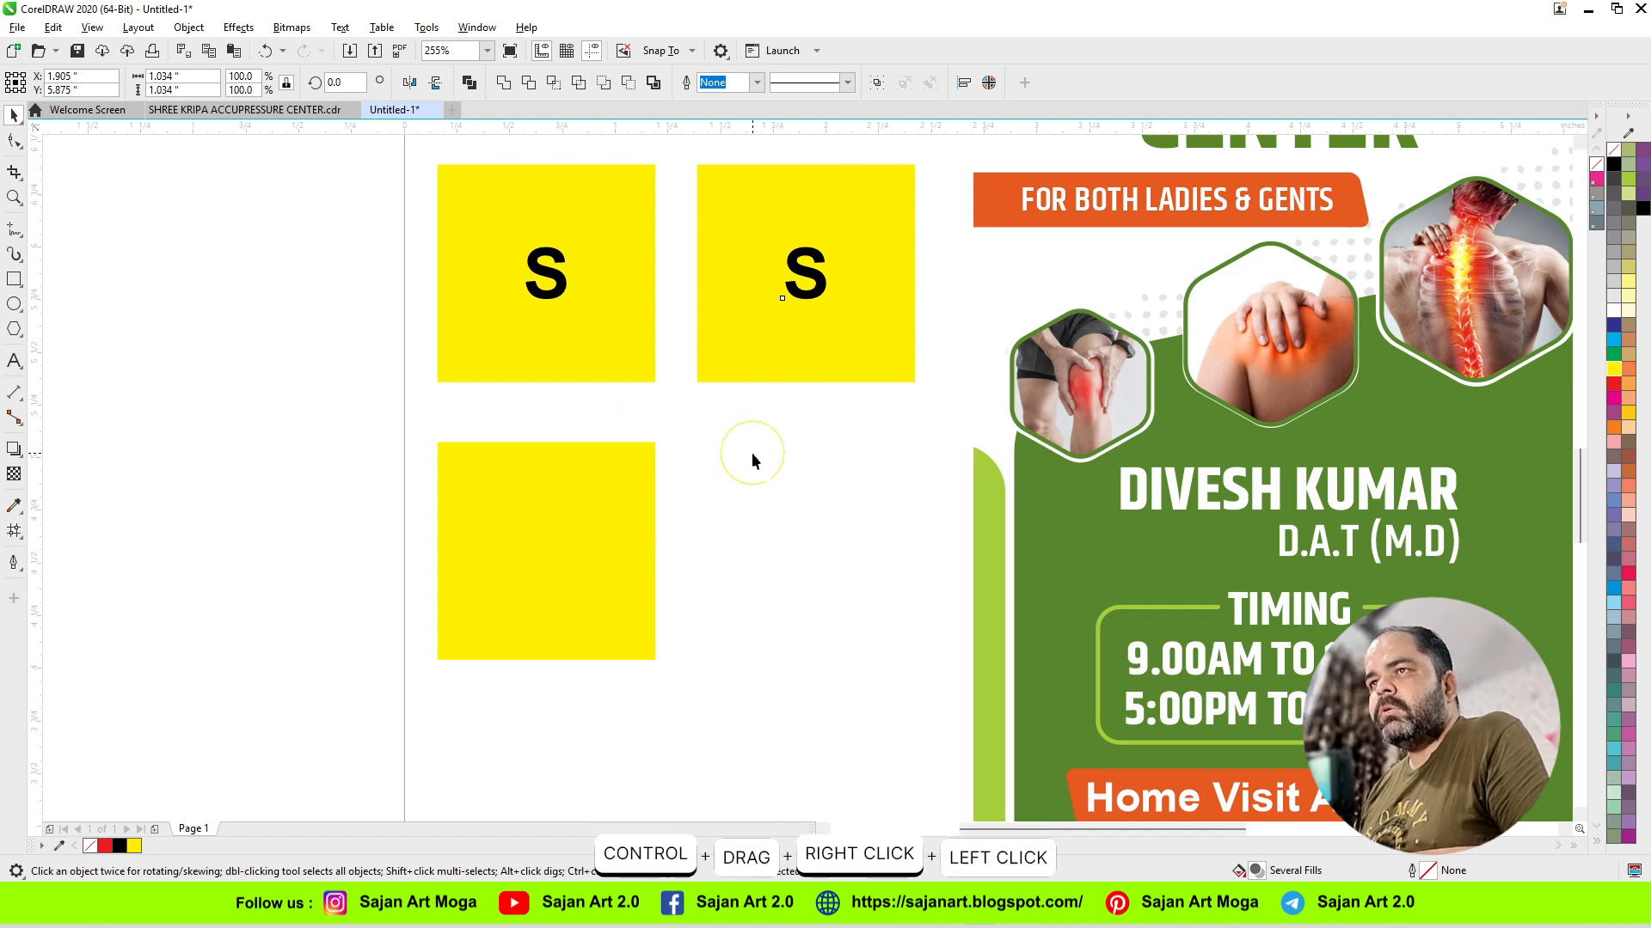
# Step: Fill the S on the original upper-left yellow square with white
pyautogui.click(559, 295)
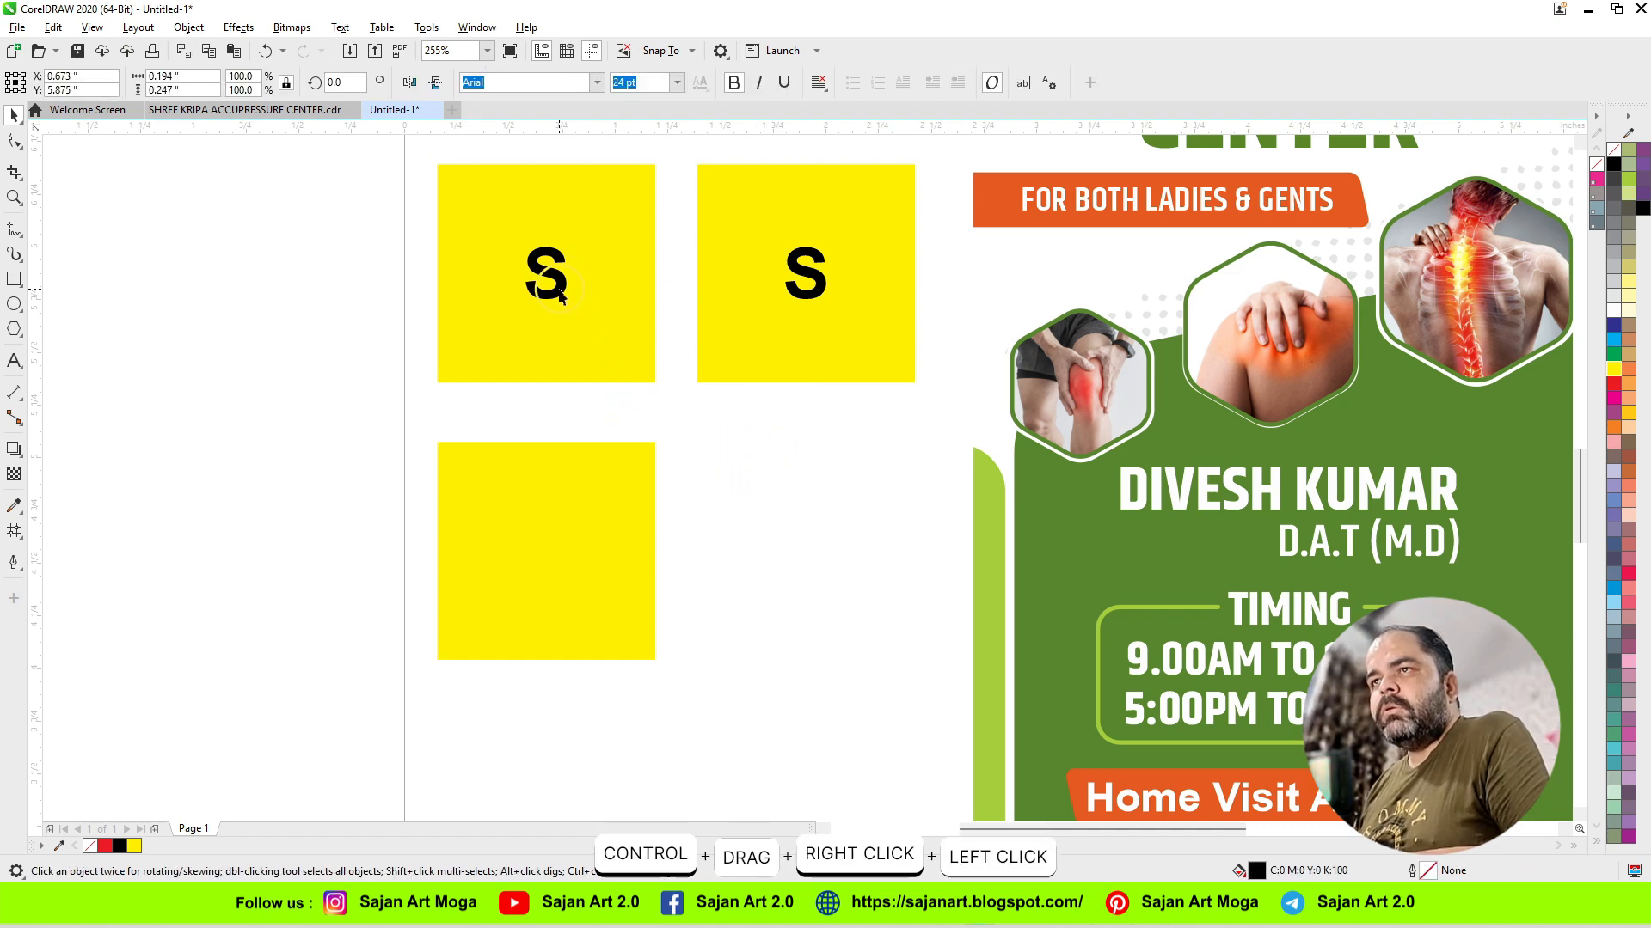
pyautogui.click(1613, 311)
pyautogui.click(686, 454)
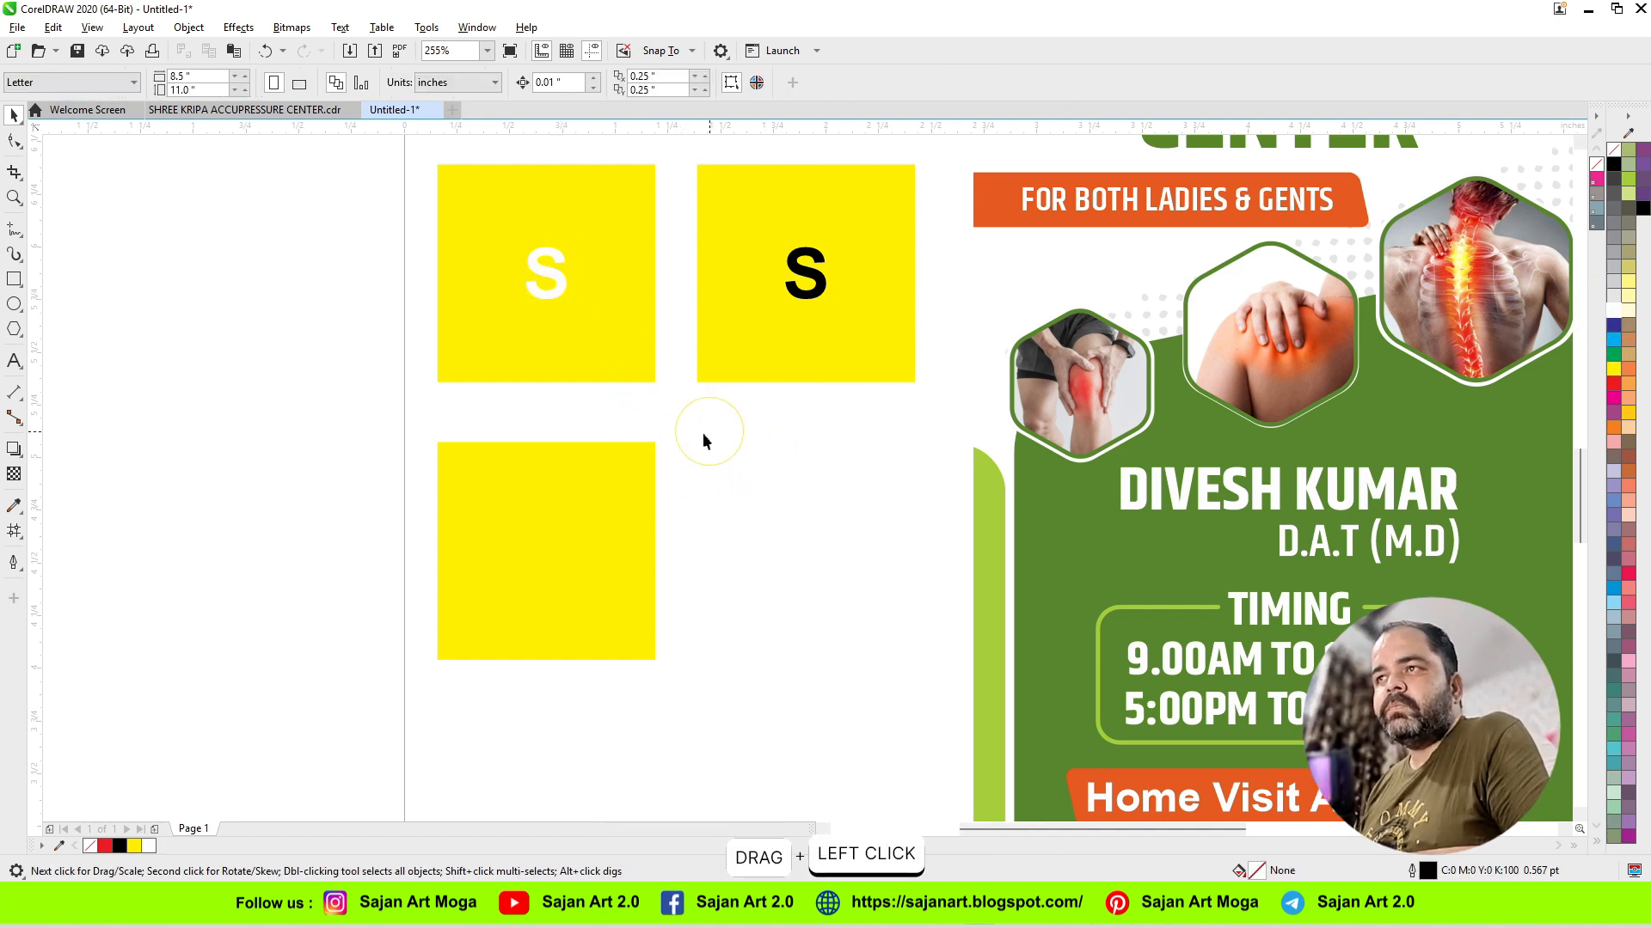
# Step: Delete the empty lower square and copy both lettered squares straight below the originals
pyautogui.click(601, 480)
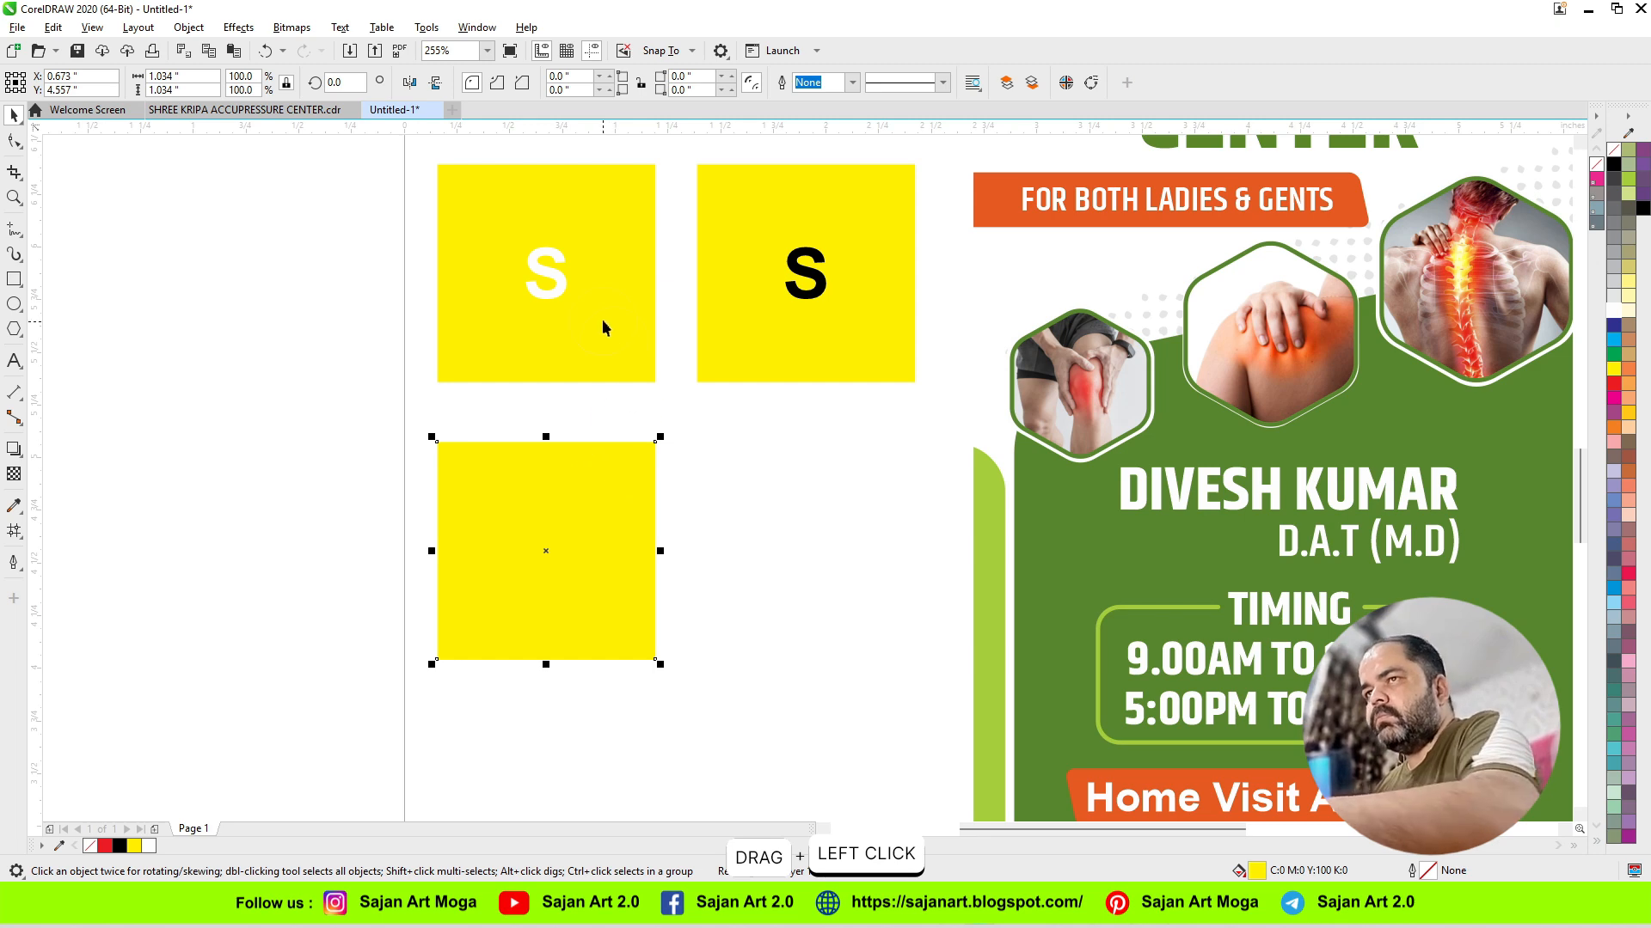
pyautogui.press('Delete')
pyautogui.moveTo(428, 153); pyautogui.dragTo(937, 428)
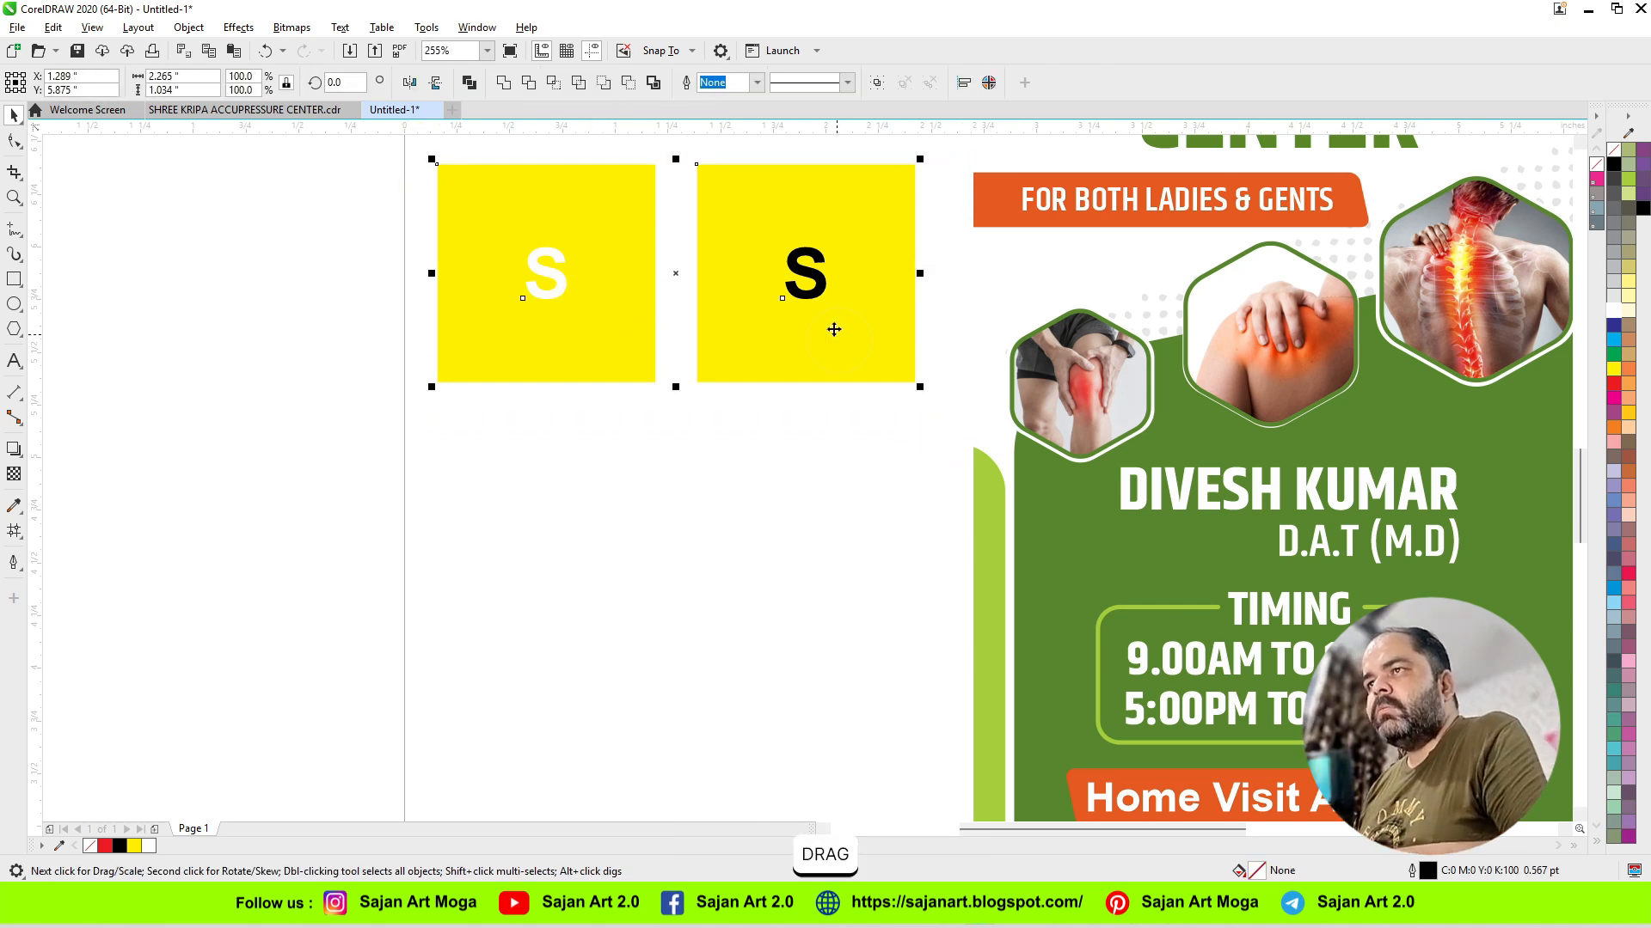
pyautogui.moveTo(834, 329); pyautogui.dragTo(821, 608)
pyautogui.click(703, 485)
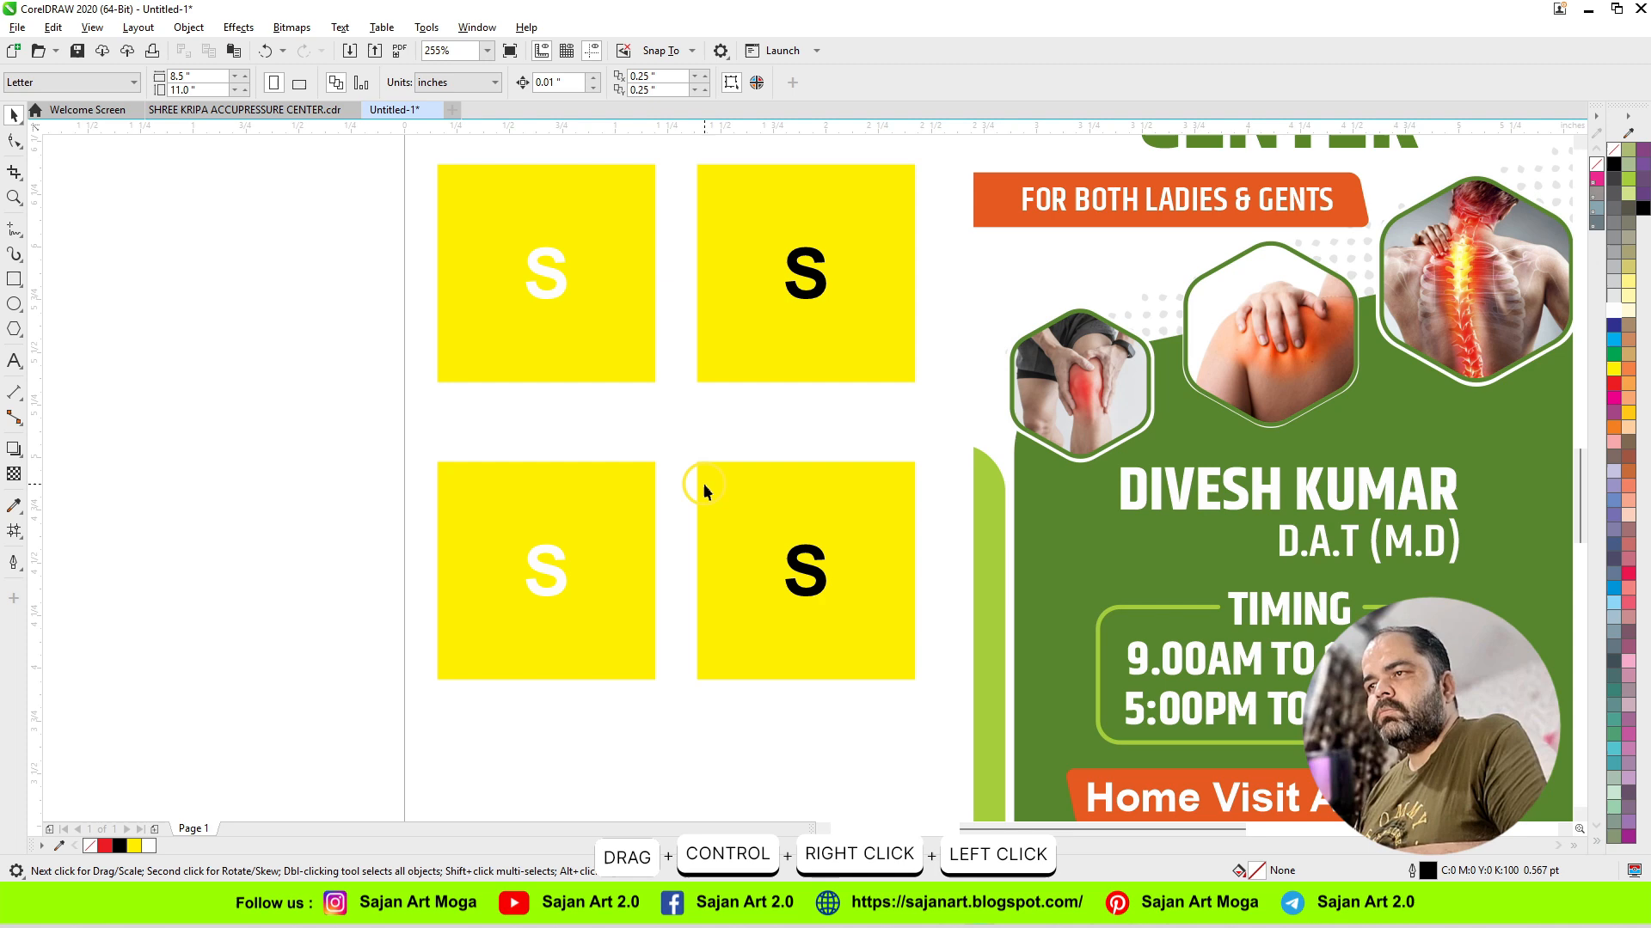
# Step: Delete the white S from the lower-left square and the yellow squares behind both black S letters
pyautogui.click(559, 569)
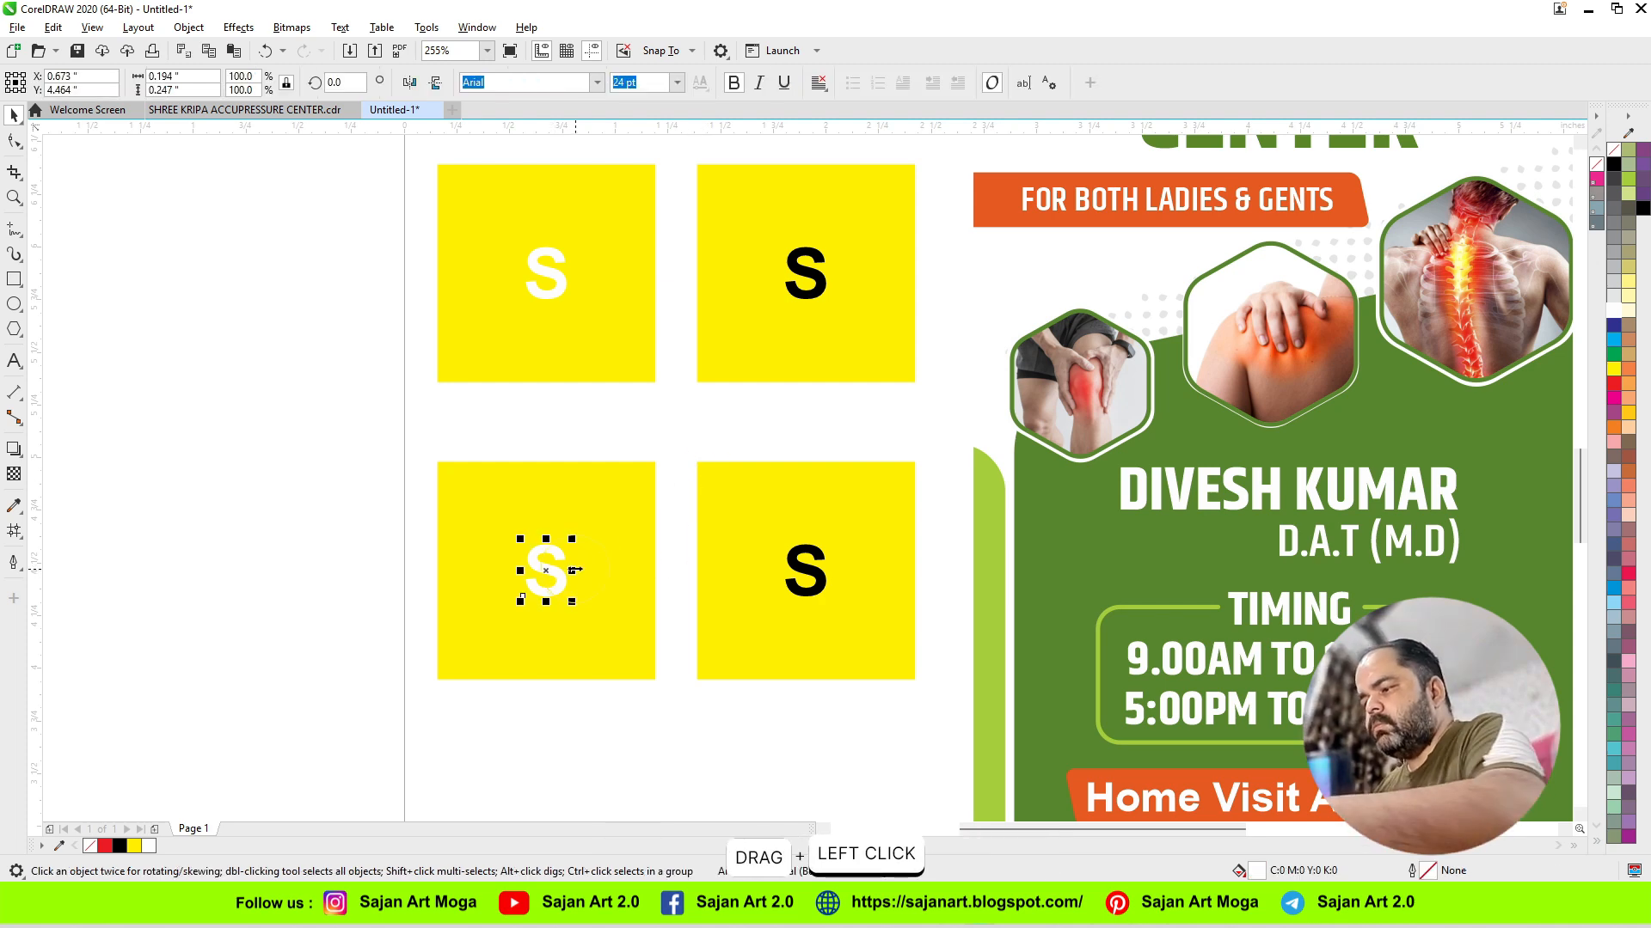
pyautogui.press('Delete')
pyautogui.click(761, 632)
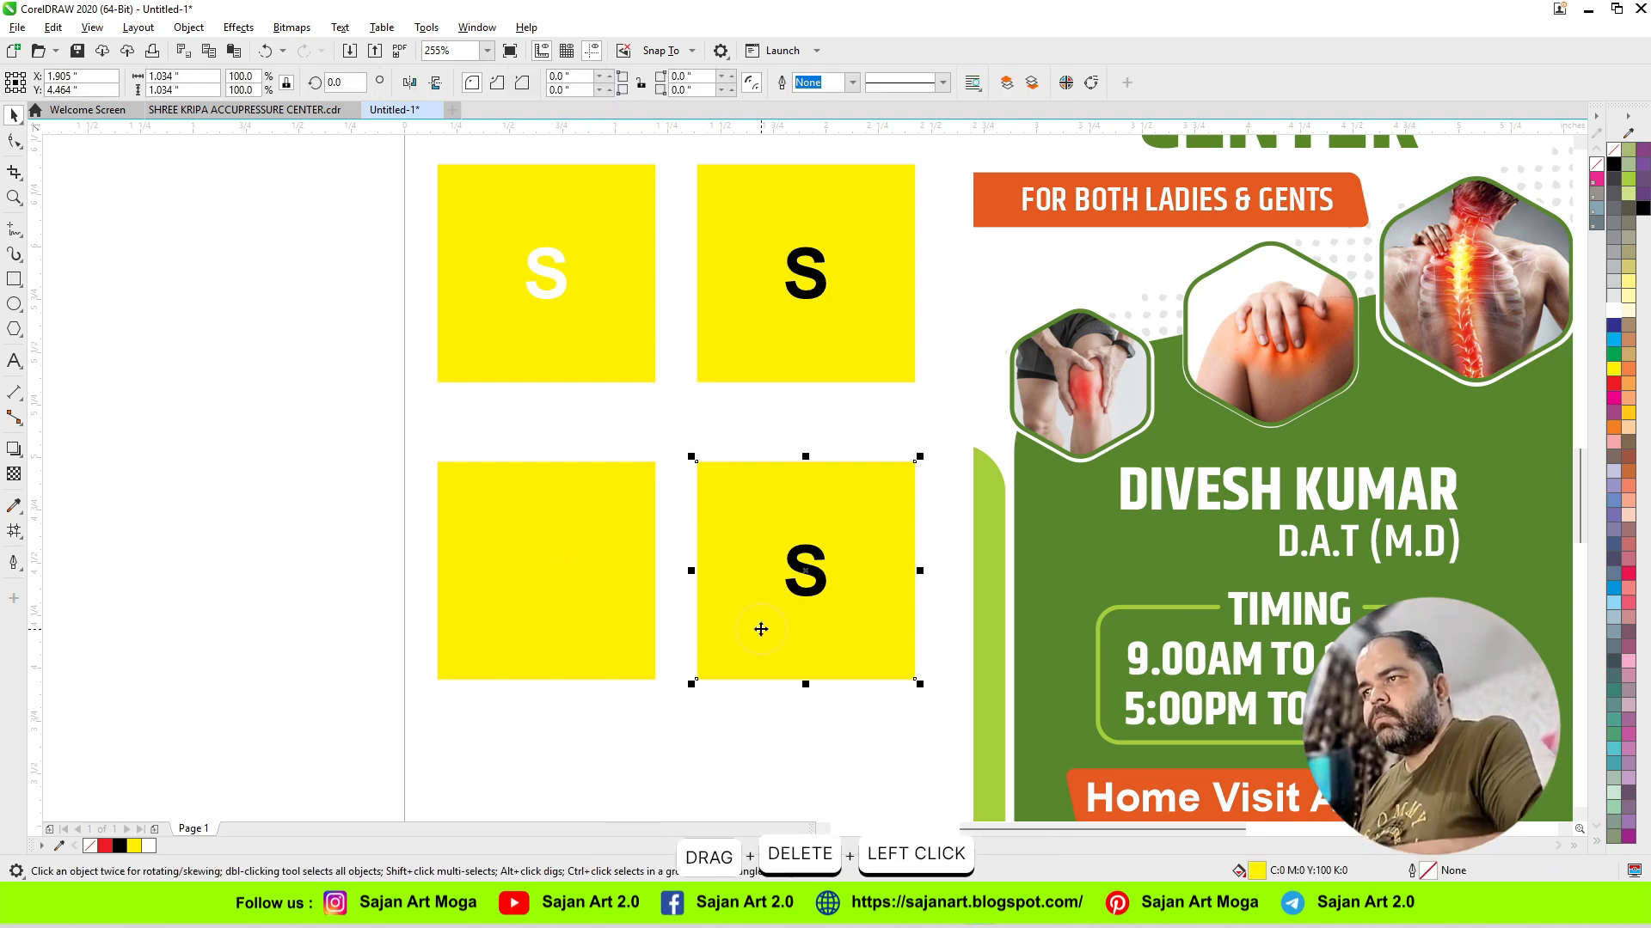
pyautogui.press('Delete')
pyautogui.click(738, 355)
pyautogui.press('Delete')
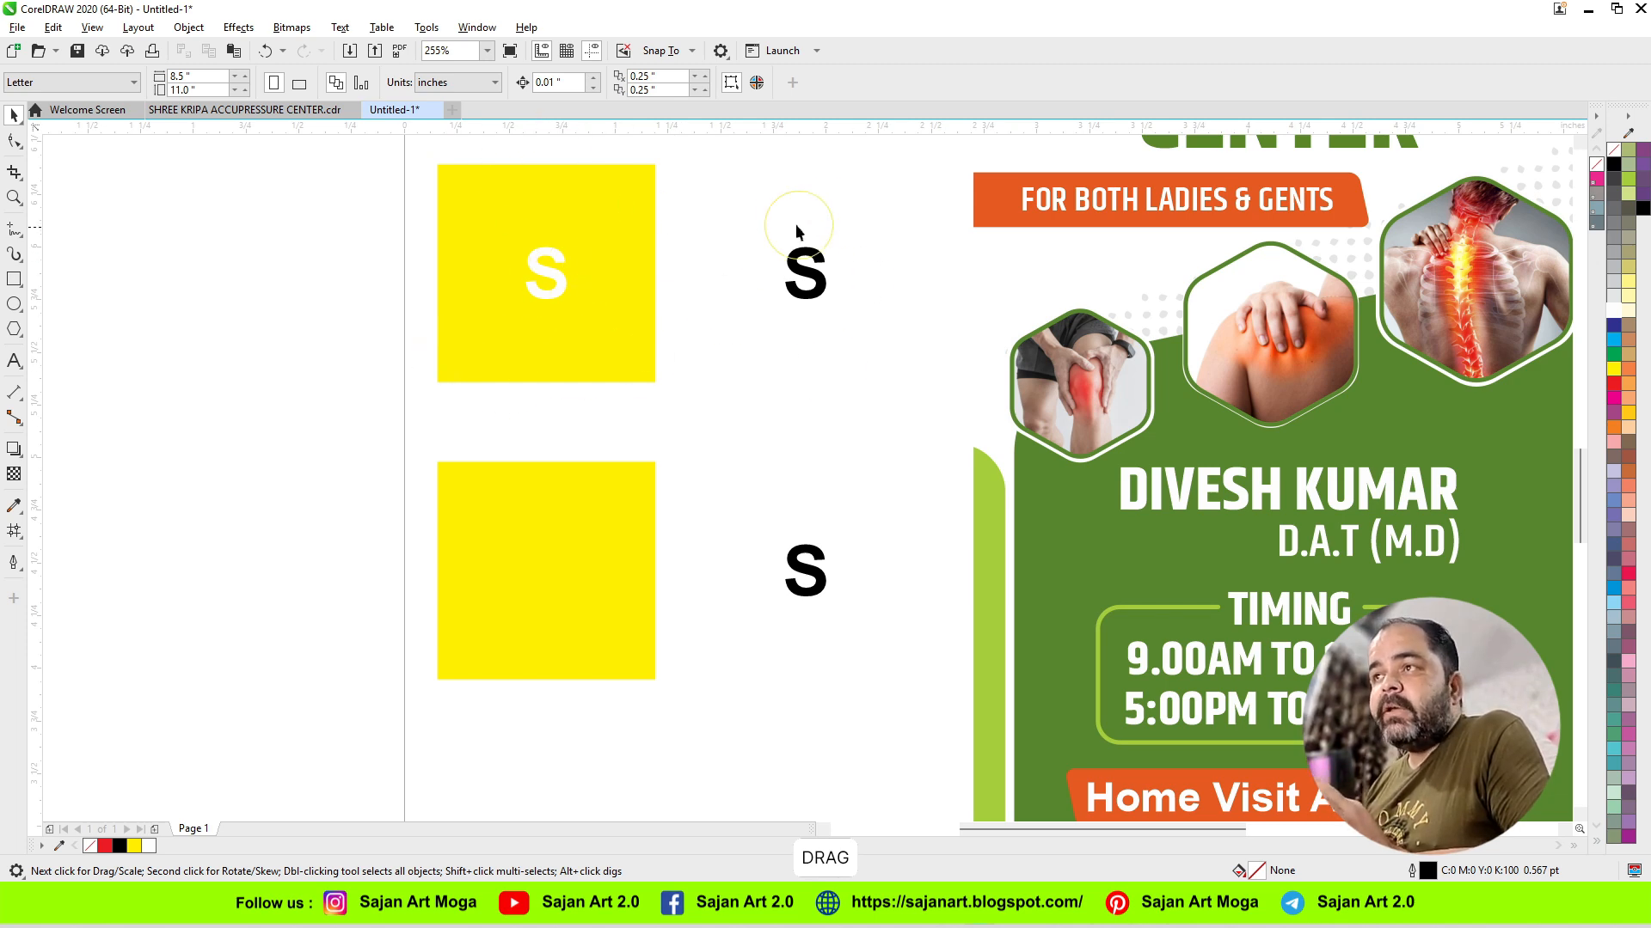
# Step: Try overlaying the upper black S on the white S in the yellow square, check its edges up close, and undo the moves
pyautogui.click(808, 284)
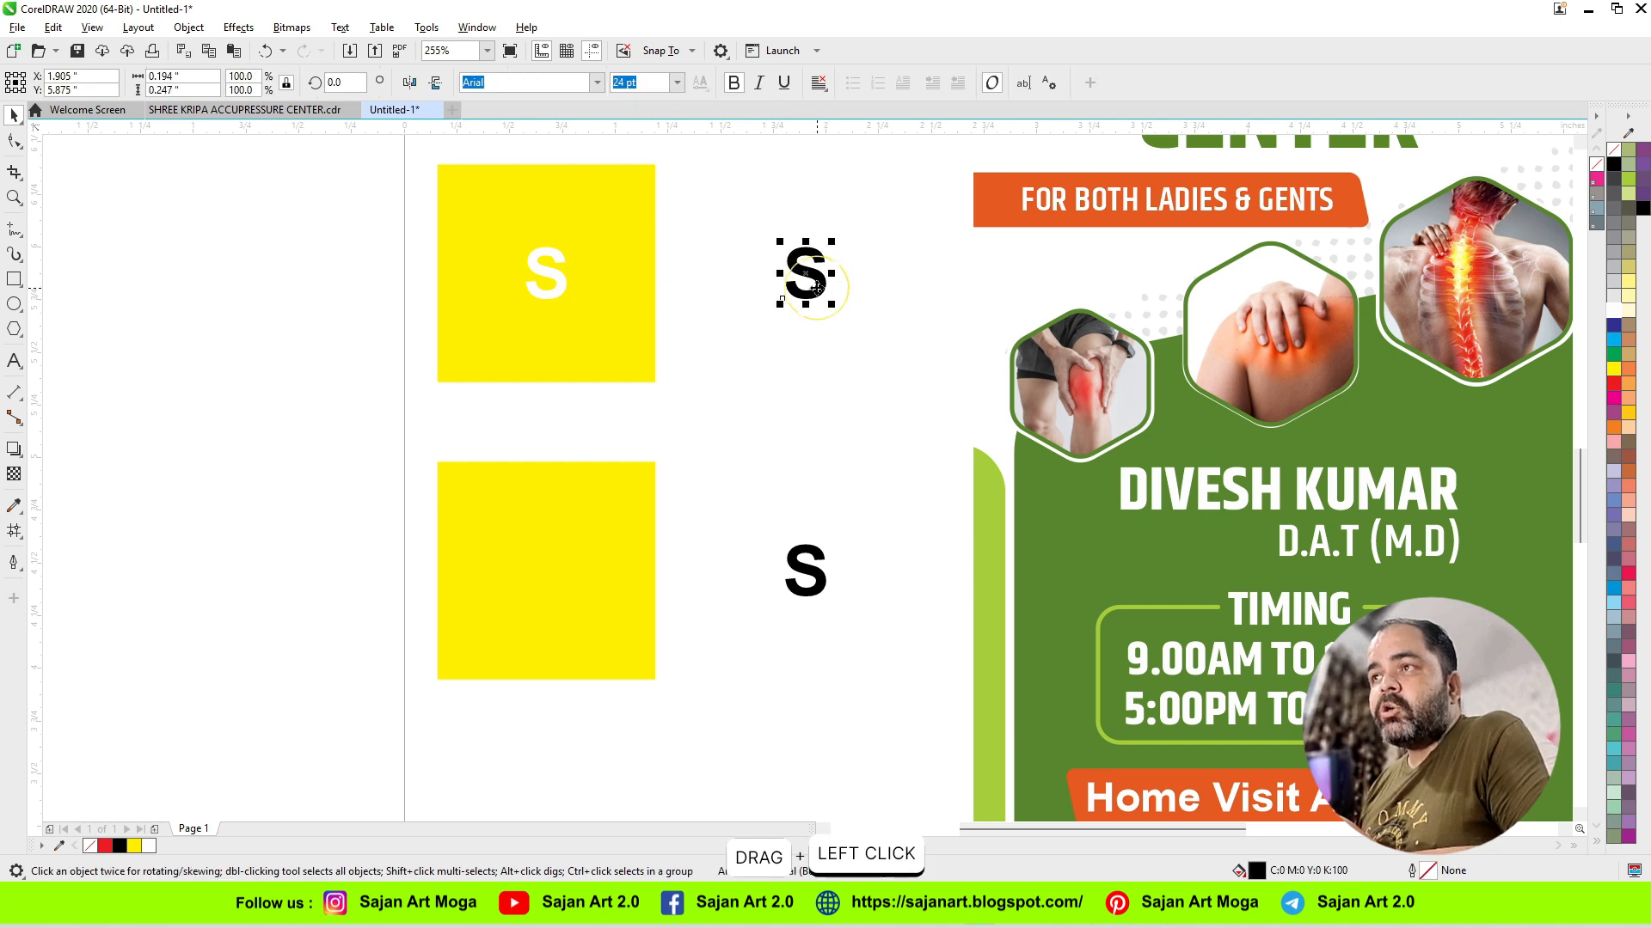
pyautogui.moveTo(809, 283); pyautogui.dragTo(409, 321)
pyautogui.scroll(10, 571, 298)
pyautogui.scroll(-4, 405, 353)
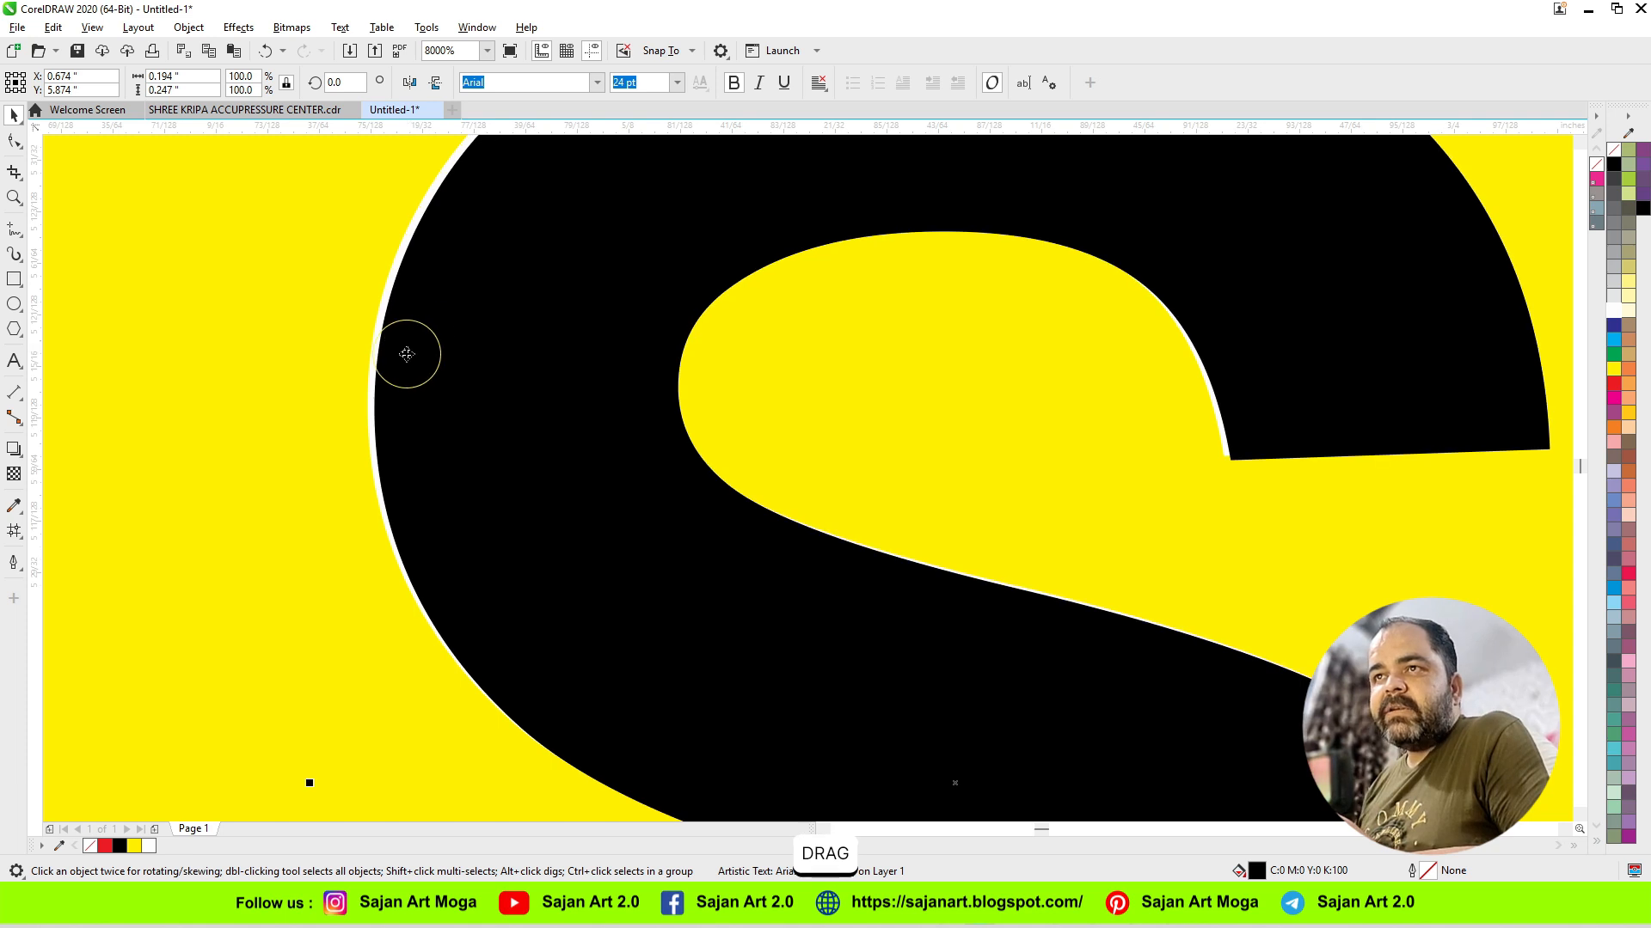
pyautogui.scroll(-3, 407, 355)
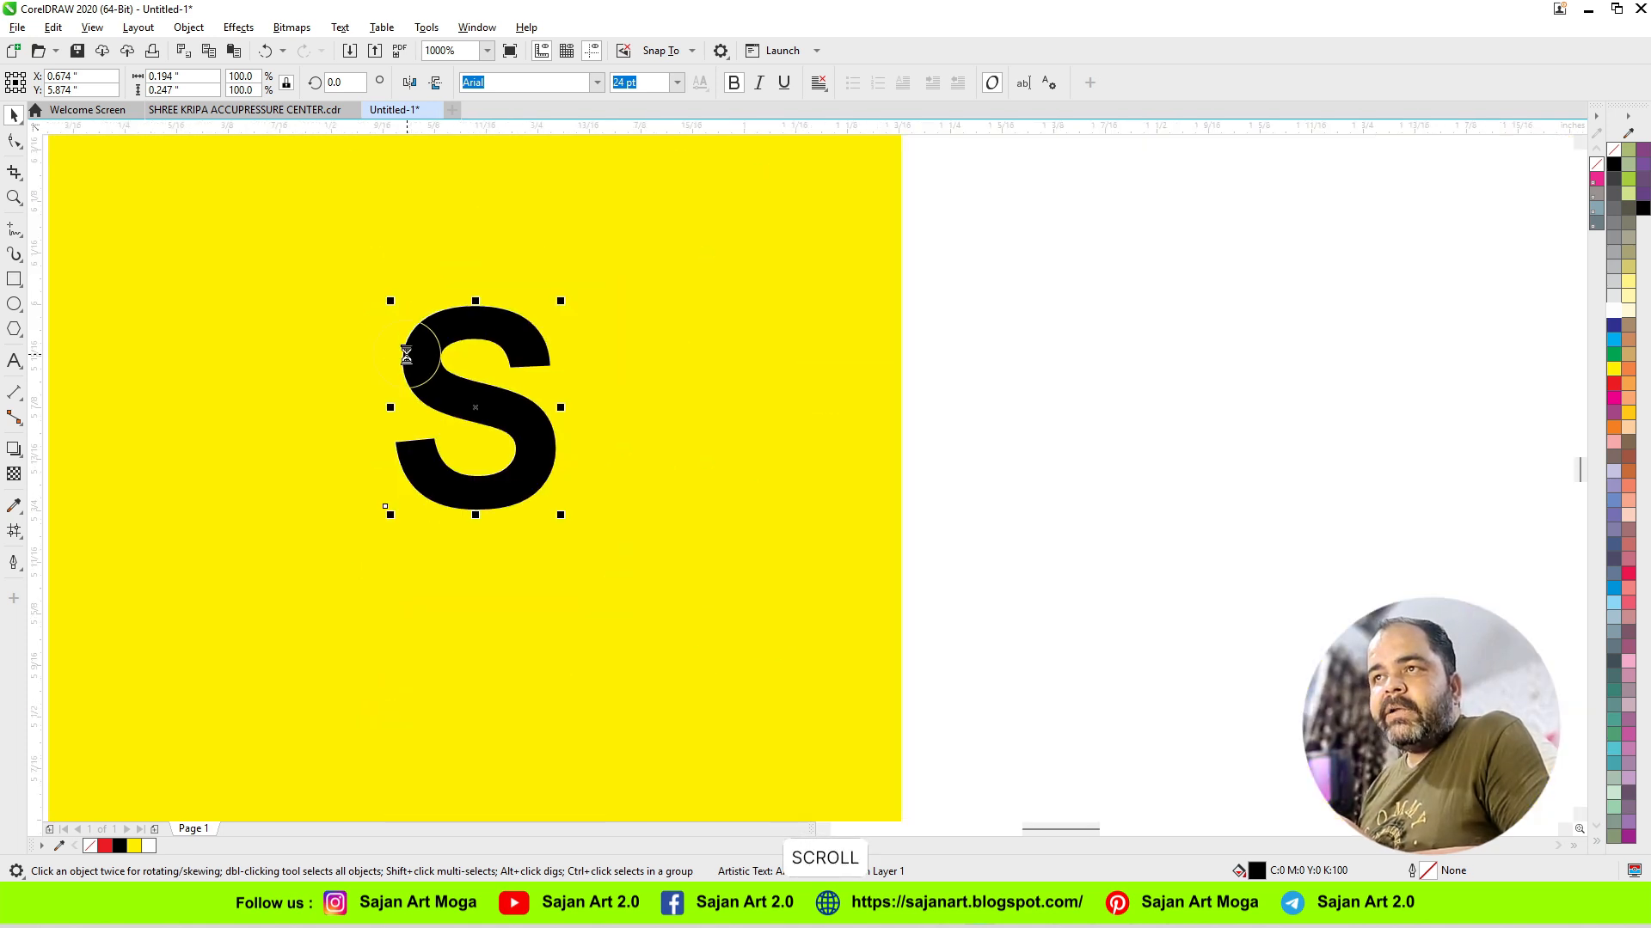
pyautogui.scroll(3, 413, 353)
pyautogui.moveTo(412, 355); pyautogui.dragTo(410, 356)
pyautogui.scroll(-2, 410, 356)
pyautogui.scroll(-4, 410, 356)
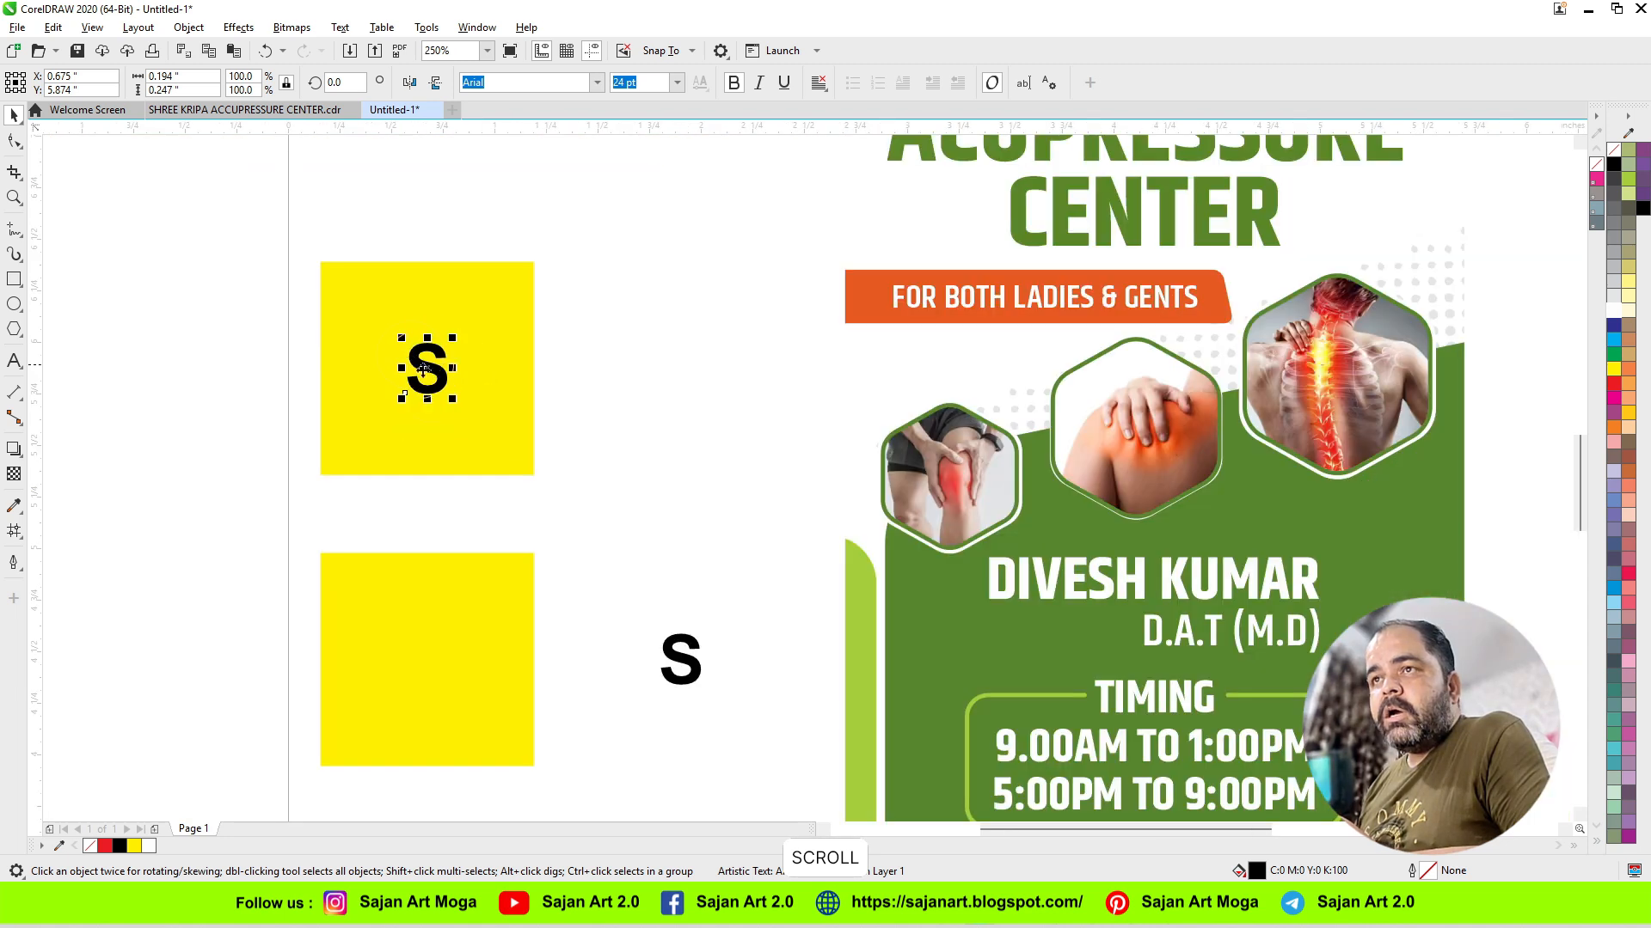
pyautogui.hotkey('ctrl', 'z')
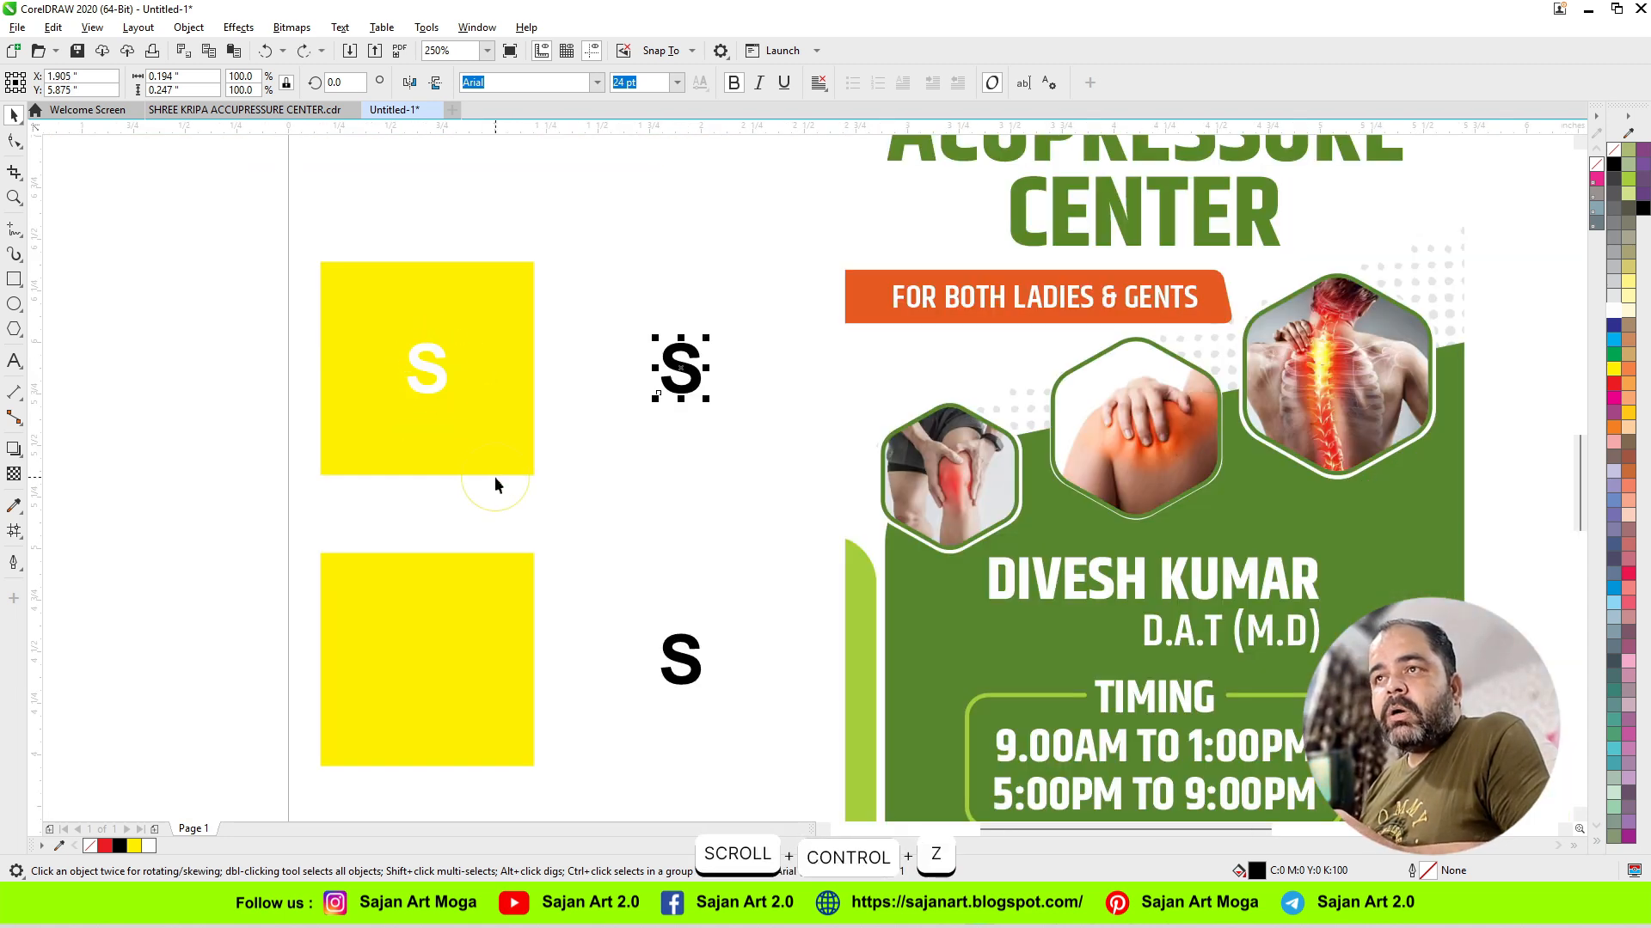
# Step: Delete both yellow squares and all the S letters beside the banner
pyautogui.click(612, 550)
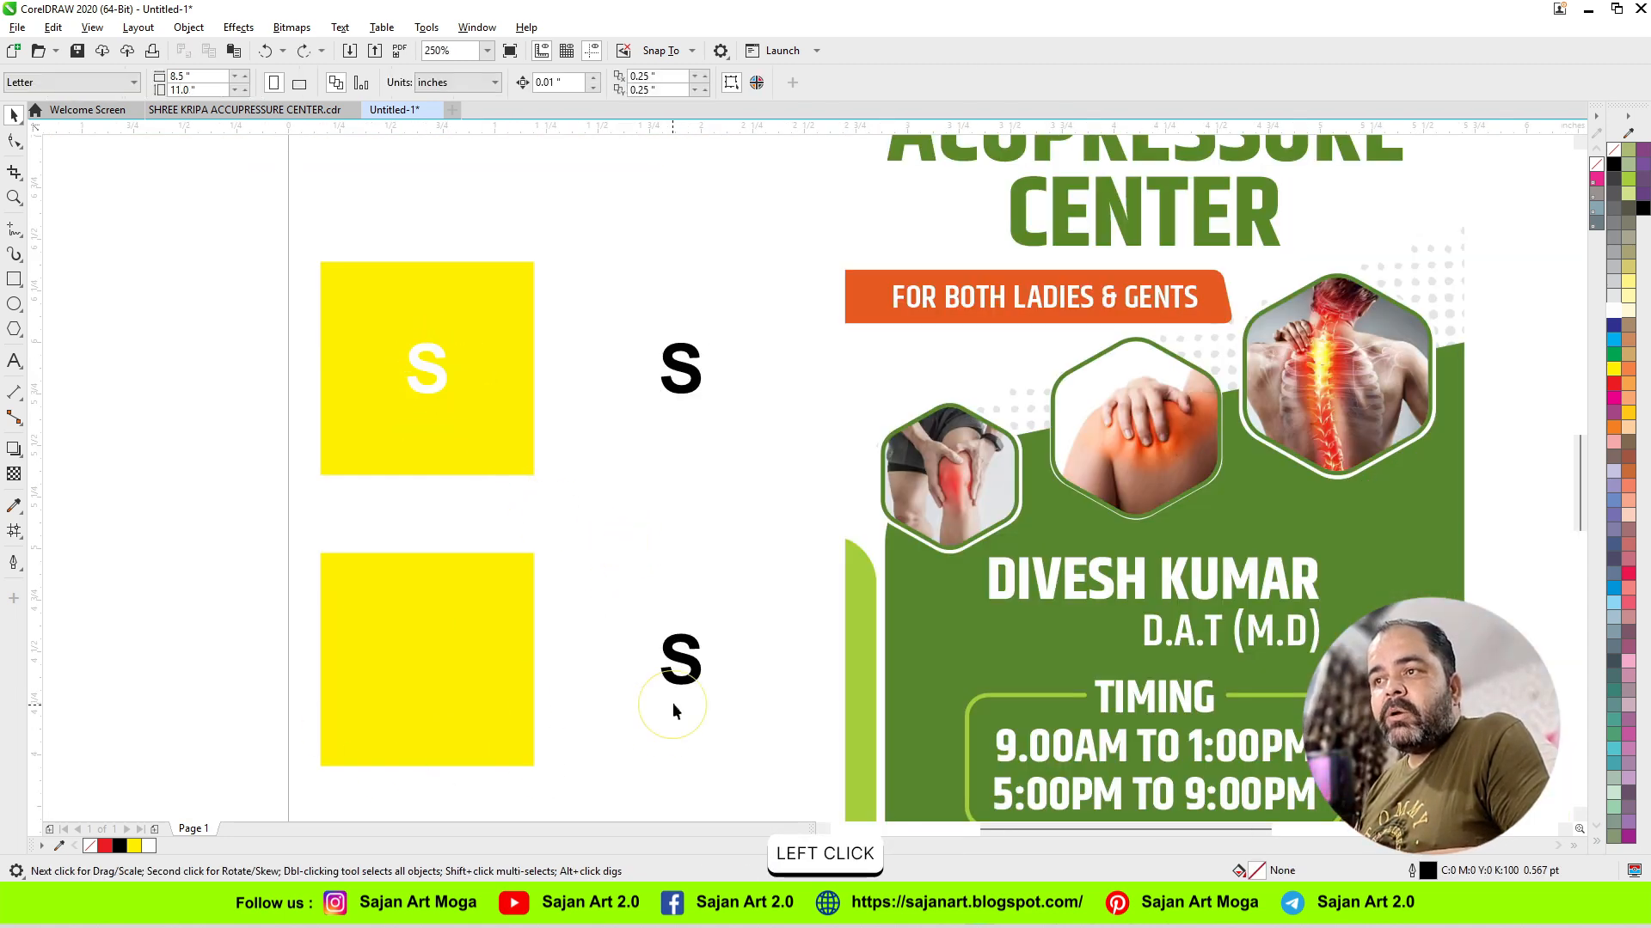
pyautogui.click(683, 679)
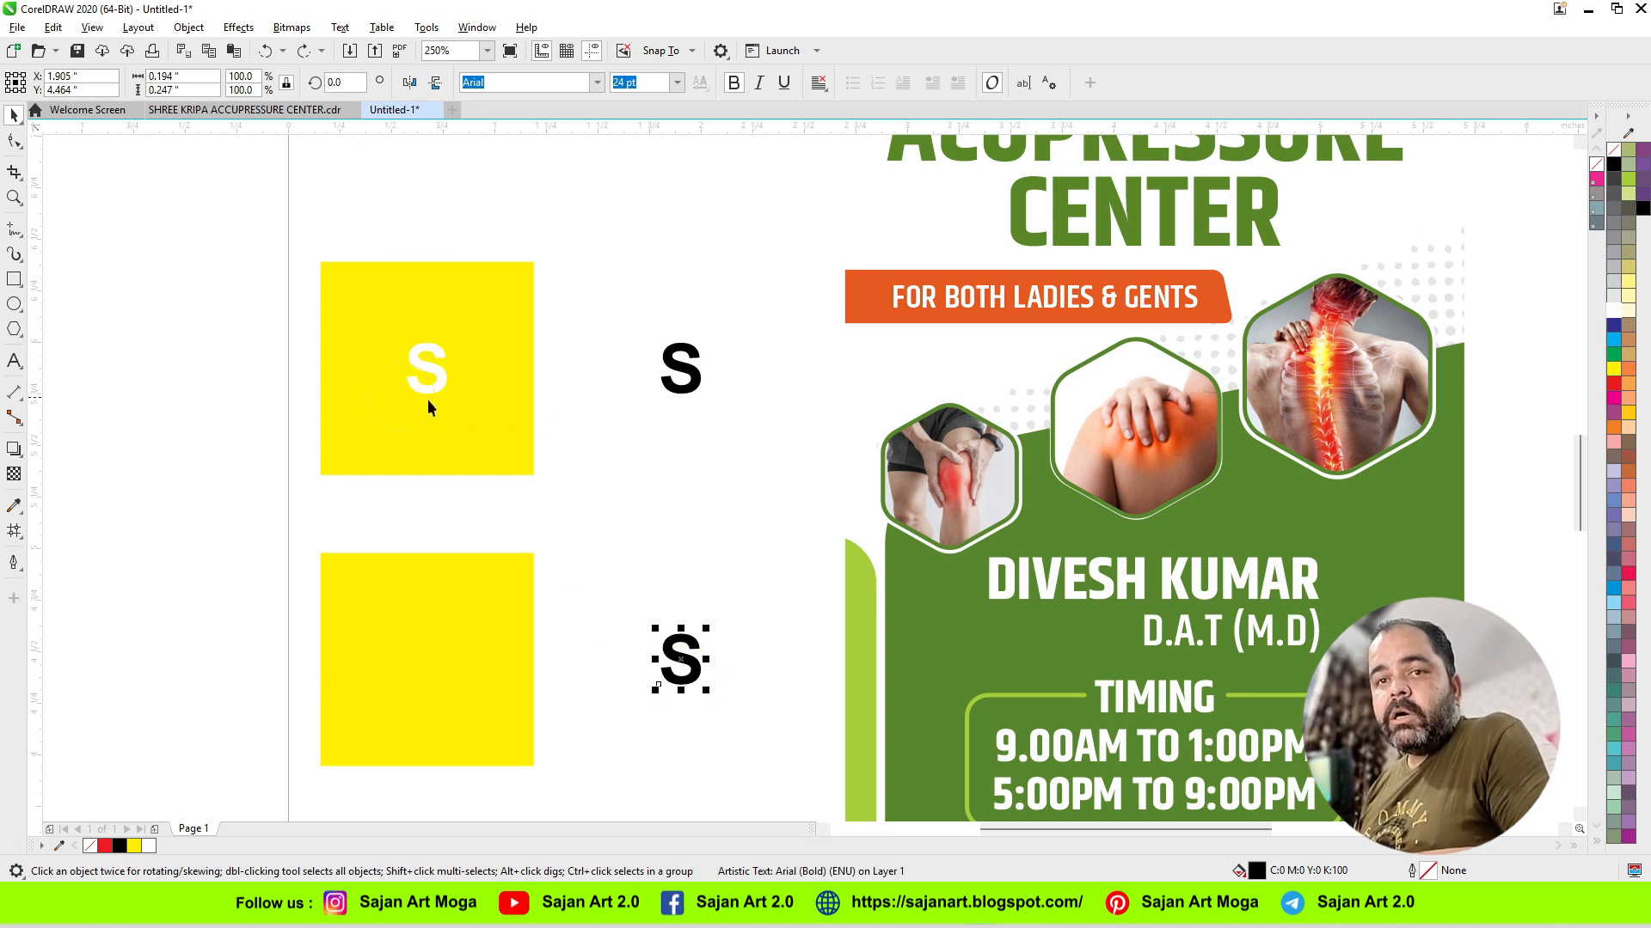
pyautogui.click(530, 491)
pyautogui.moveTo(269, 238); pyautogui.dragTo(774, 792)
pyautogui.press('Delete')
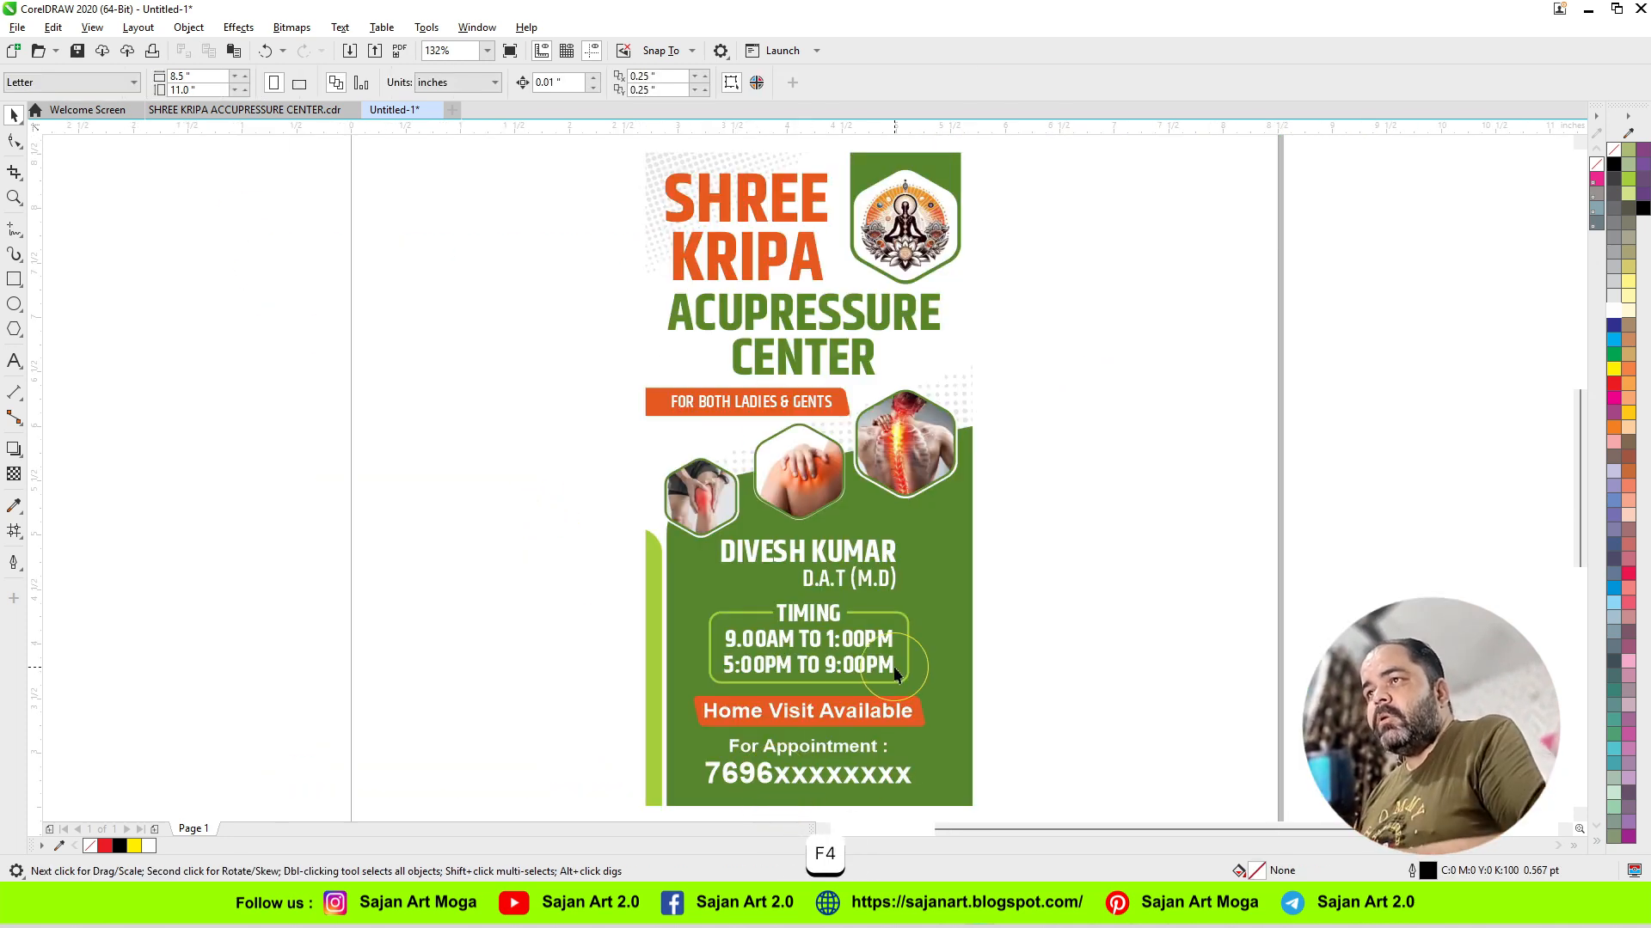
# Step: Export the whole banner to the Desktop as an uncompressed TIFF named A, at 3 x 6 inches, 600 dpi and CMYK color
pyautogui.hotkey('ctrl', 'a')
pyautogui.press('e')
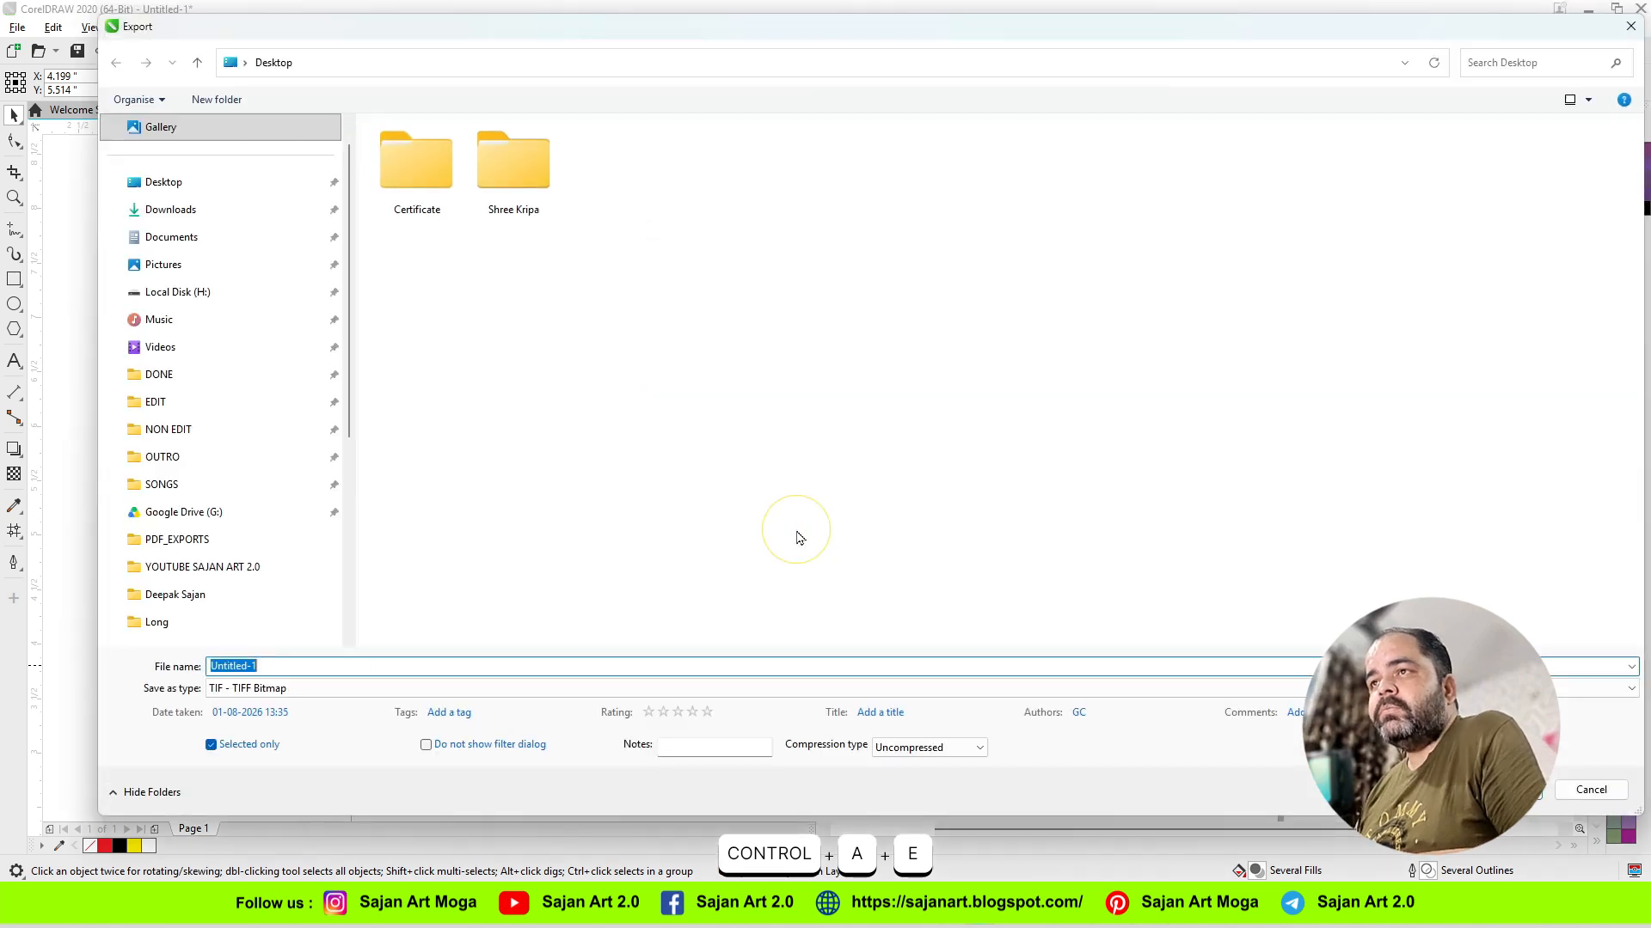
pyautogui.write('A')
pyautogui.click(942, 747)
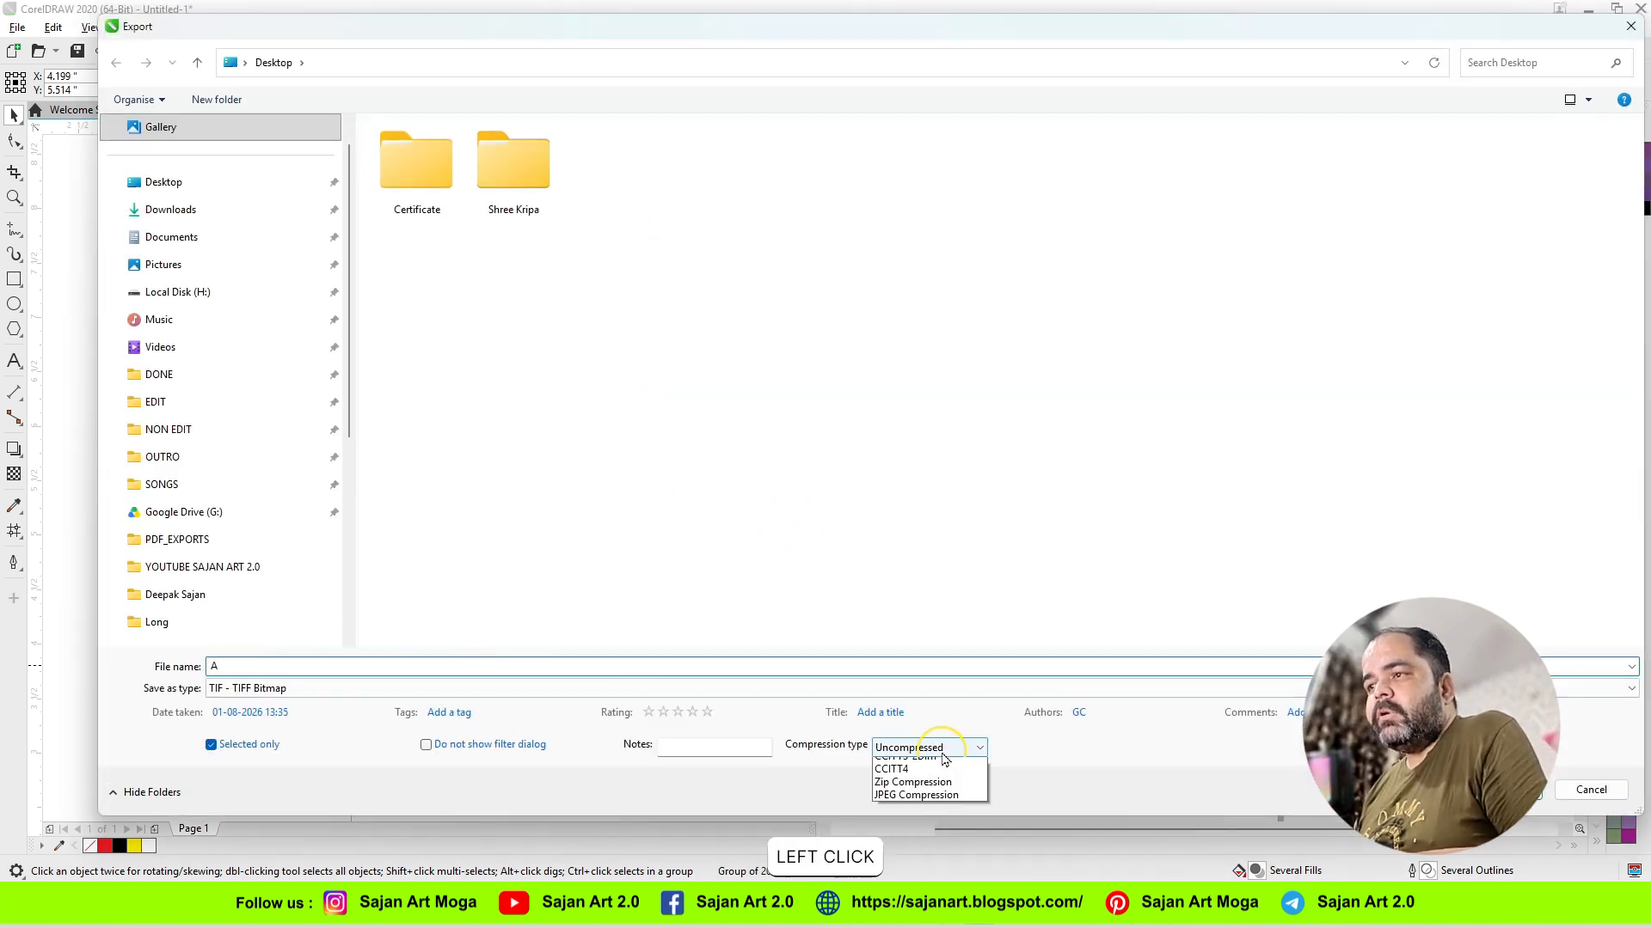
pyautogui.click(916, 768)
pyautogui.click(1505, 790)
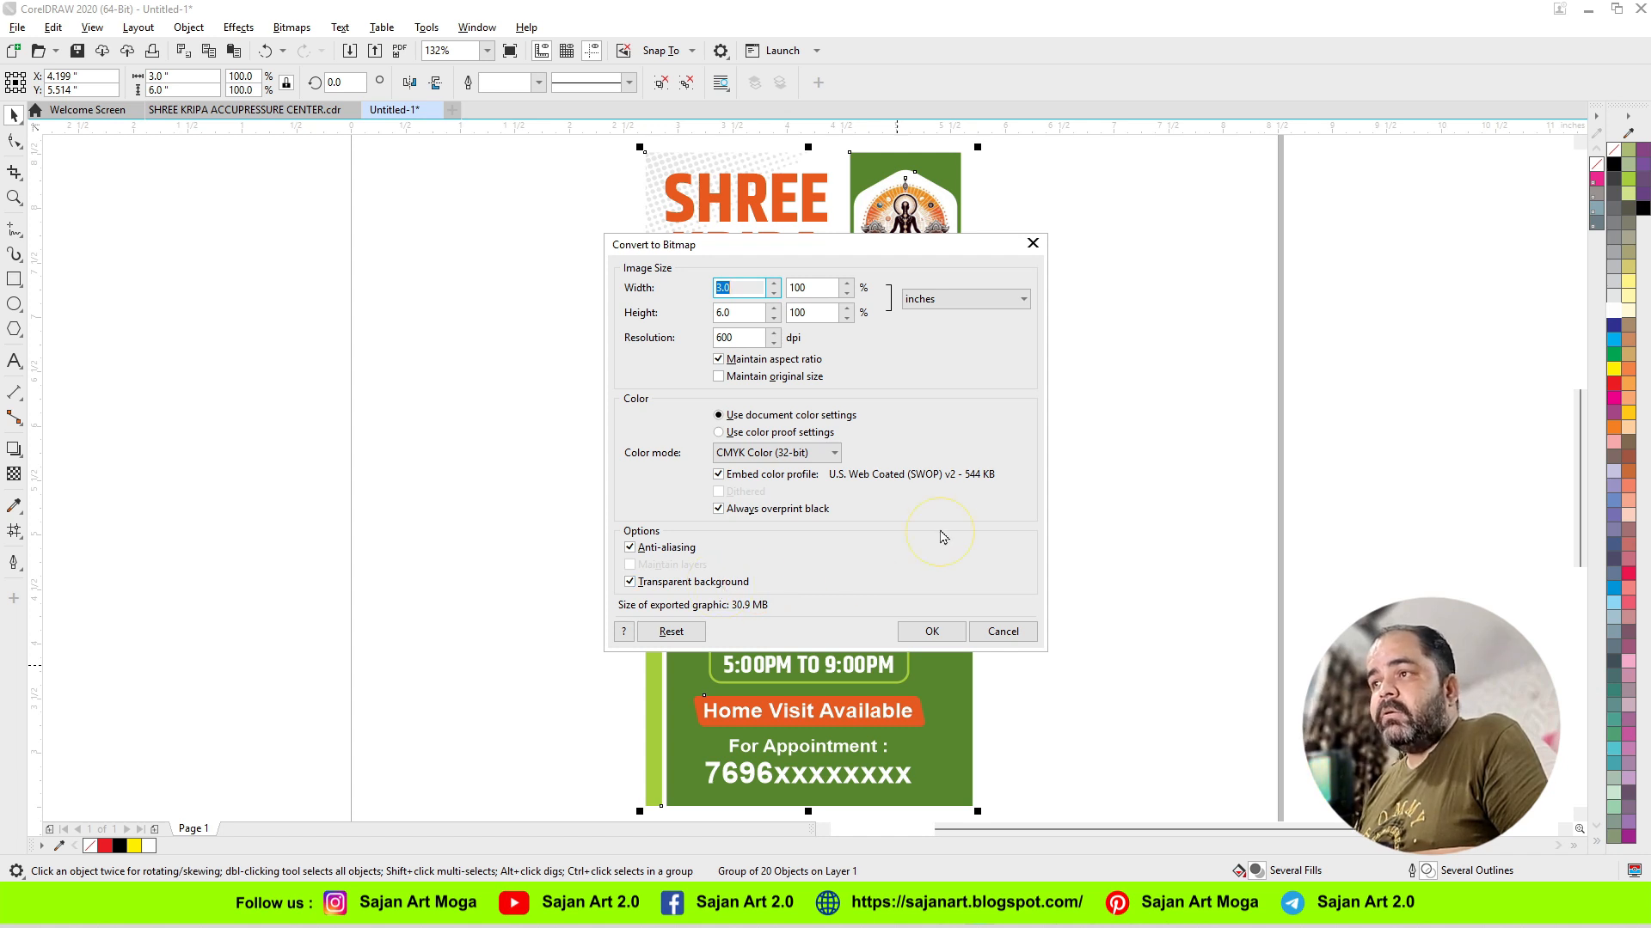
pyautogui.click(929, 634)
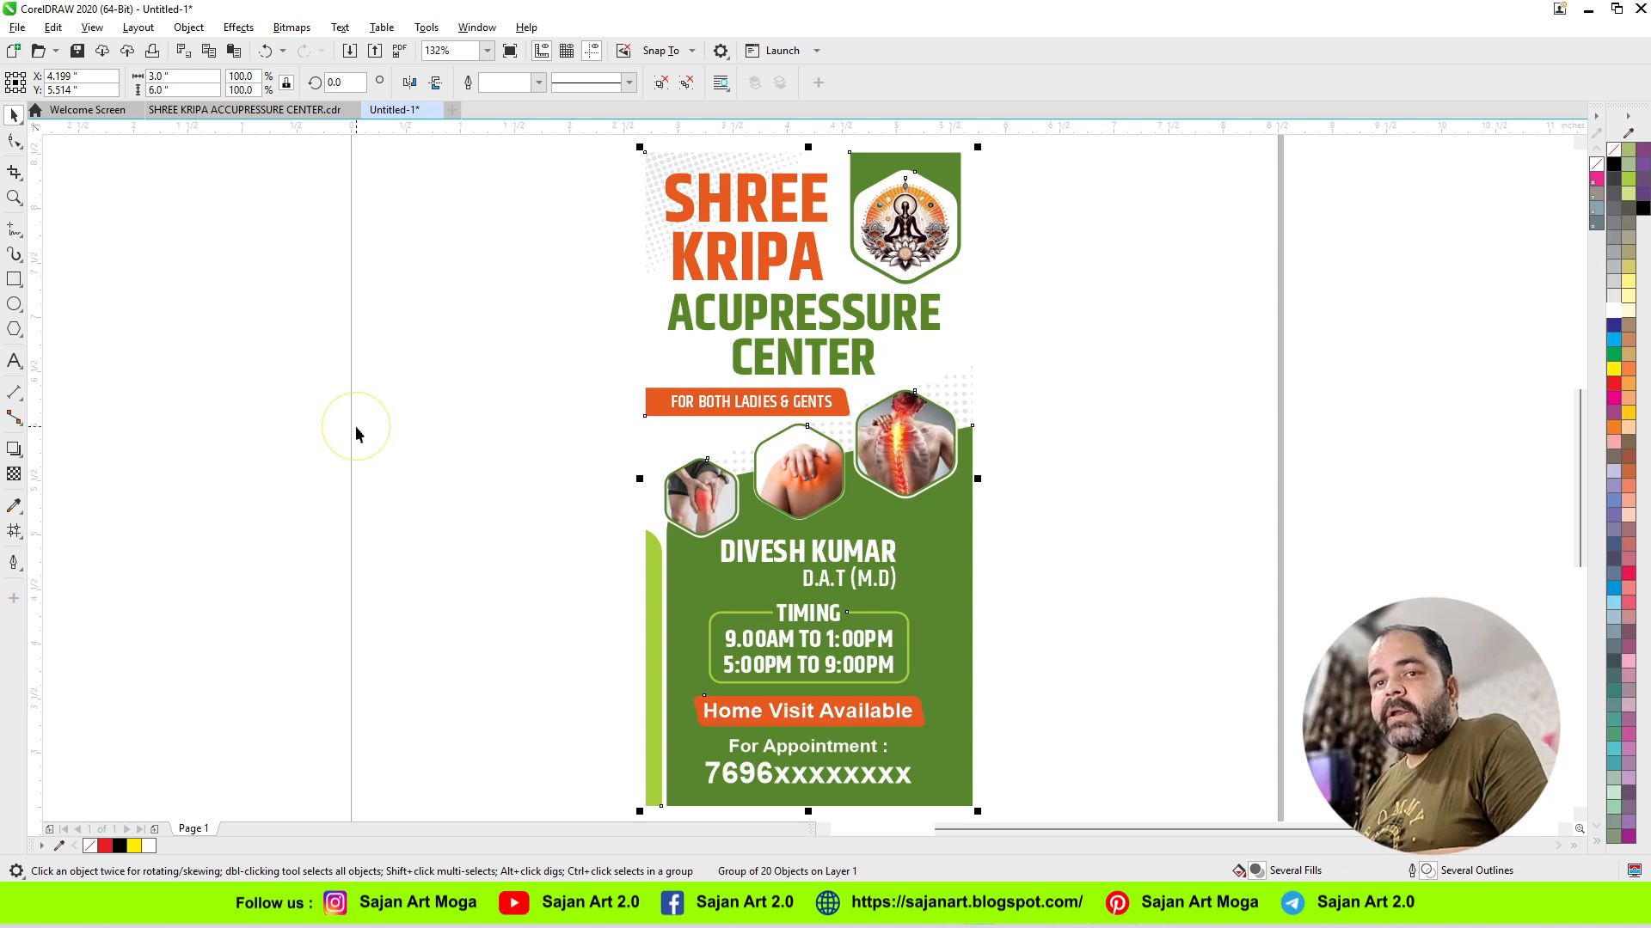
# Step: Enlarge the banner proportionally to a width of 36 inches
pyautogui.moveTo(210, 76); pyautogui.dragTo(26, 86)
pyautogui.write('36')
pyautogui.press('Return')
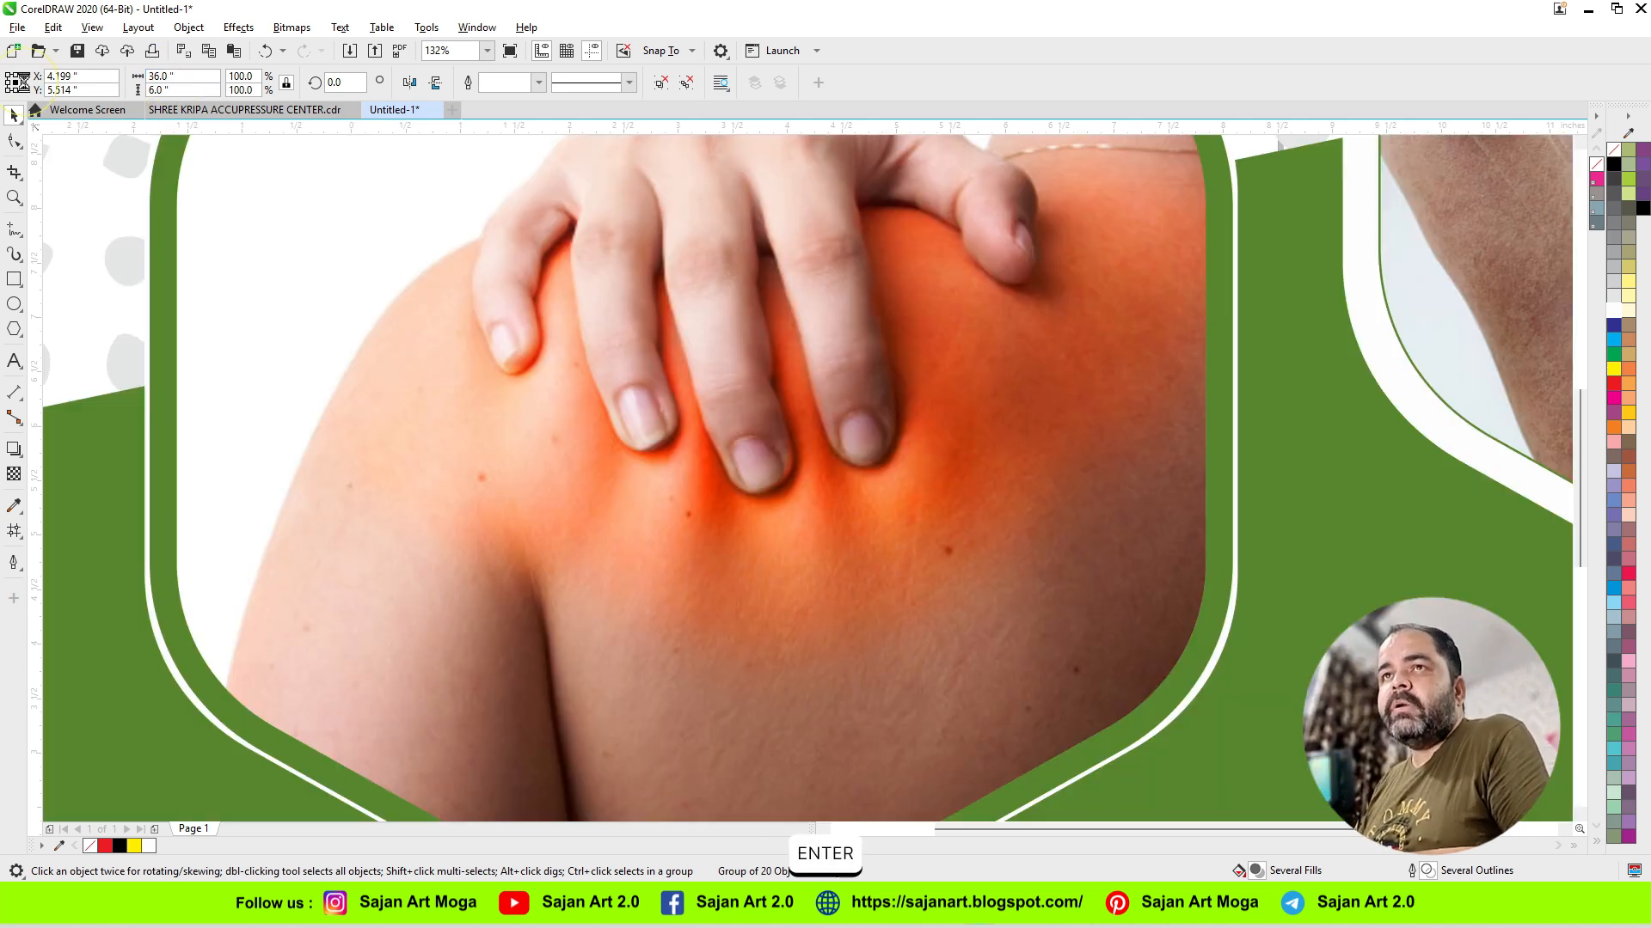
pyautogui.scroll(-5, 349, 425)
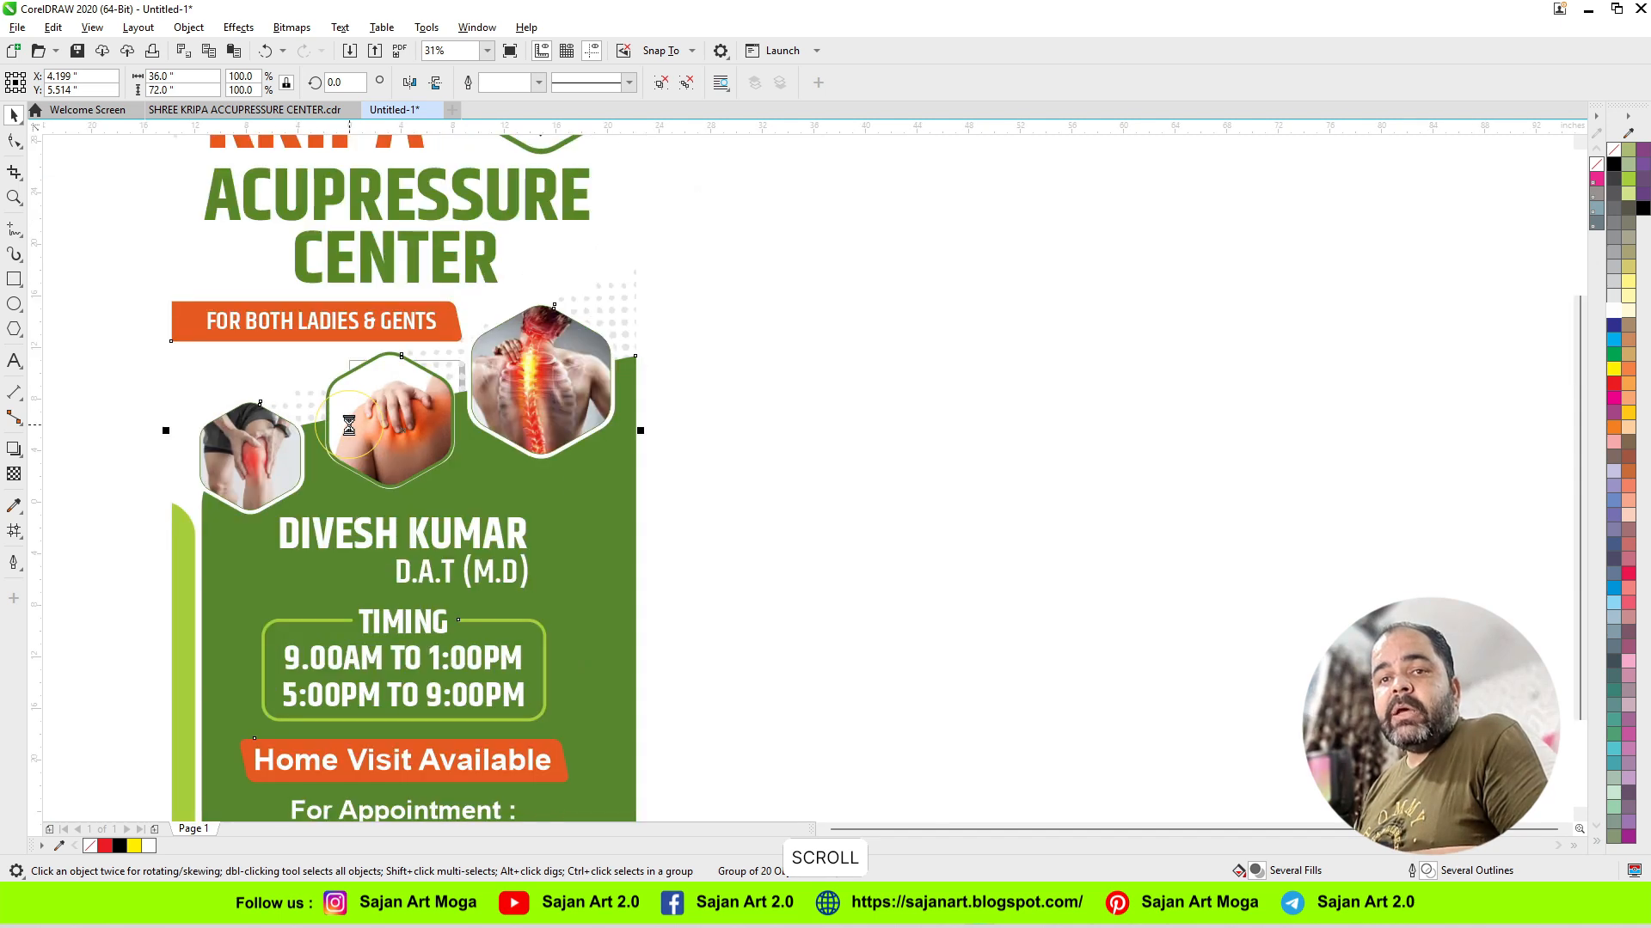
pyautogui.scroll(-2, 684, 497)
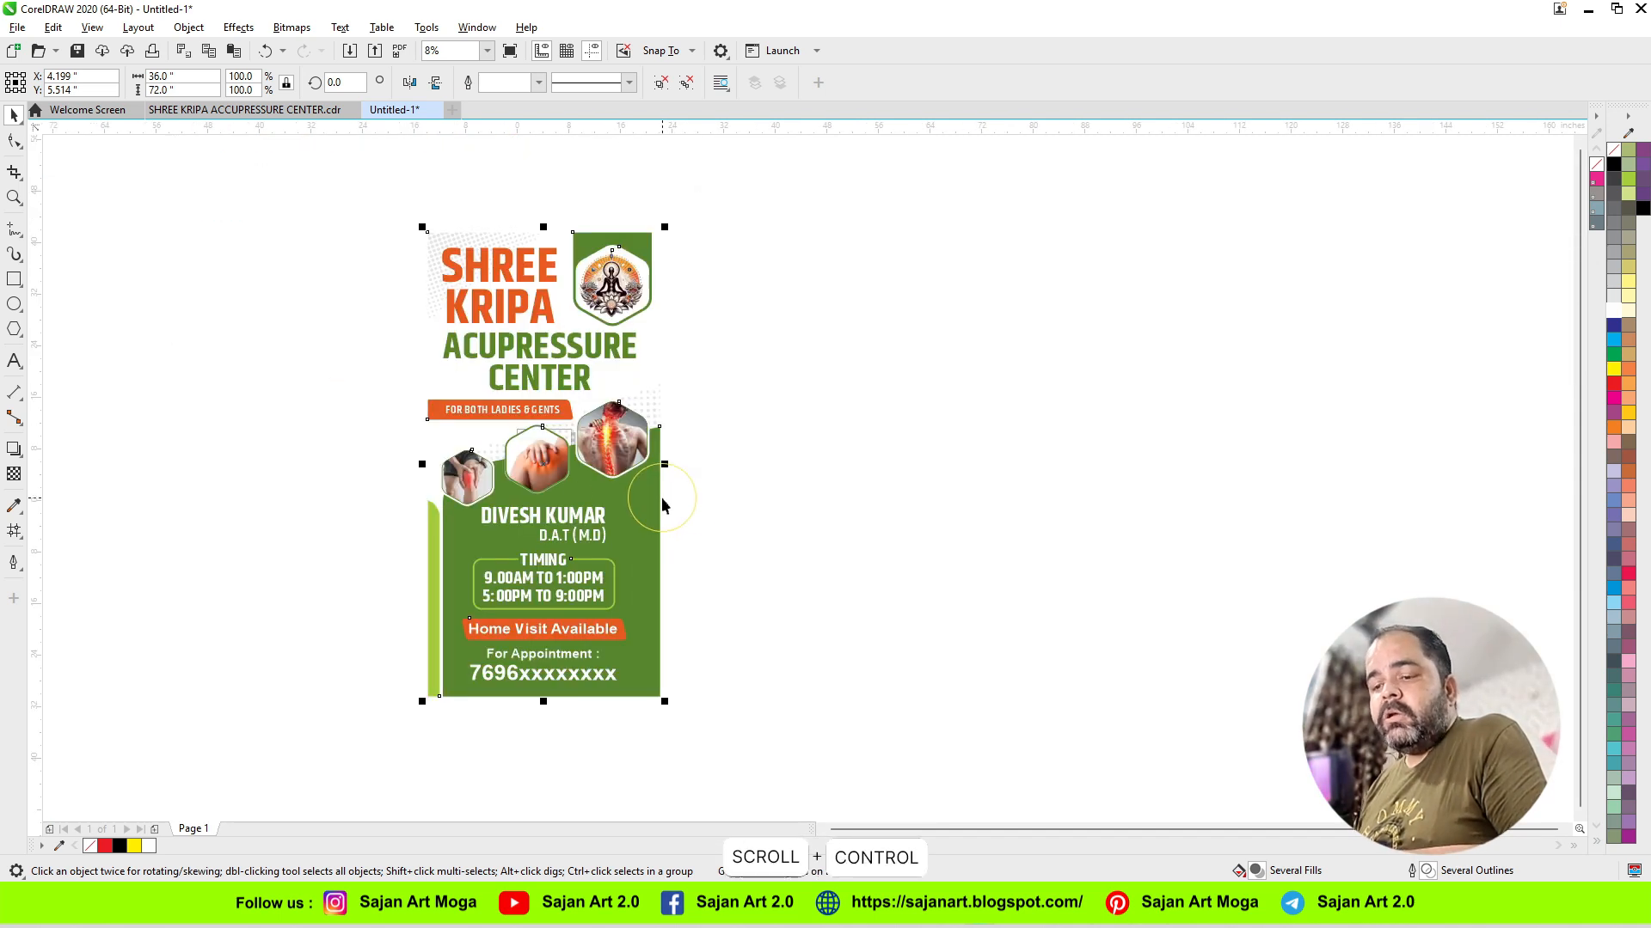
# Step: Export the enlarged banner as an uncompressed TIFF named B, with a 36-inch width and 72 dpi resolution
pyautogui.hotkey('ctrl', 'e')
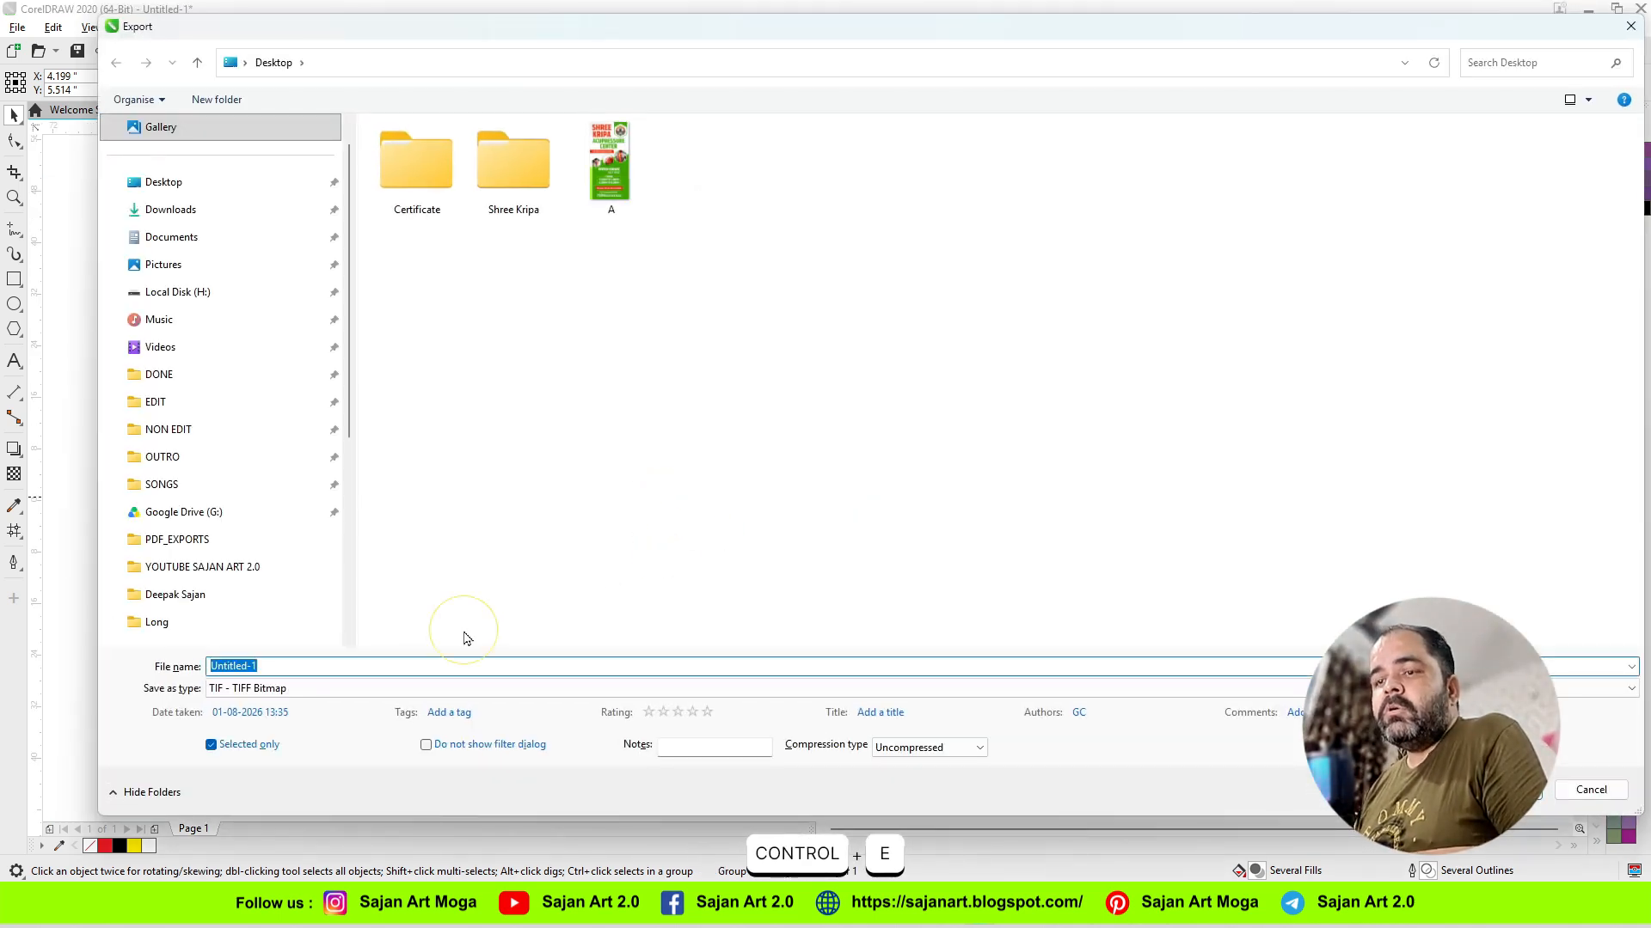
pyautogui.write('B')
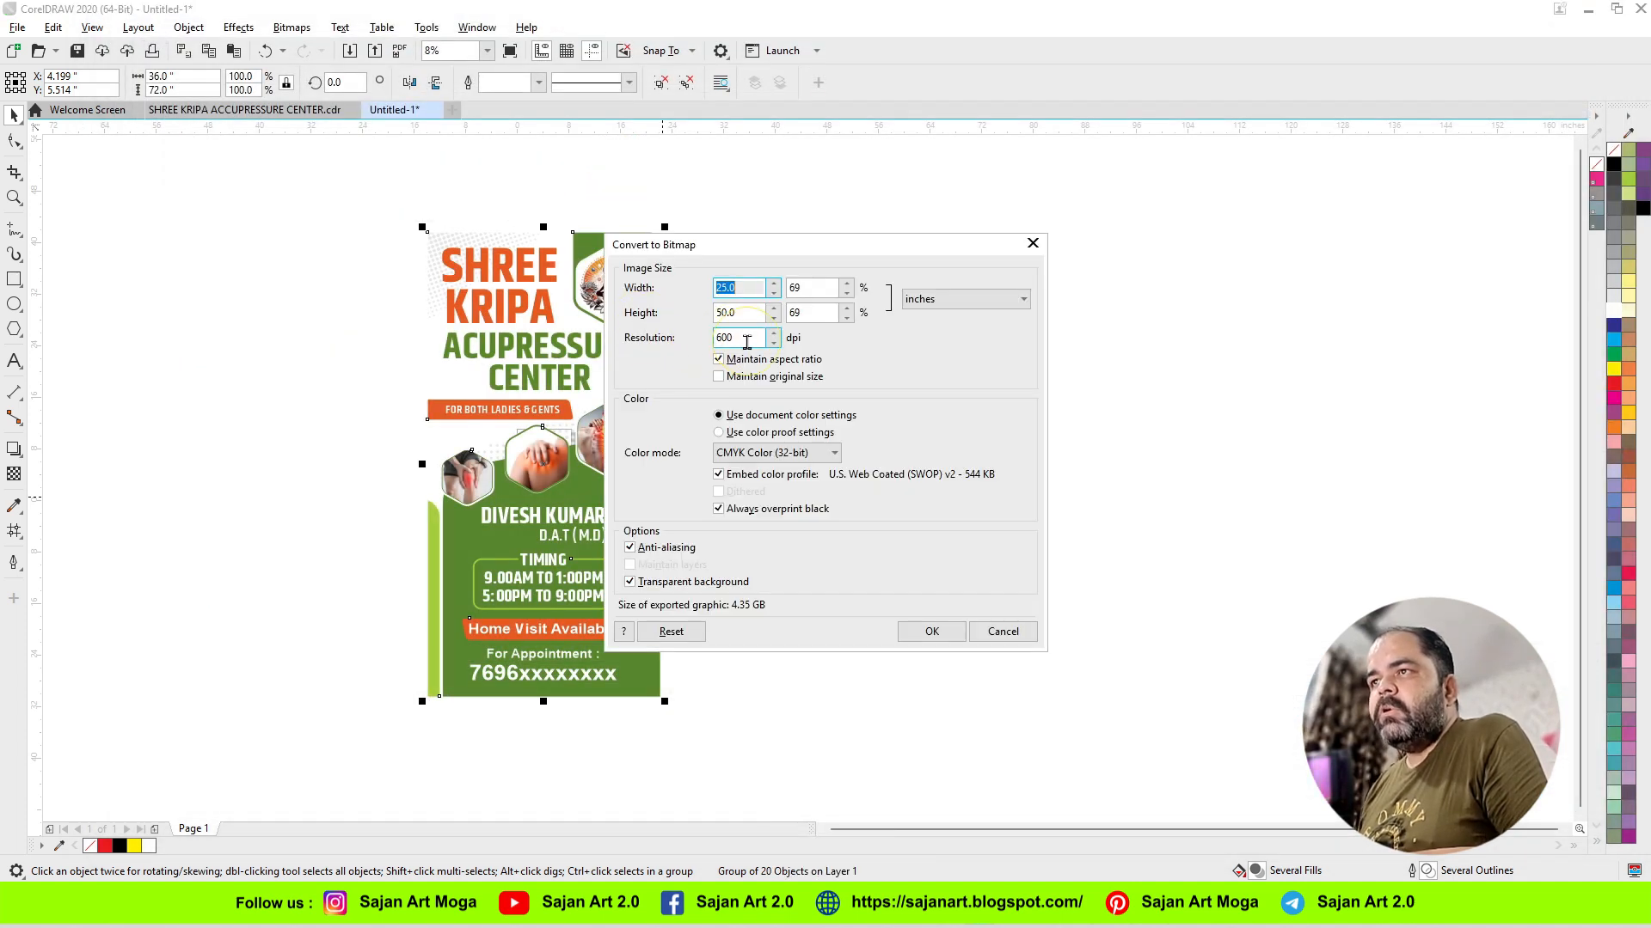
pyautogui.moveTo(734, 338); pyautogui.dragTo(715, 338)
pyautogui.write('72')
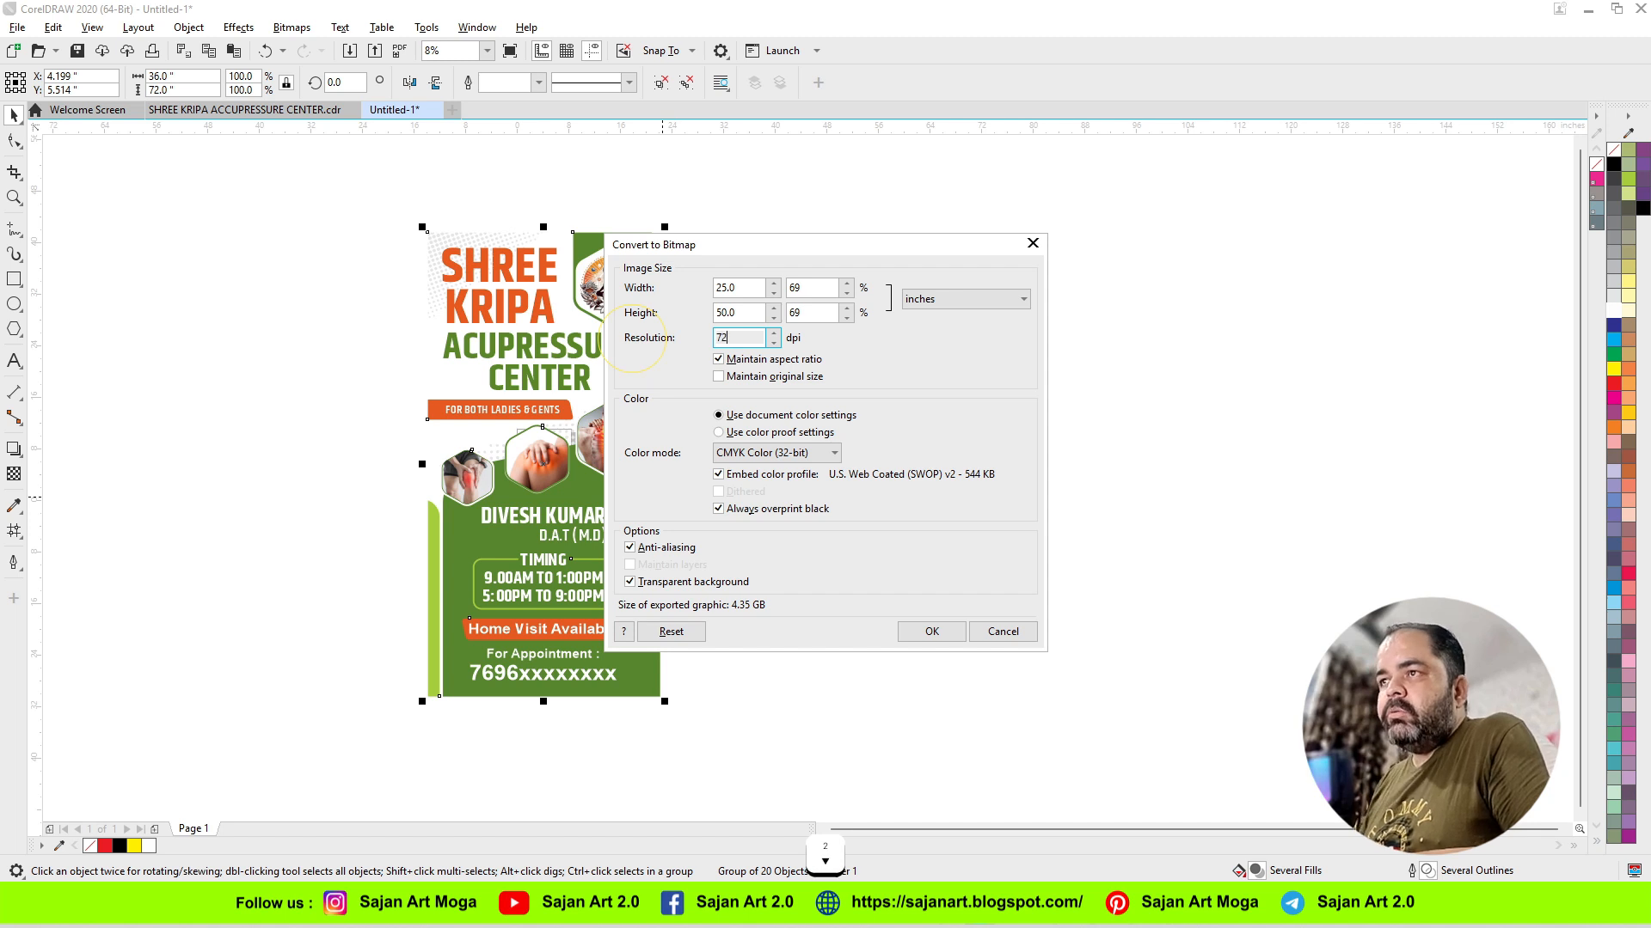
pyautogui.click(748, 289)
pyautogui.moveTo(748, 289); pyautogui.dragTo(638, 295)
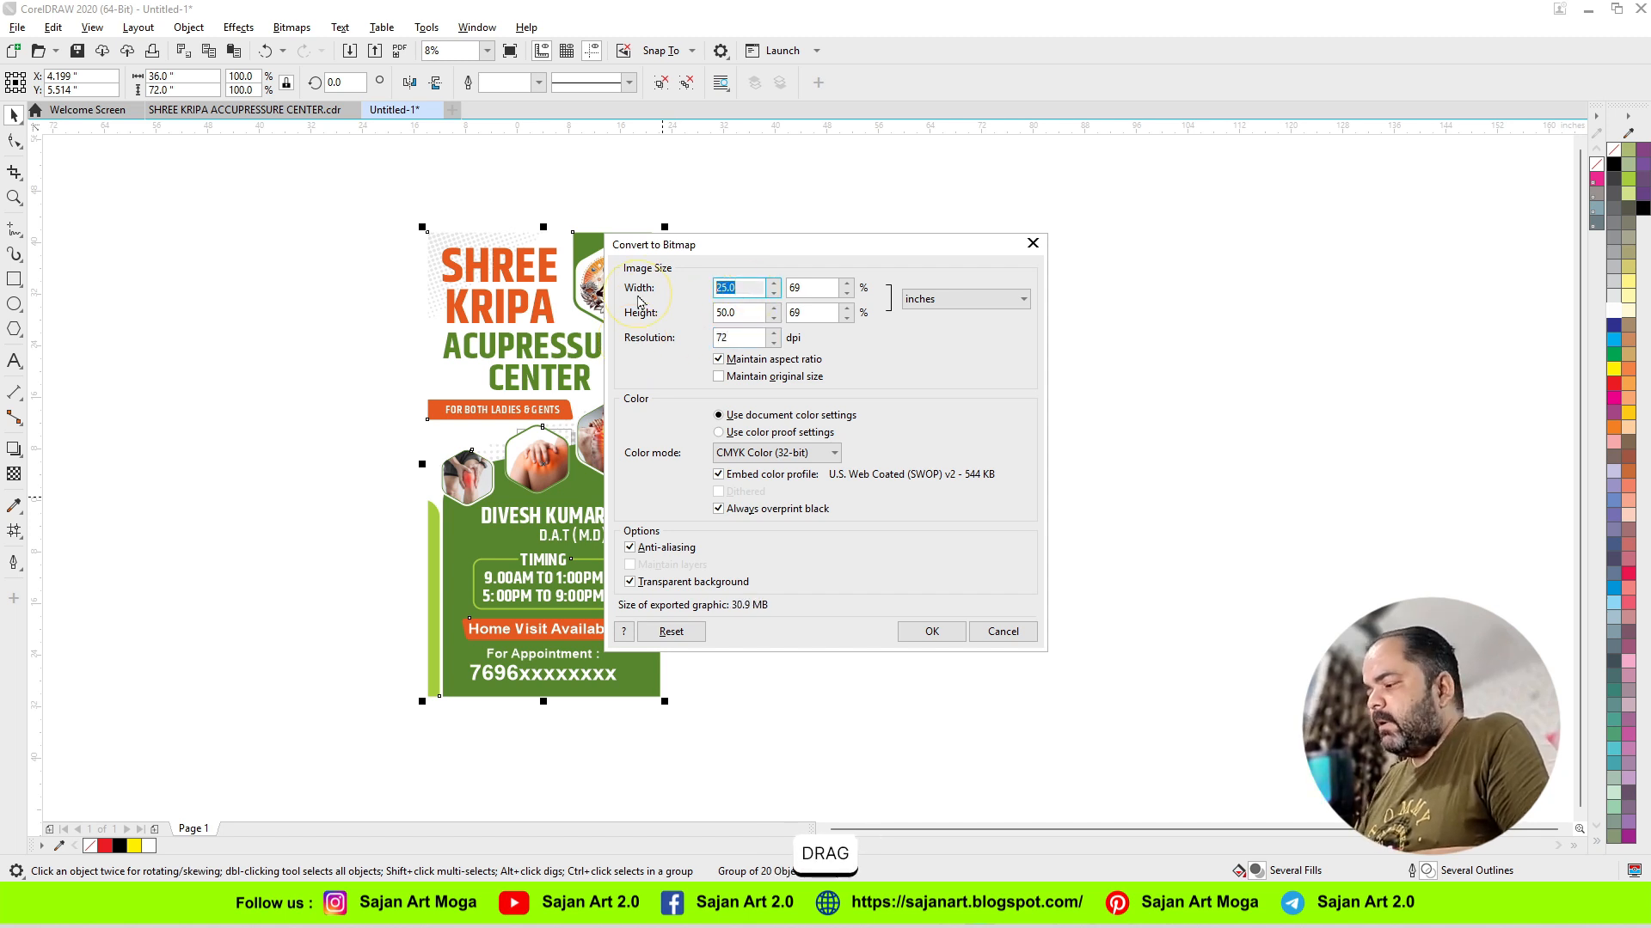
pyautogui.write('36')
pyautogui.press('Tab')
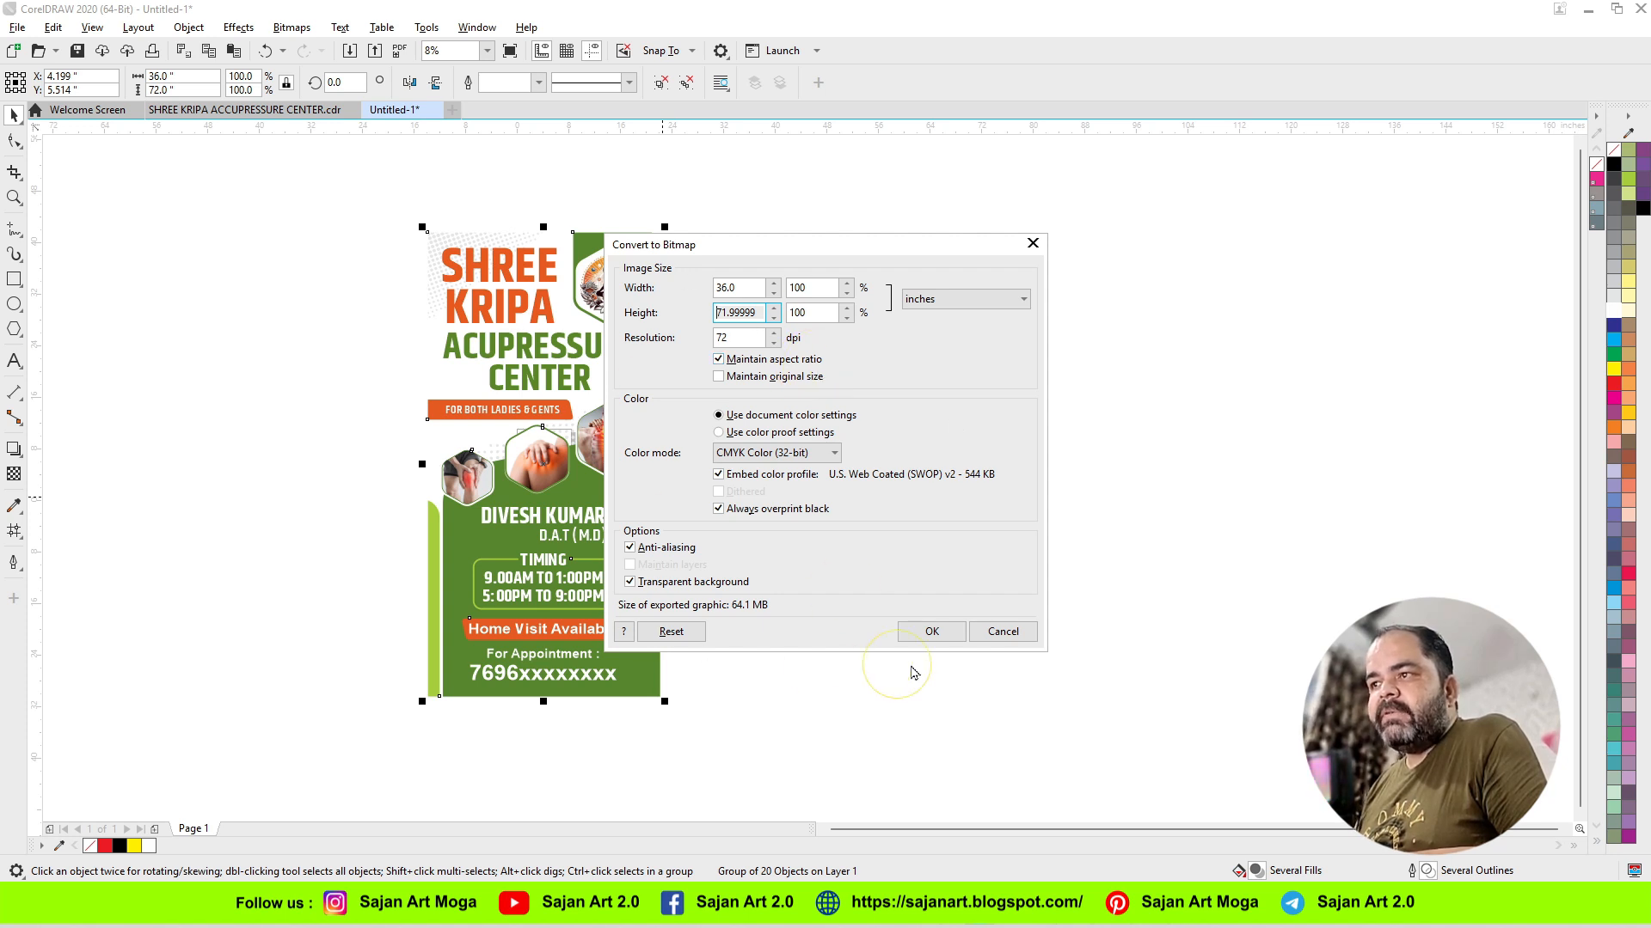
pyautogui.click(930, 633)
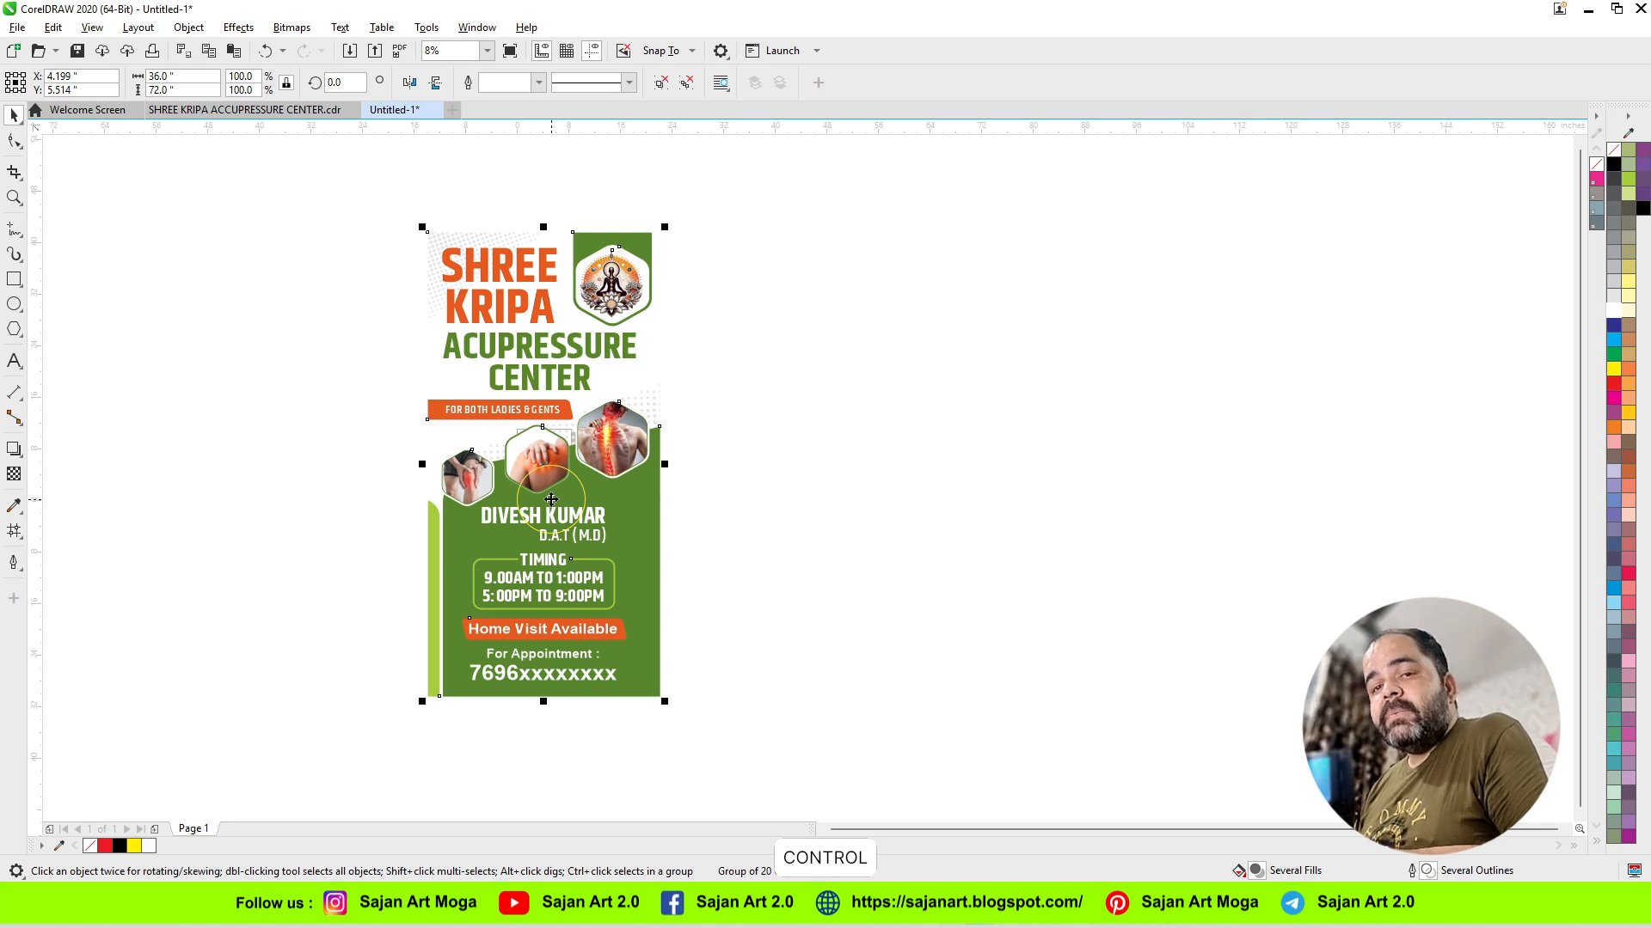
# Step: Undo the banner's enlargement and start a TIFF export of the selected banner with the file name C
pyautogui.hotkey('ctrl', 'z')
pyautogui.press('F4')
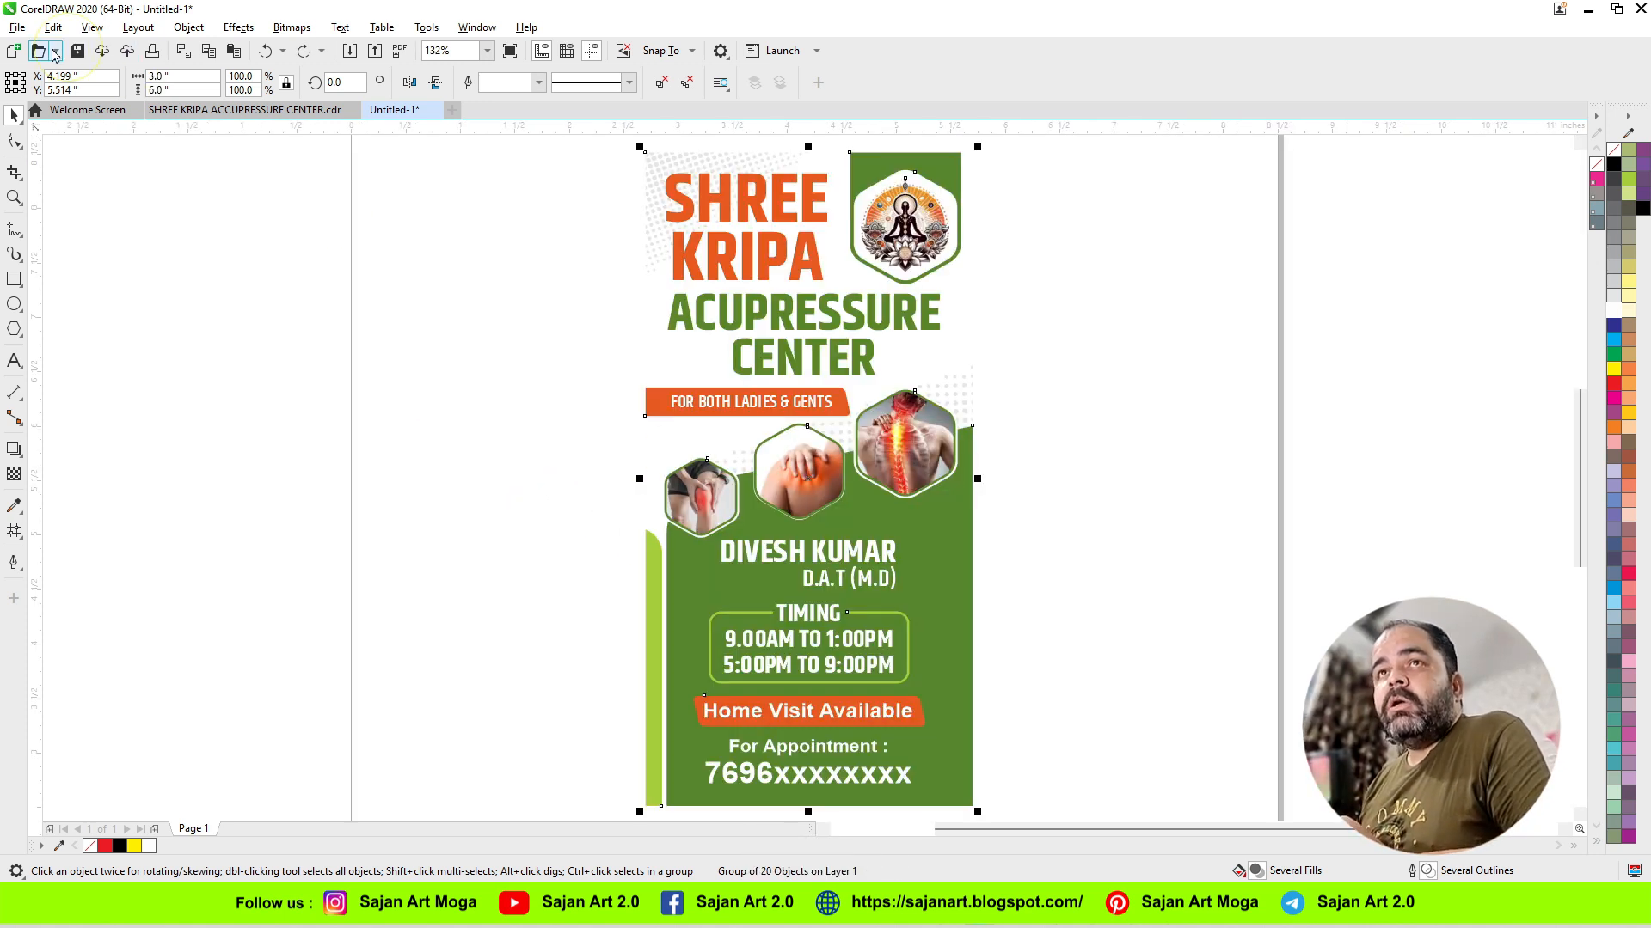
pyautogui.click(17, 28)
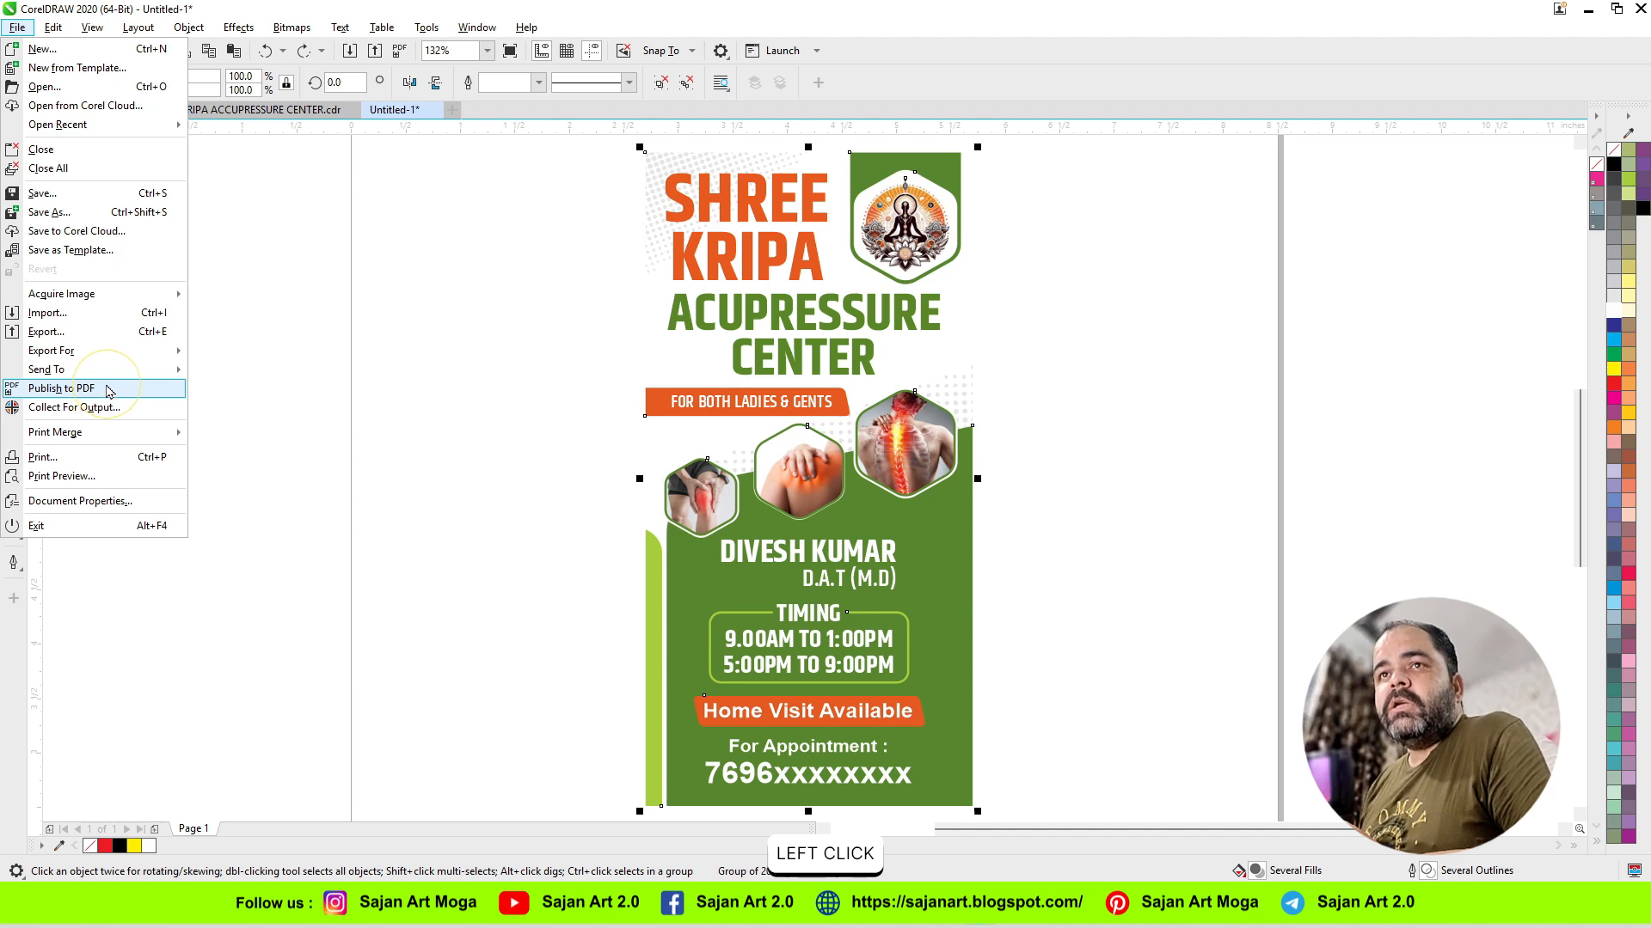
pyautogui.click(106, 335)
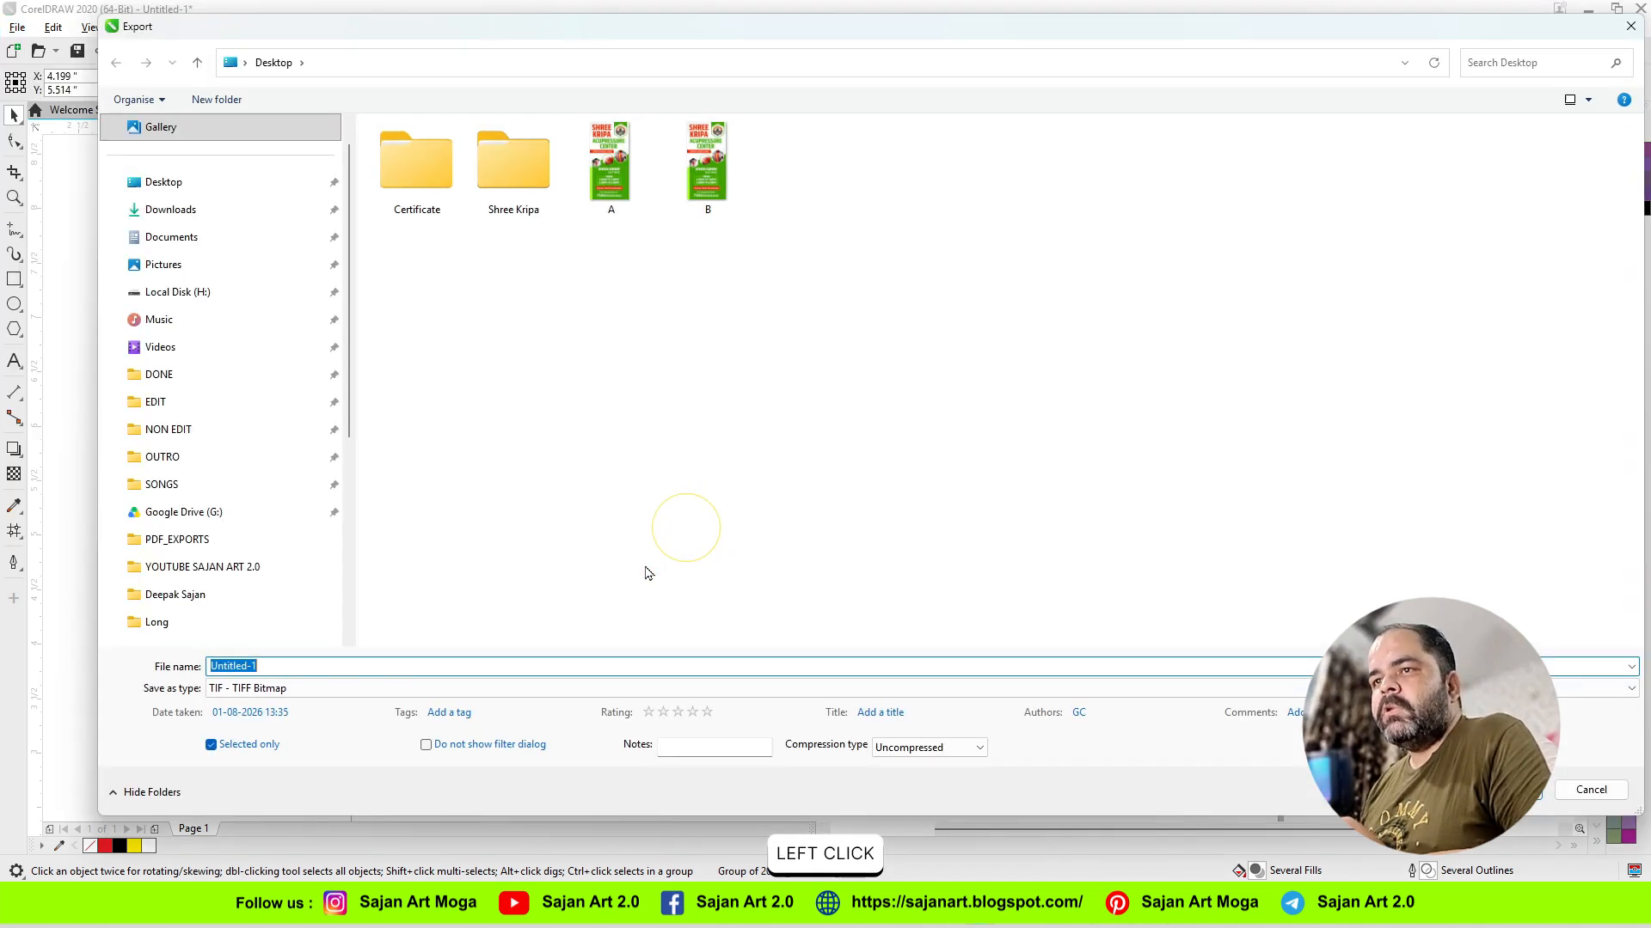
pyautogui.write('C')
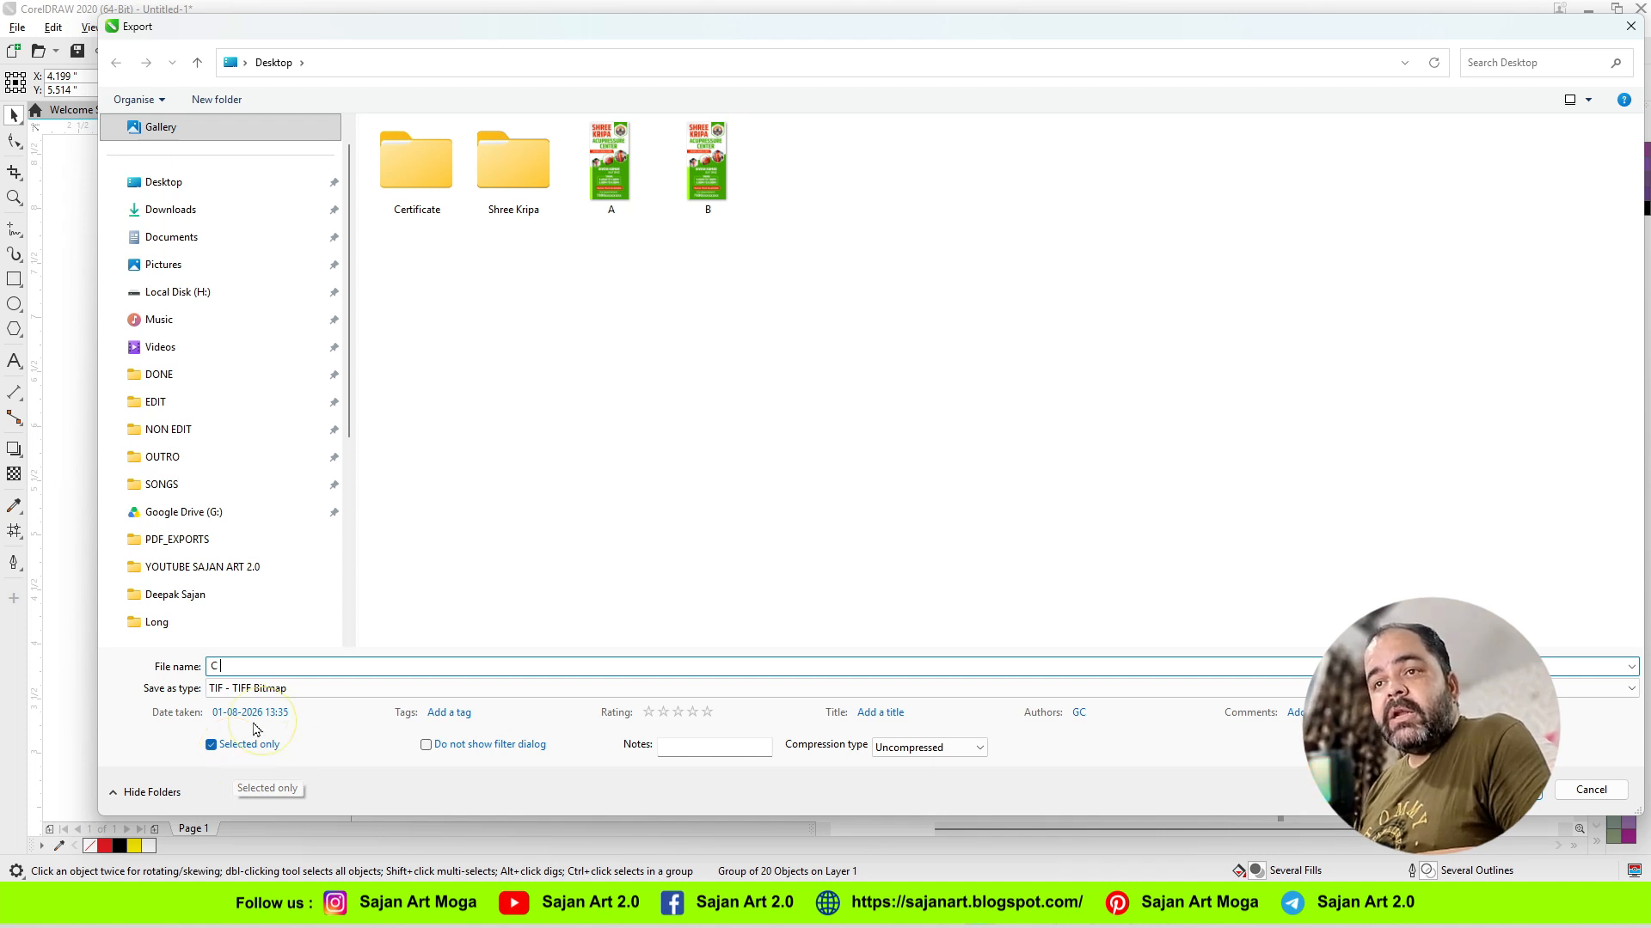
# Step: Complete the export of C with LZW compression and a resolution of 600 dpi
pyautogui.click(942, 750)
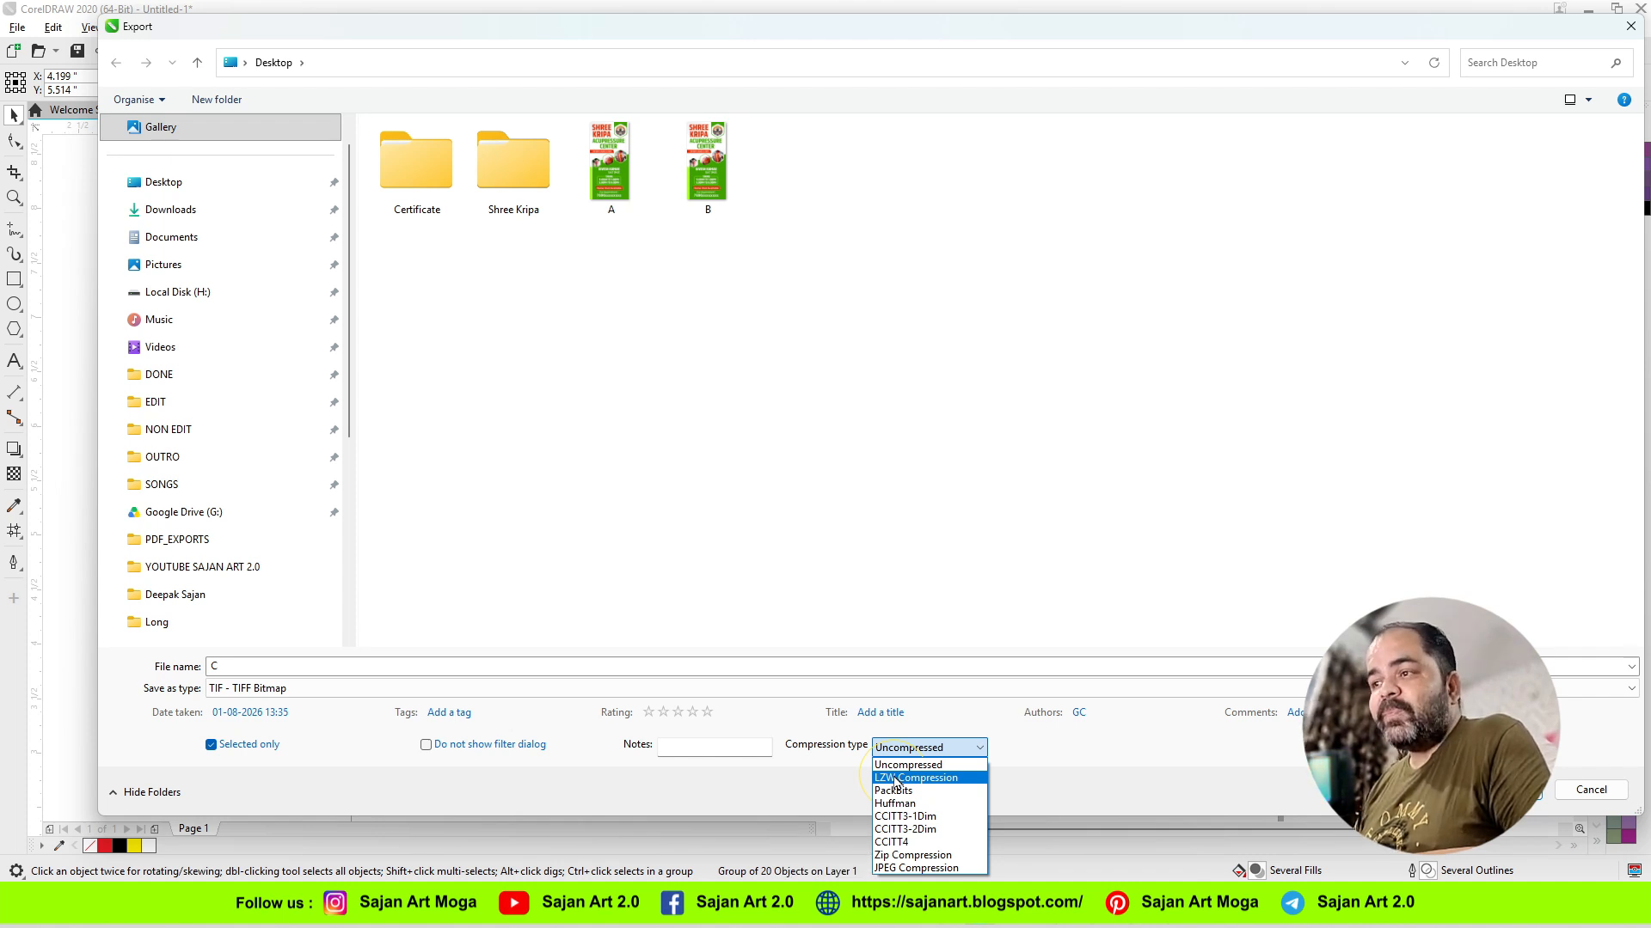
pyautogui.click(895, 779)
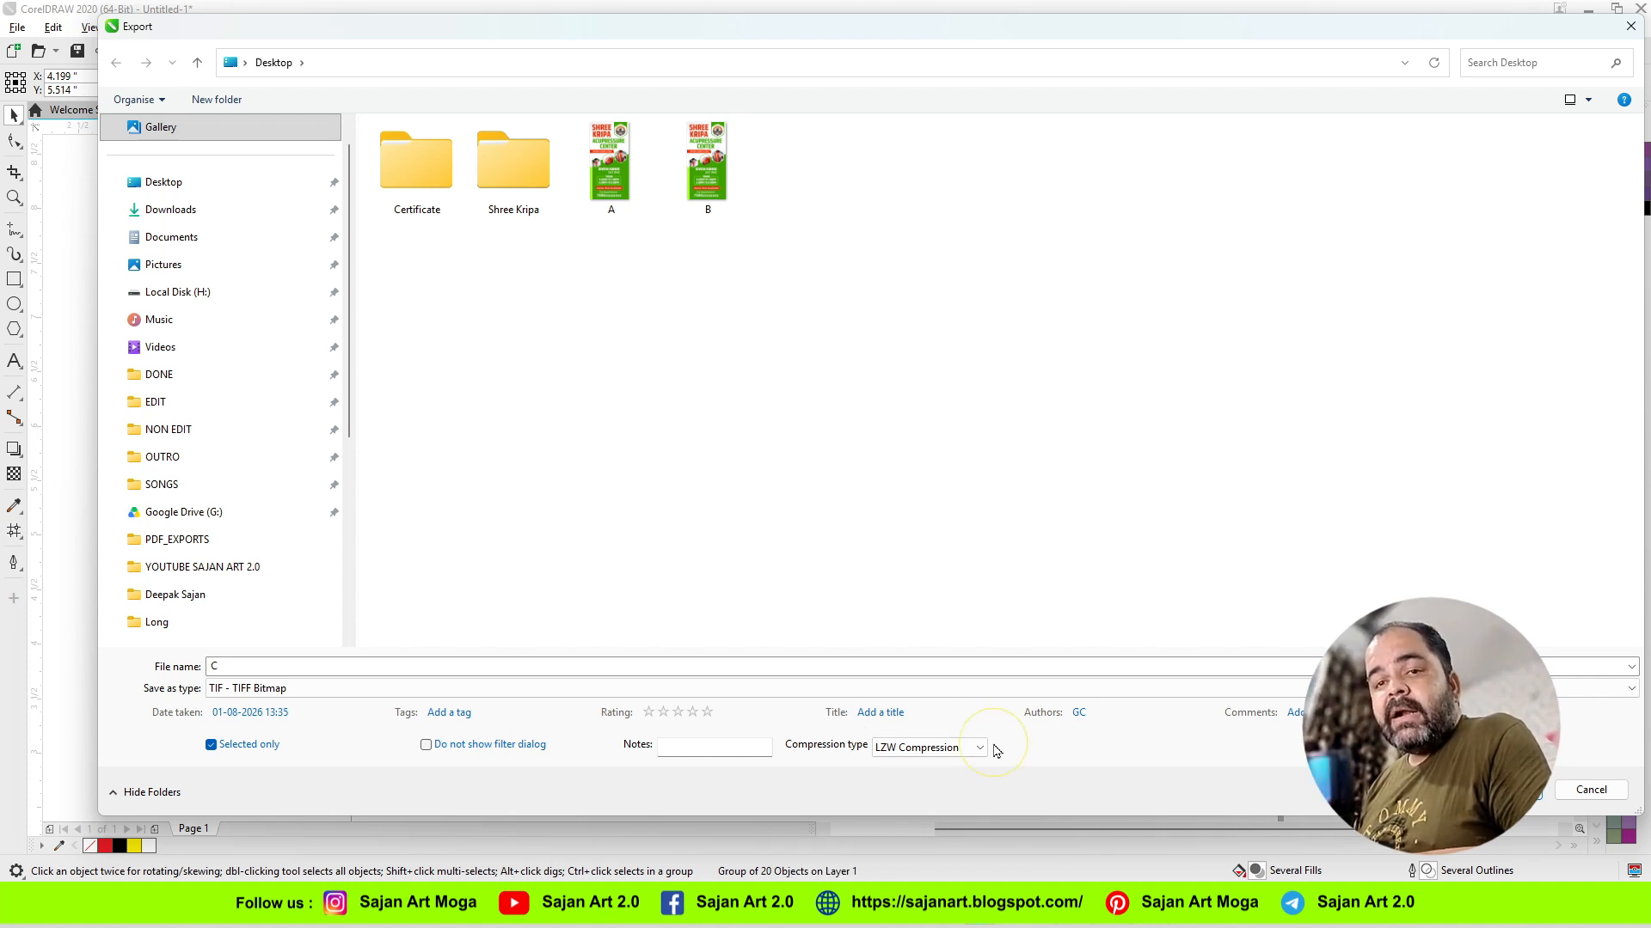
pyautogui.click(1509, 789)
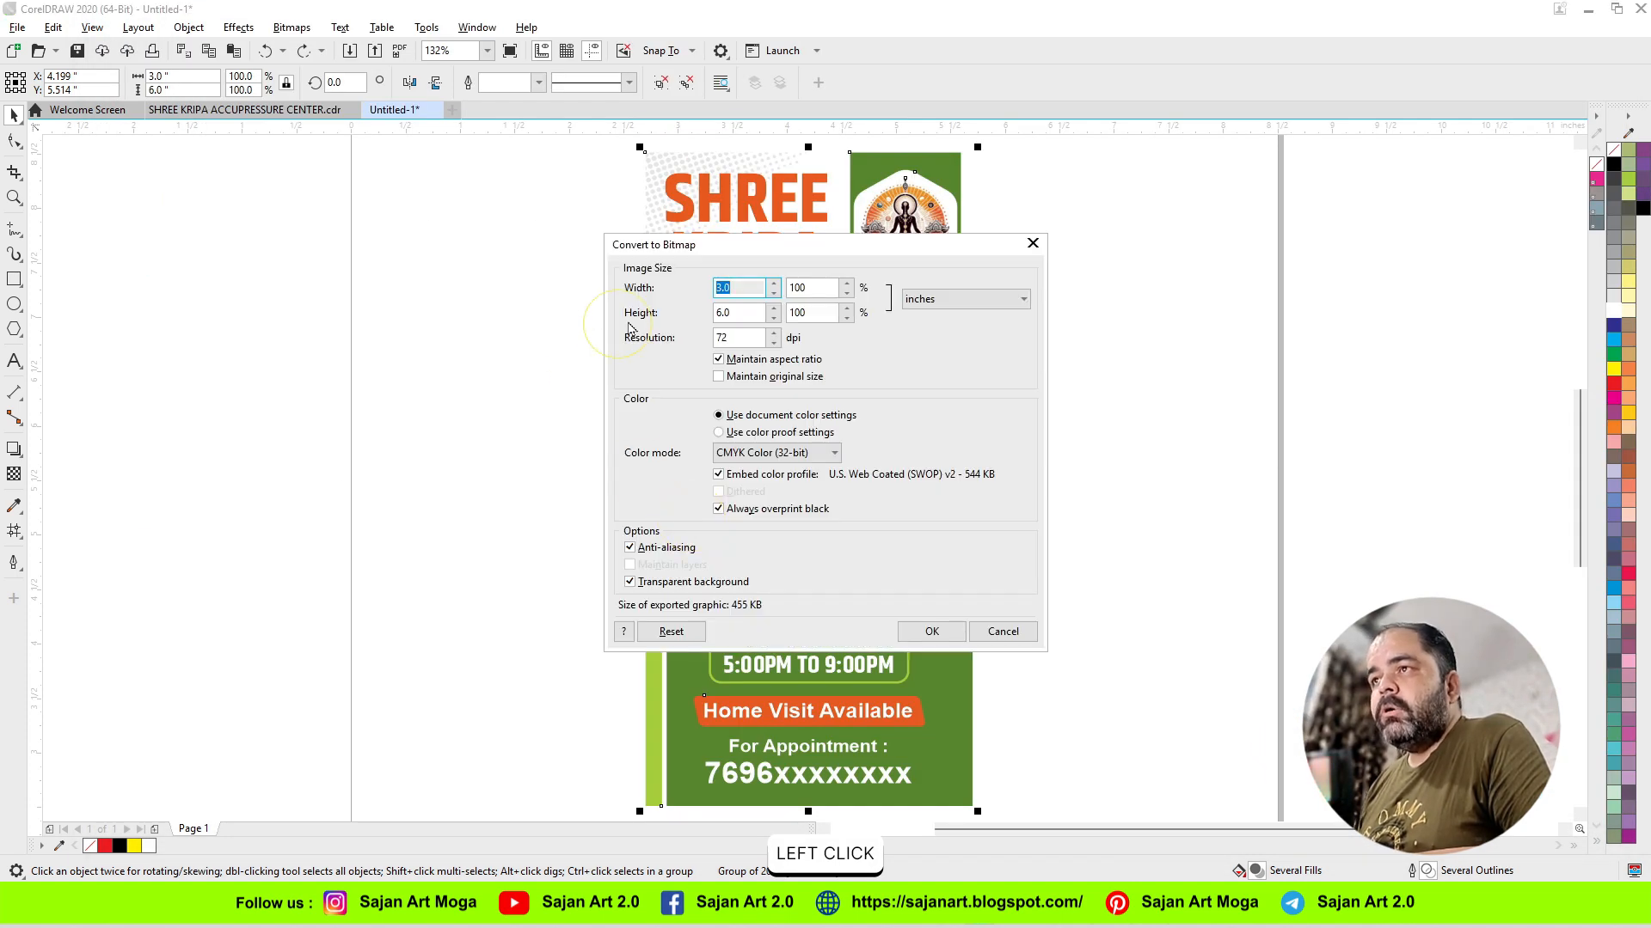
pyautogui.moveTo(741, 338); pyautogui.dragTo(570, 339)
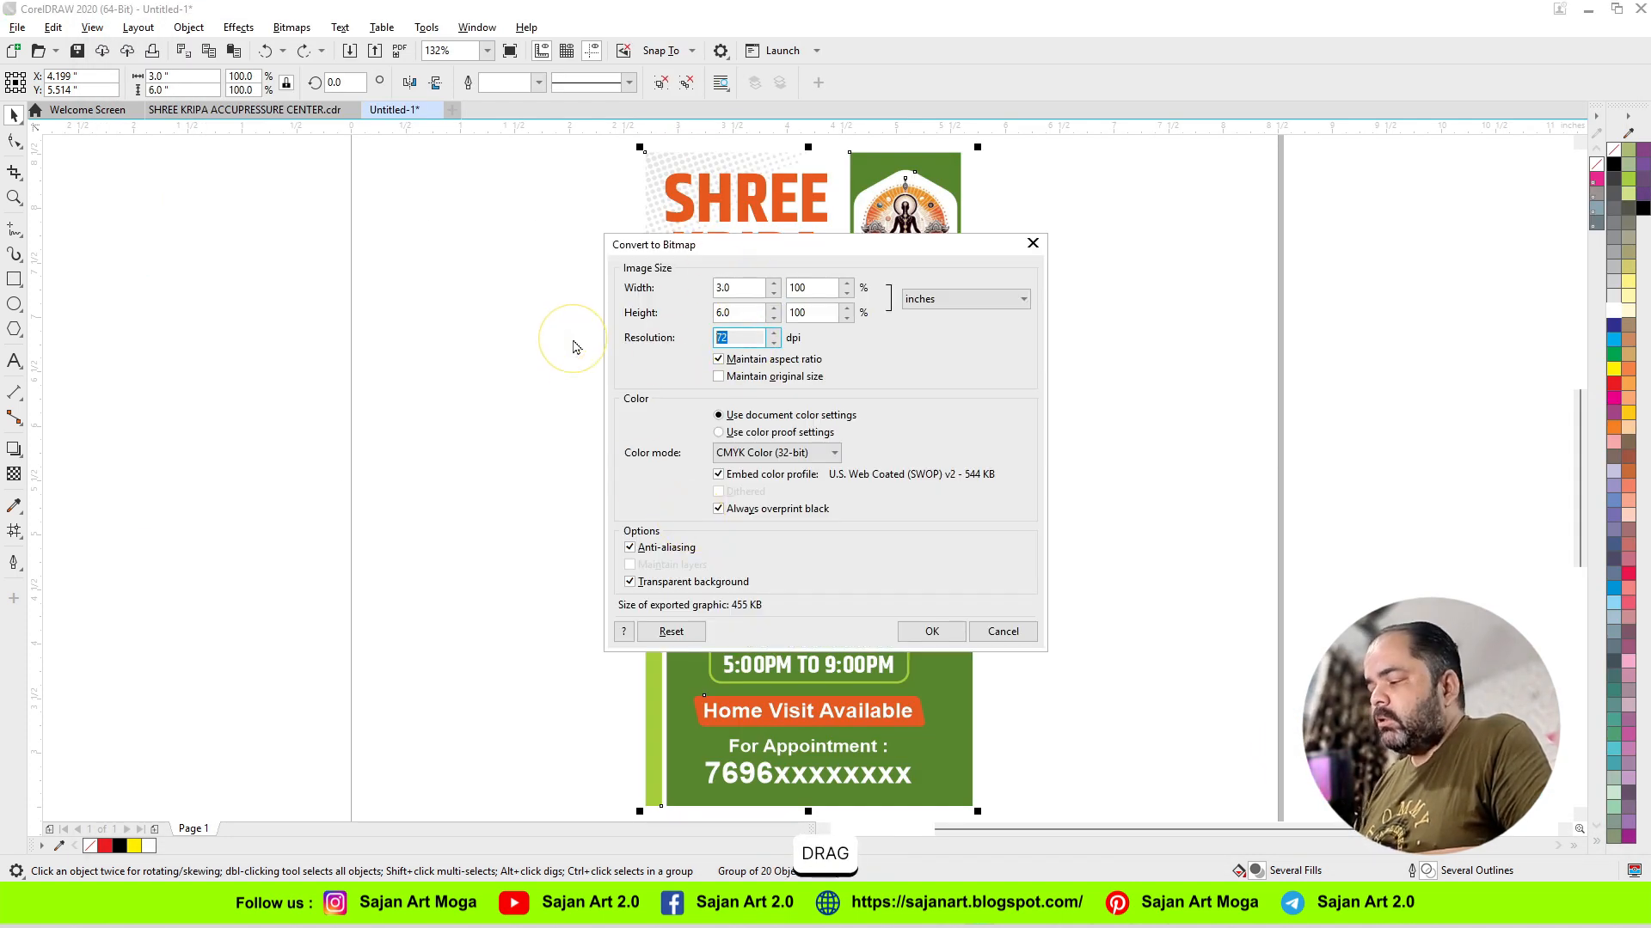
pyautogui.write('600')
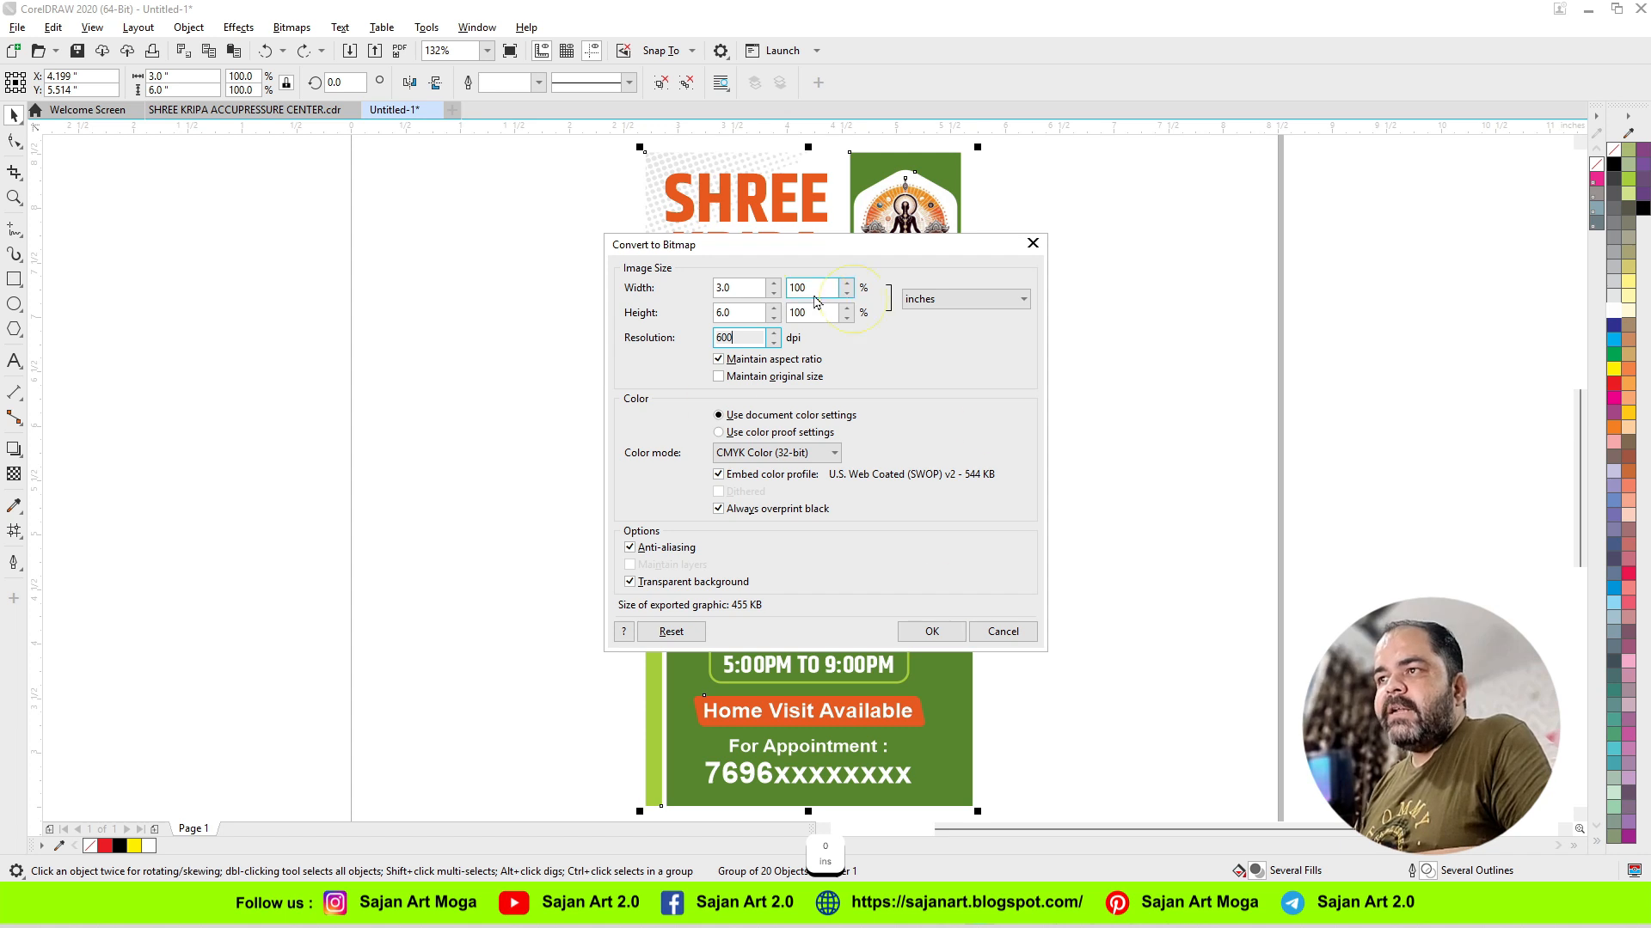
pyautogui.click(944, 633)
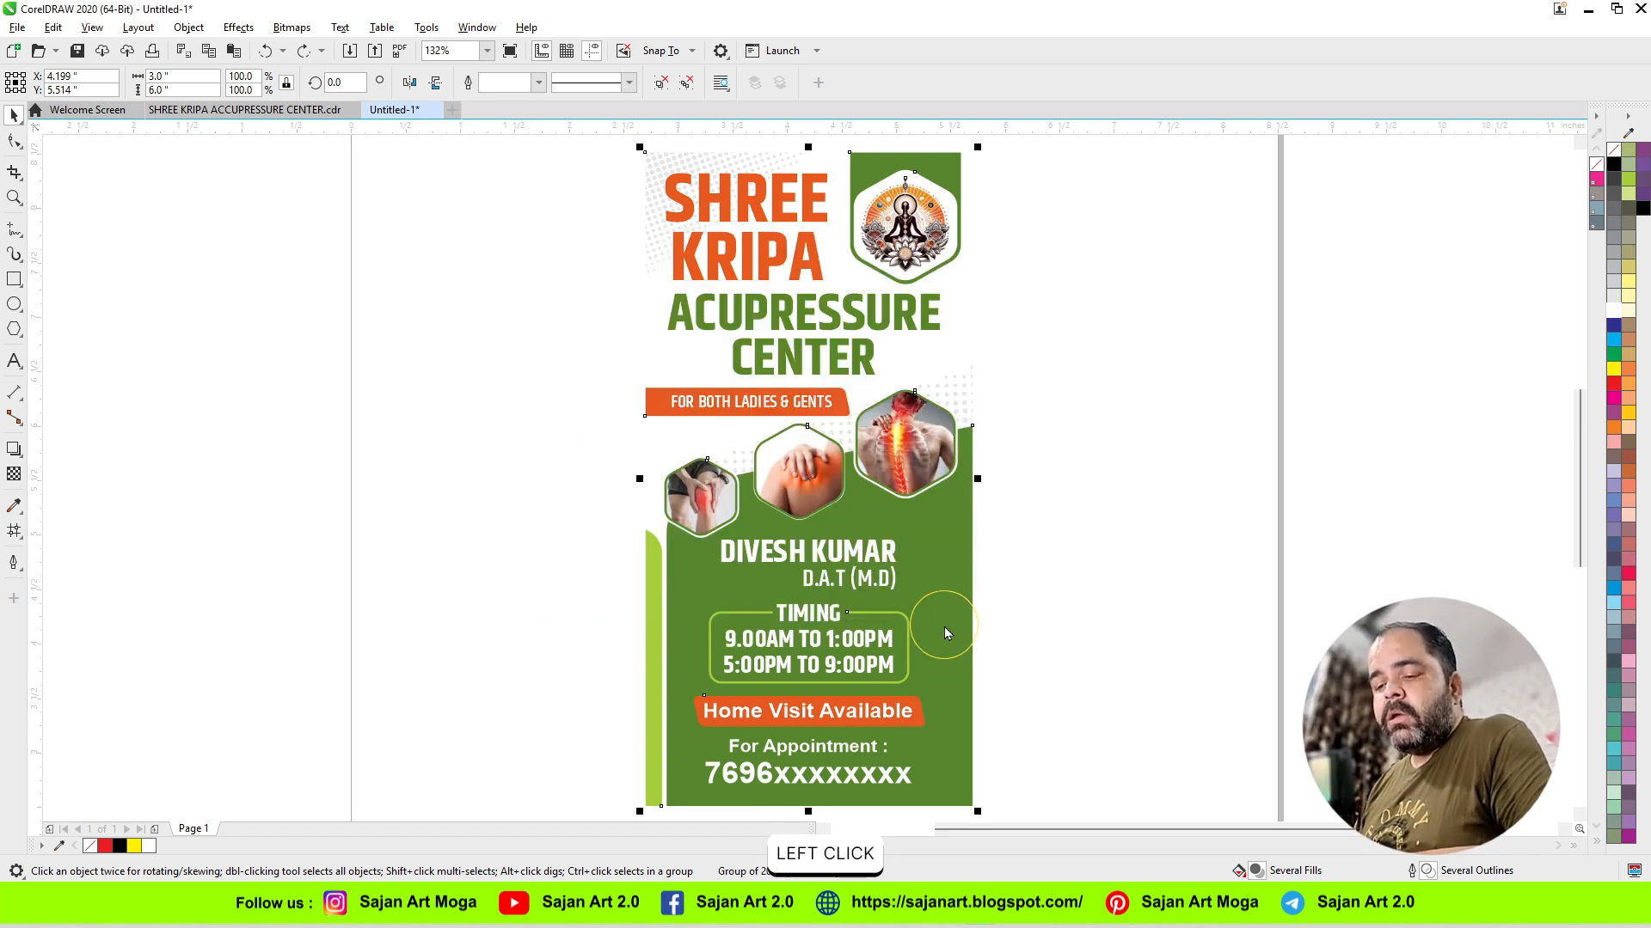
# Step: Open the properties of the exported TIFF file A on the Desktop to check its file size
pyautogui.hotkey('ctrl', 'e')
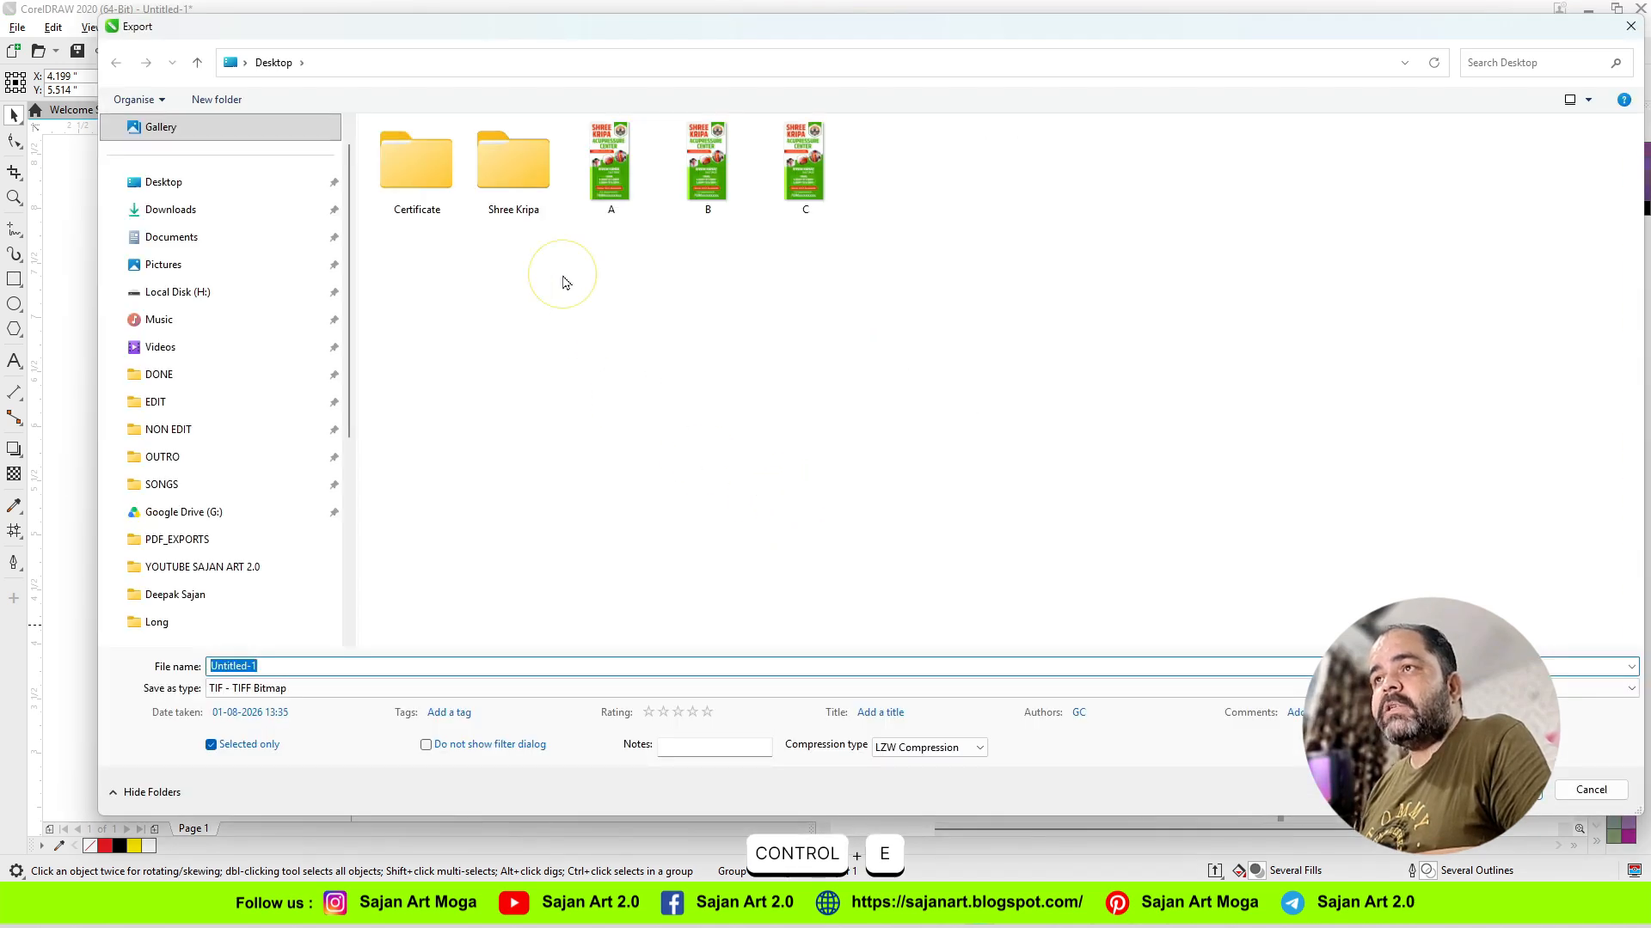
pyautogui.click(610, 164)
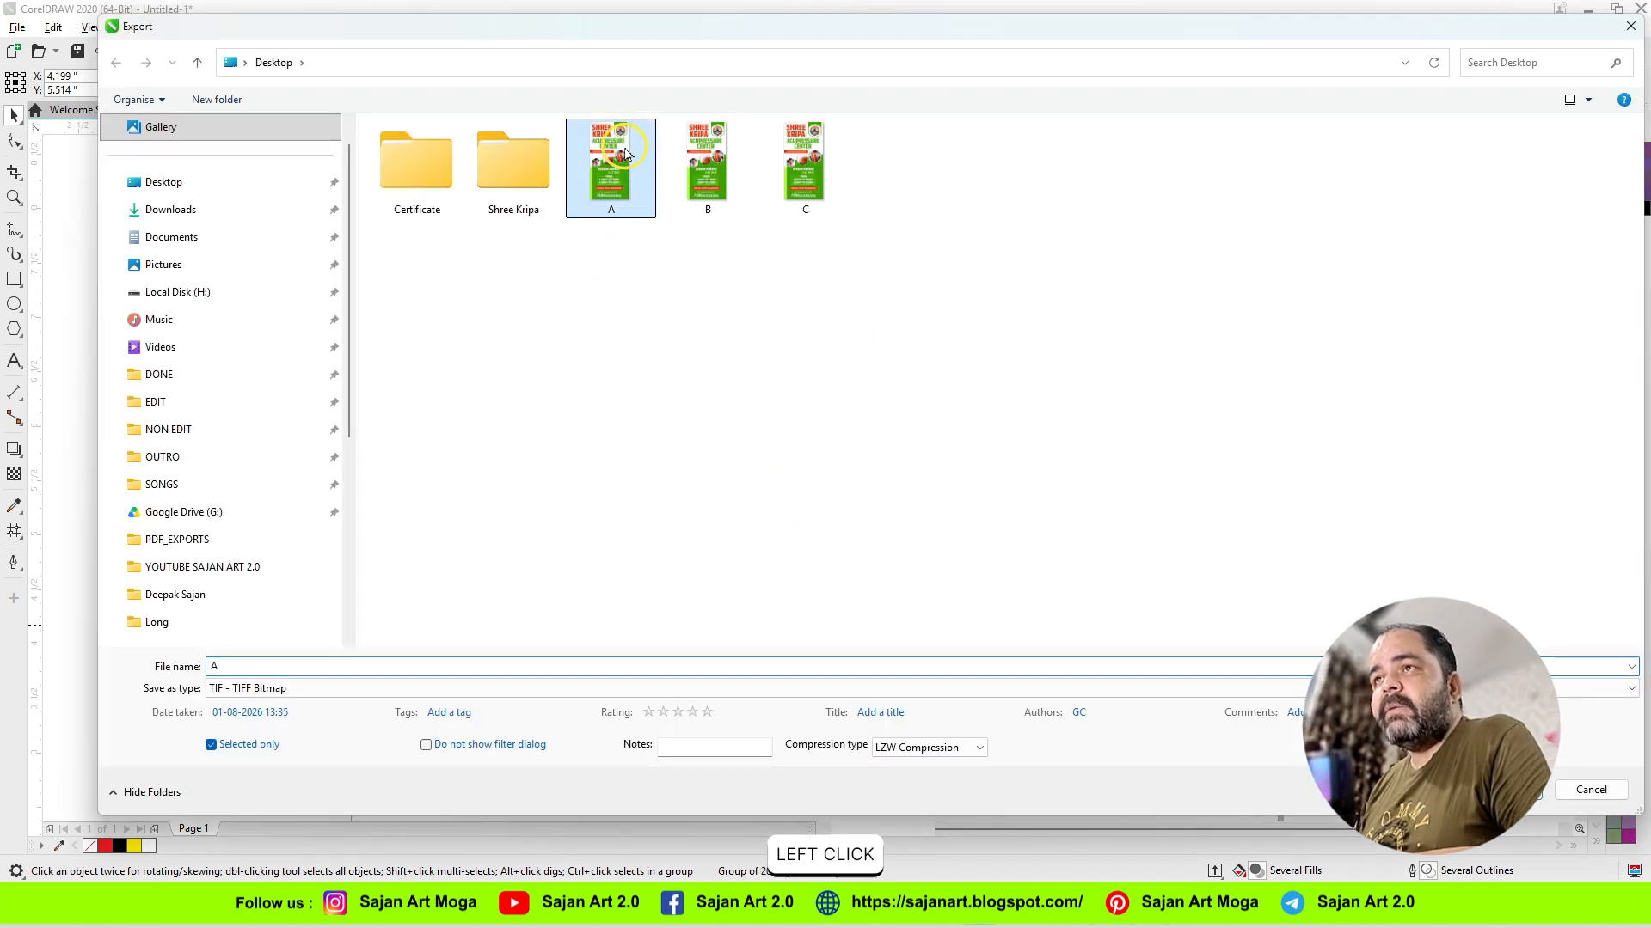
pyautogui.rightClick(632, 167)
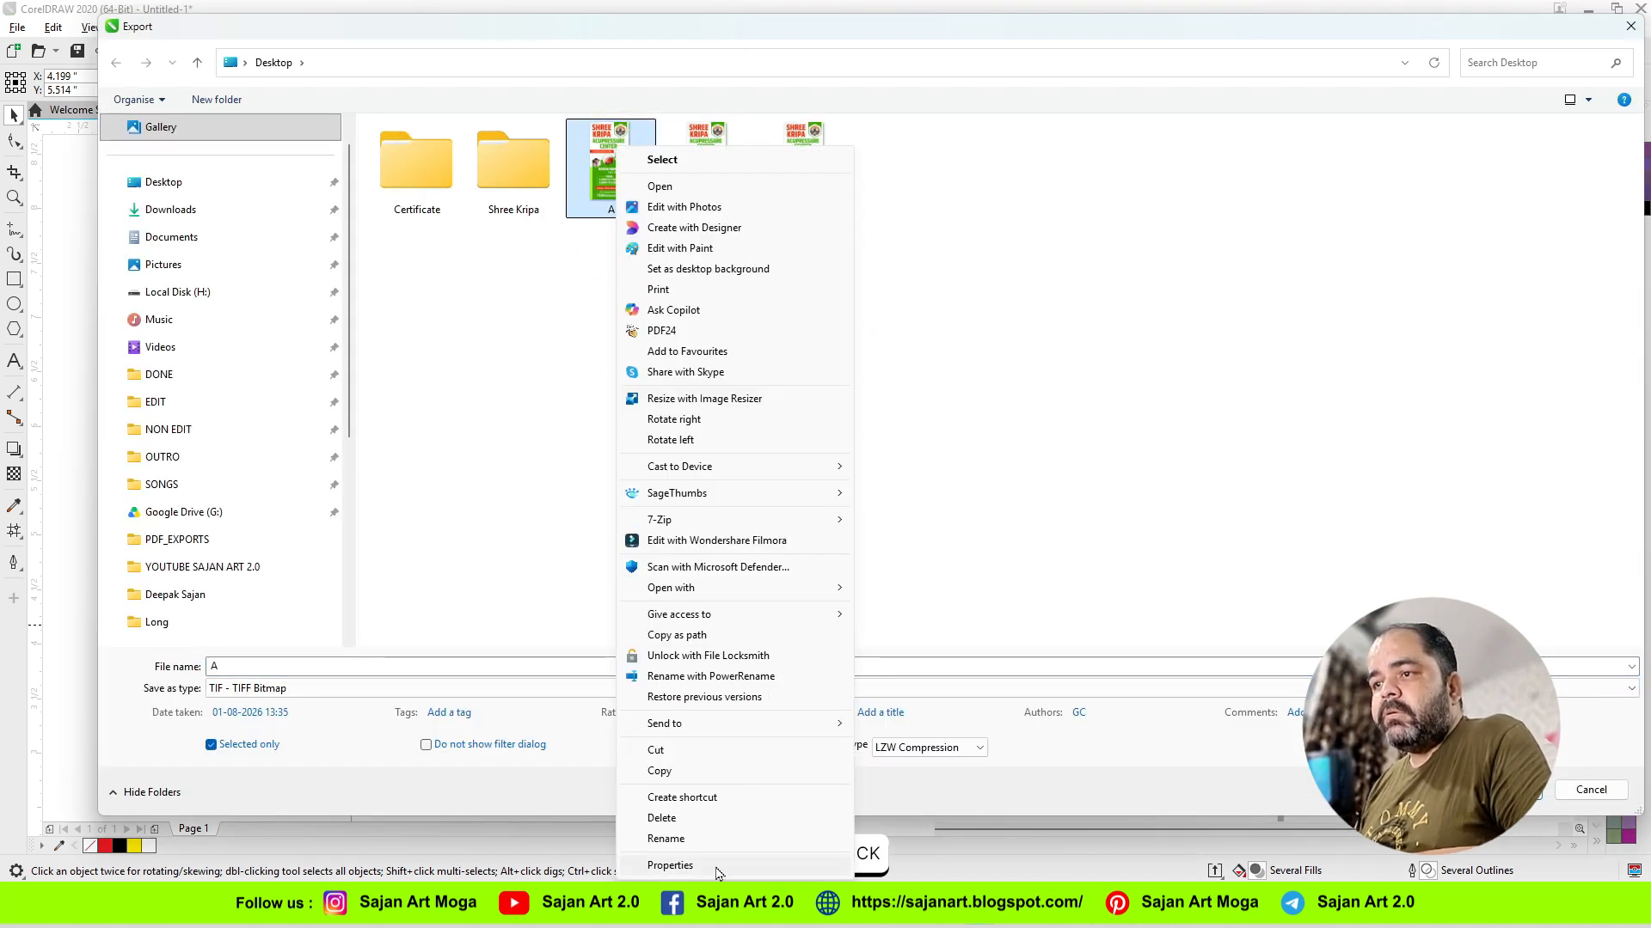
pyautogui.click(679, 863)
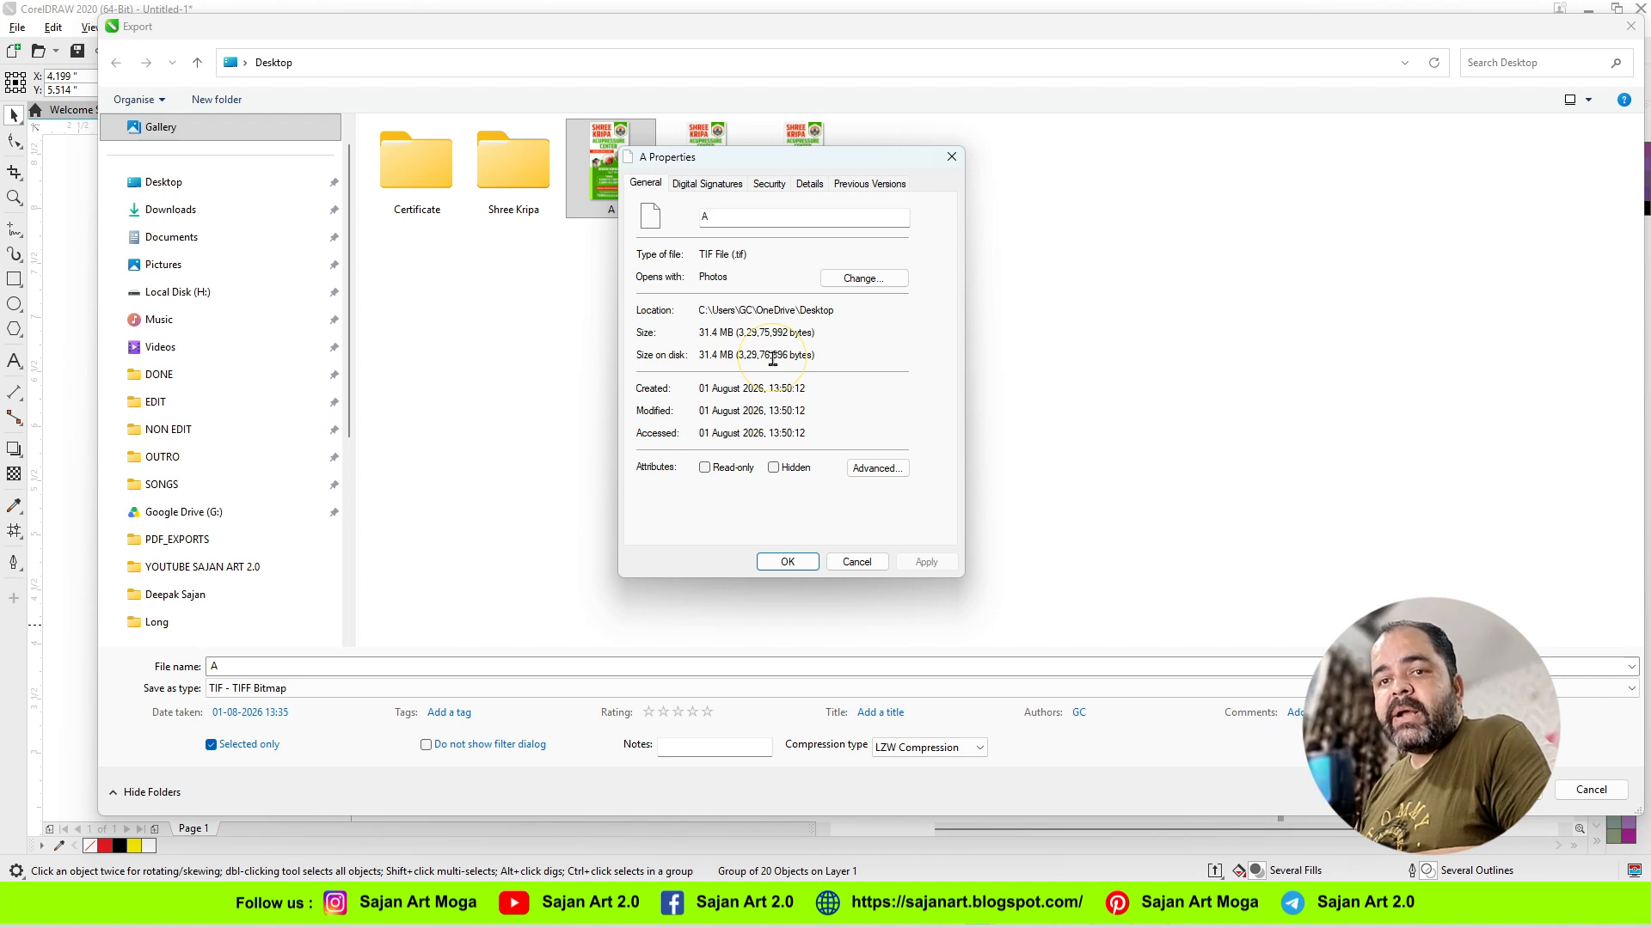
# Step: Open the exported TIFF file A at 100% zoom and examine its photos and text for sharpness
pyautogui.click(777, 567)
pyautogui.rightClick(620, 186)
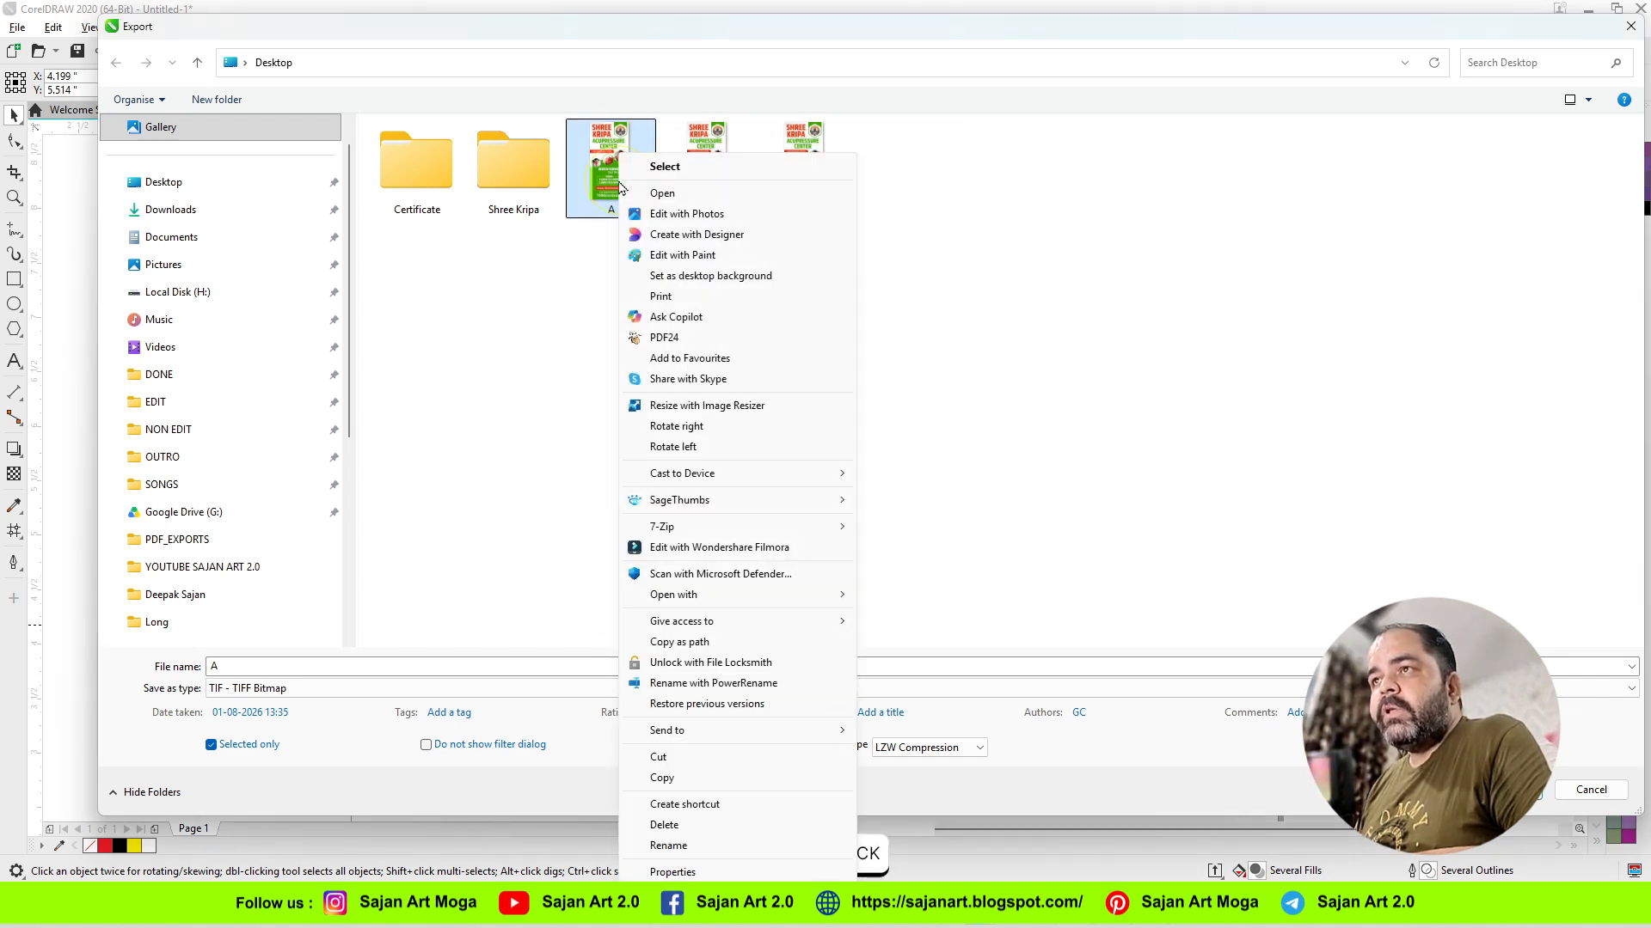
pyautogui.click(655, 194)
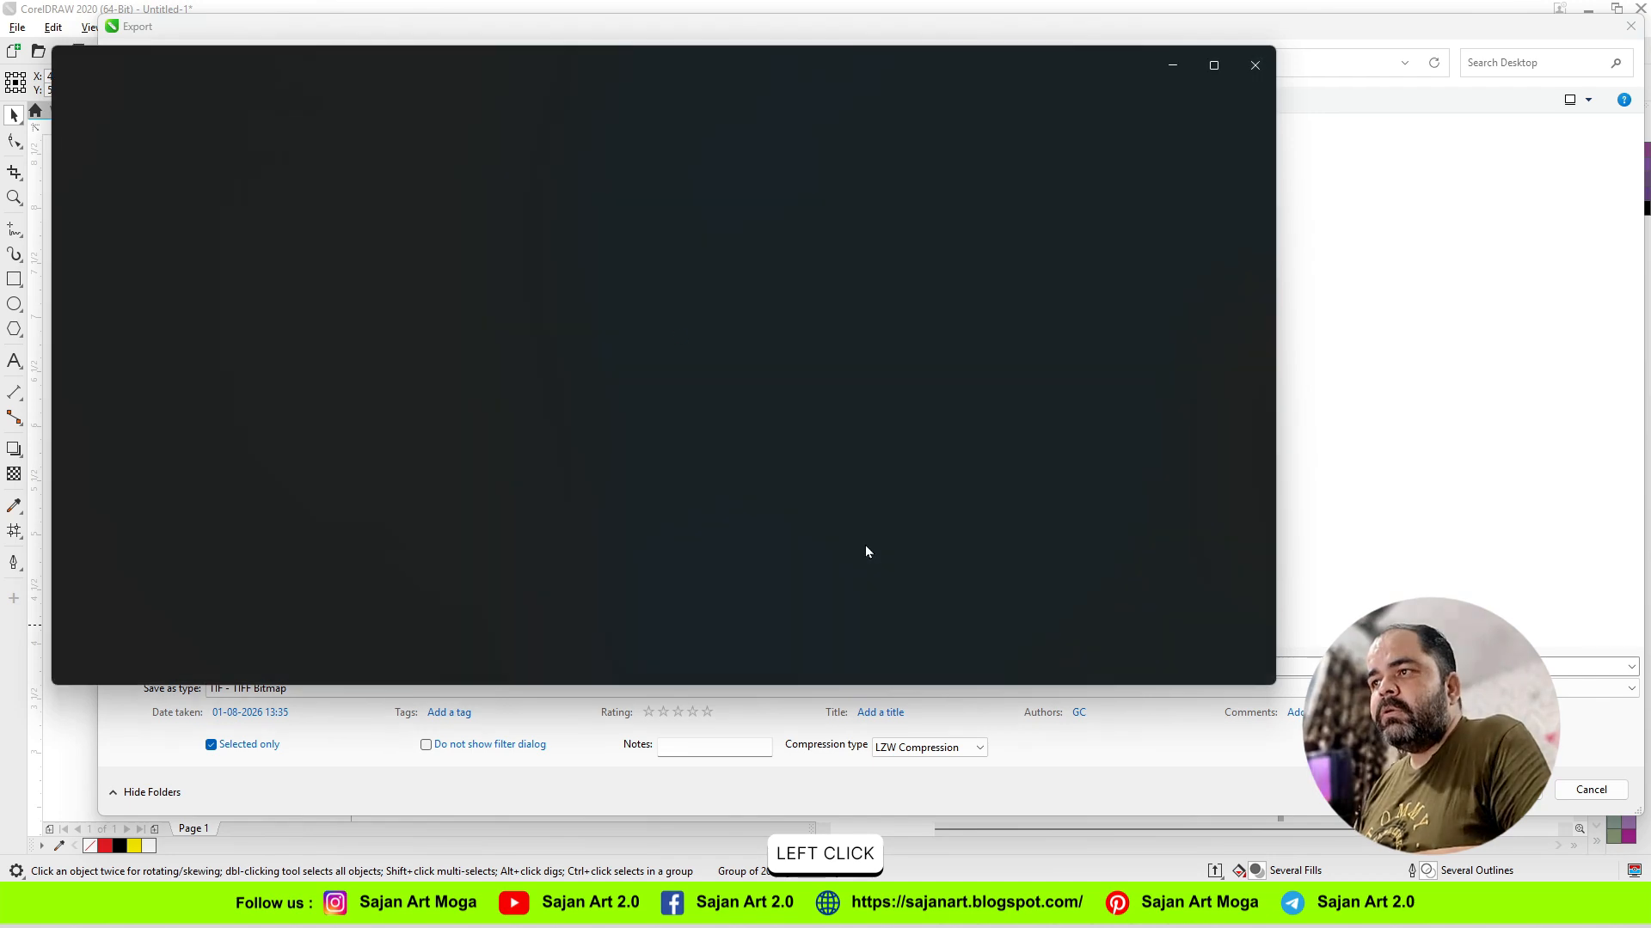
pyautogui.click(1012, 667)
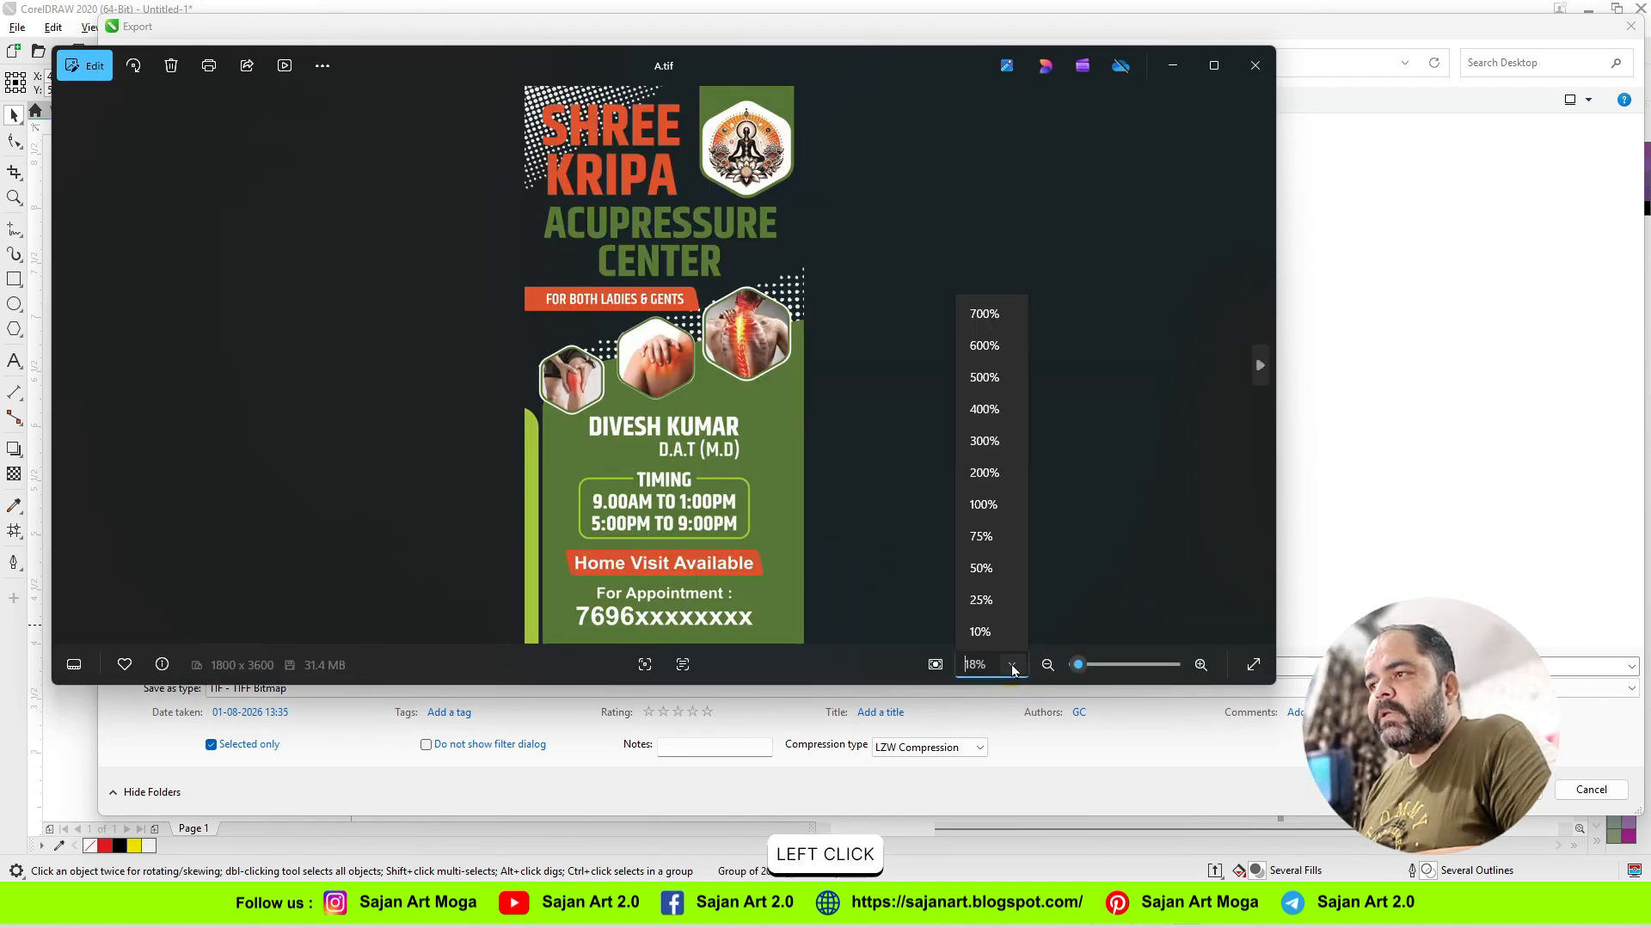
pyautogui.click(985, 505)
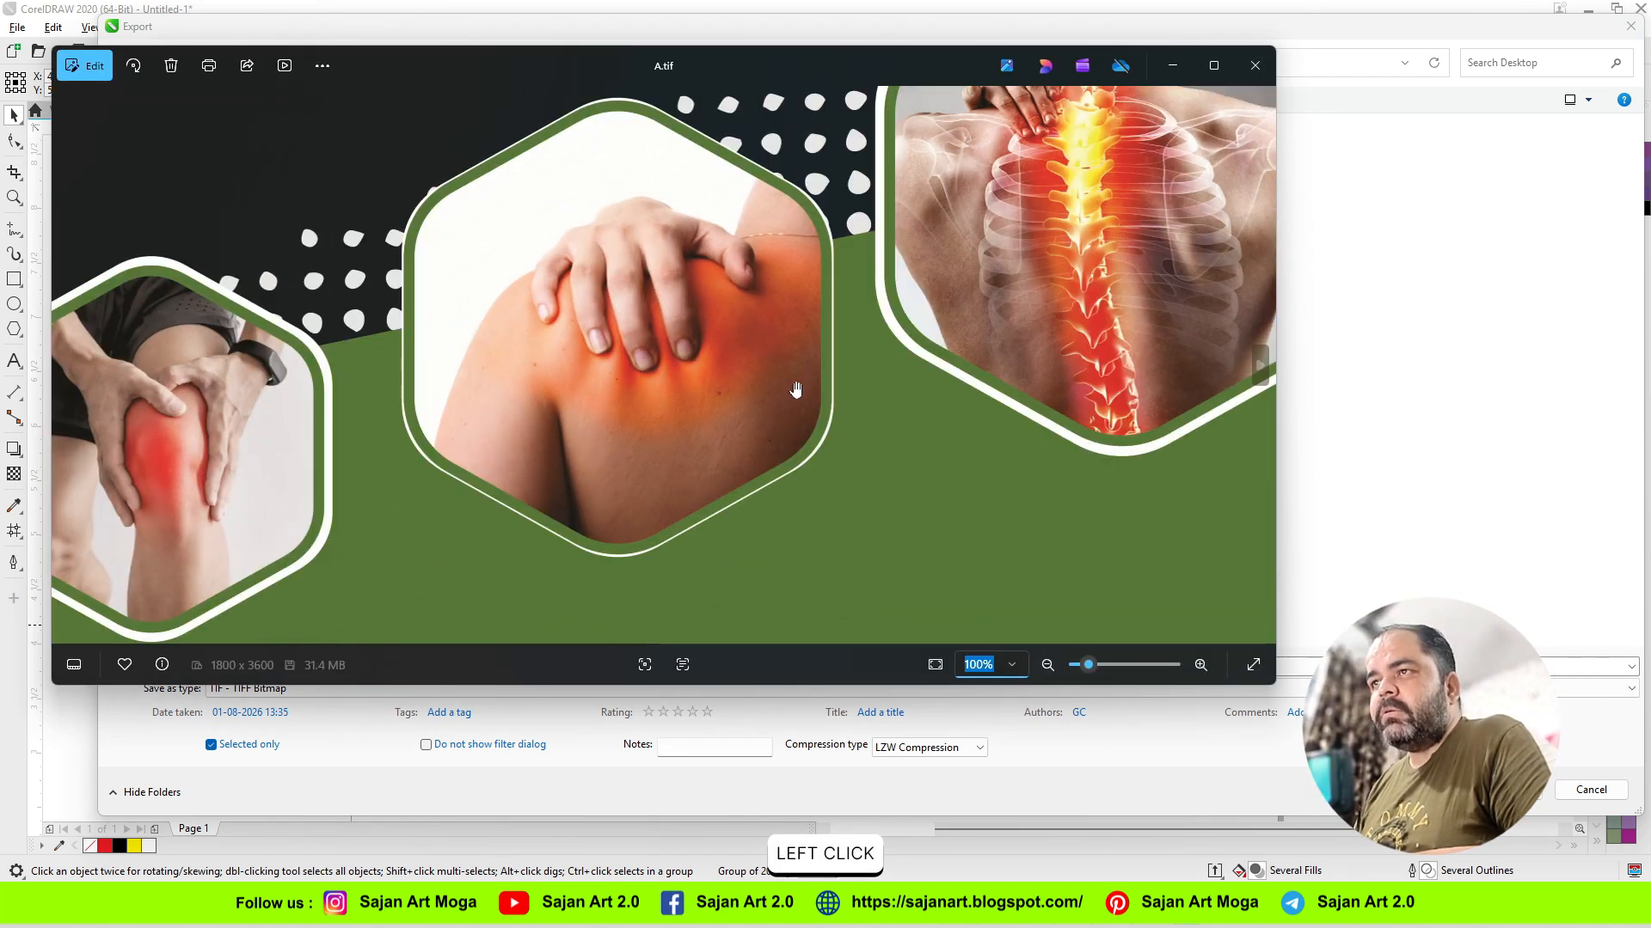
pyautogui.moveTo(796, 389); pyautogui.dragTo(735, 224)
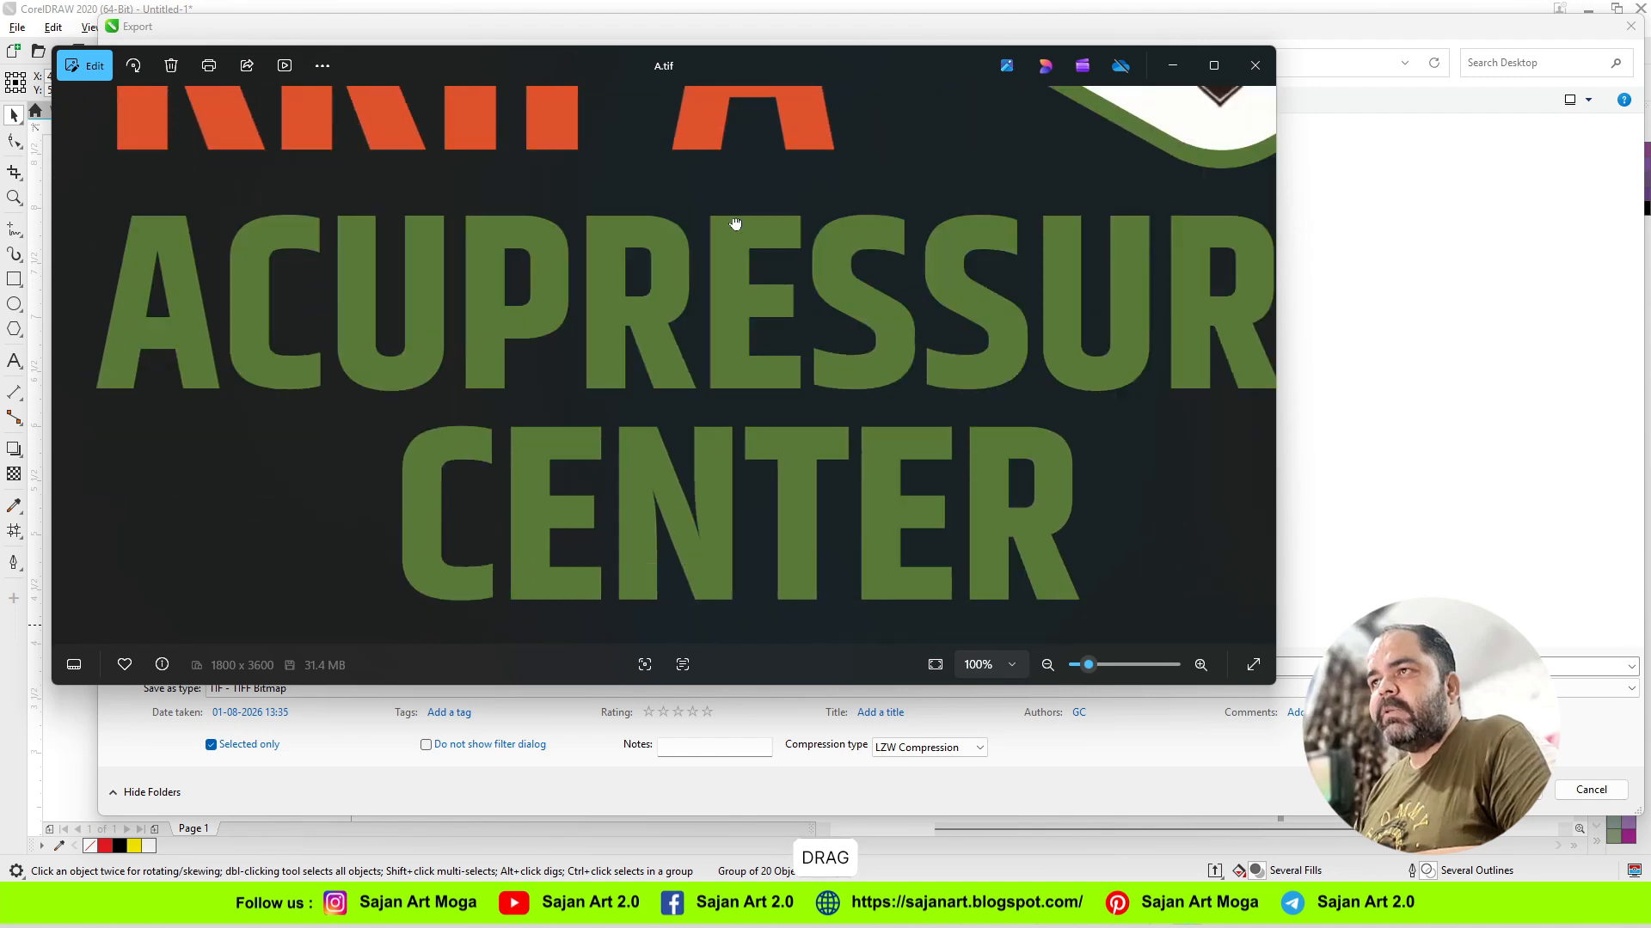
pyautogui.moveTo(736, 601); pyautogui.dragTo(697, 258)
pyautogui.moveTo(684, 547); pyautogui.dragTo(710, 184)
pyautogui.moveTo(650, 593); pyautogui.dragTo(643, 215)
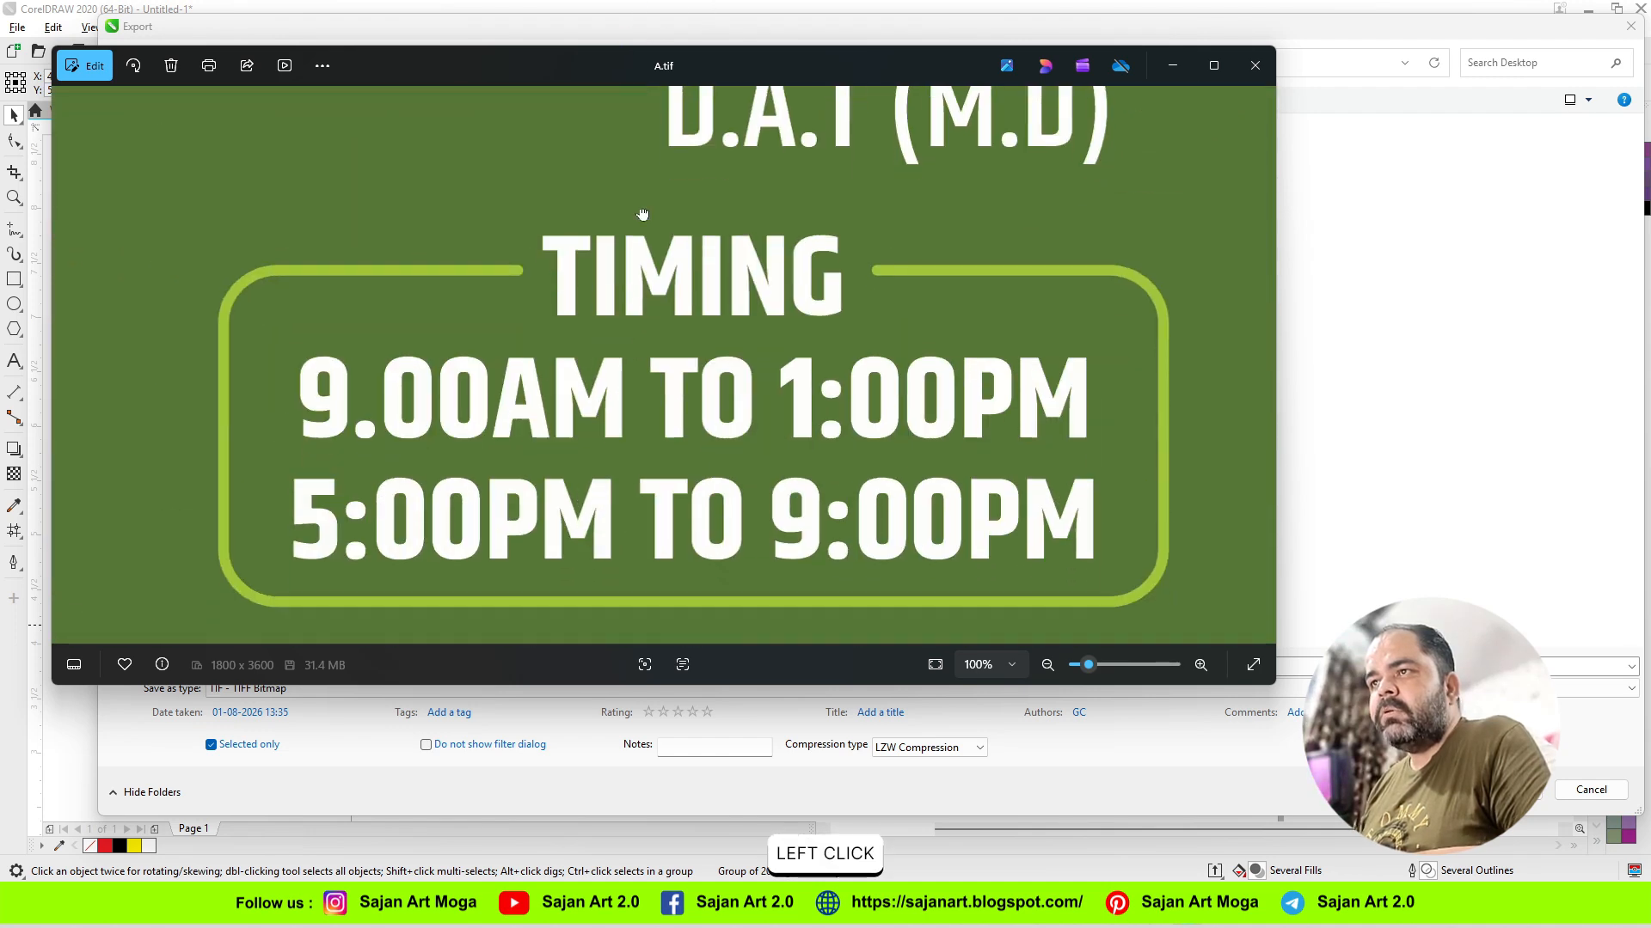
pyautogui.moveTo(649, 447); pyautogui.dragTo(659, 160)
pyautogui.click(1255, 65)
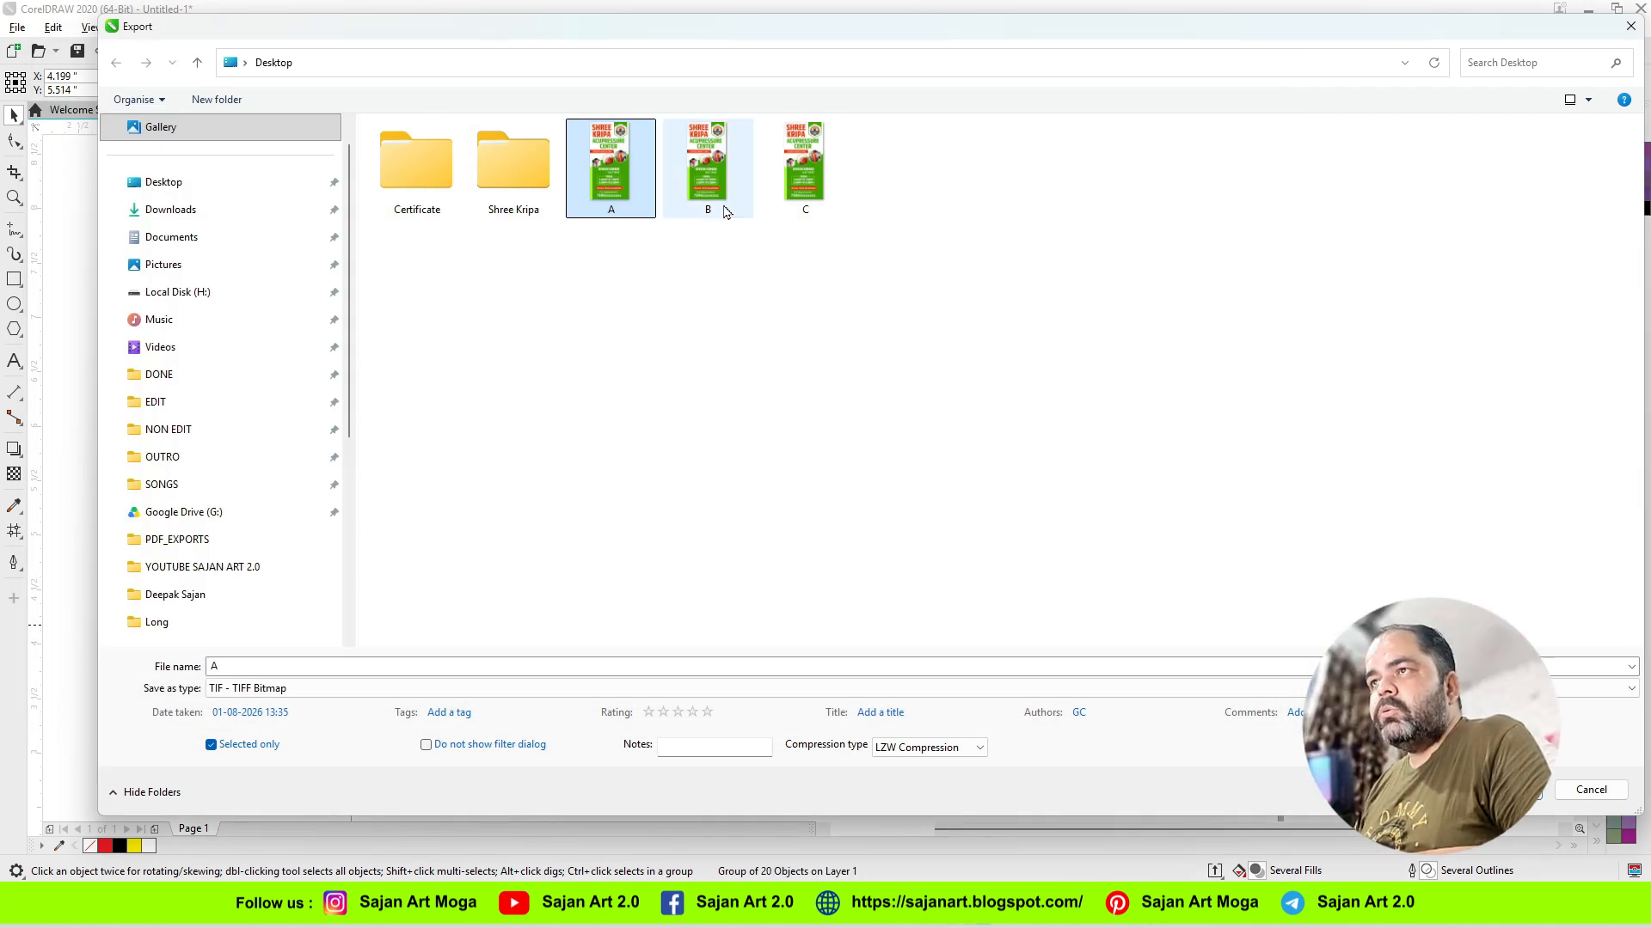
# Step: Open the exported TIFF file B at 100% zoom and examine the quality of its text
pyautogui.click(705, 181)
pyautogui.rightClick(705, 180)
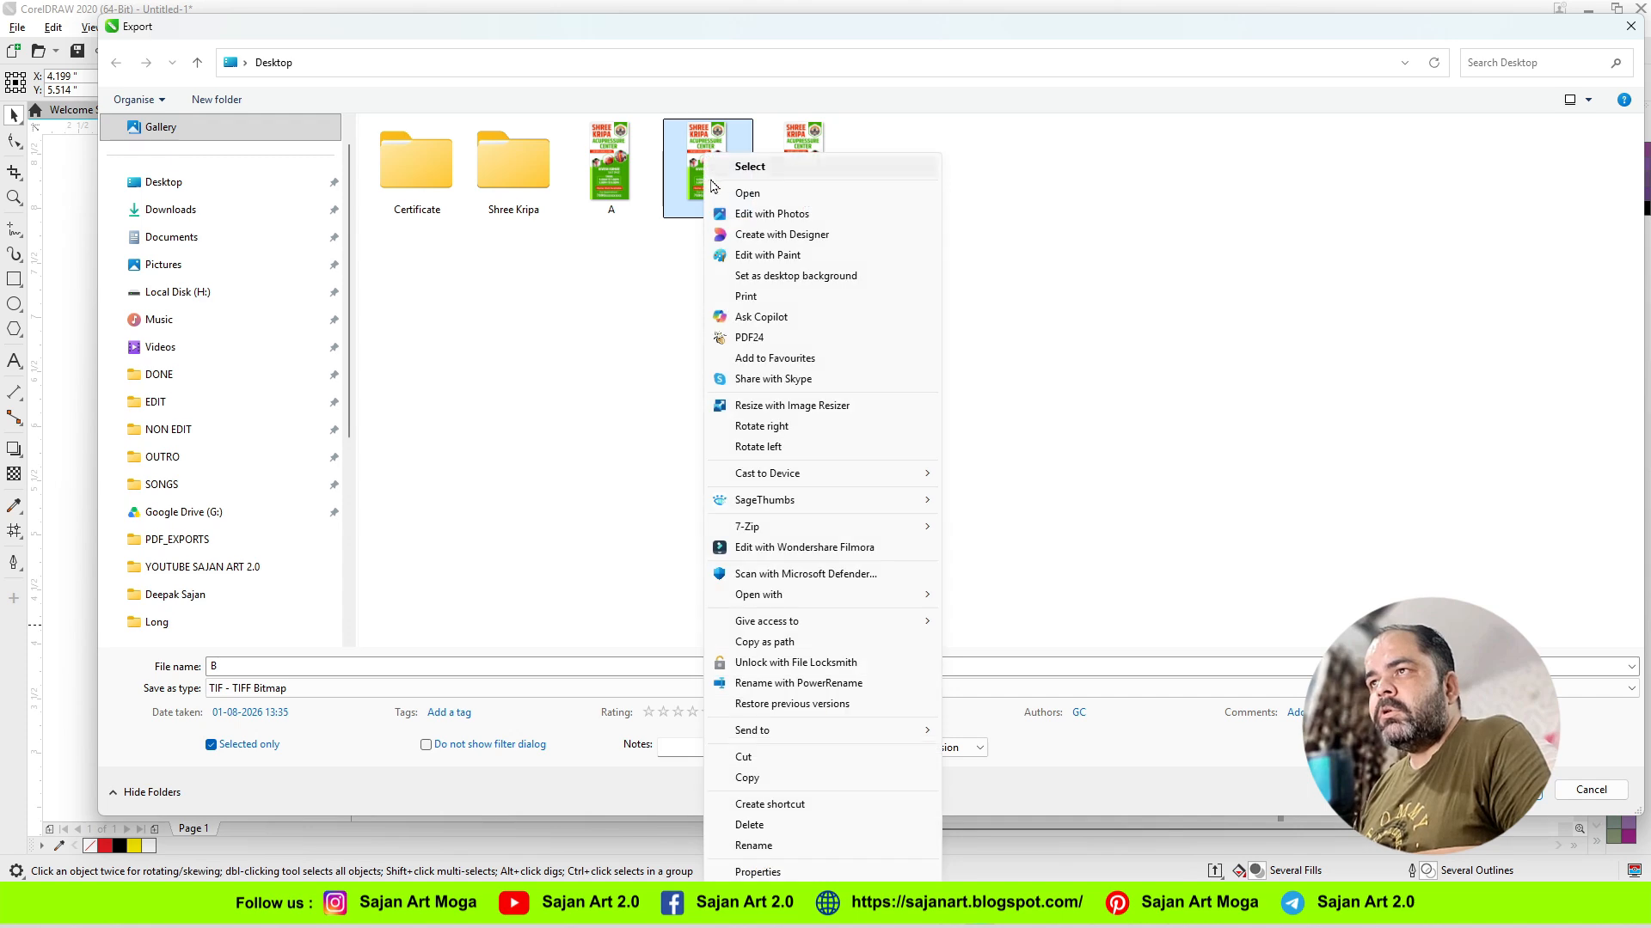
pyautogui.click(762, 194)
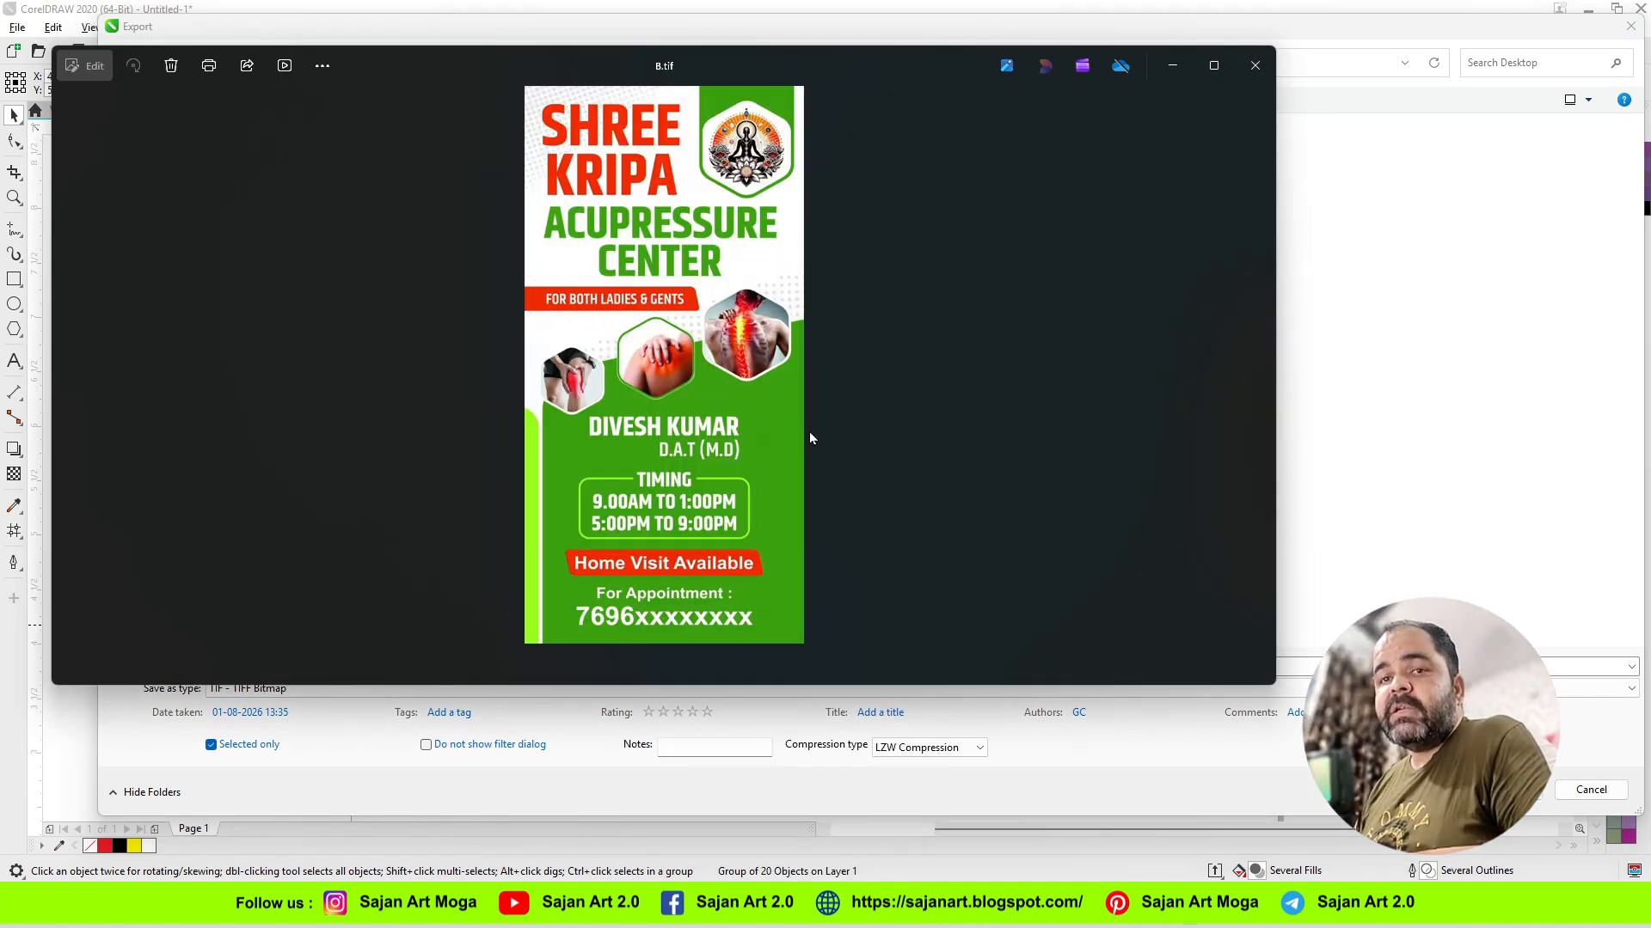
pyautogui.scroll(2, 688, 468)
pyautogui.scroll(5, 688, 468)
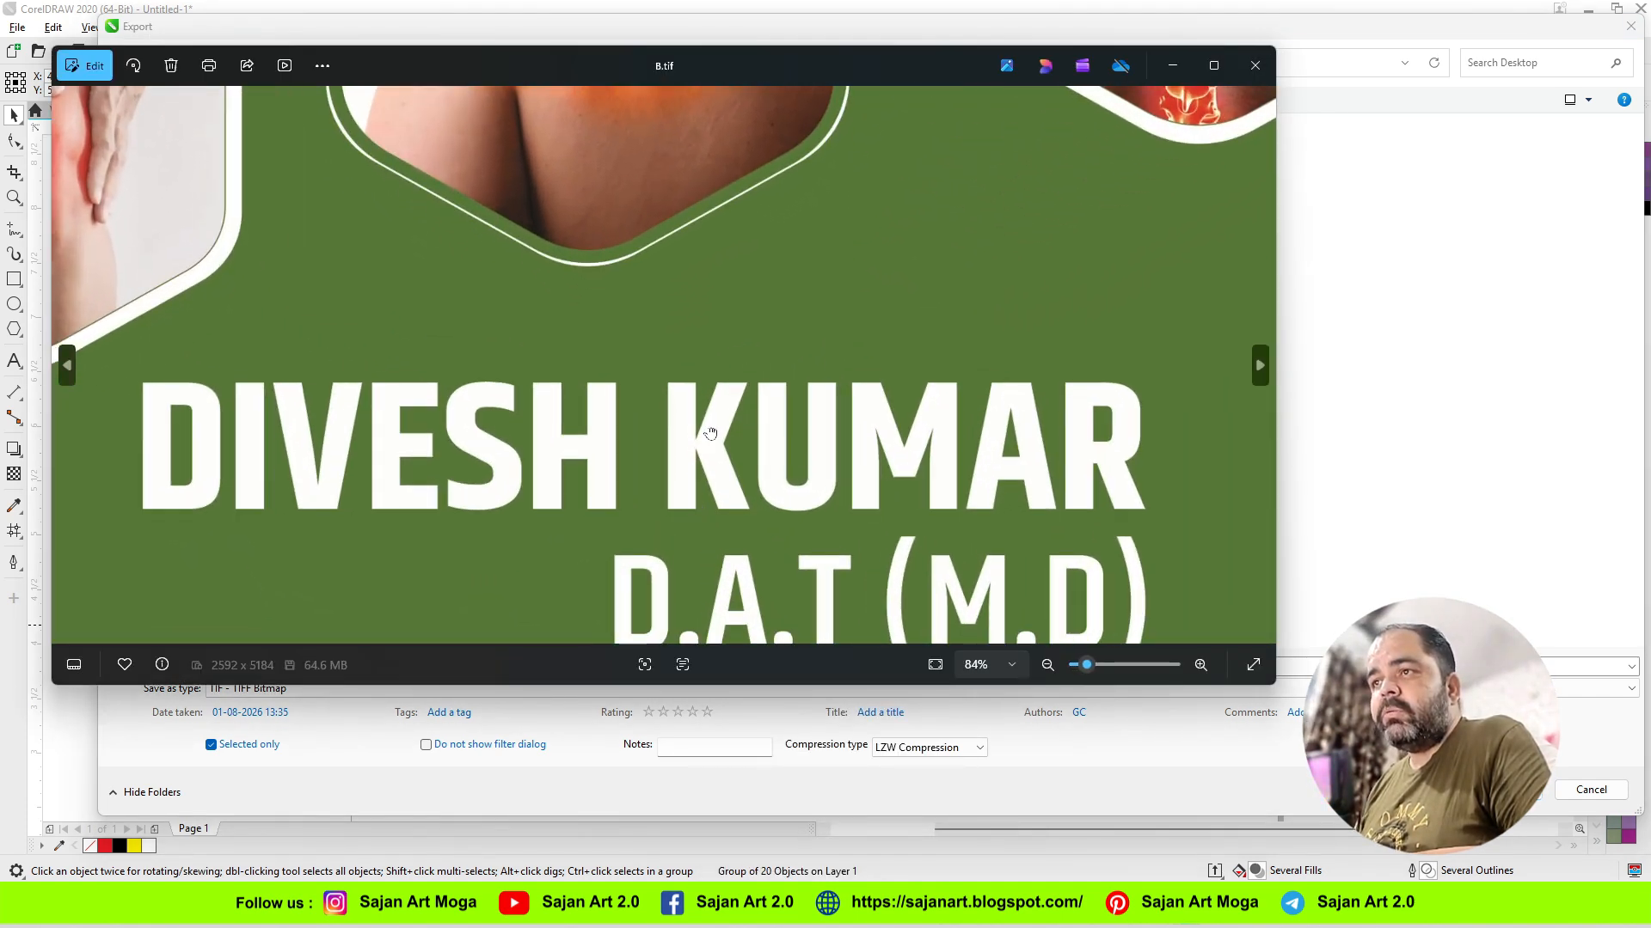
pyautogui.click(1011, 667)
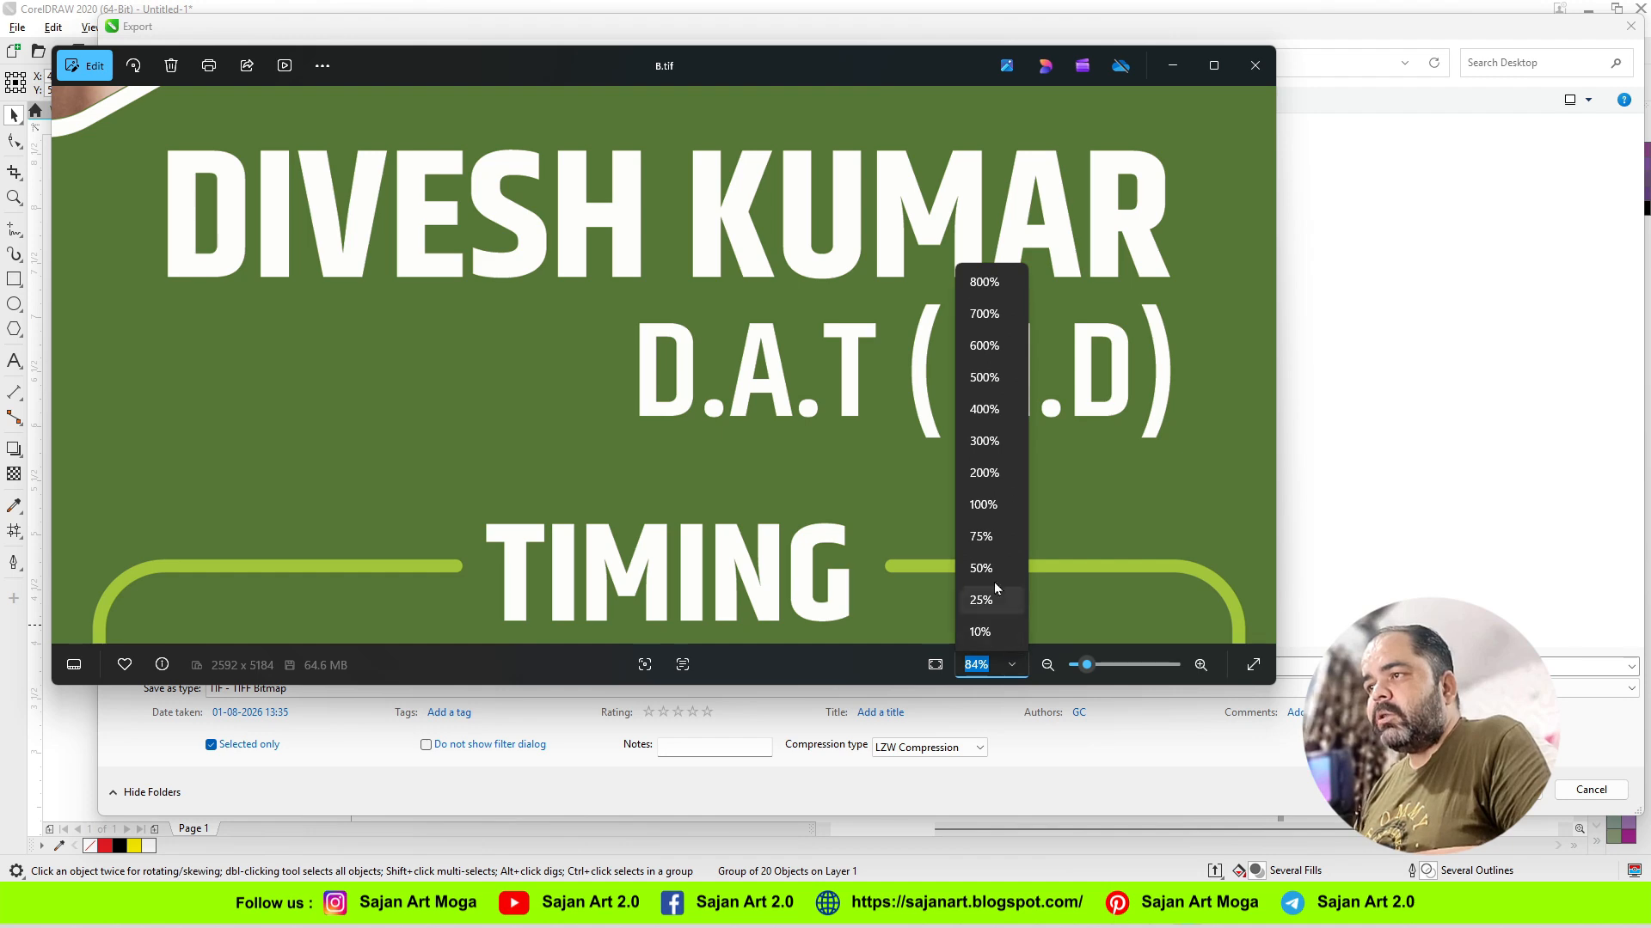
pyautogui.click(987, 512)
pyautogui.moveTo(844, 560); pyautogui.dragTo(825, 324)
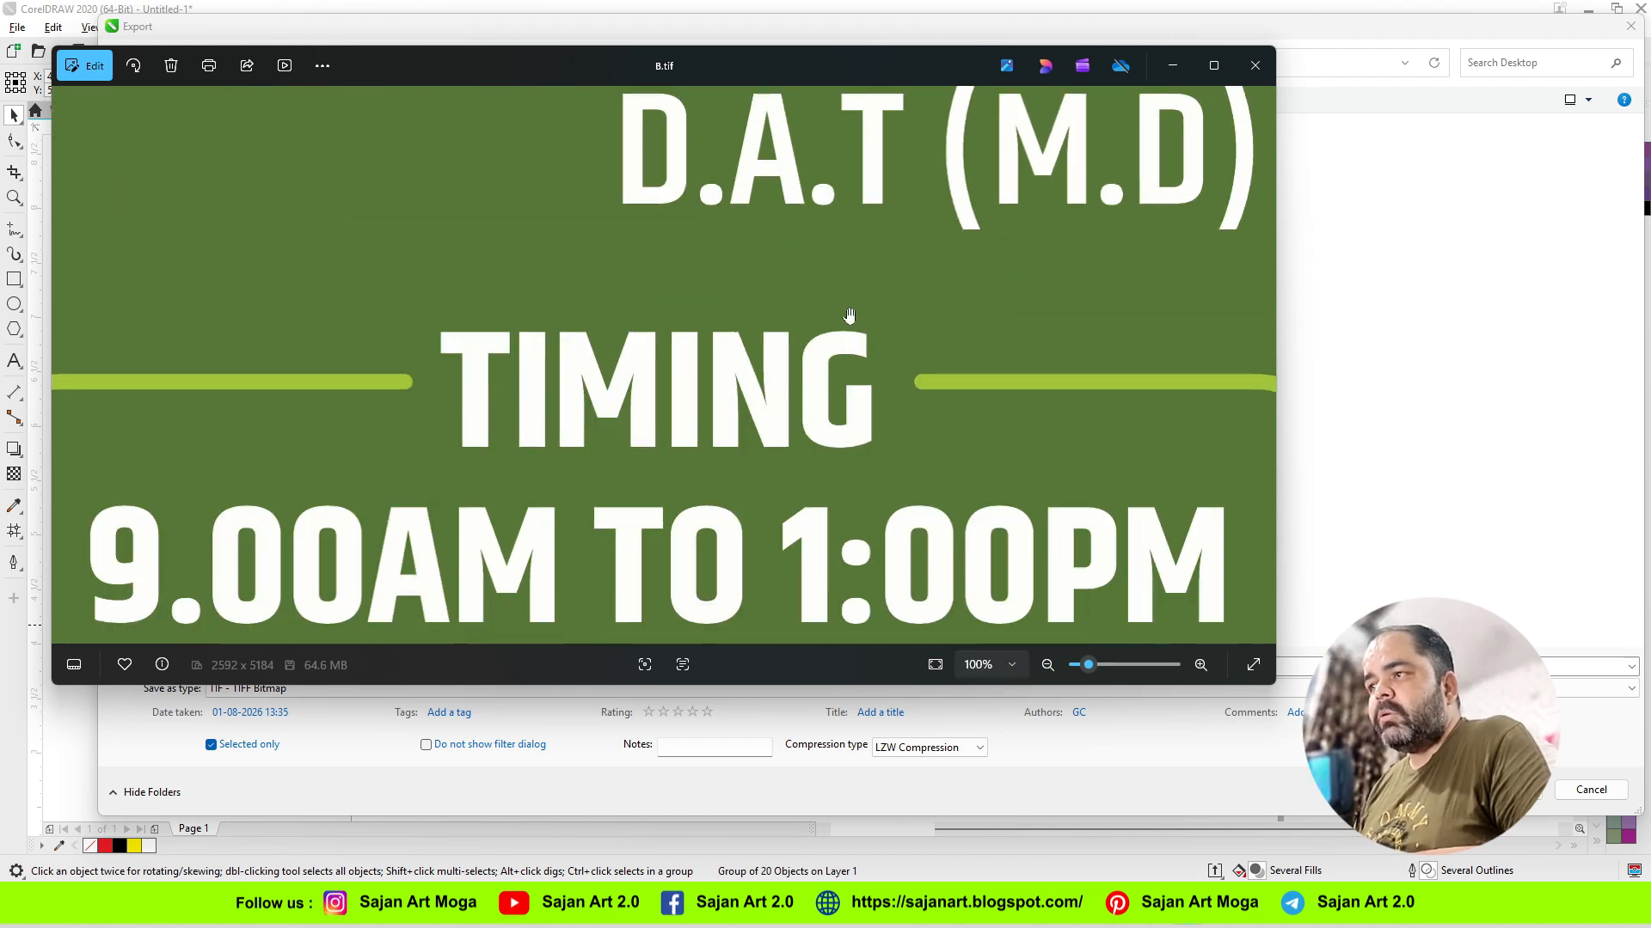
pyautogui.click(1255, 65)
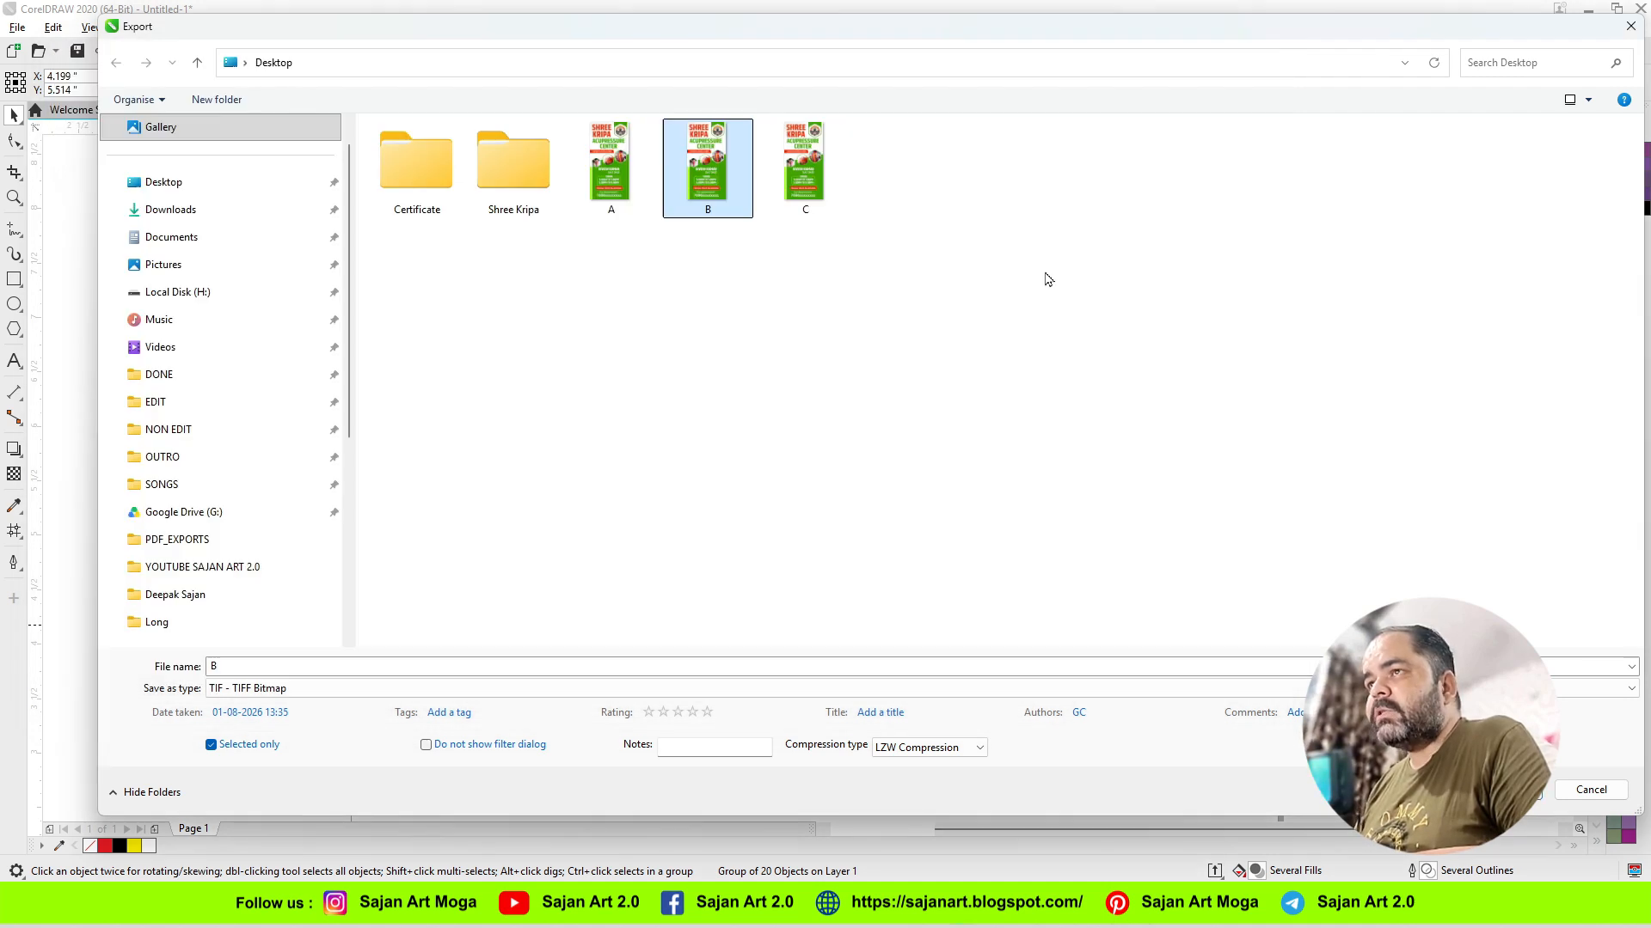
# Step: Check the file sizes of the exported TIFF files B and C in their properties
pyautogui.rightClick(719, 178)
pyautogui.click(795, 861)
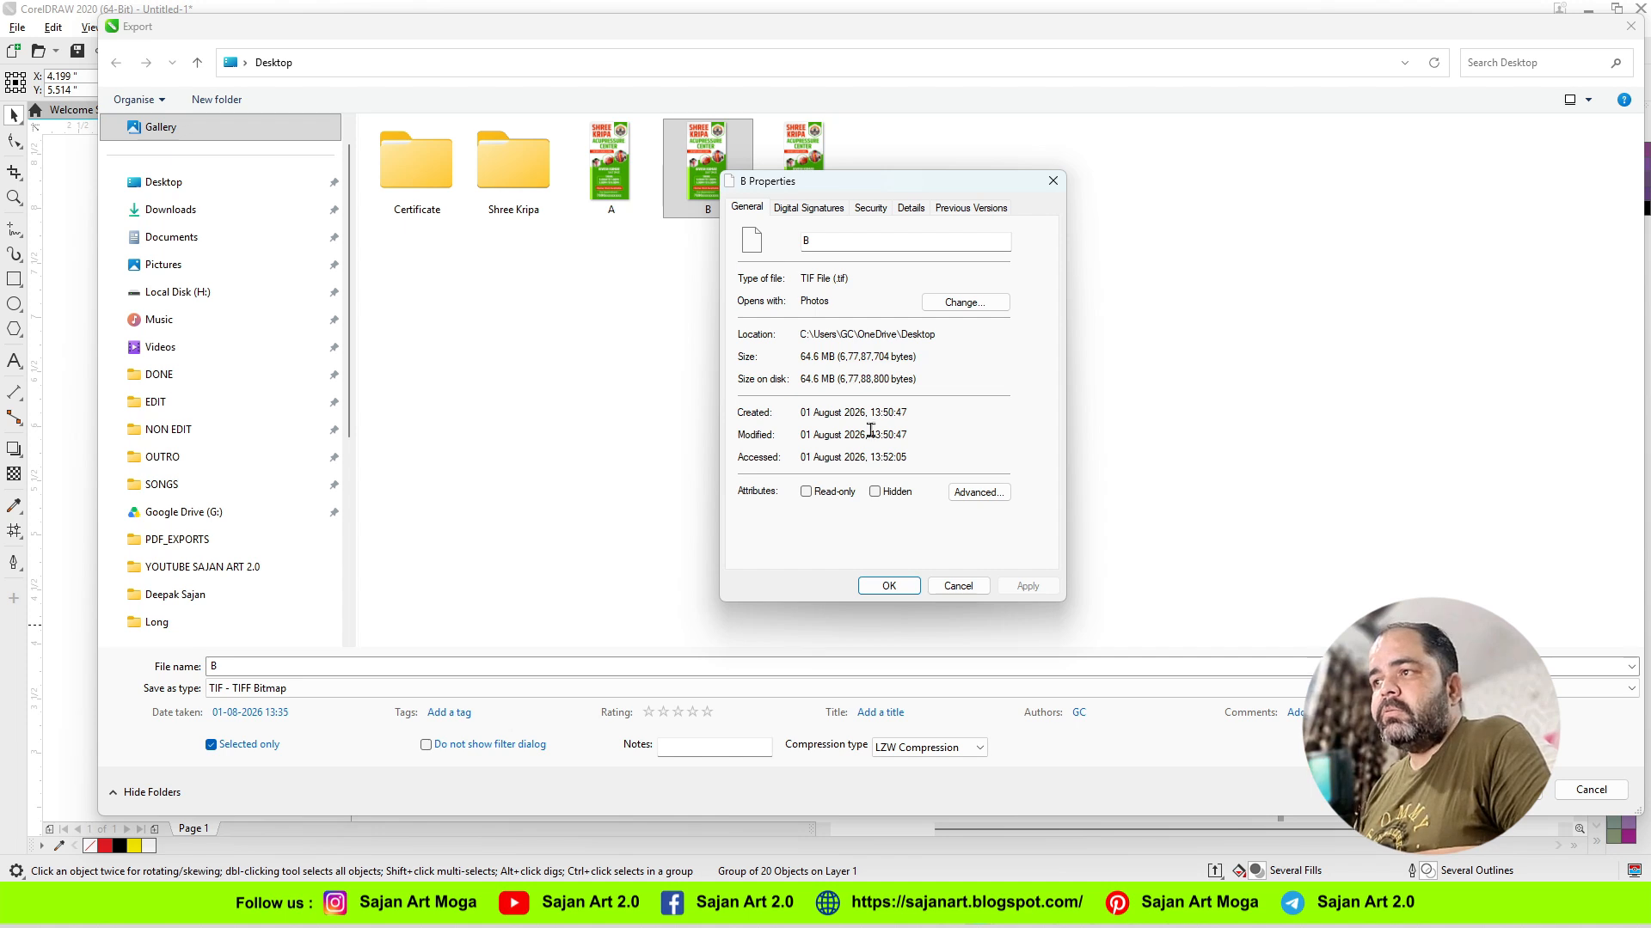
pyautogui.click(960, 589)
pyautogui.rightClick(797, 176)
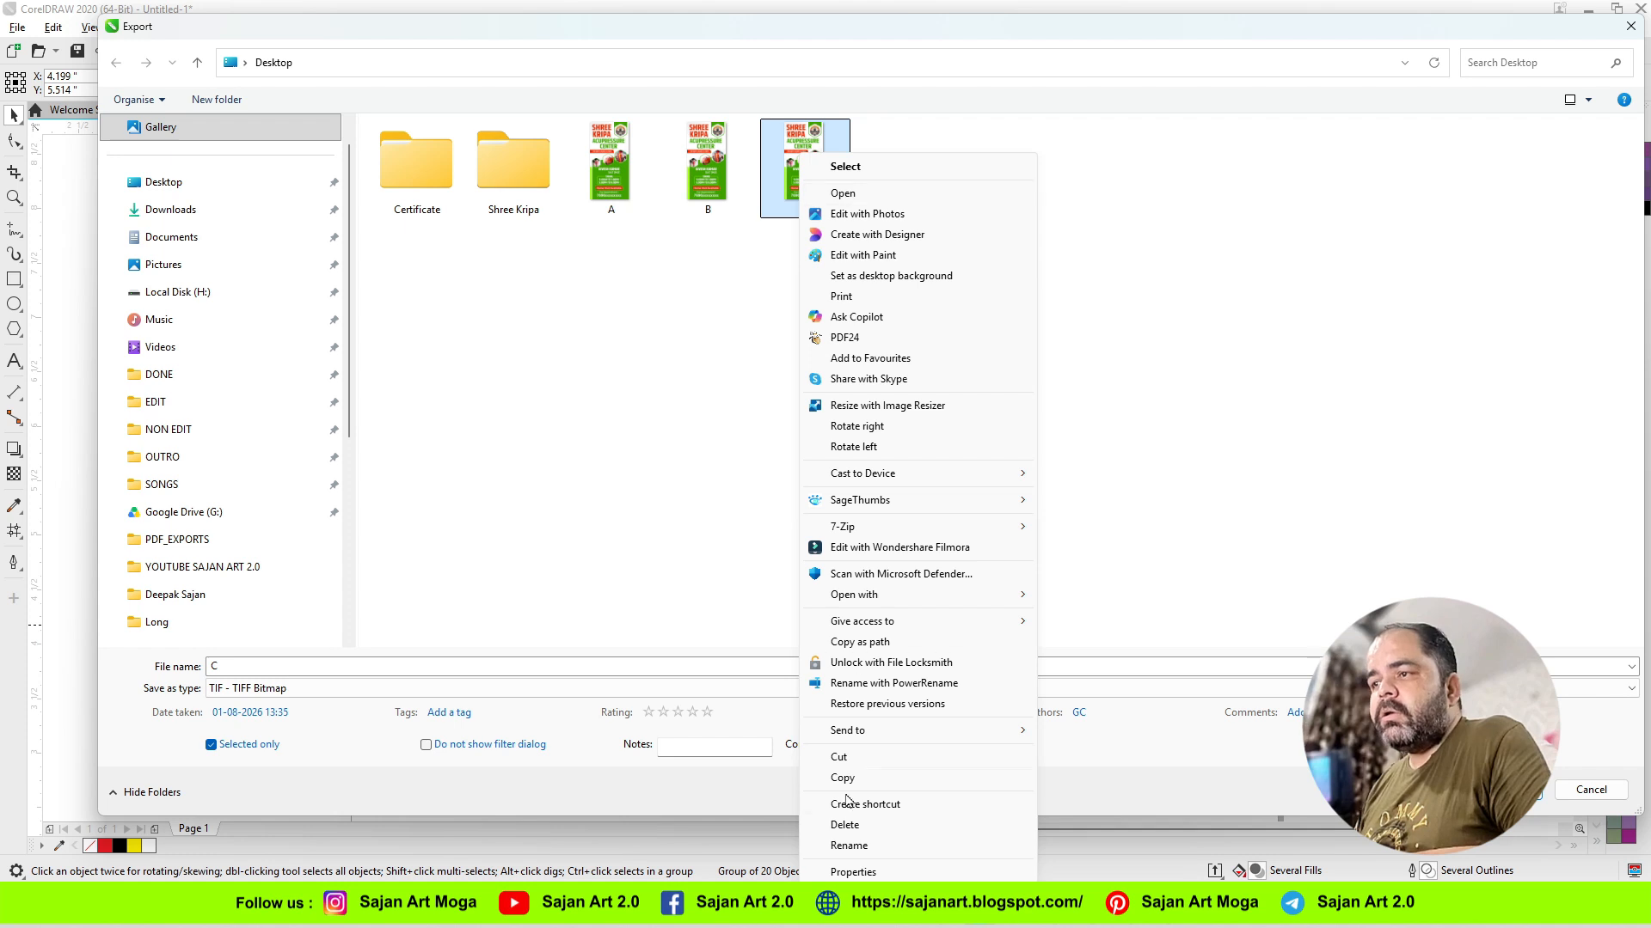
pyautogui.click(851, 872)
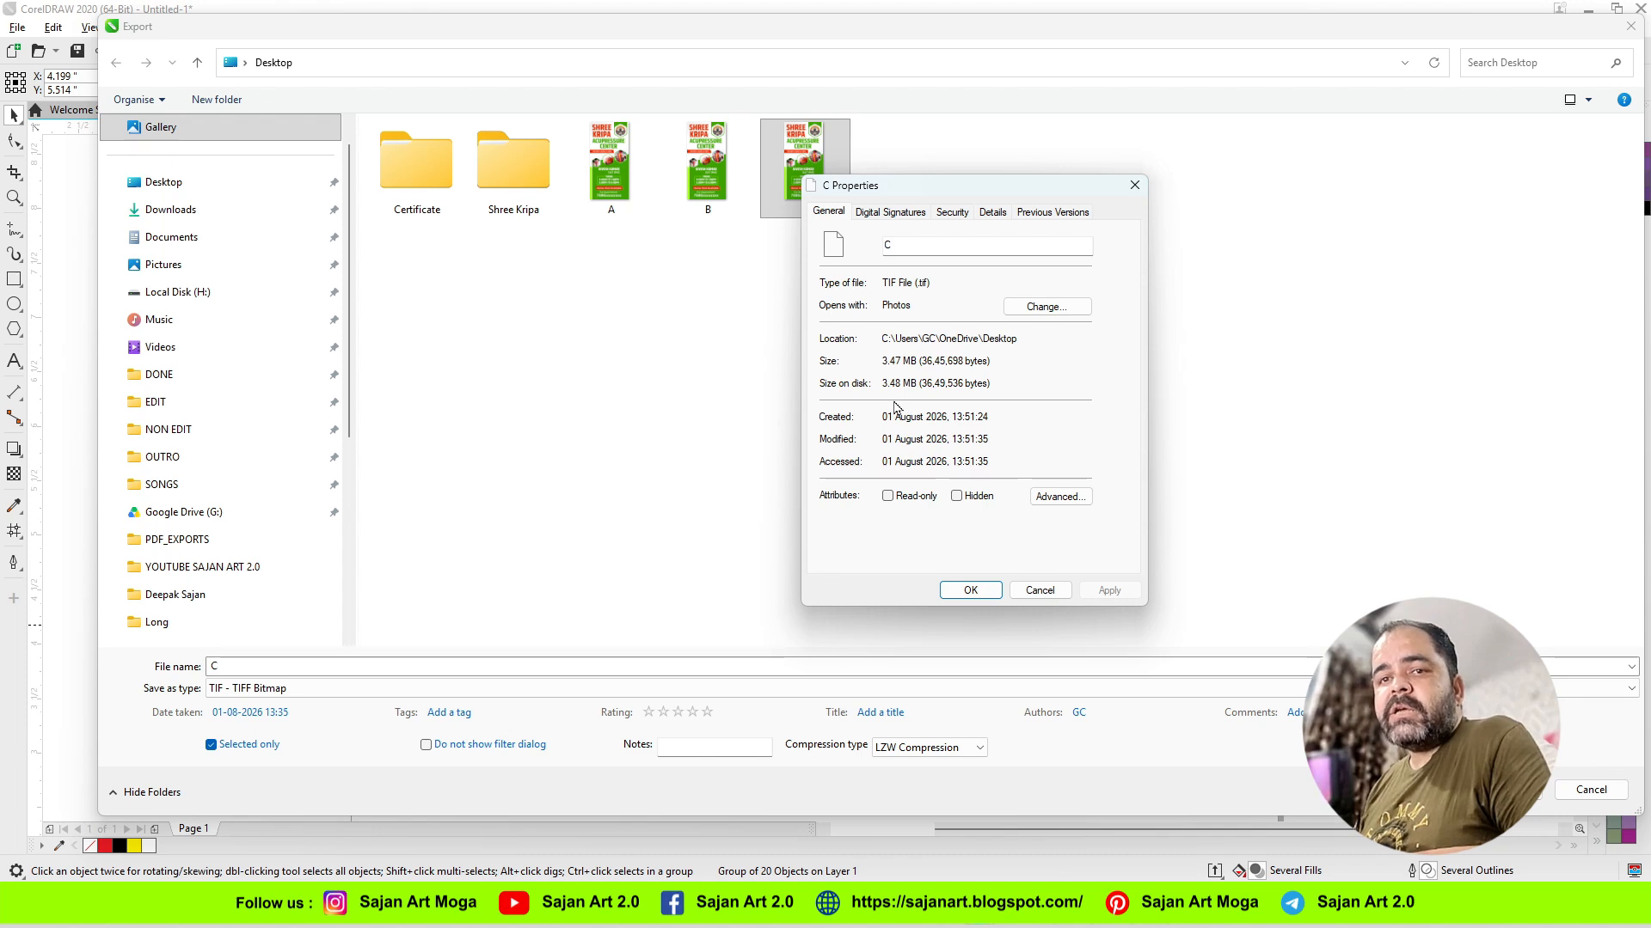
pyautogui.click(1036, 592)
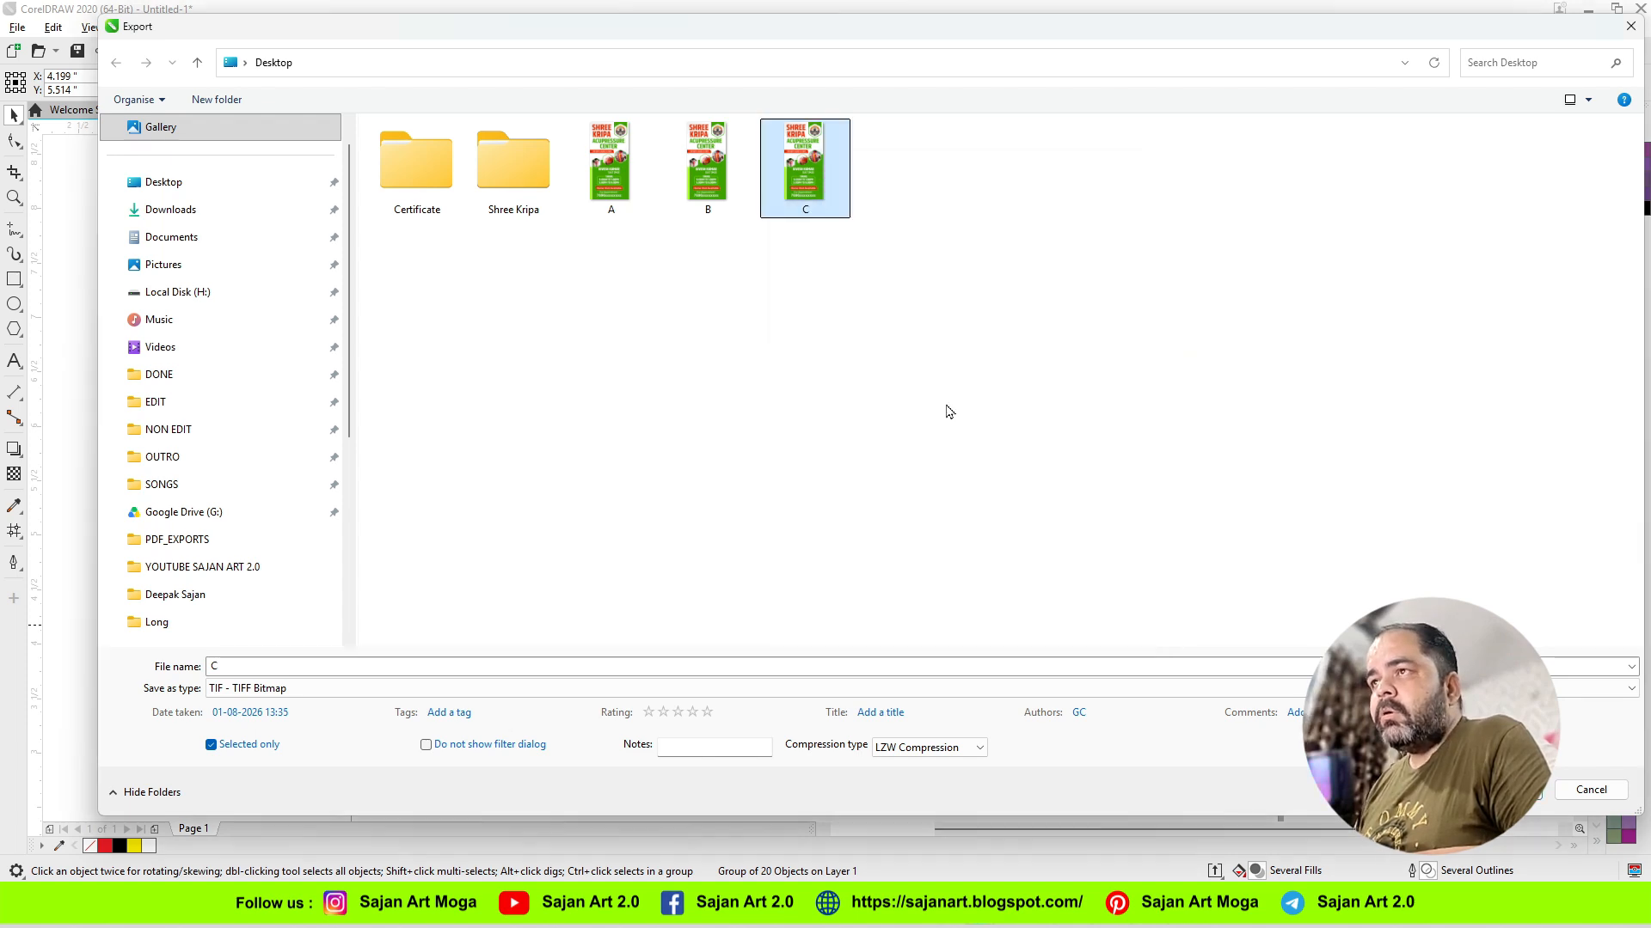
# Step: Open the exported TIFF file C at 100% zoom, examine its photos and text, and leave the export without saving
pyautogui.rightClick(810, 179)
pyautogui.click(843, 194)
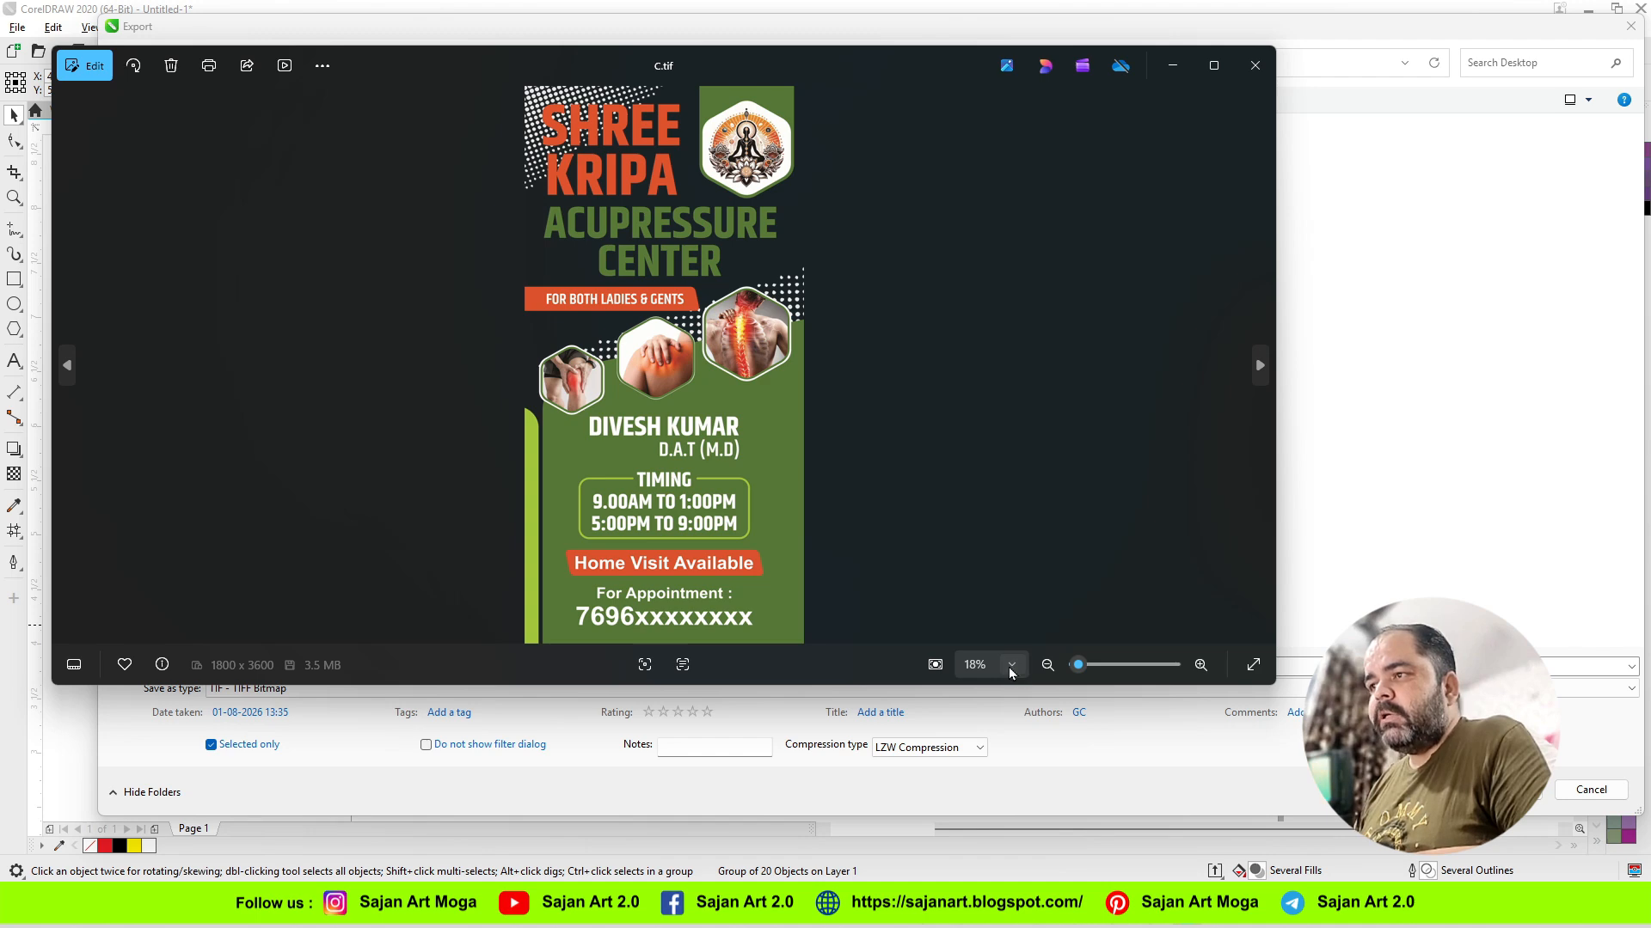
pyautogui.click(1011, 673)
pyautogui.click(990, 511)
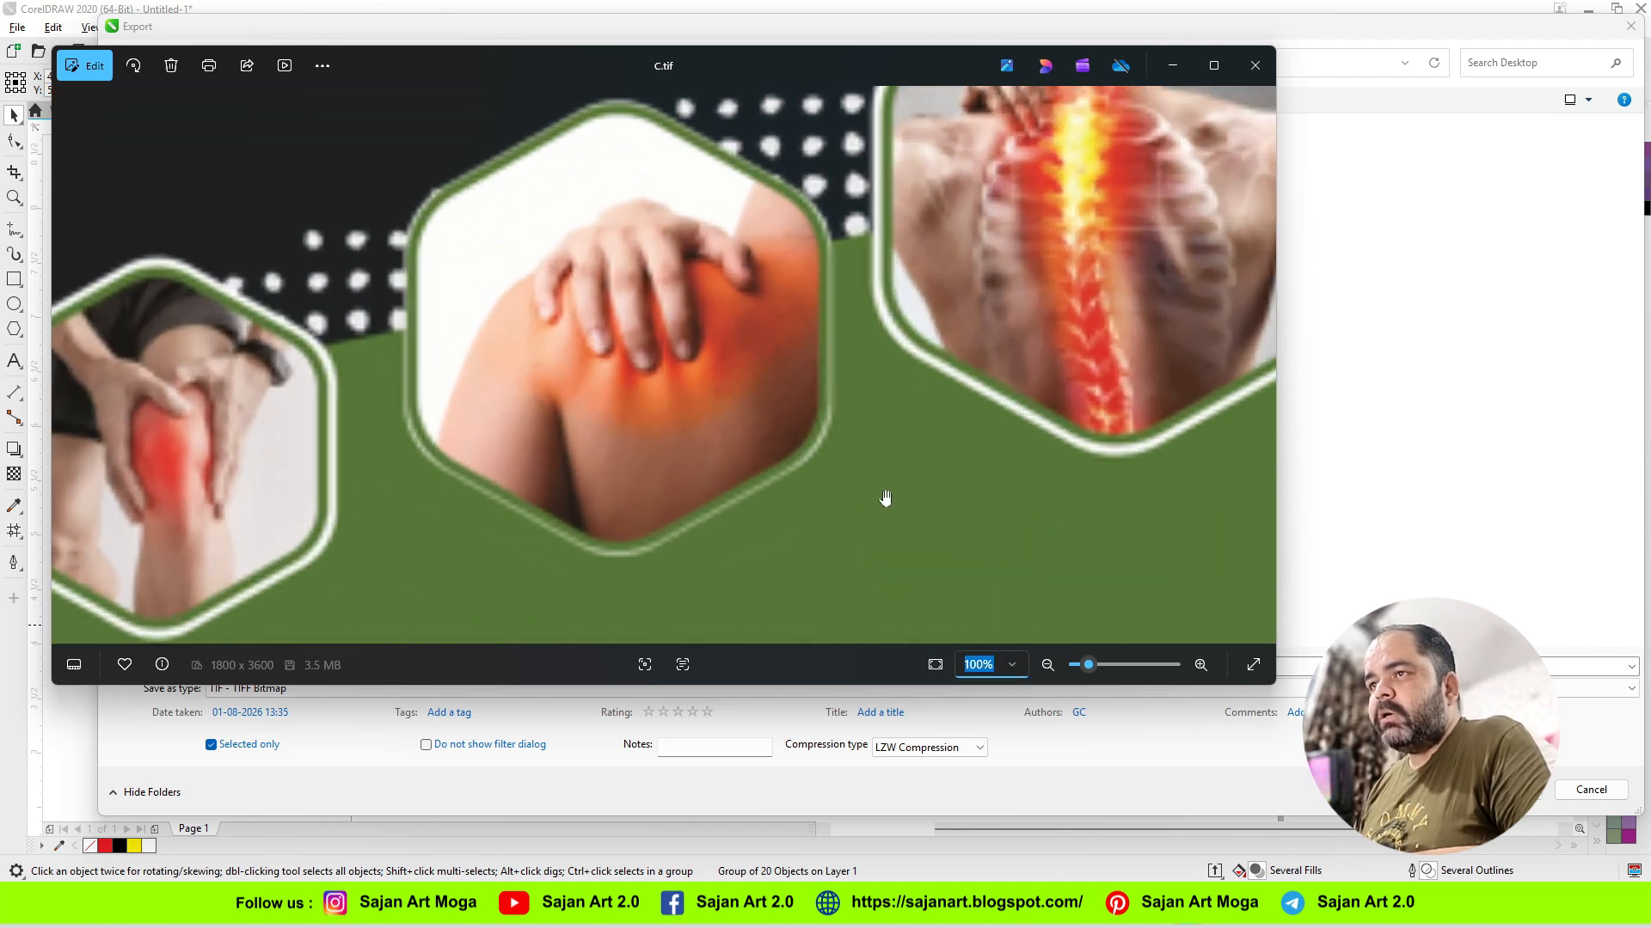
pyautogui.scroll(-3, 789, 479)
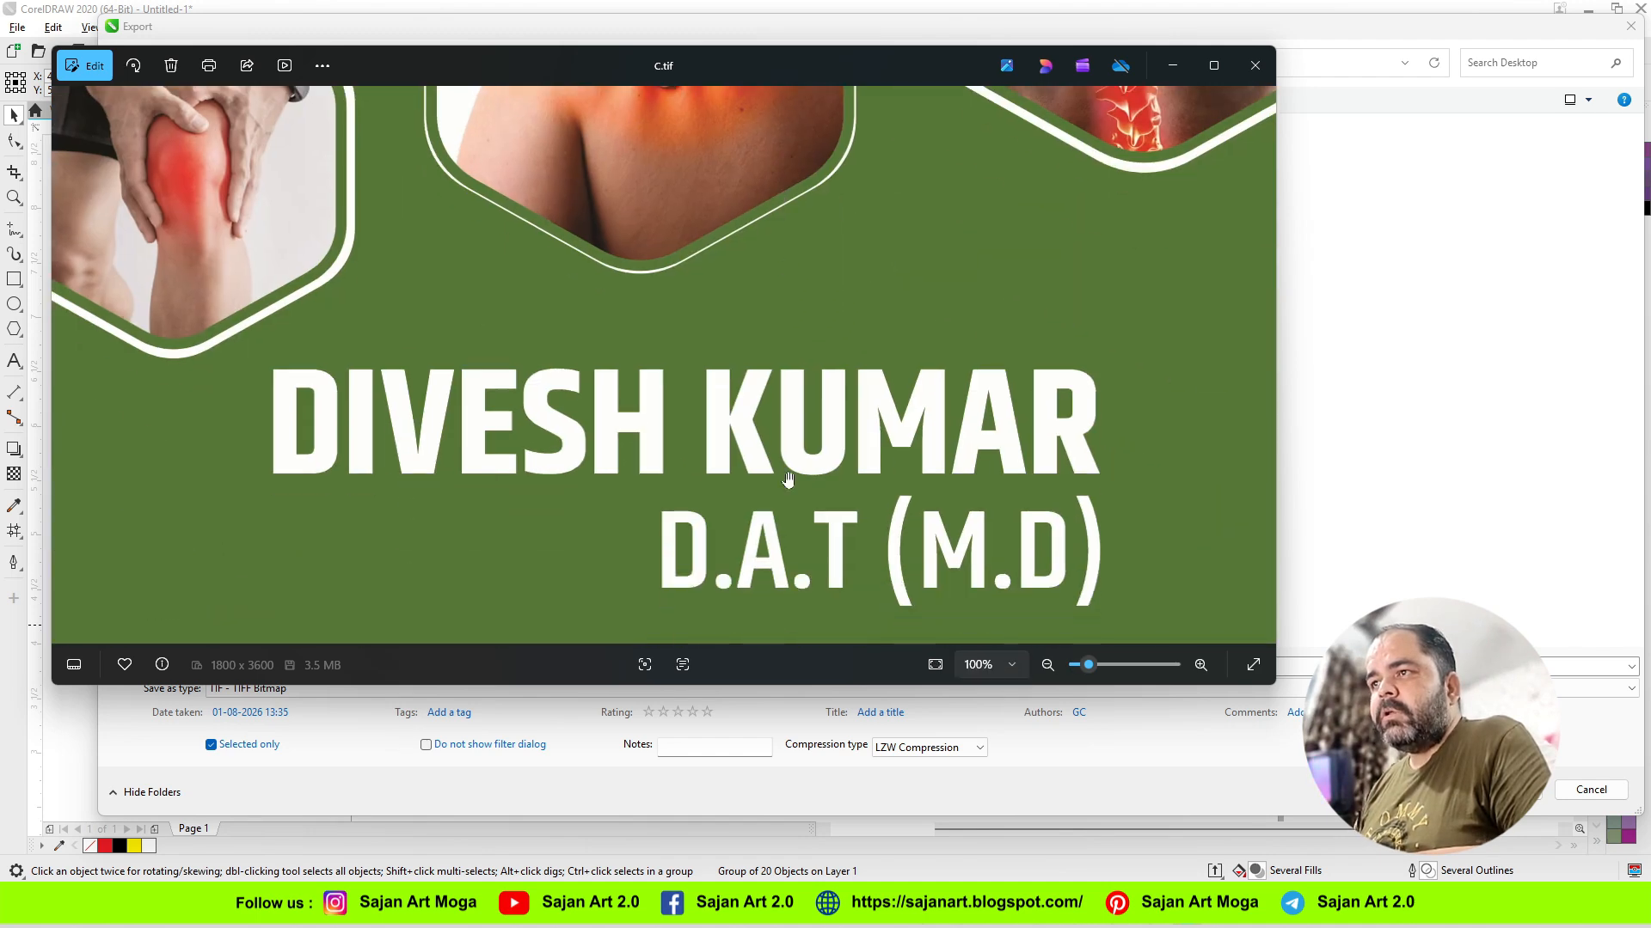
pyautogui.scroll(-8, 789, 479)
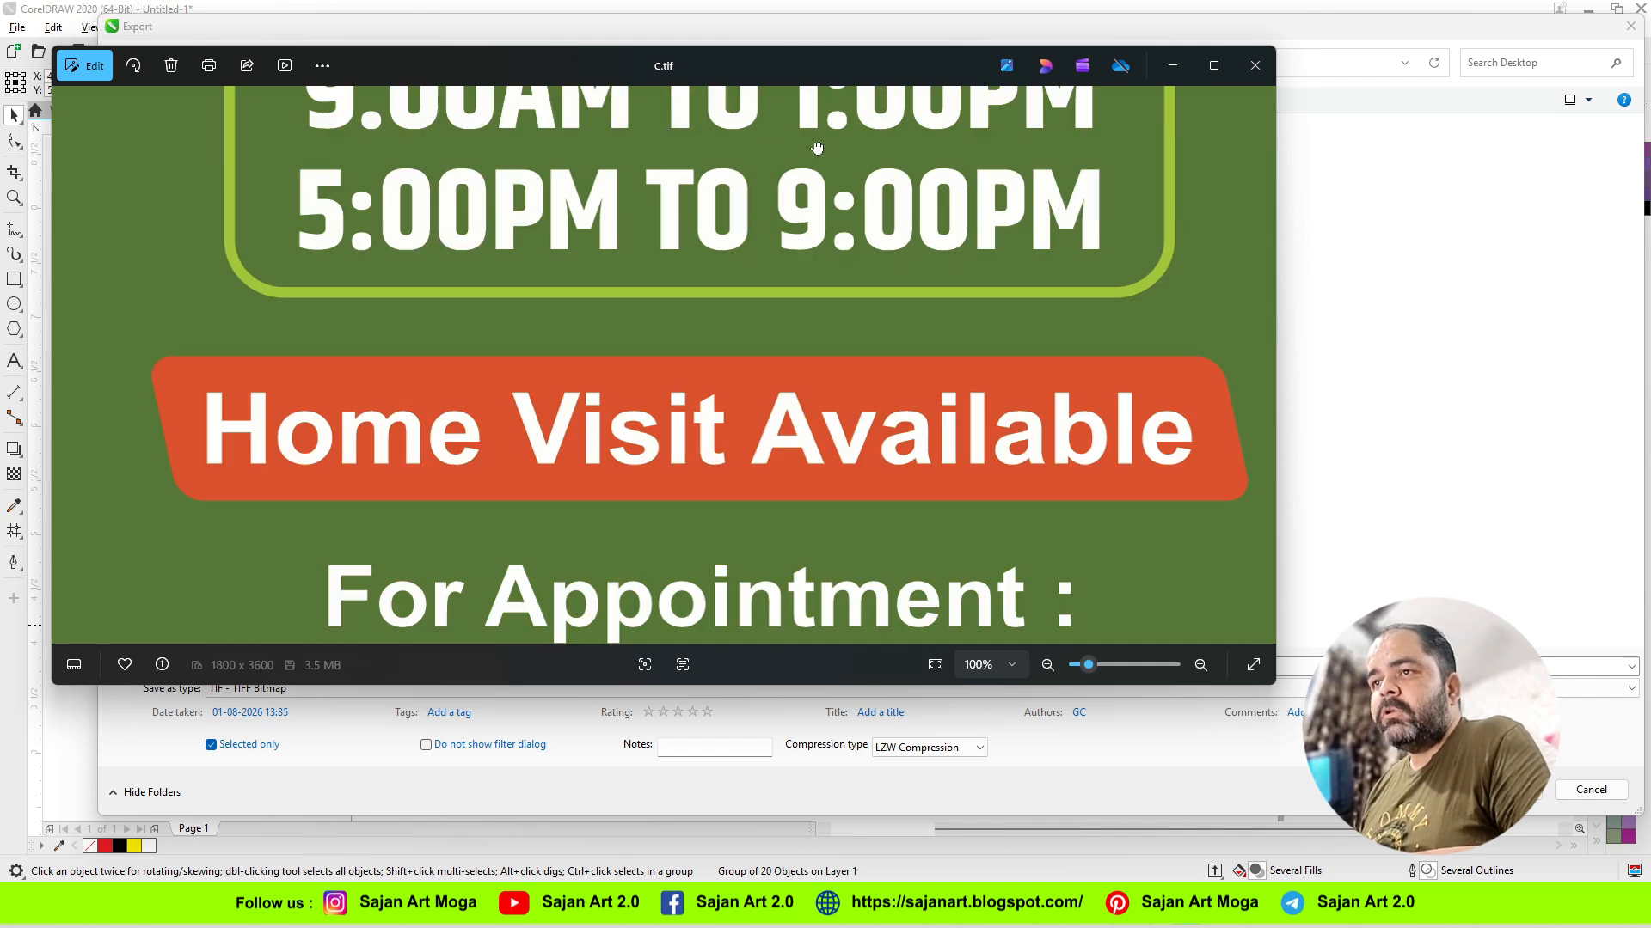
pyautogui.scroll(-1, 817, 148)
pyautogui.scroll(6, 817, 147)
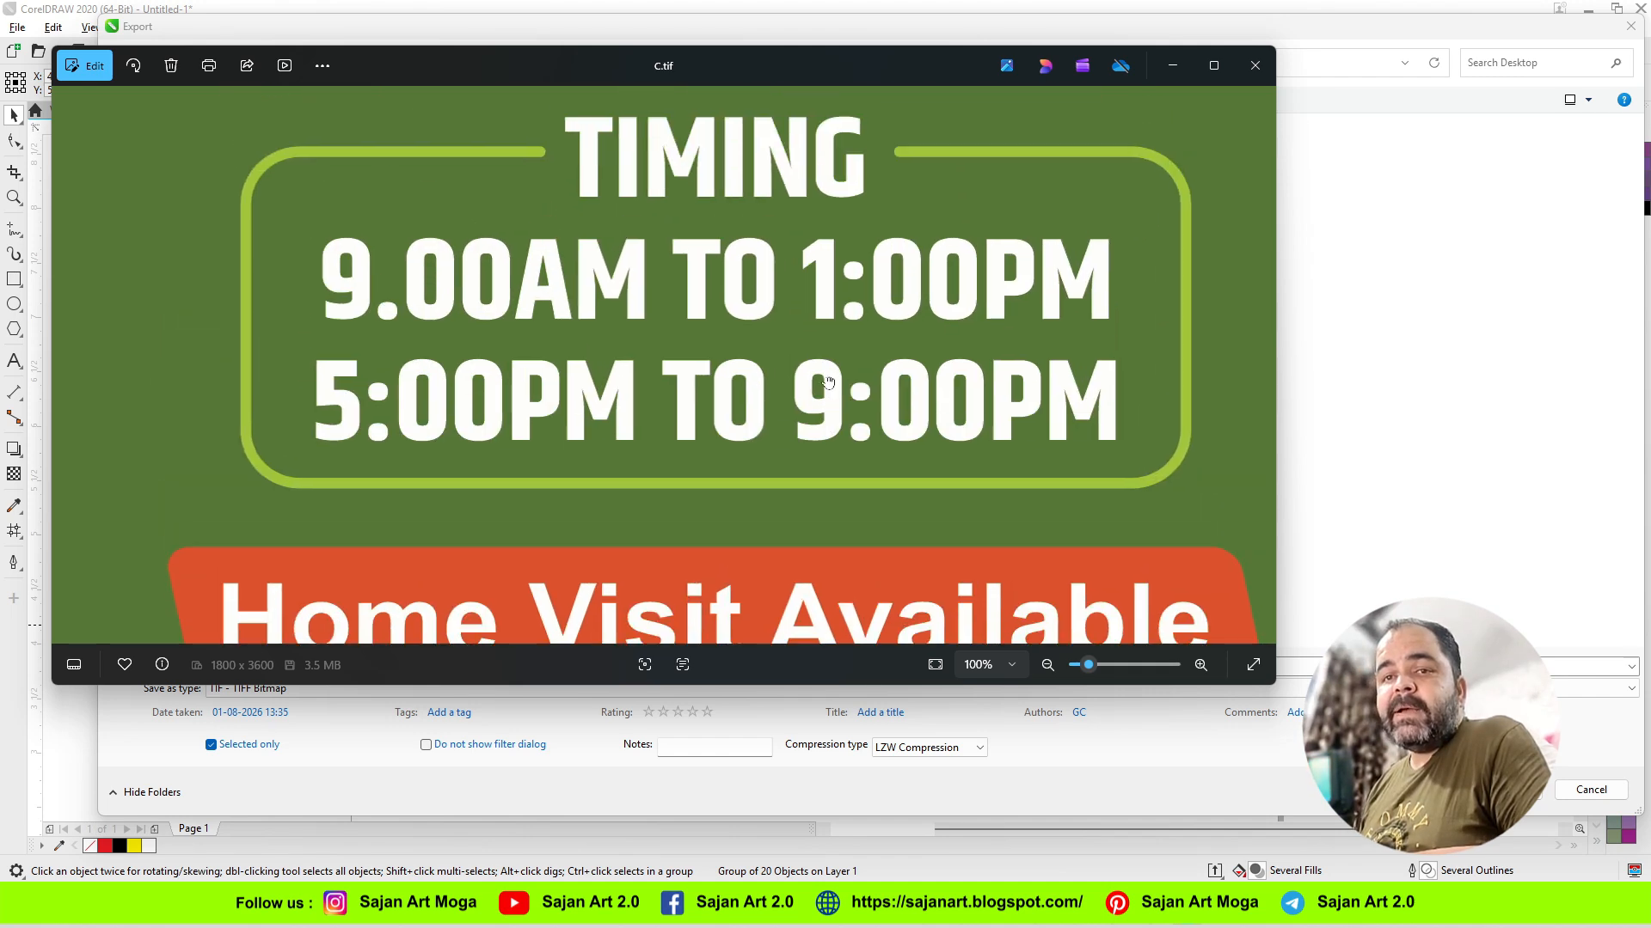
pyautogui.scroll(10, 812, 243)
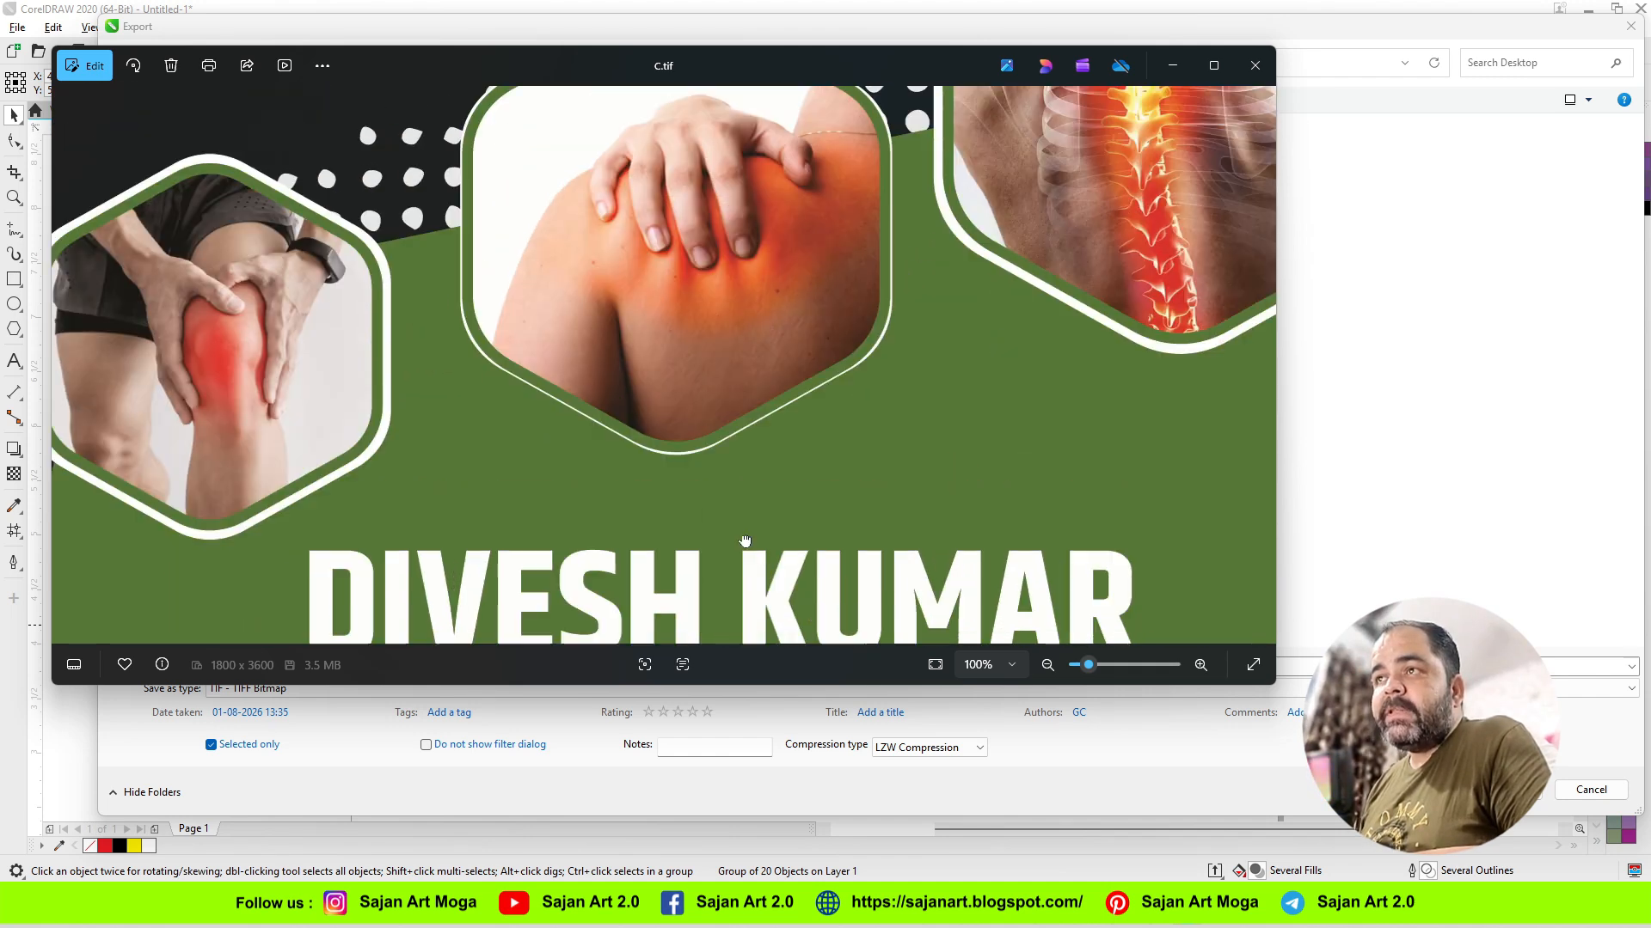
pyautogui.scroll(7, 524, 360)
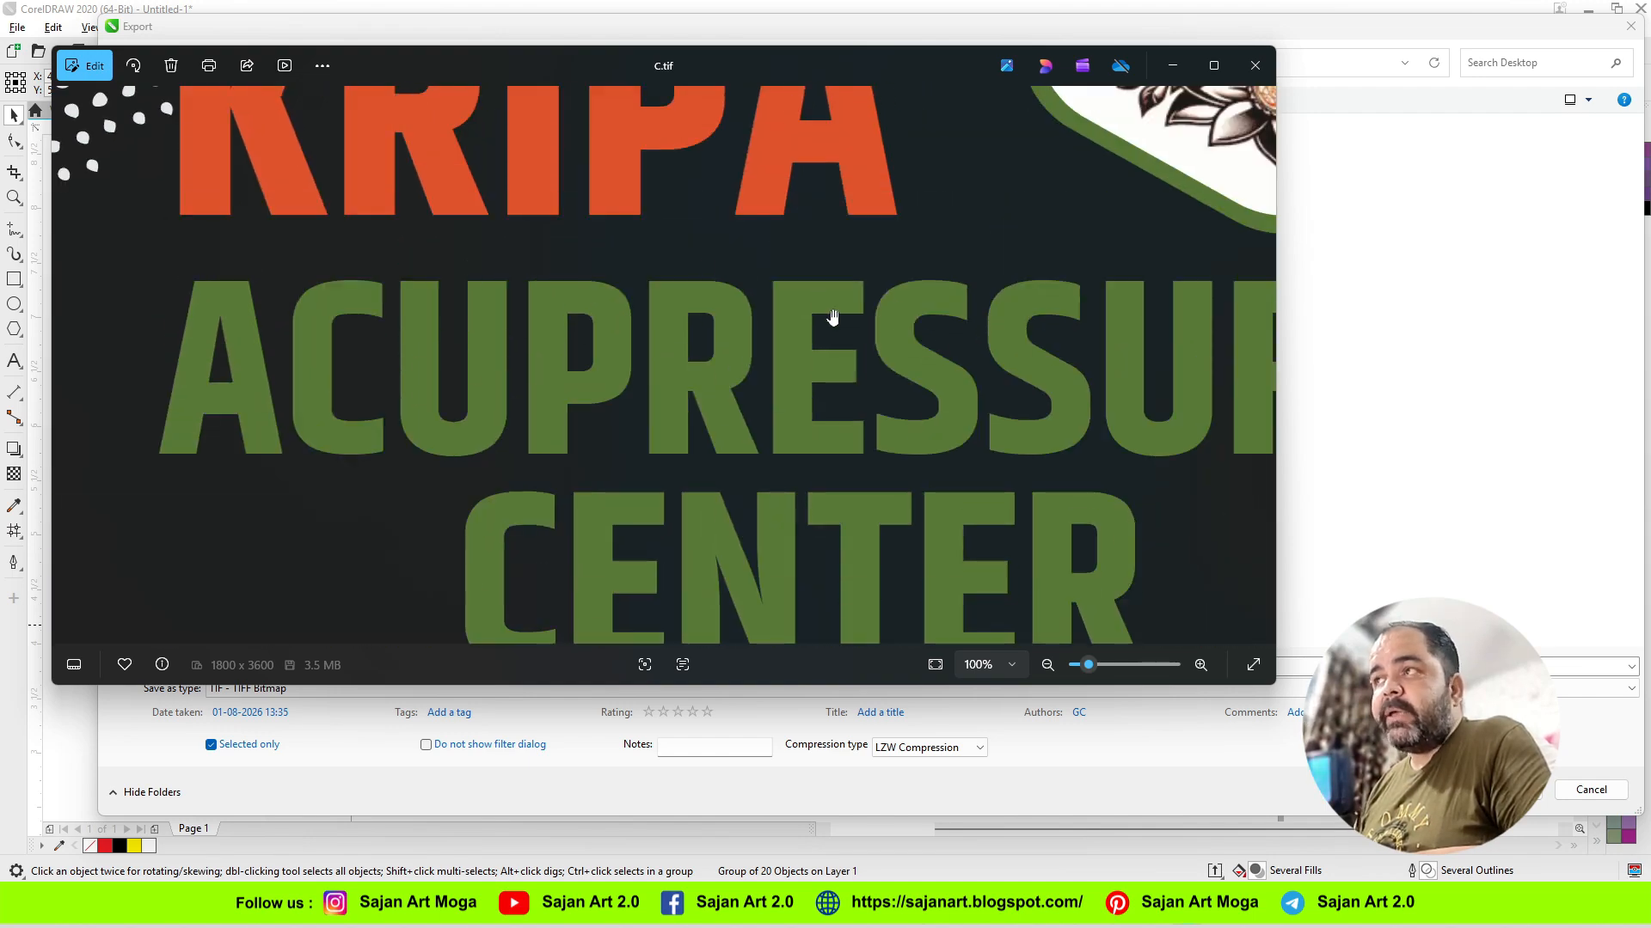
pyautogui.click(1255, 65)
pyautogui.click(1591, 789)
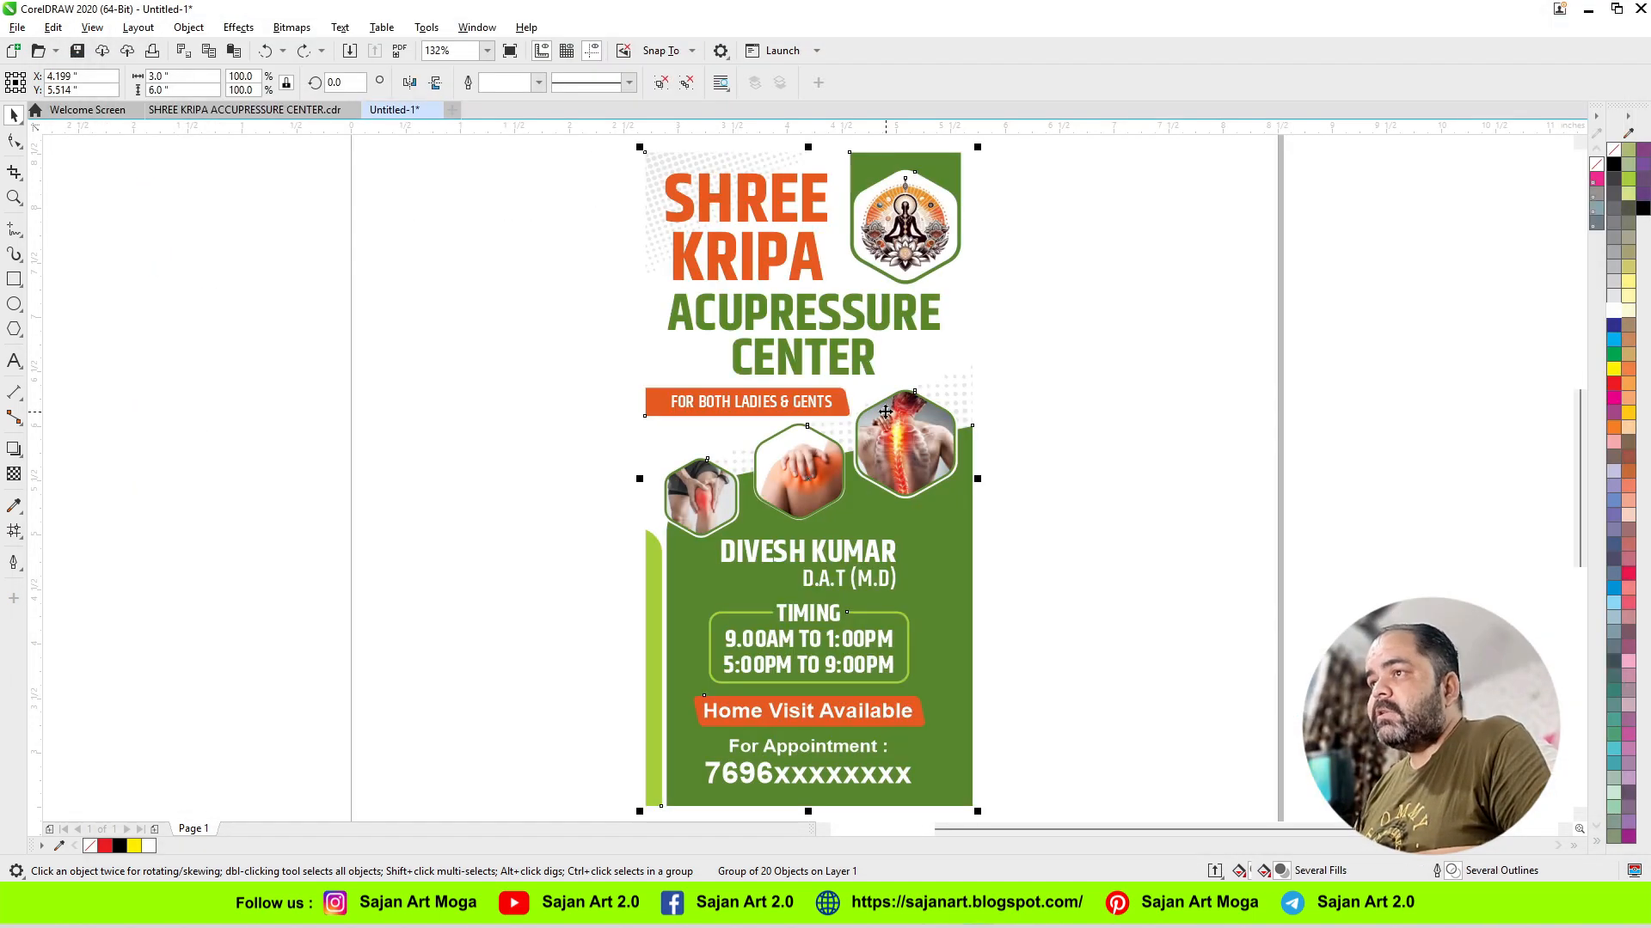
# Step: Fill the banner's background PowerClip rectangle with white
pyautogui.click(661, 344)
pyautogui.keyDown('ctrl'); pyautogui.click(662, 357); pyautogui.keyUp('ctrl')
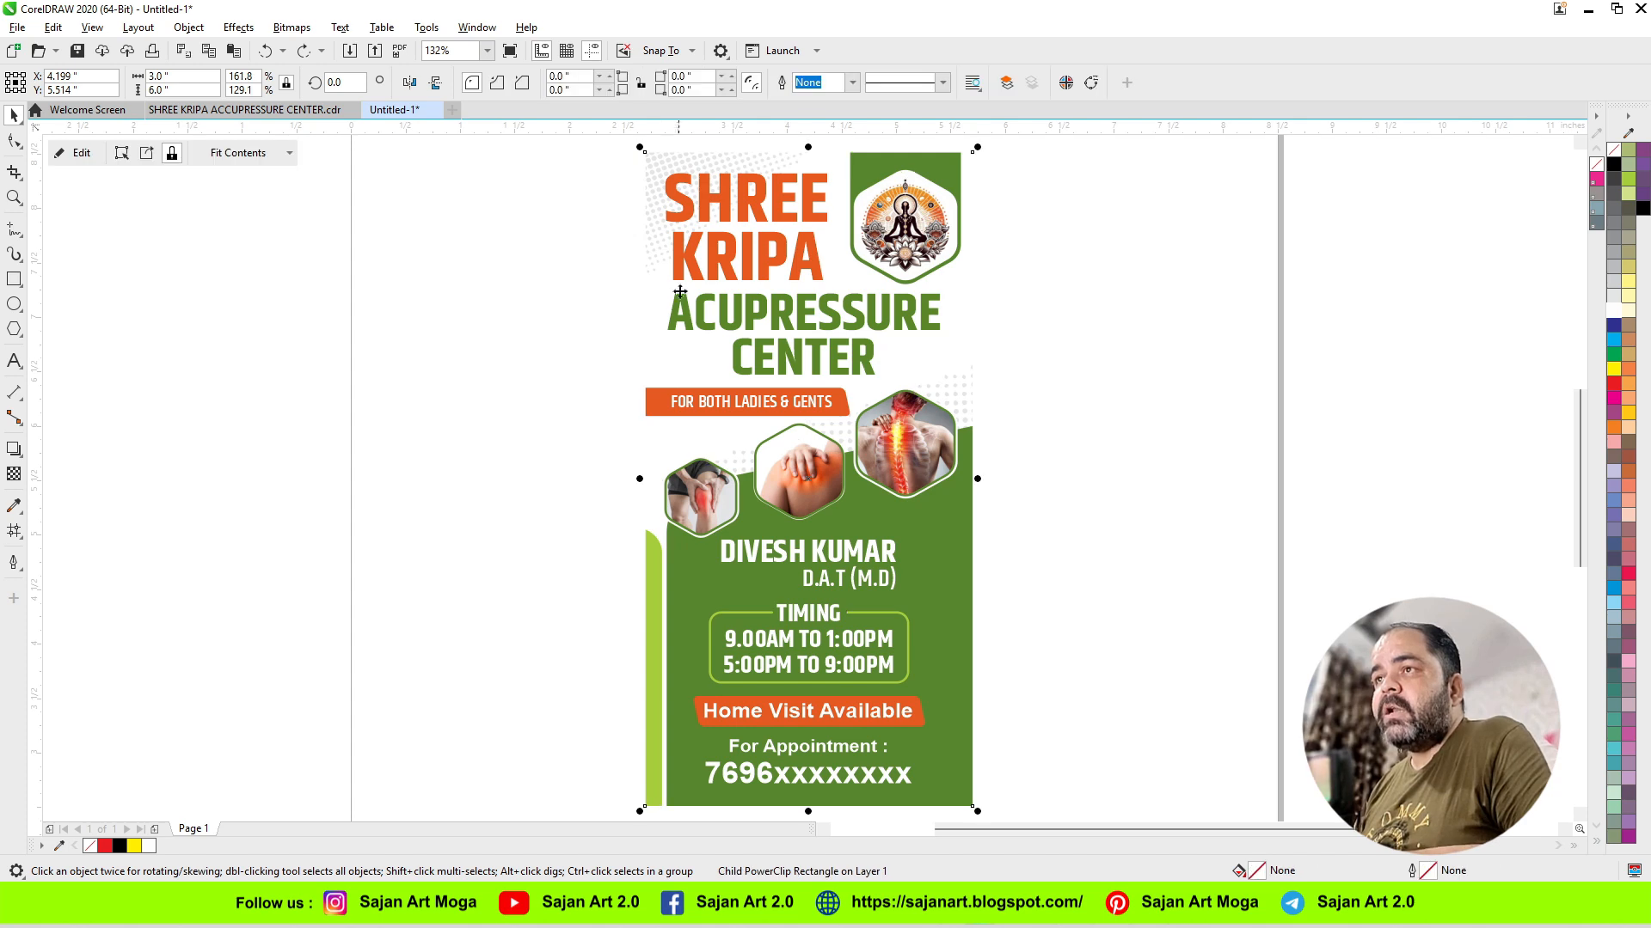
pyautogui.click(1613, 314)
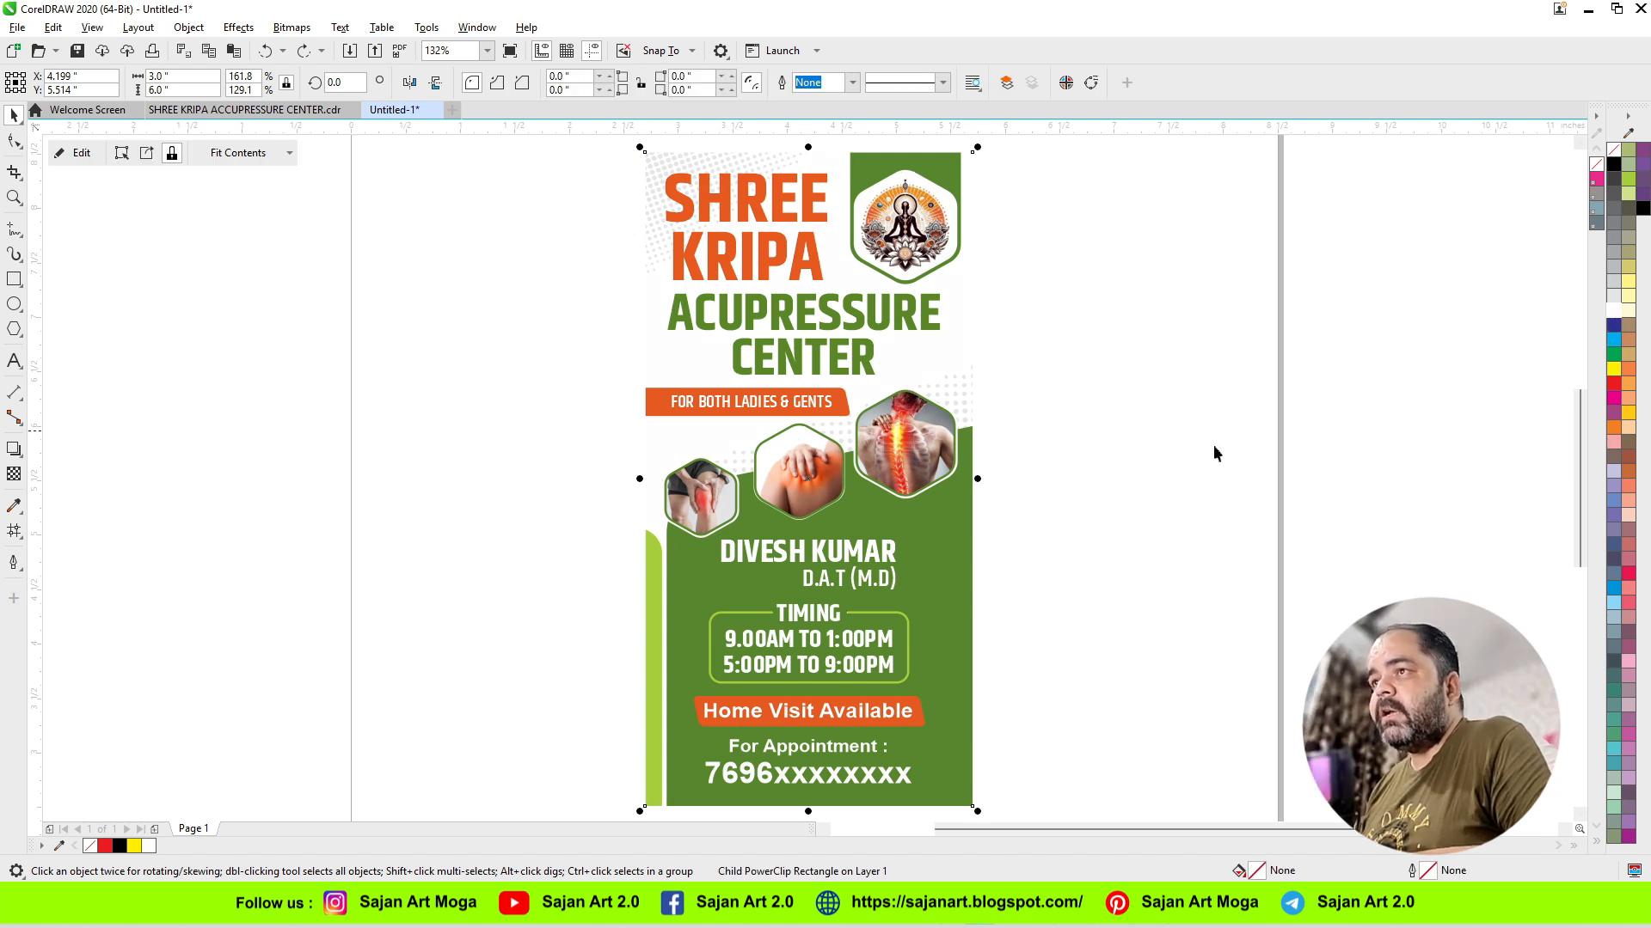
pyautogui.click(1081, 521)
# Step: Export the whole banner over the existing TIFF file C with LZW compression at 3 by 6 inches and 600 dpi
pyautogui.hotkey('ctrl', 'a')
pyautogui.hotkey('ctrl', 'e')
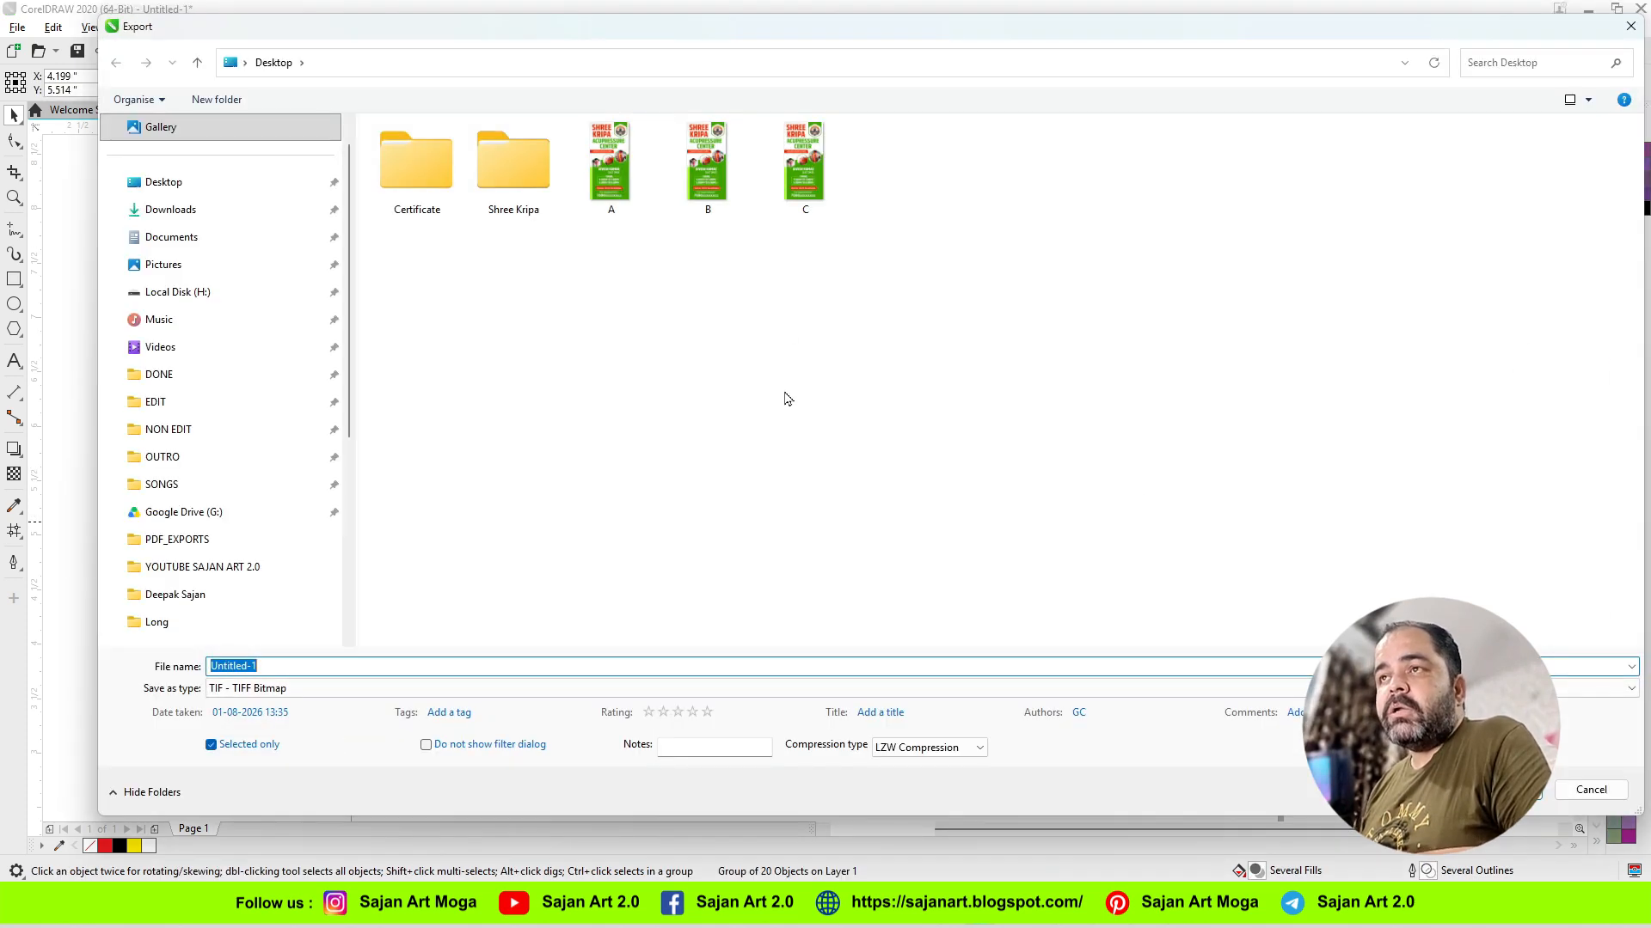
pyautogui.click(804, 168)
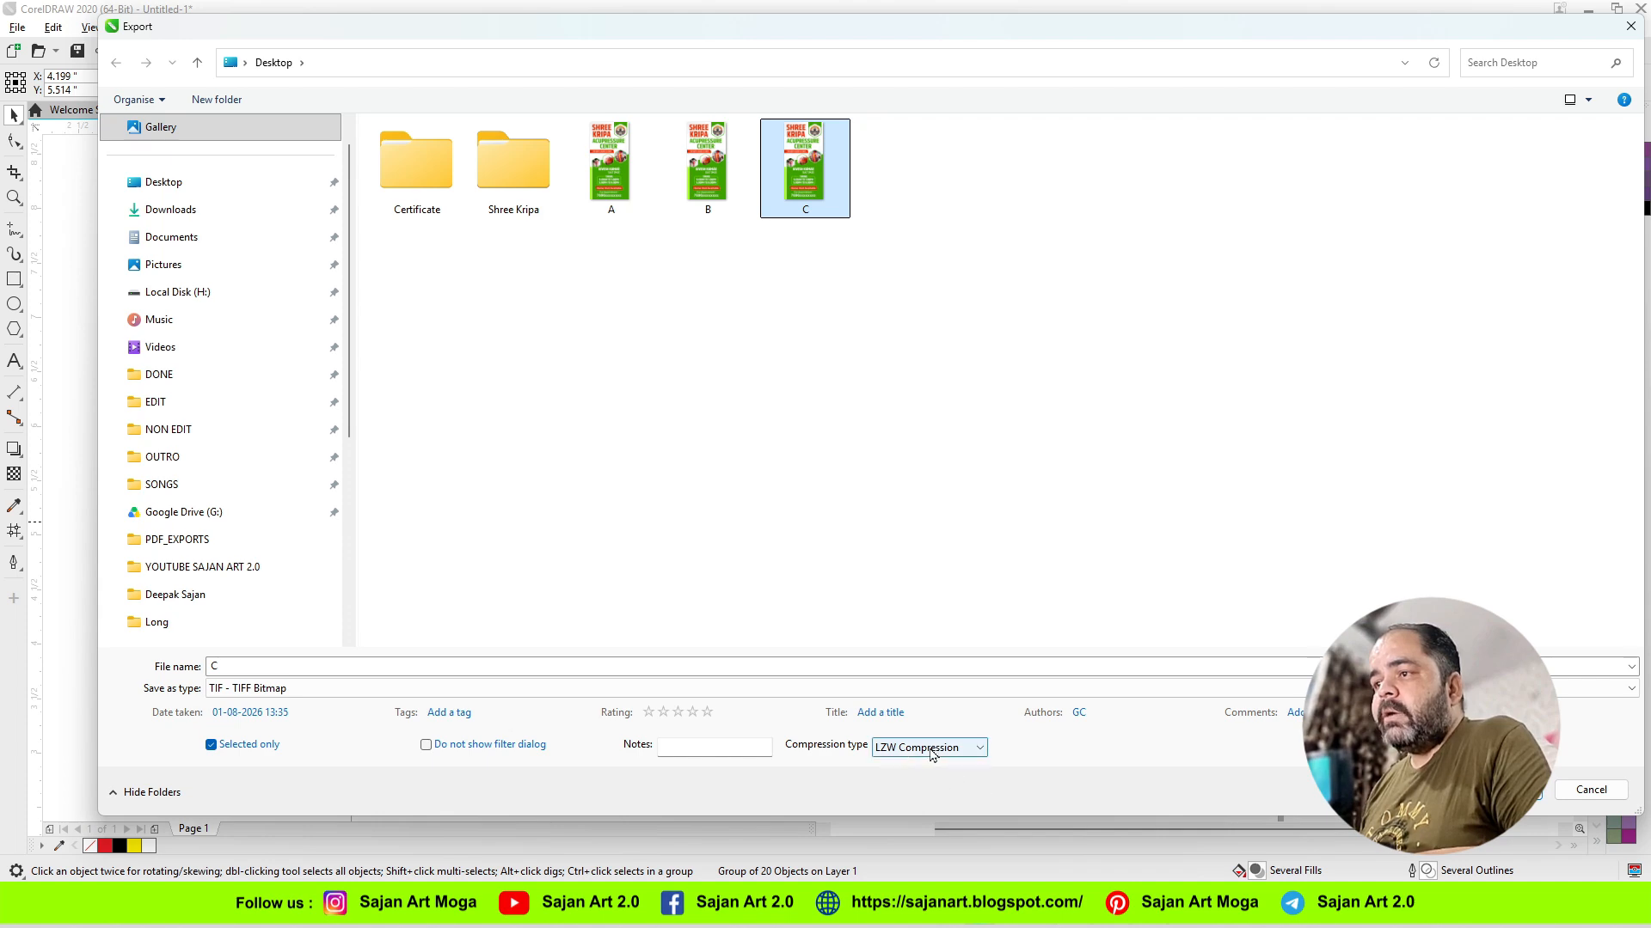
pyautogui.press('Return')
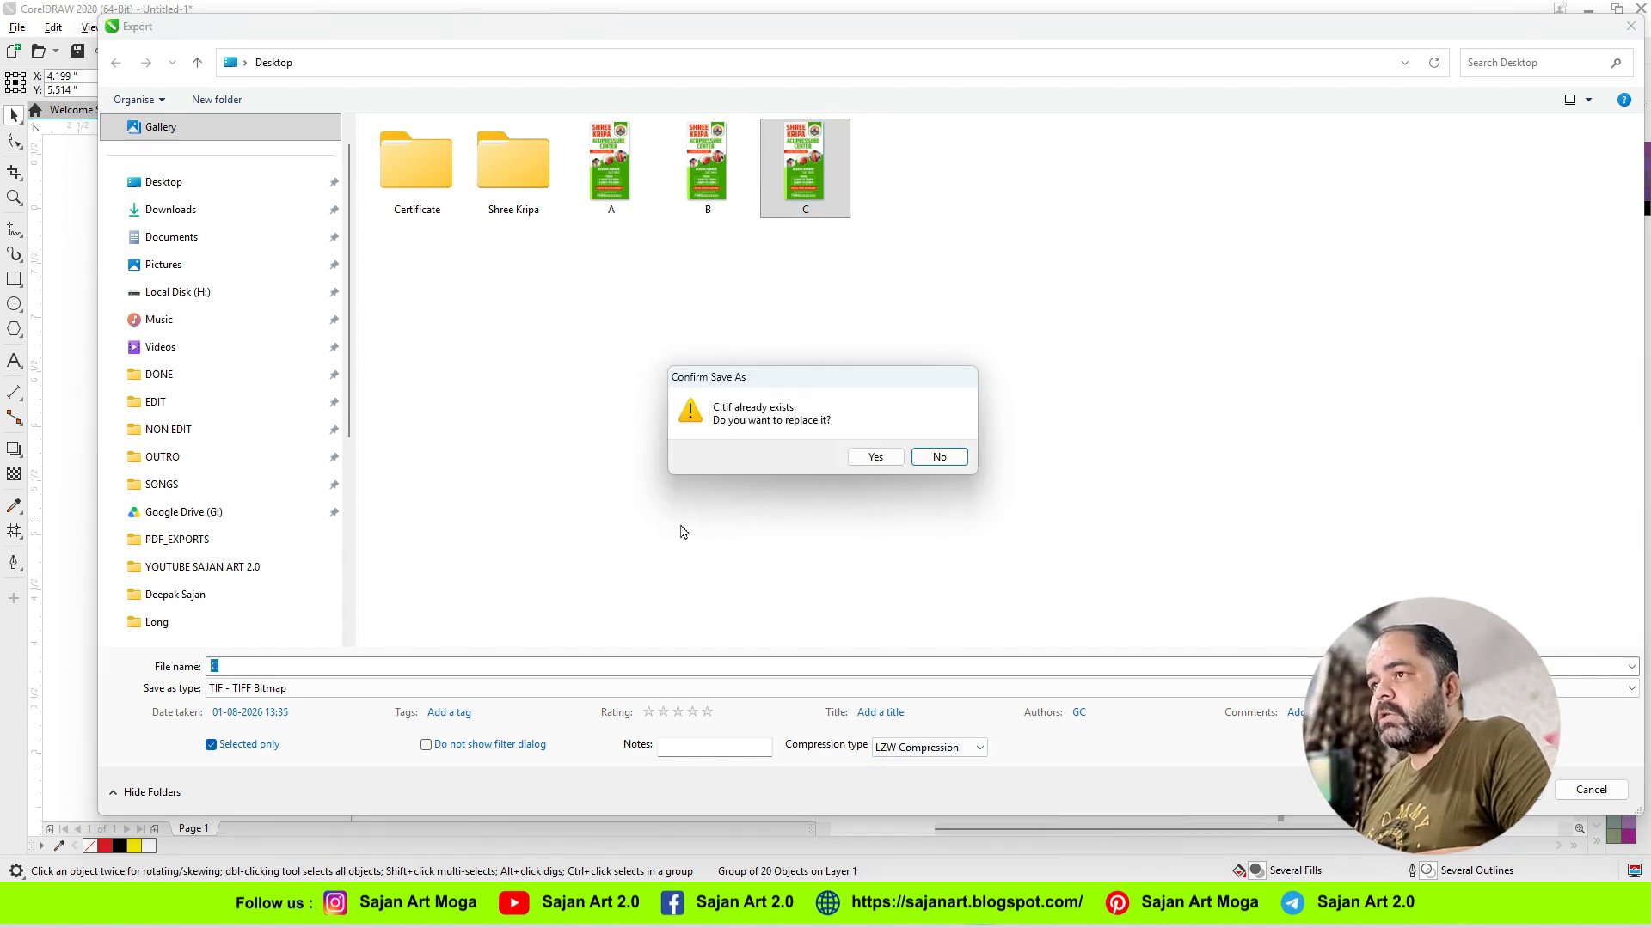
pyautogui.click(862, 465)
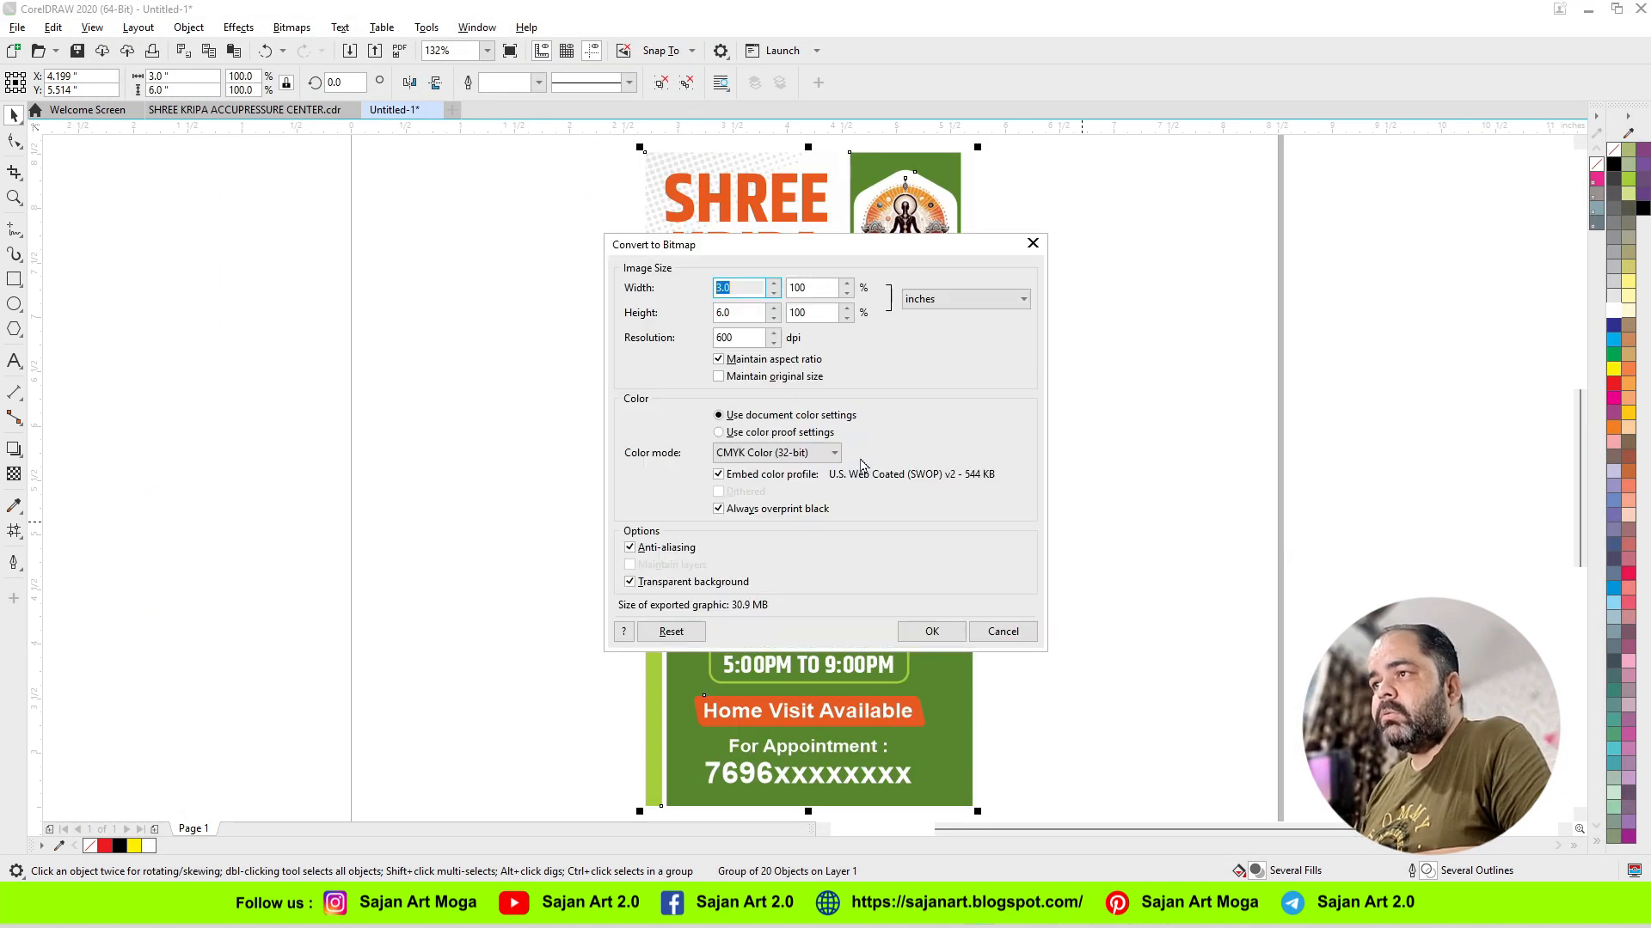
pyautogui.click(937, 636)
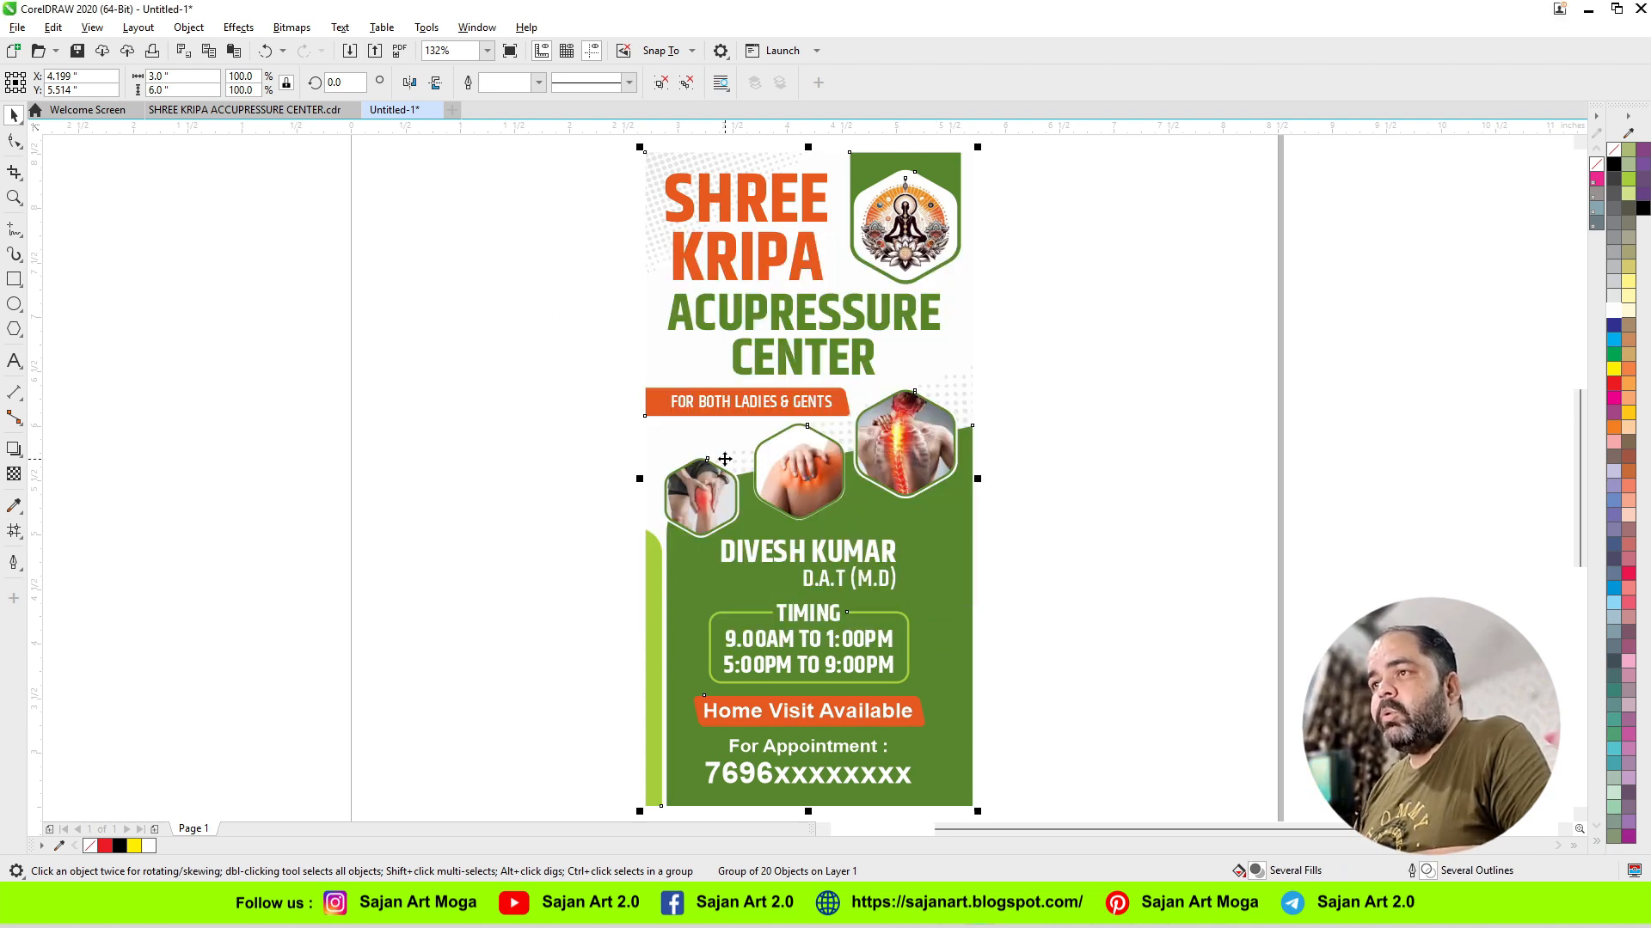
# Step: Open the re-exported TIFF file C to examine its background, and leave the export without saving
pyautogui.hotkey('ctrl', 'e')
pyautogui.click(794, 187)
pyautogui.rightClick(795, 189)
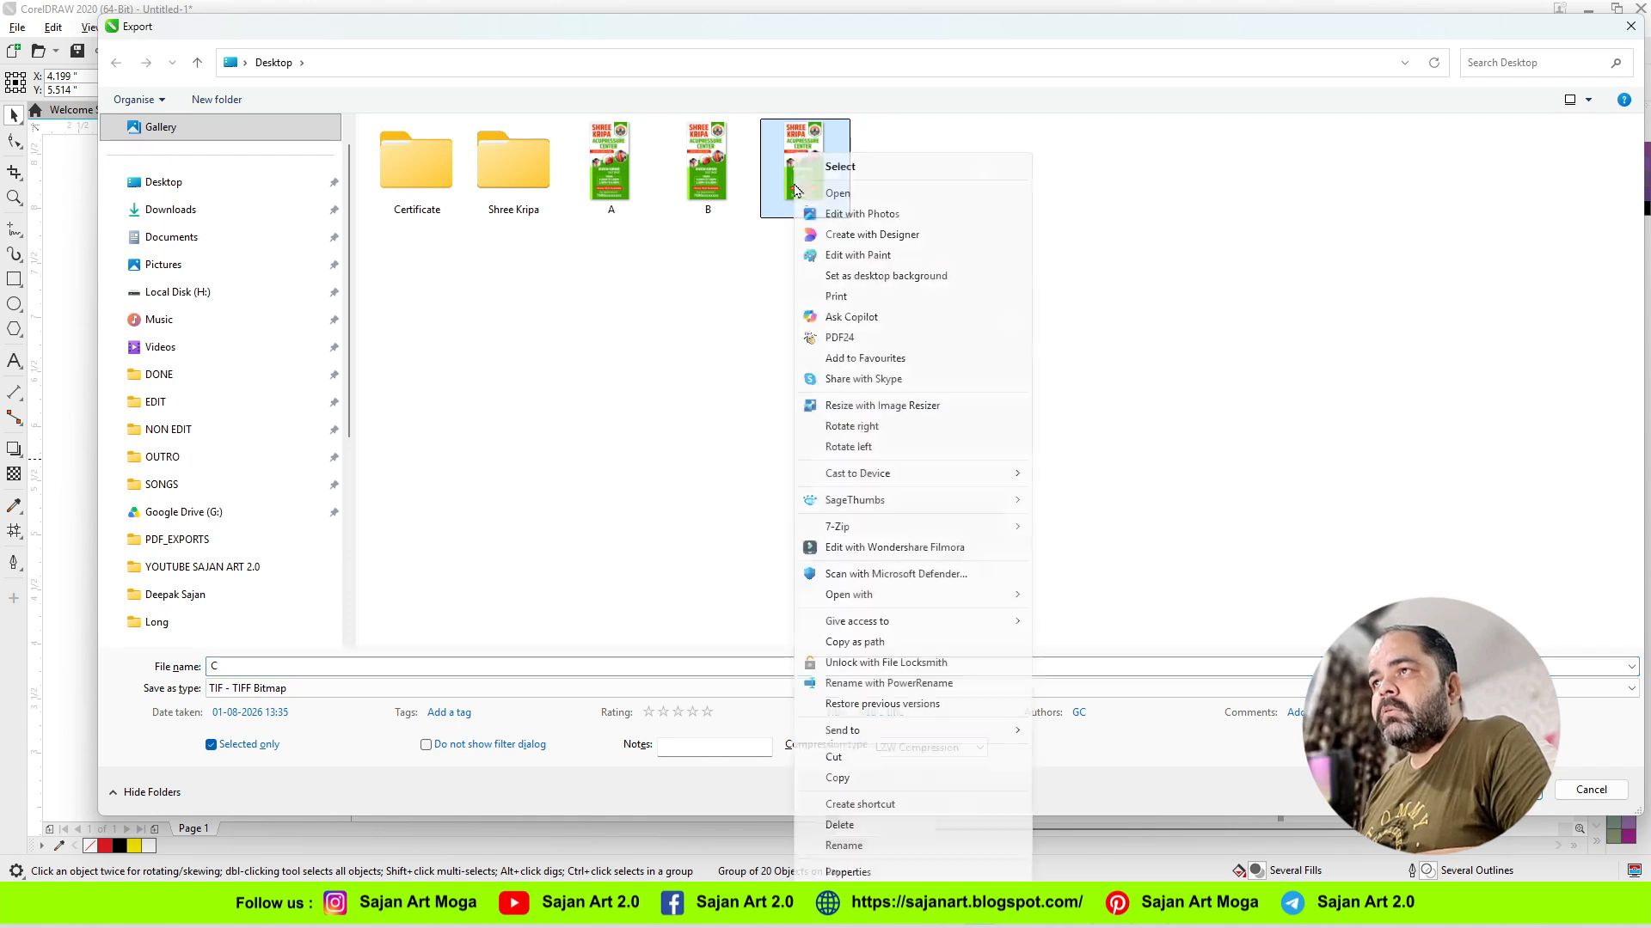
pyautogui.click(836, 194)
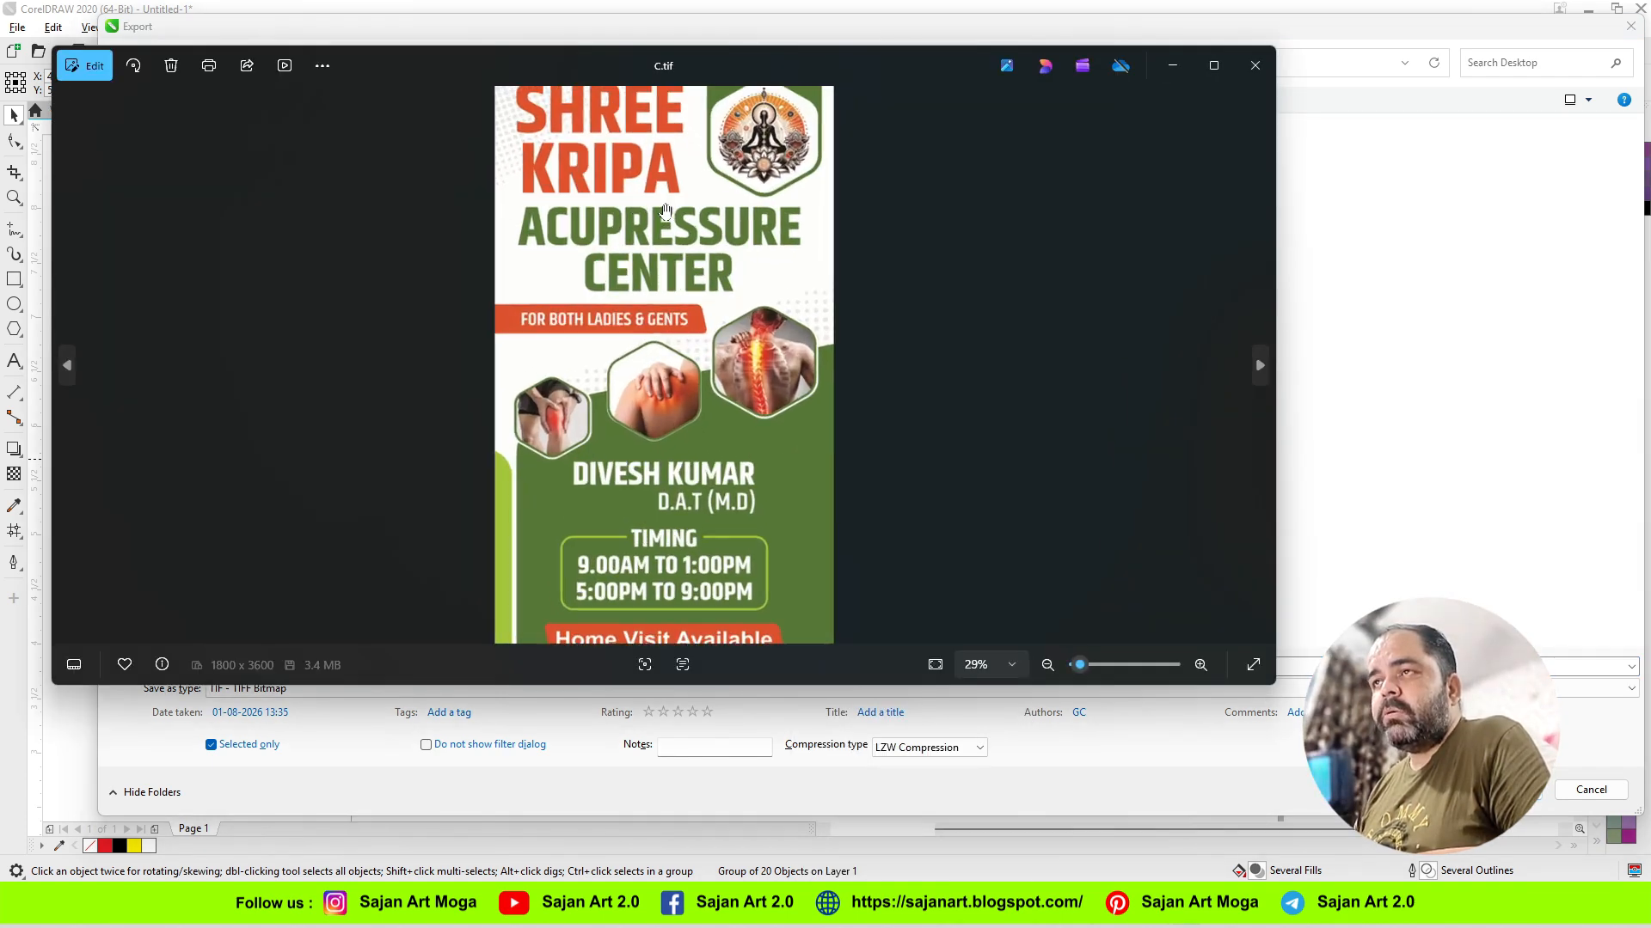
pyautogui.moveTo(662, 245); pyautogui.dragTo(661, 462)
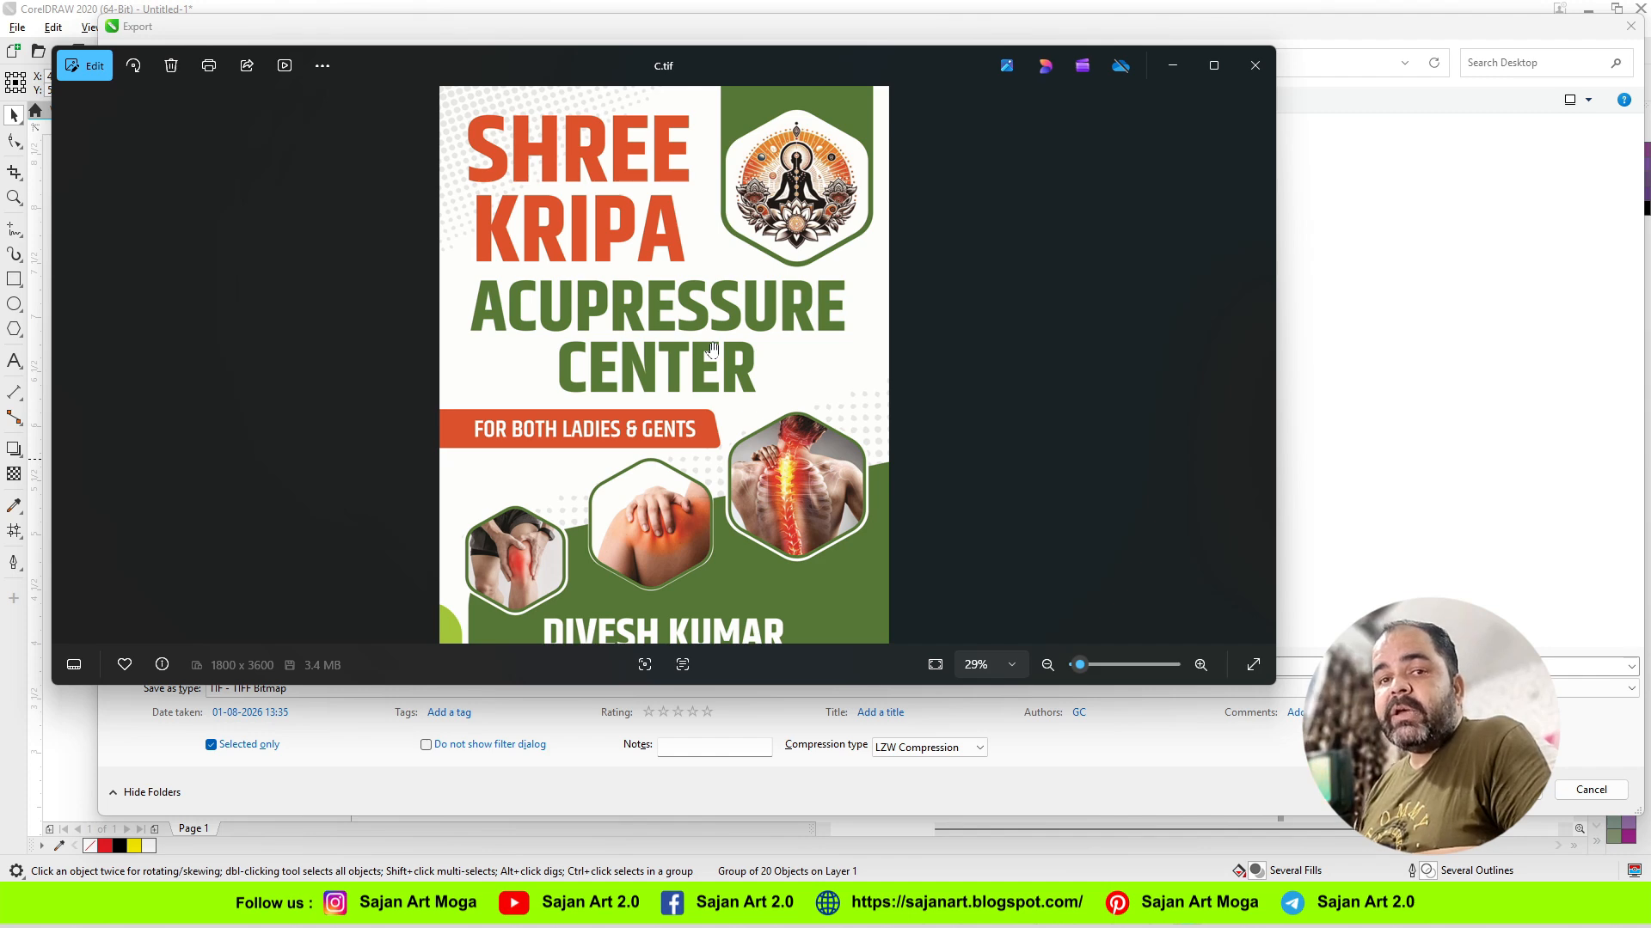
pyautogui.click(1255, 66)
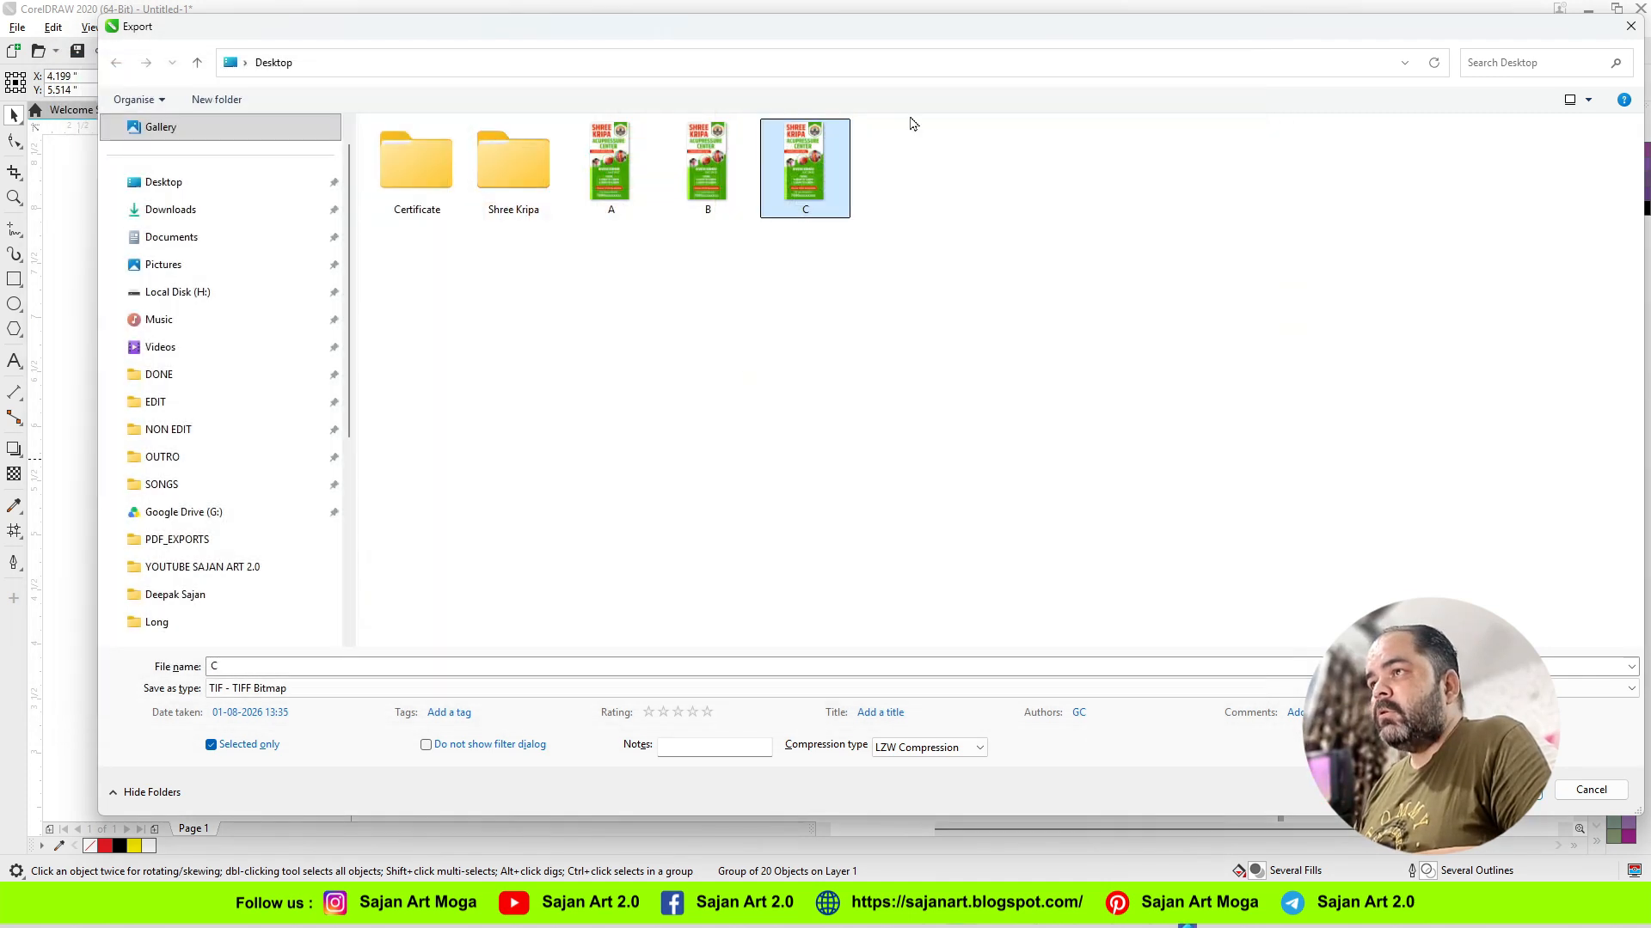
pyautogui.click(1599, 795)
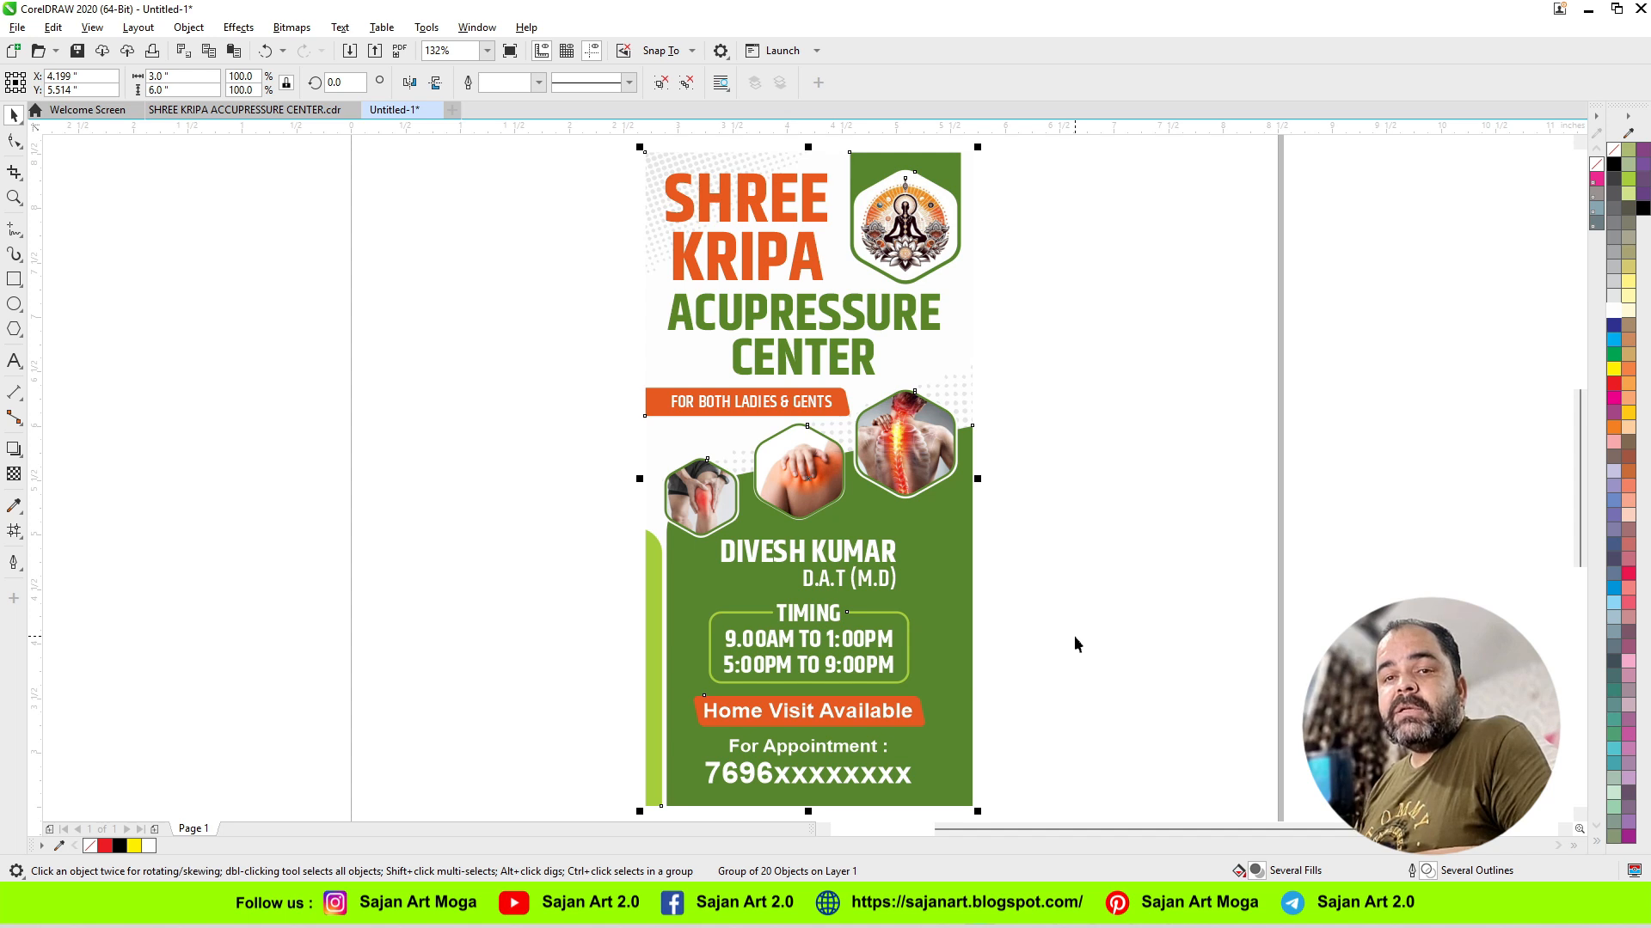